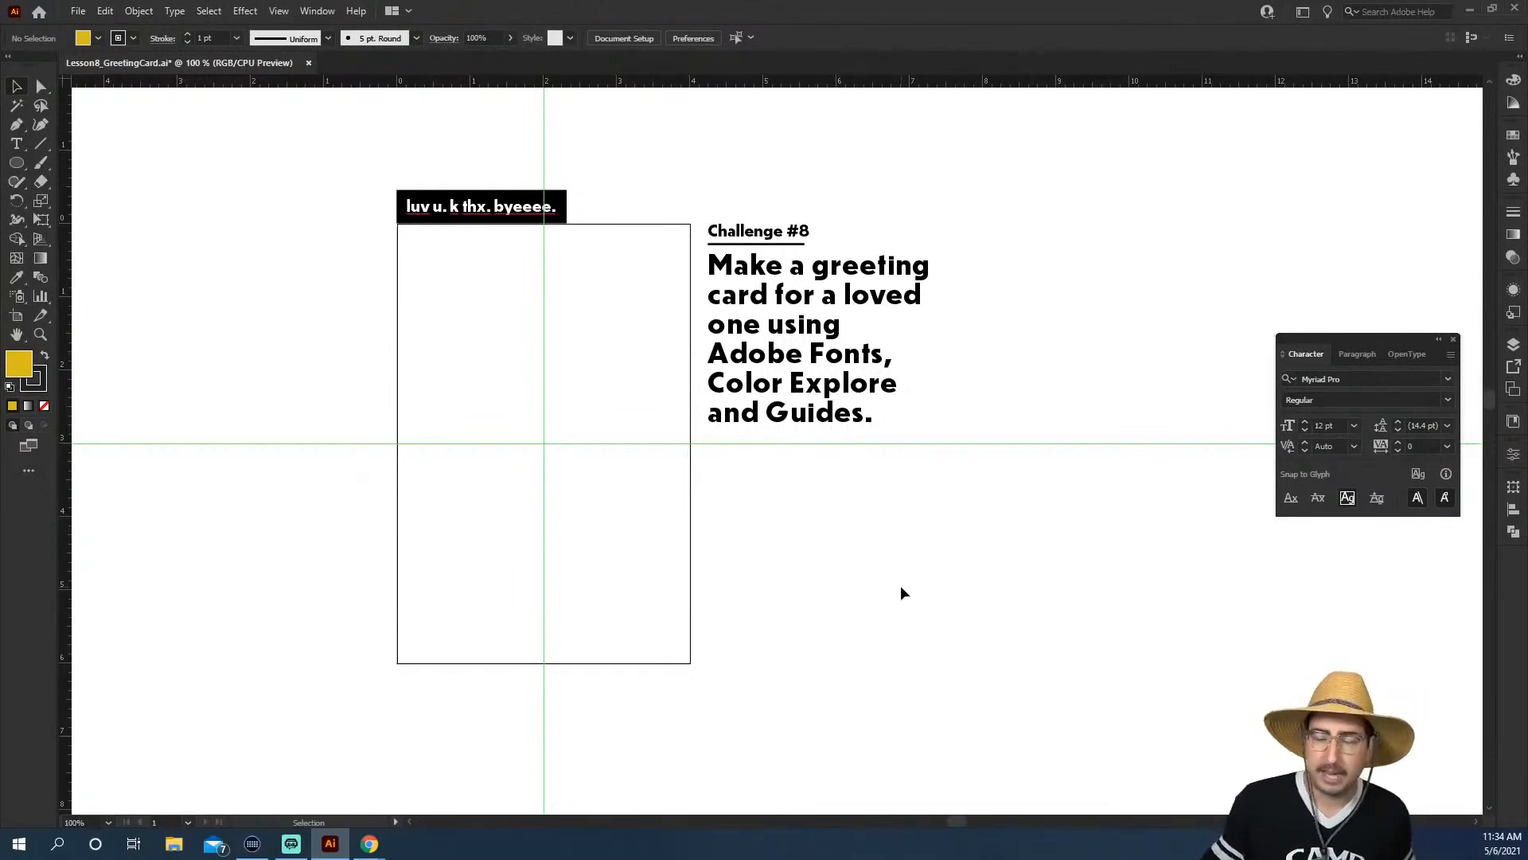
Examine the card artboard's centre guides and the available guide commands
key(z)
click(615, 411)
drag(671, 493, 670, 440)
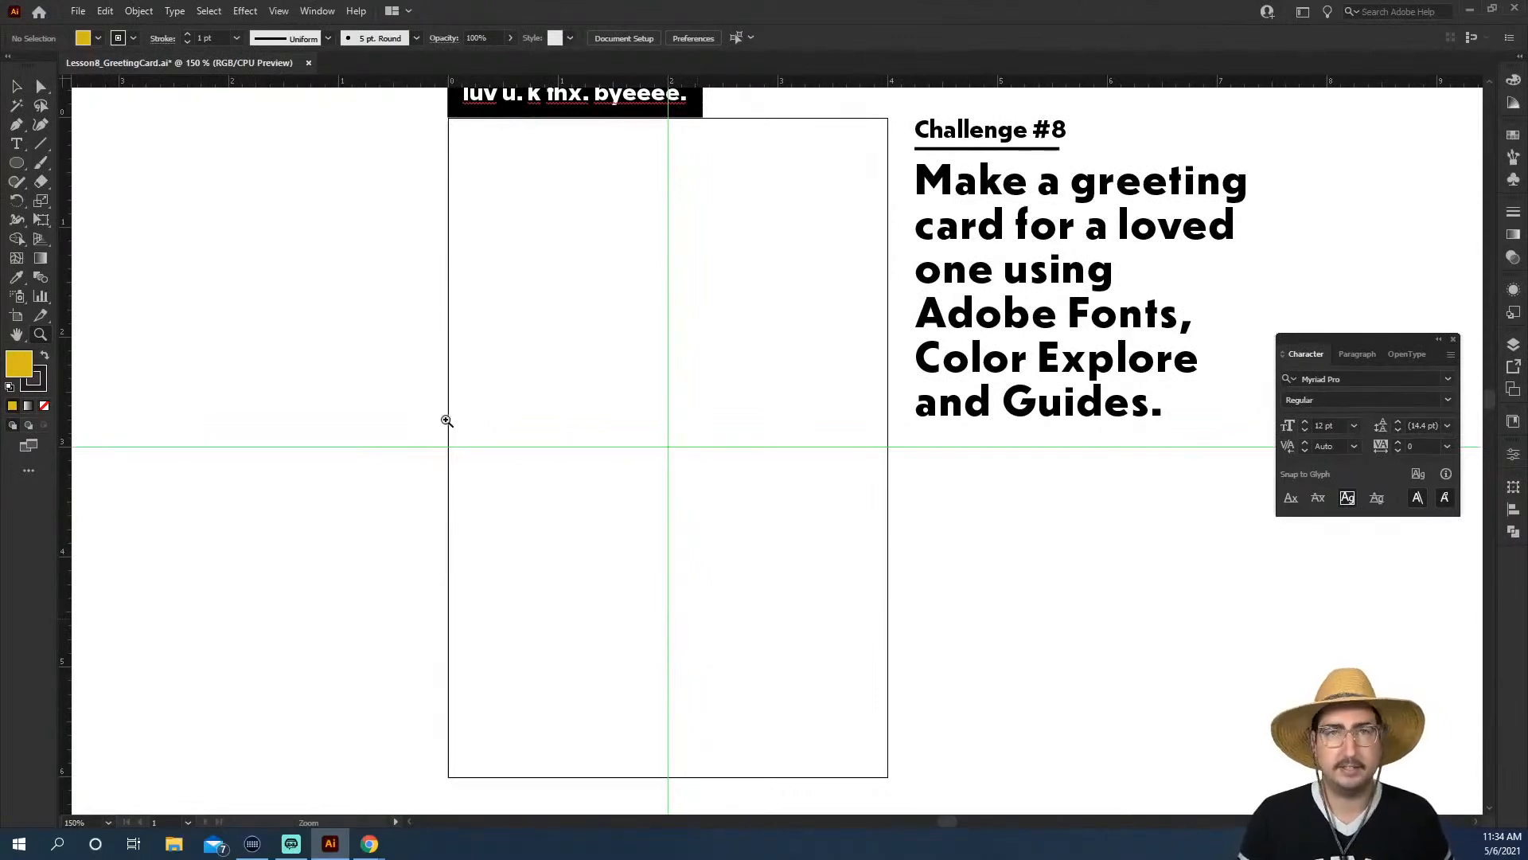
click(279, 11)
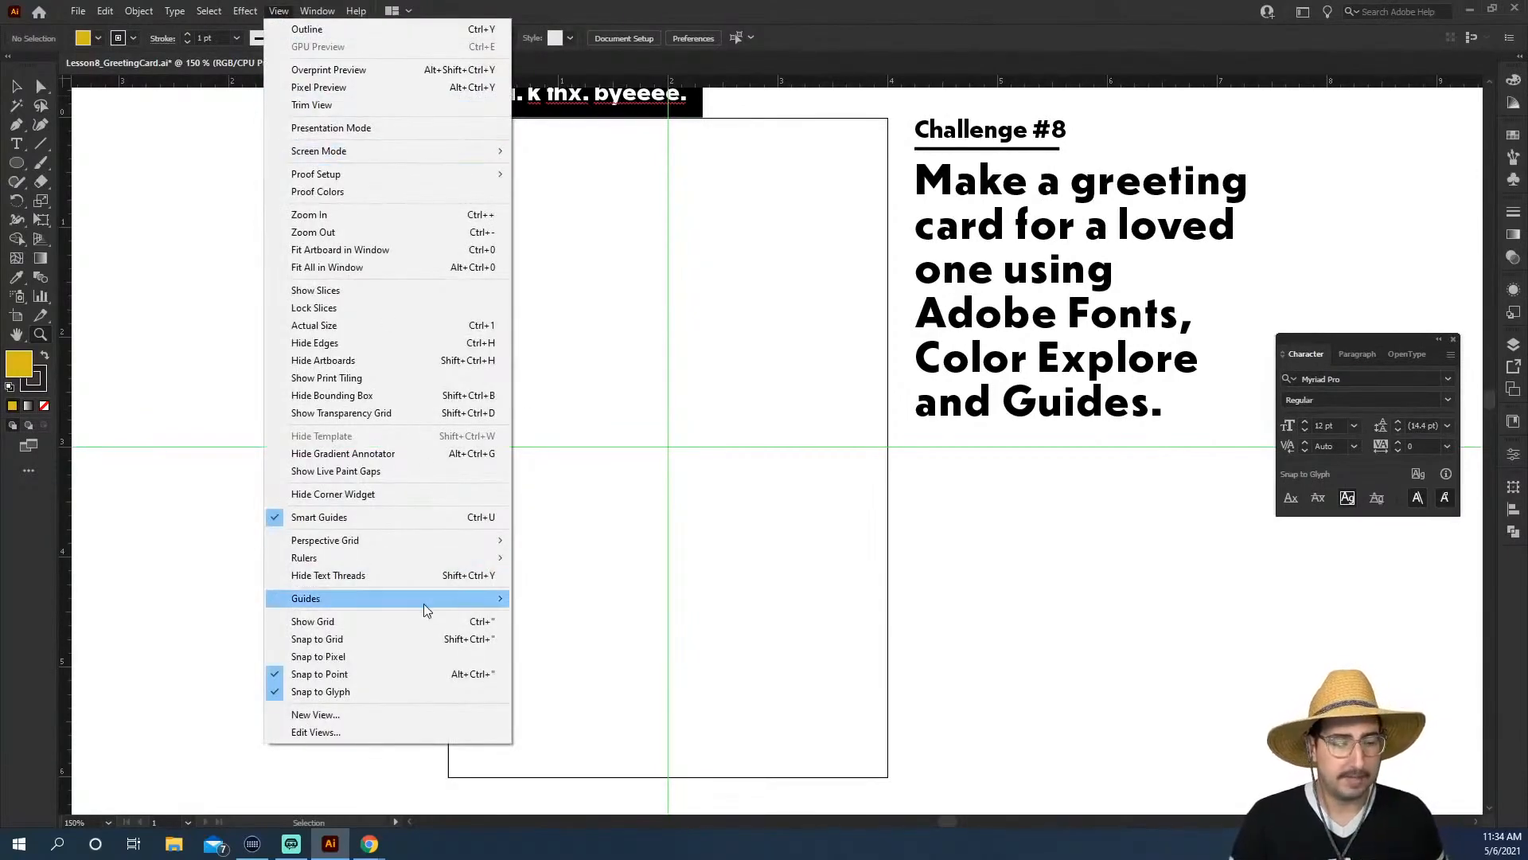
mouse_move(425, 603)
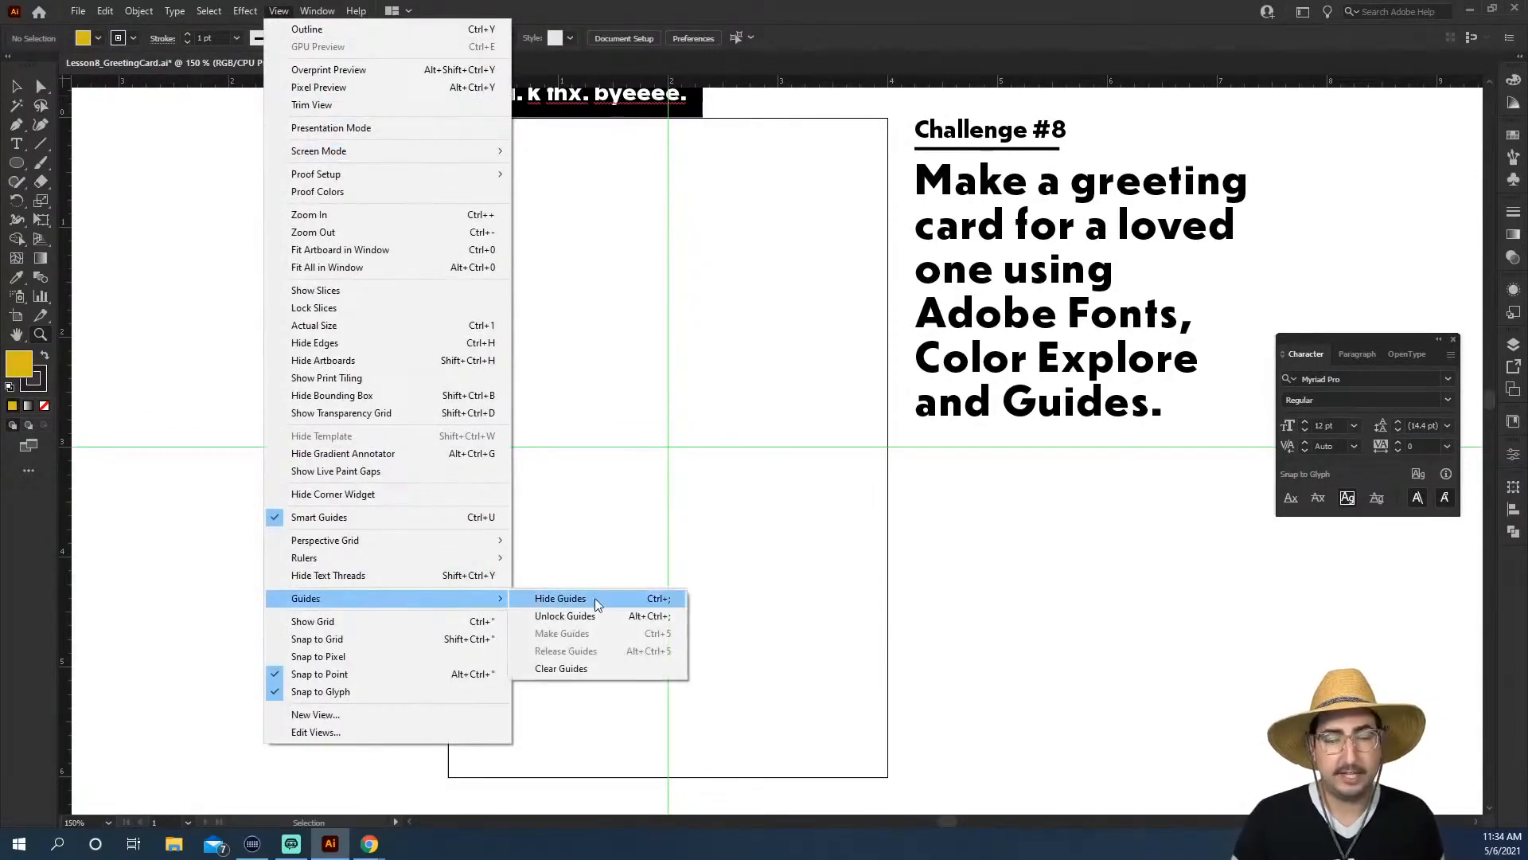
click(787, 504)
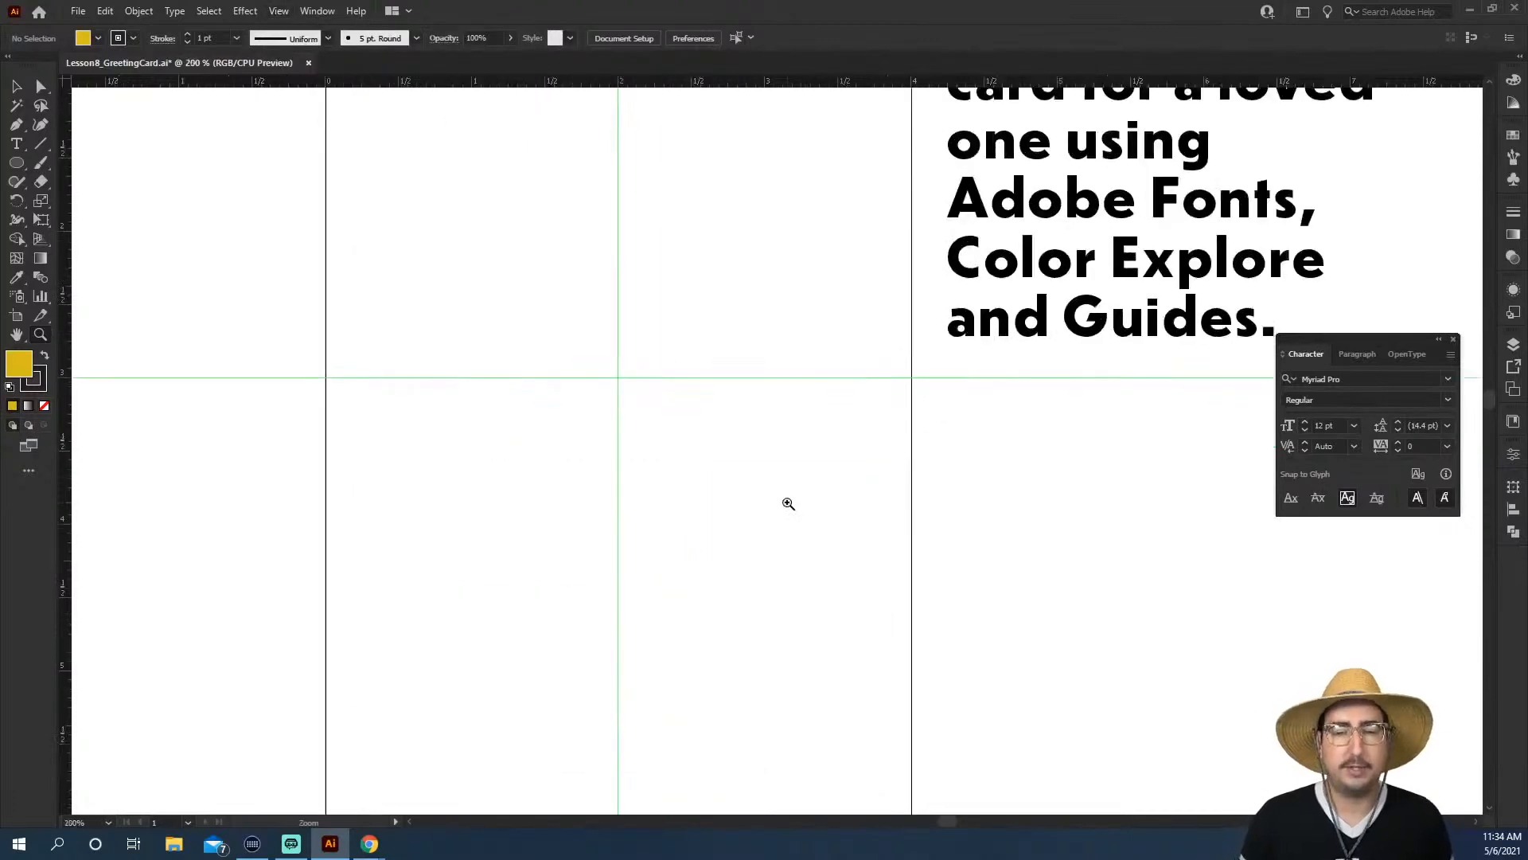
alt+click(780, 459)
alt+click(843, 443)
drag(827, 429, 834, 467)
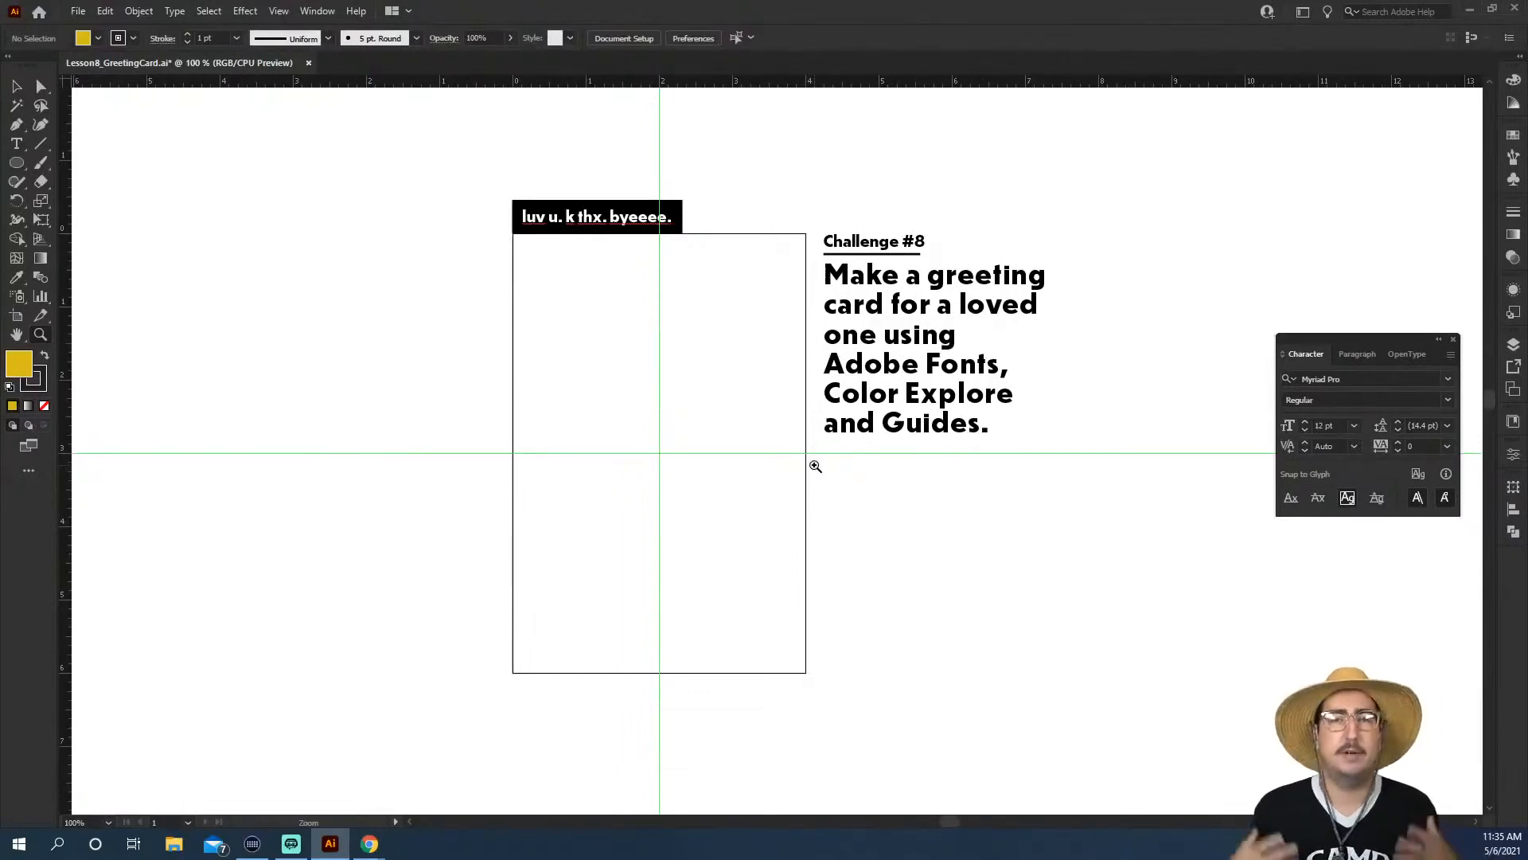
Draw a yellow rectangle about 3.73 by 1.40 in across the top of the card and nudge it slightly upward
key(m)
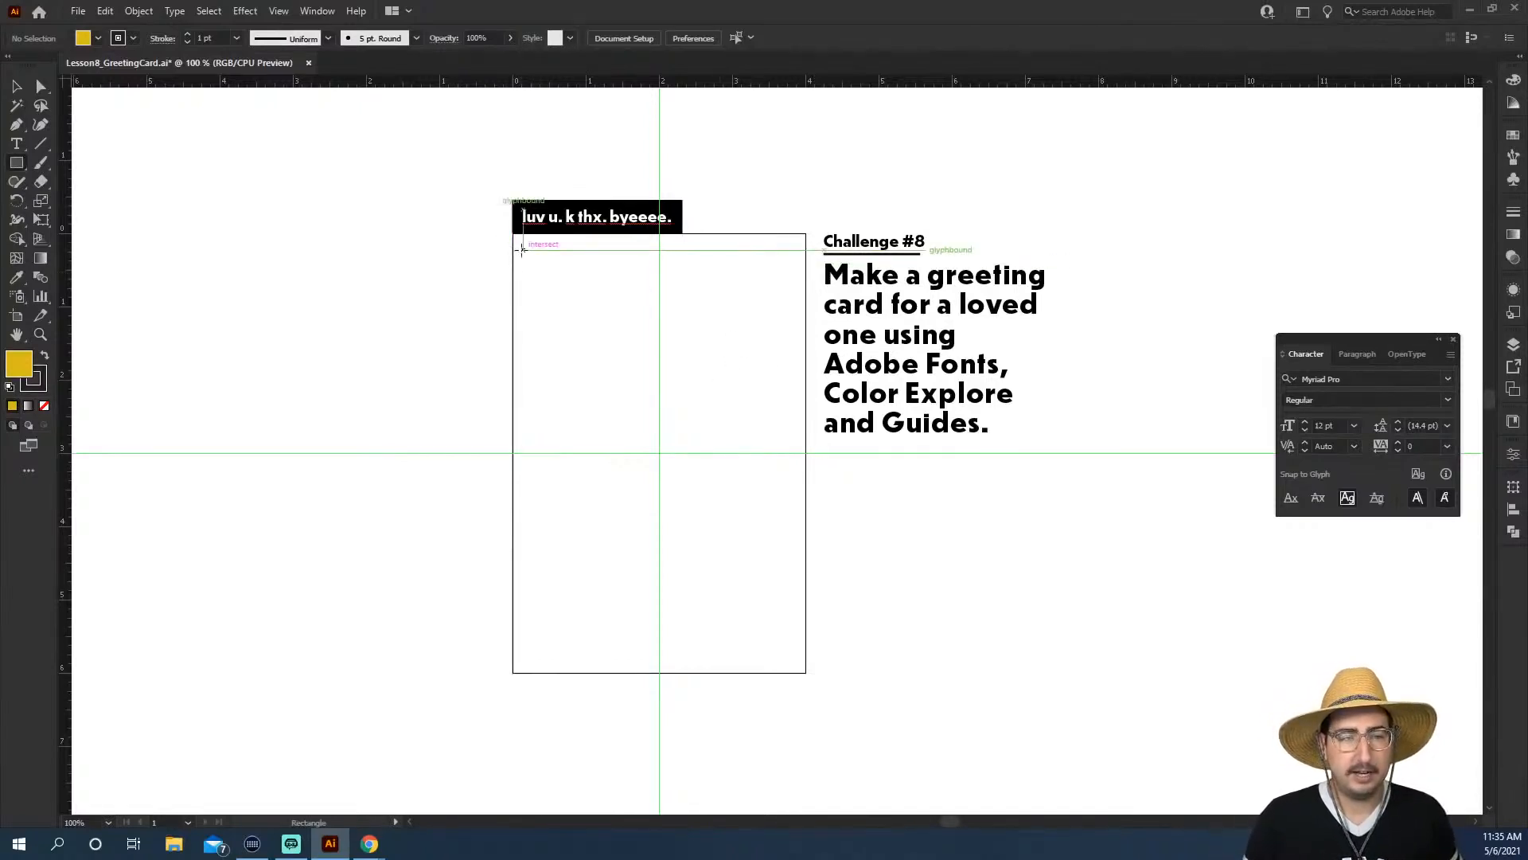
drag(523, 250, 796, 354)
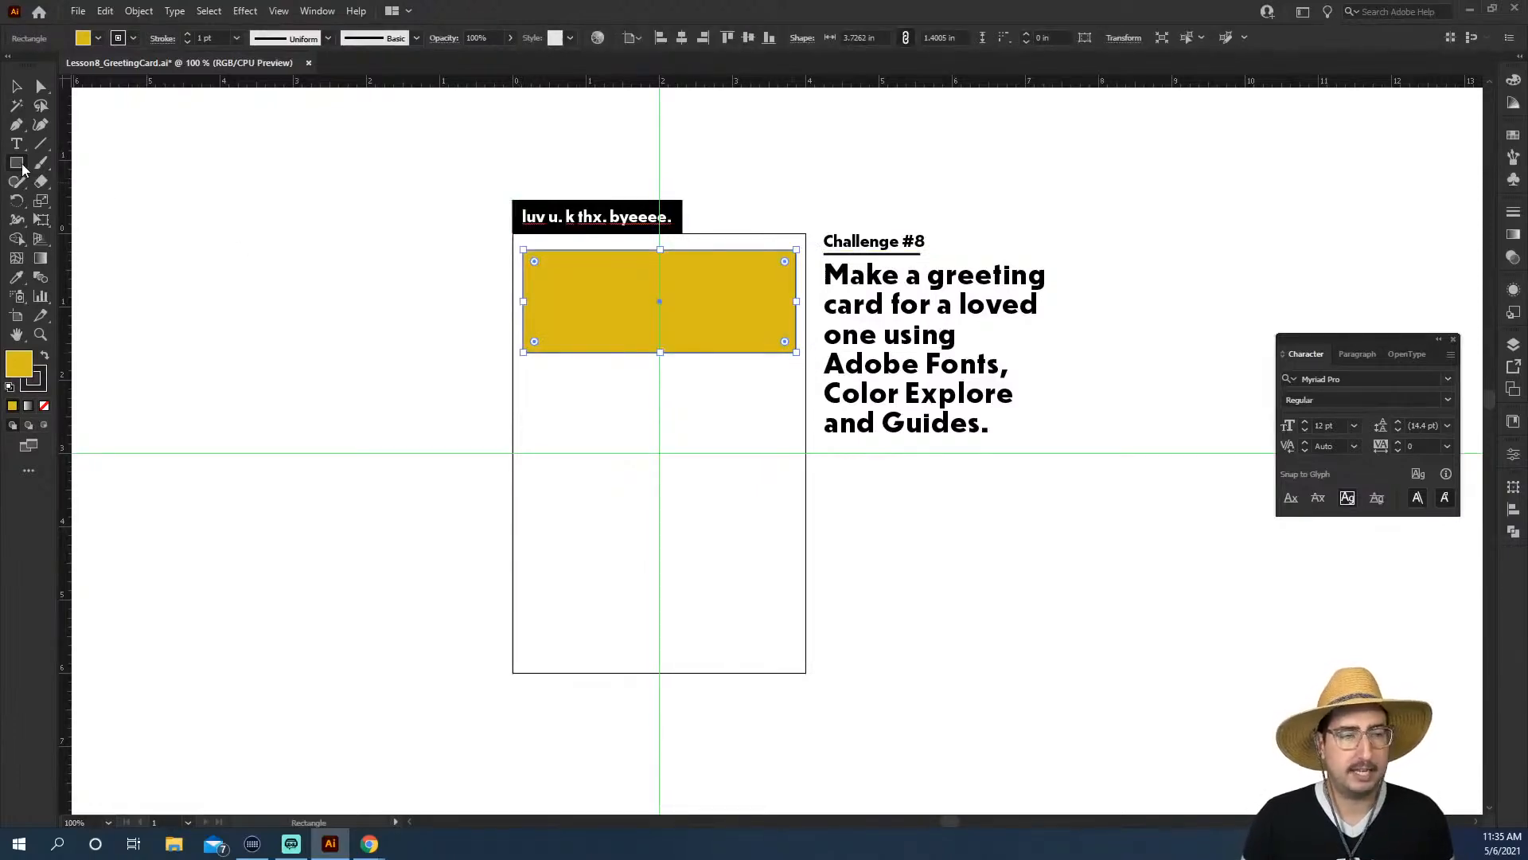
key(v)
key(Up)
key(Up)
key(Up)
click(779, 176)
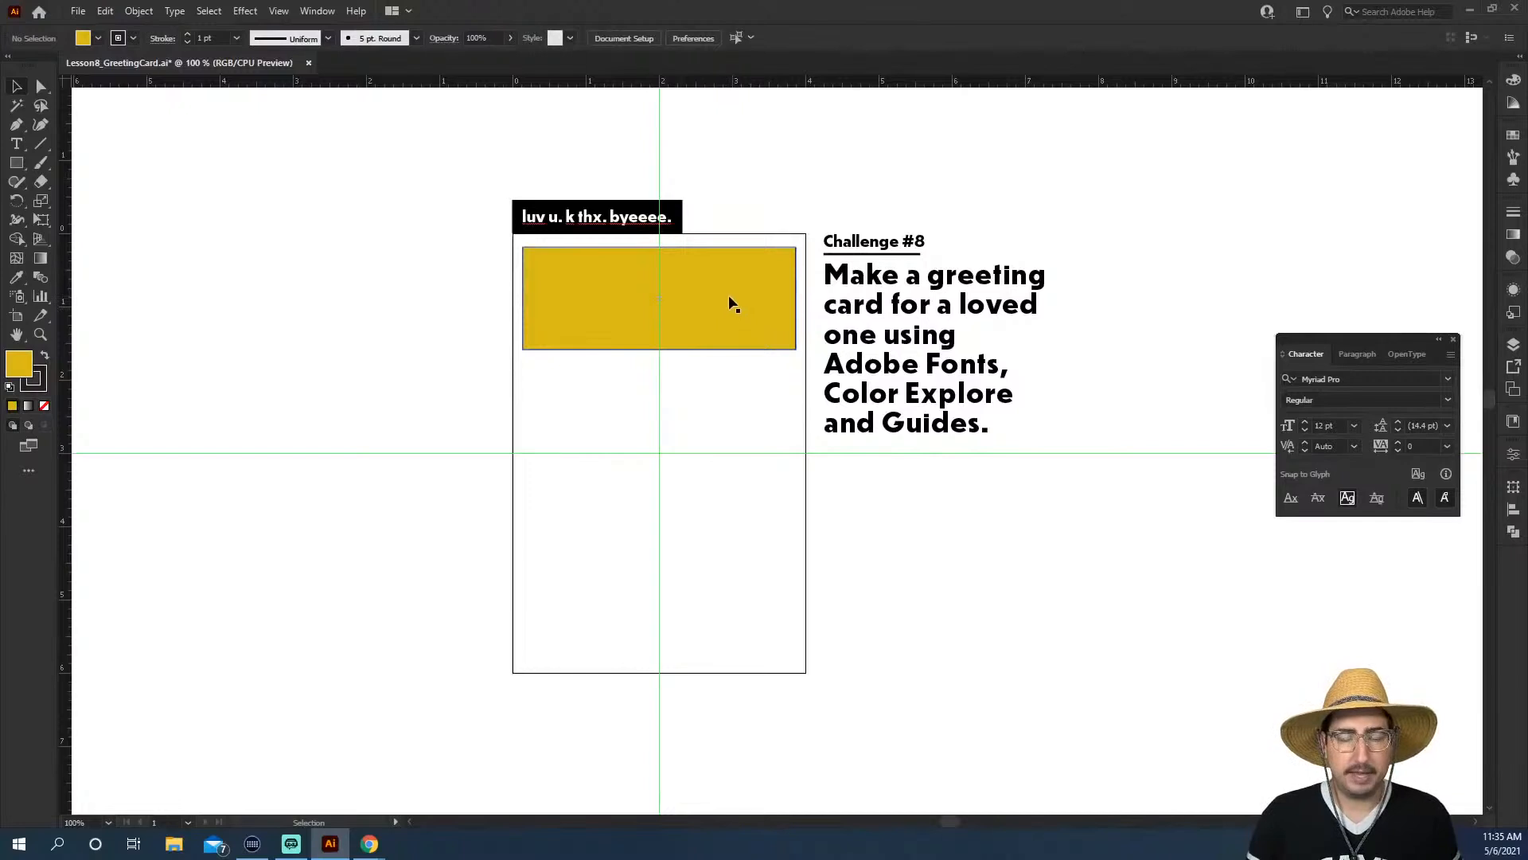
Duplicate the rectangle directly below itself and shorten the copy so its lower edge meets the horizontal centre guide
drag(736, 294, 742, 403)
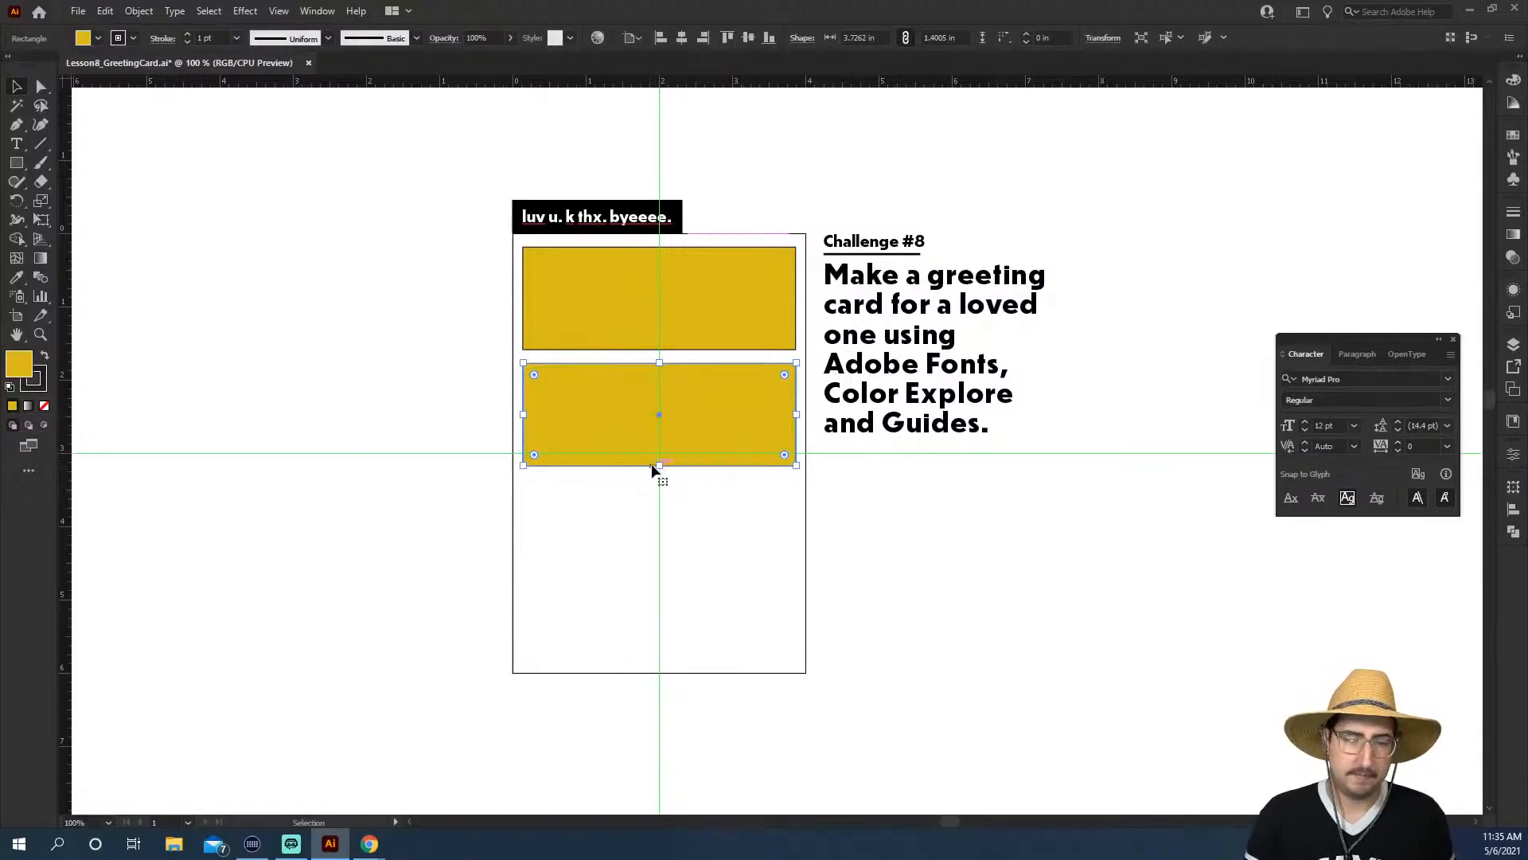
drag(660, 465, 661, 453)
click(682, 492)
Draw an ellipse just below the horizontal centre guide, as wide as the rectangles above it
key(l)
drag(523, 461, 794, 551)
key(v)
click(757, 581)
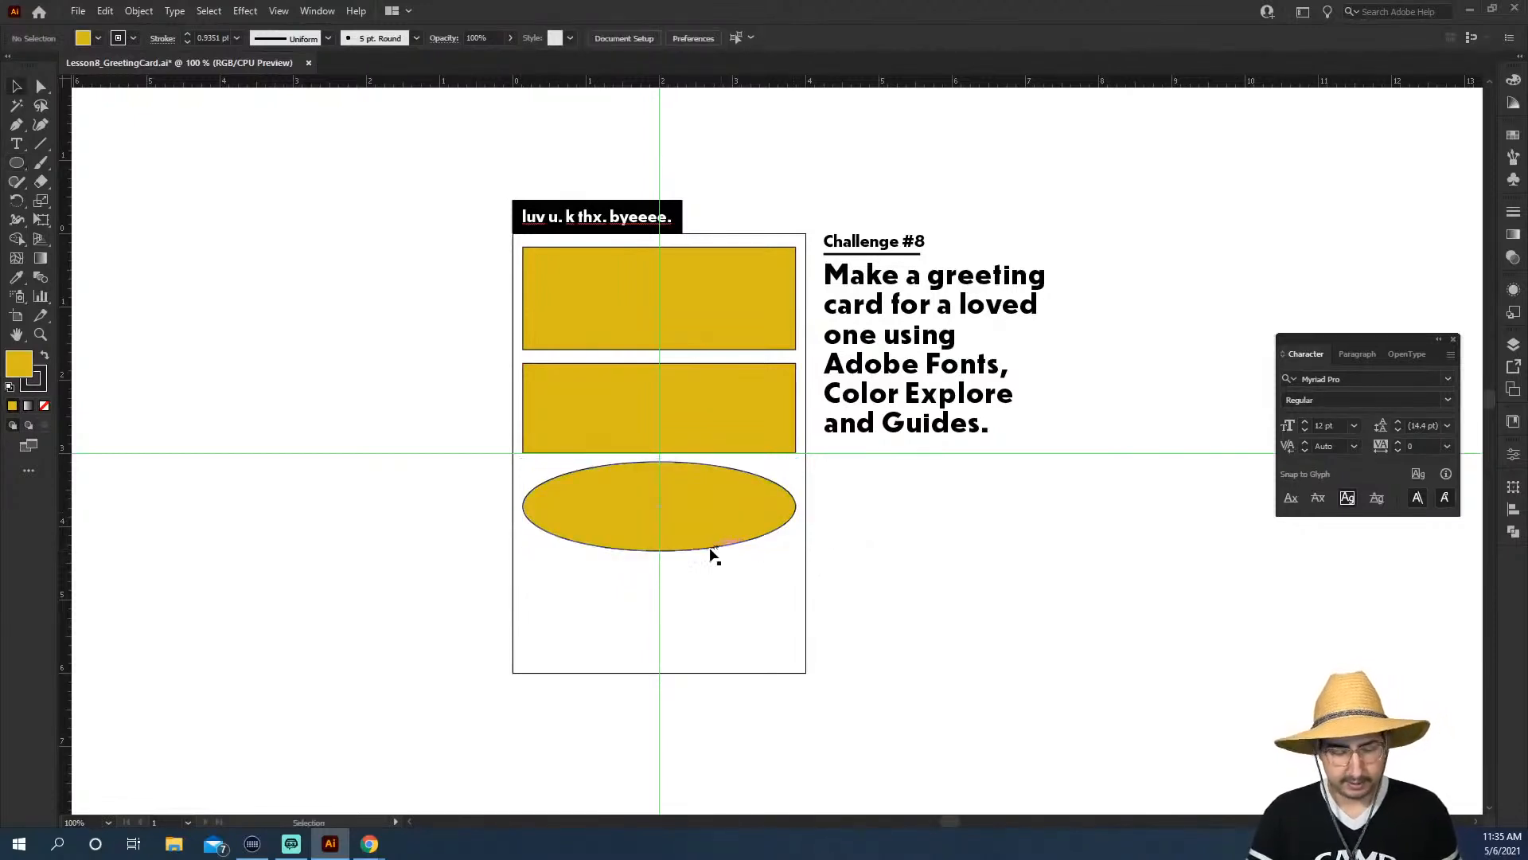
Copy the top rectangle straight down into the empty area beneath the ellipse
click(13, 164)
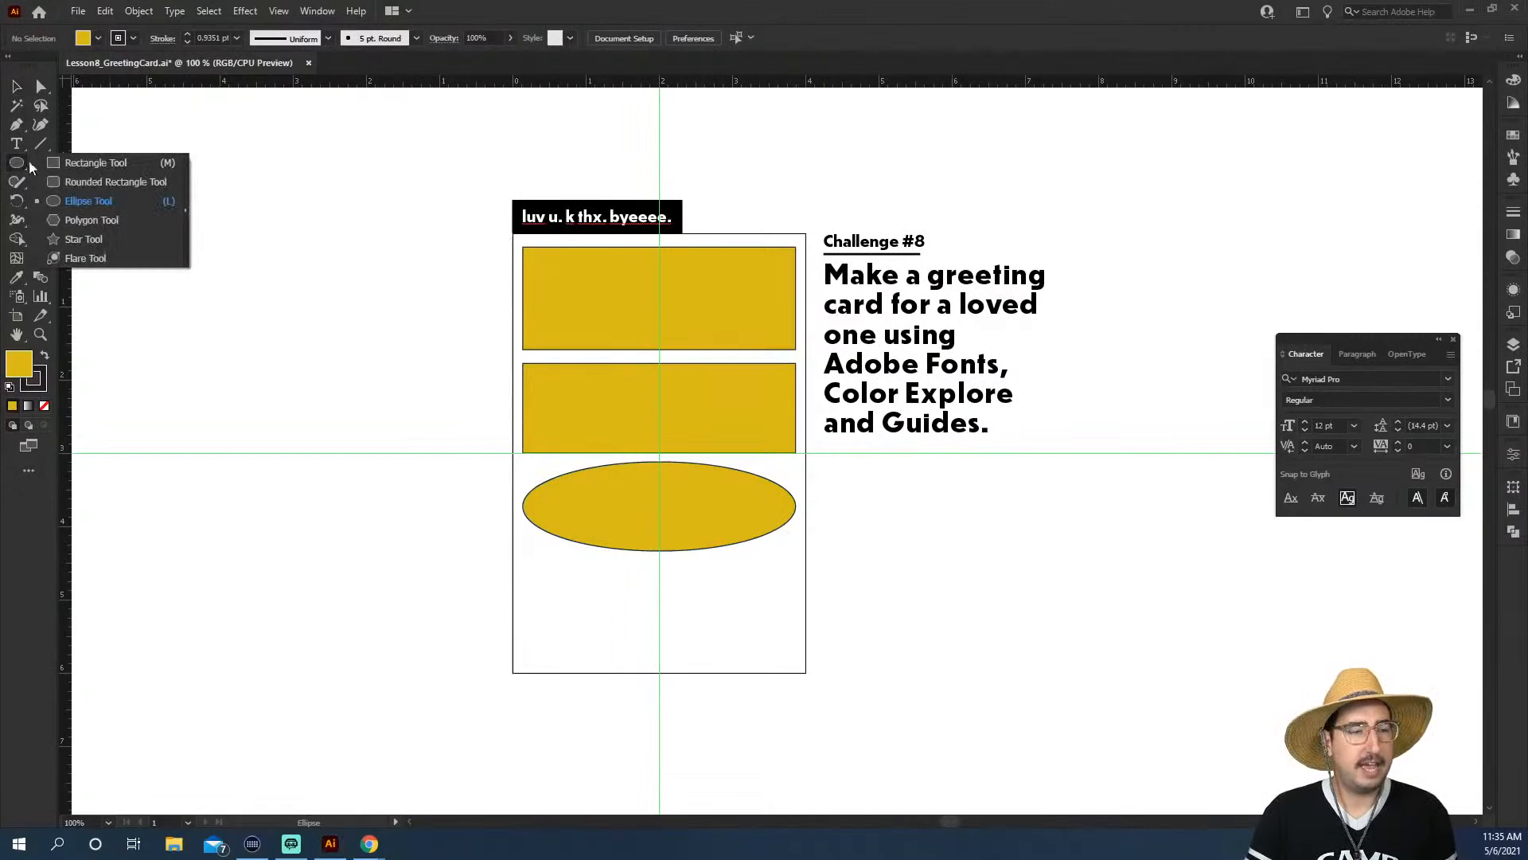
click(91, 162)
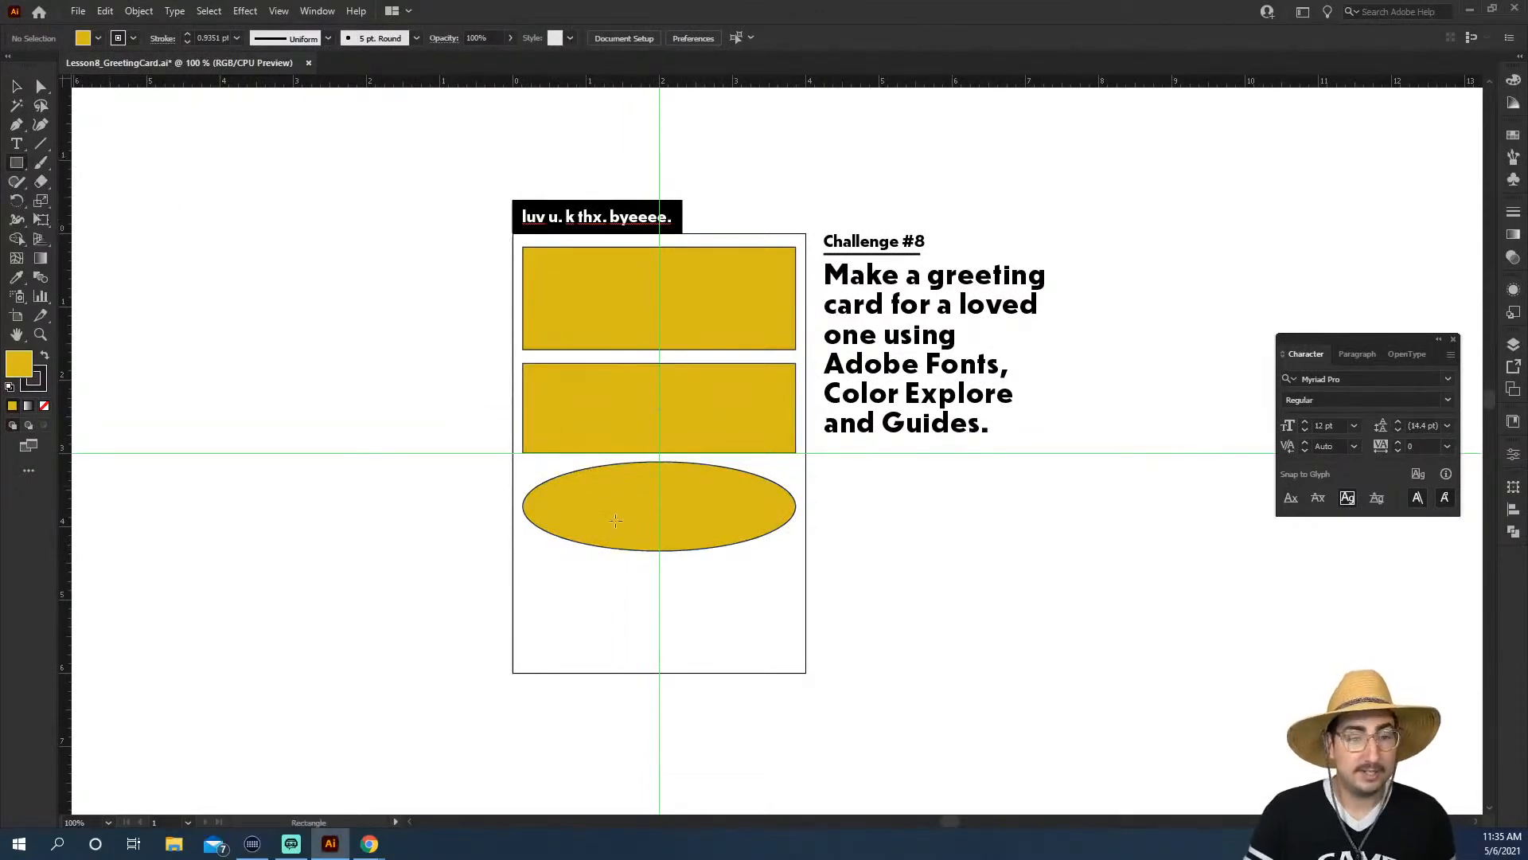
key(v)
drag(580, 276, 580, 577)
click(920, 545)
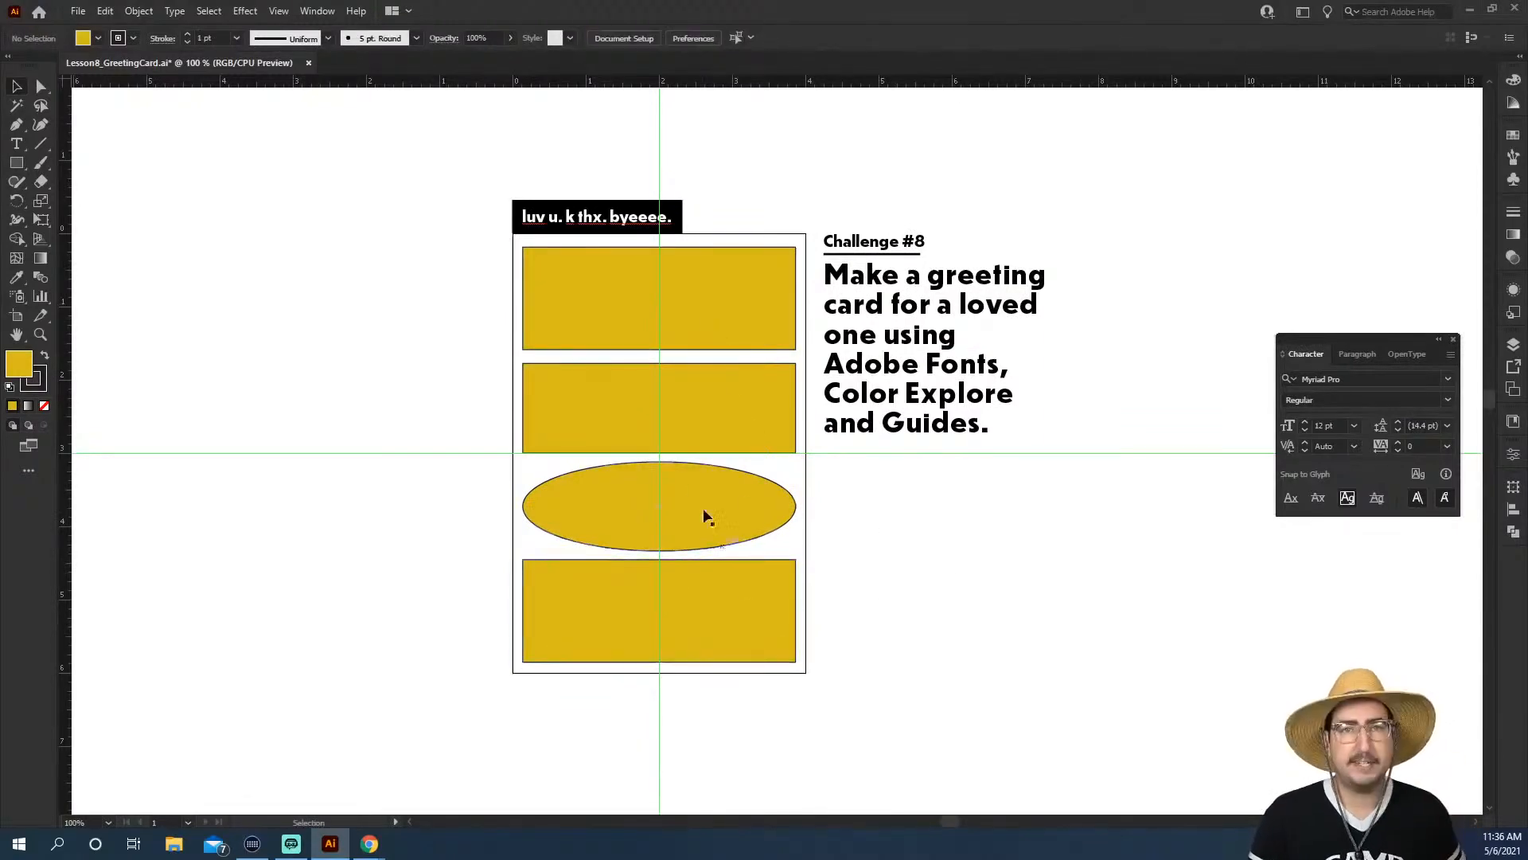
Convert the three rectangles and the ellipse into guides
drag(503, 313, 642, 632)
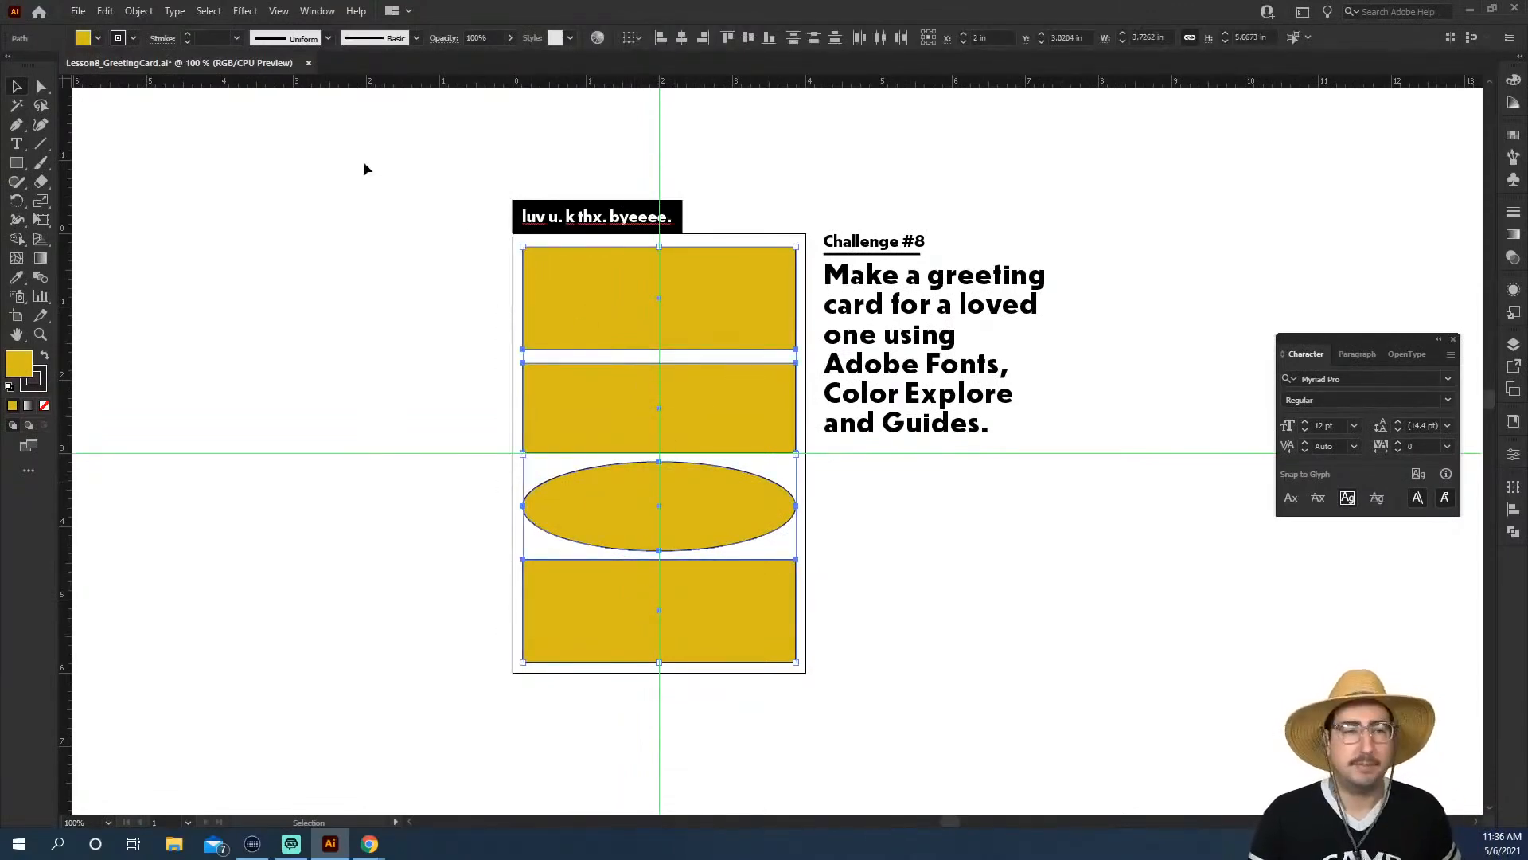
click(279, 11)
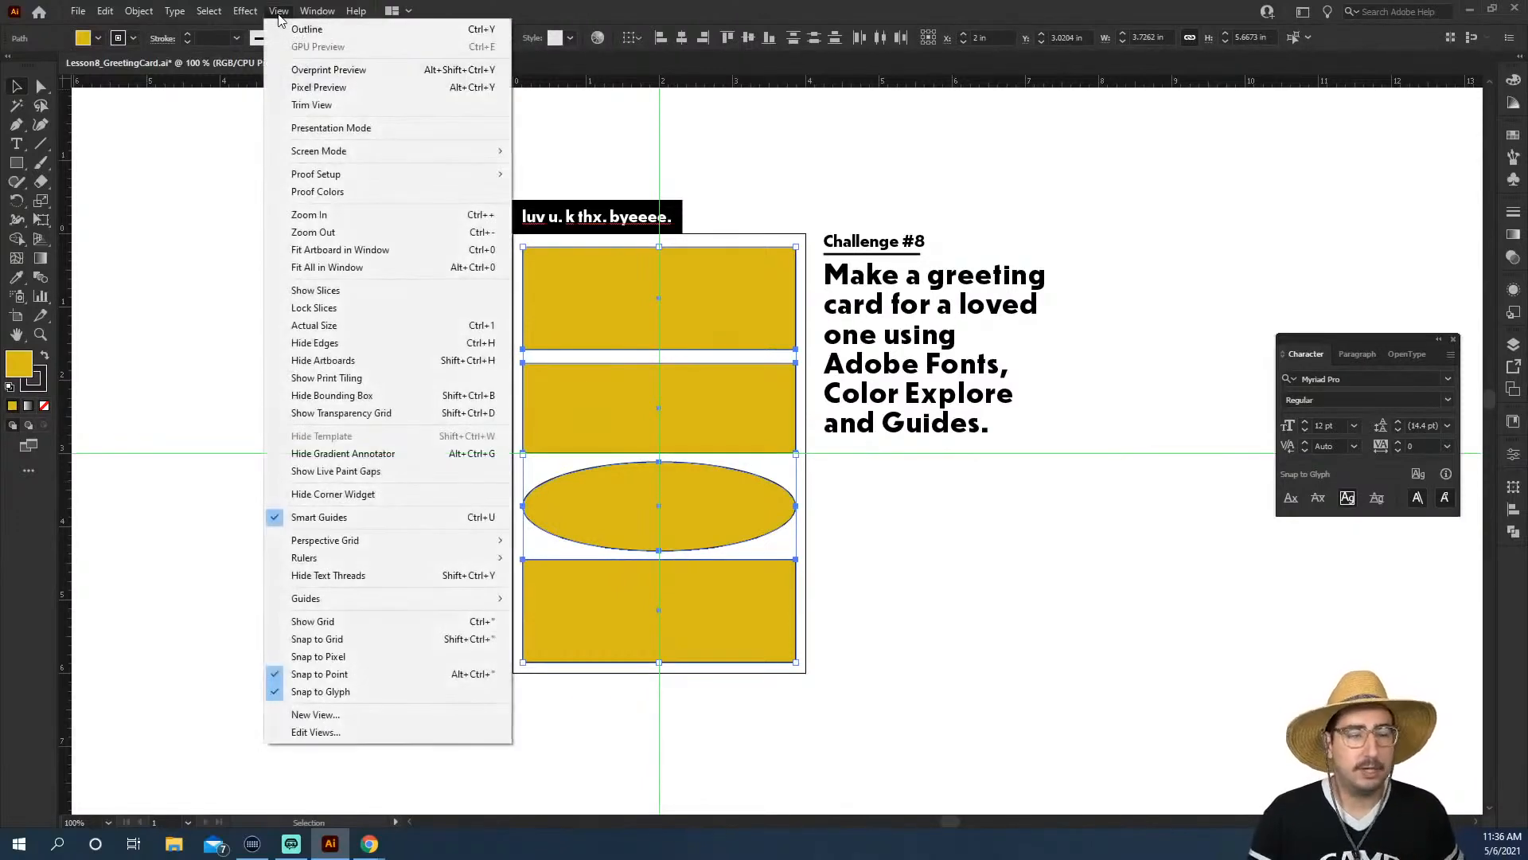
mouse_move(395, 596)
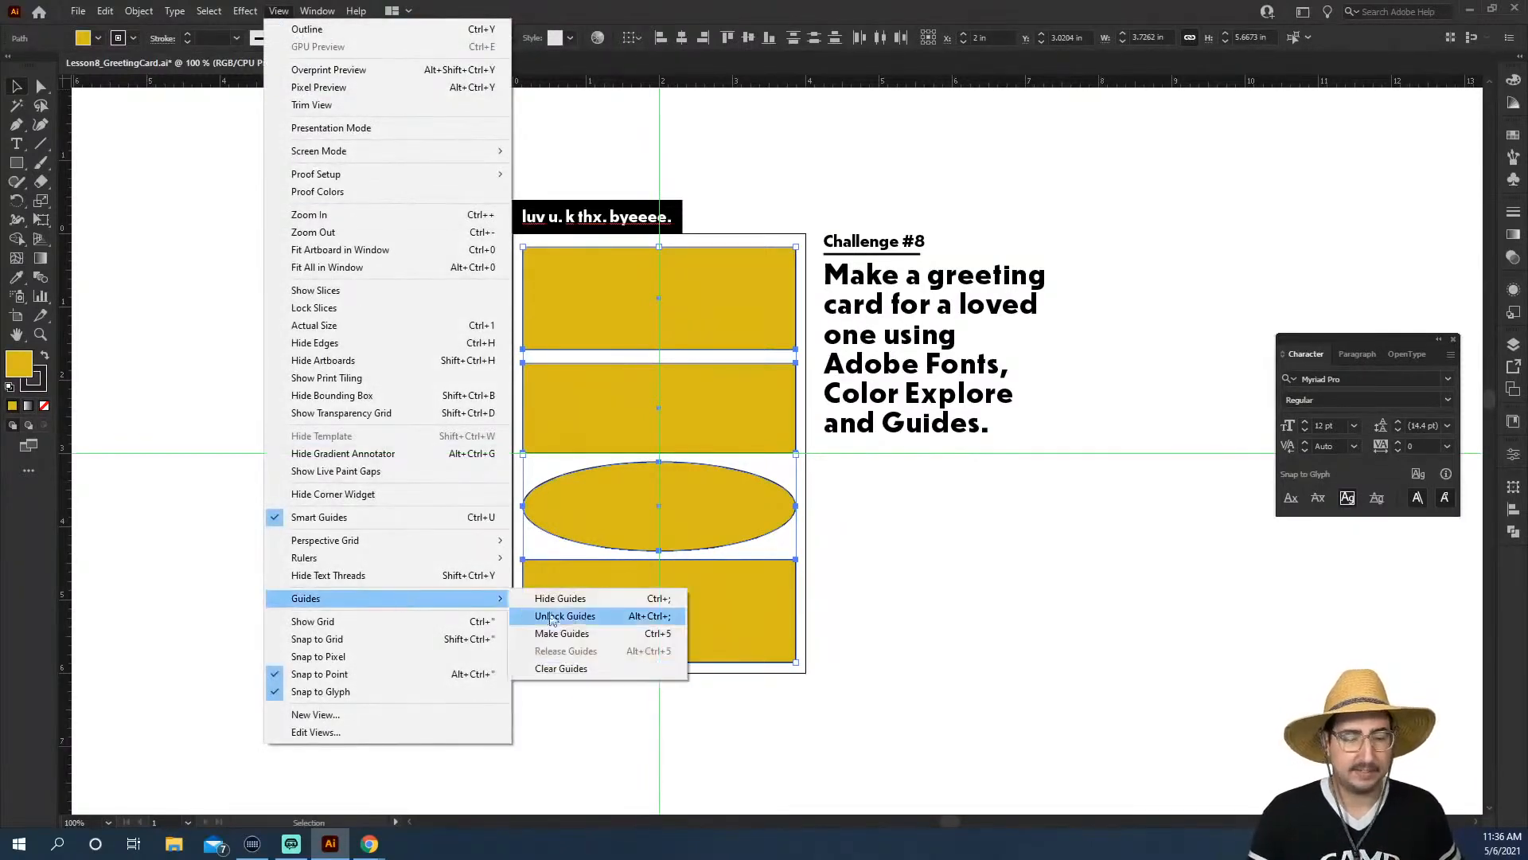
click(586, 635)
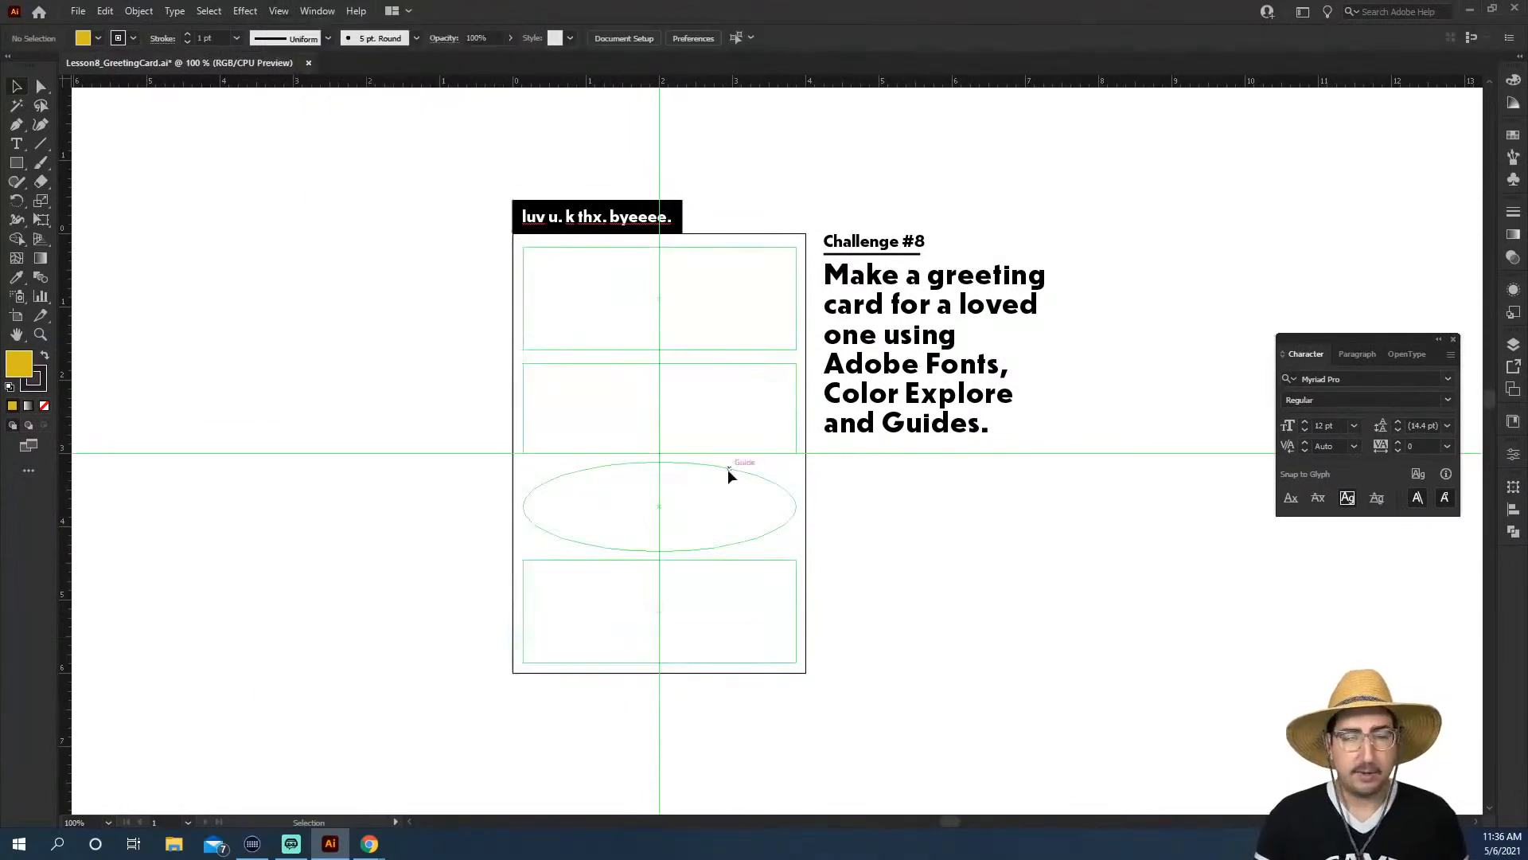
Inspect the new shape guides up close across the card
key(z)
click(722, 423)
click(722, 386)
key(v)
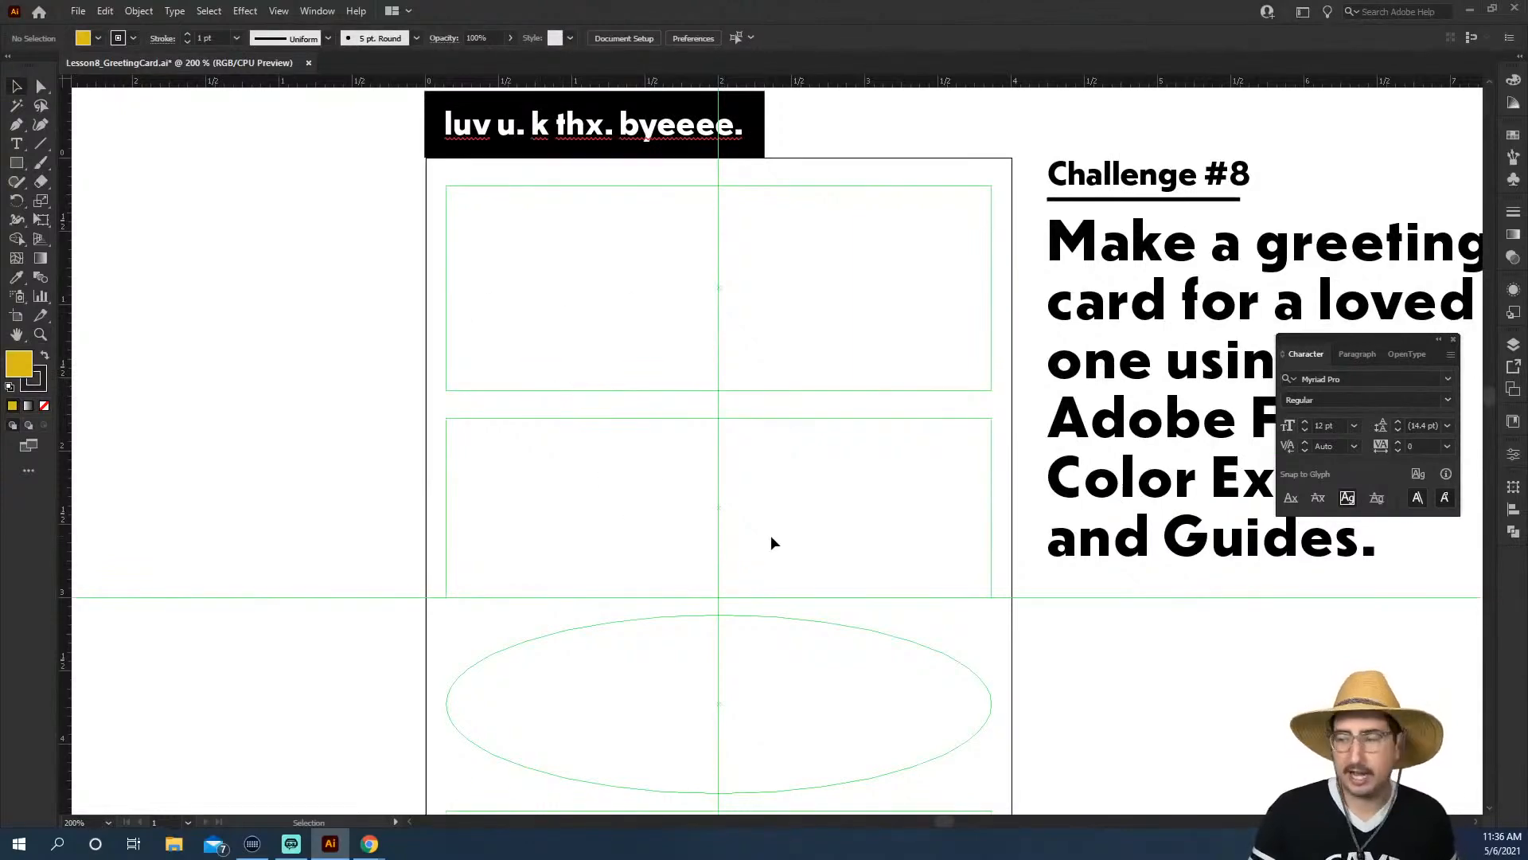
key(z)
alt+click(742, 540)
drag(742, 540, 655, 457)
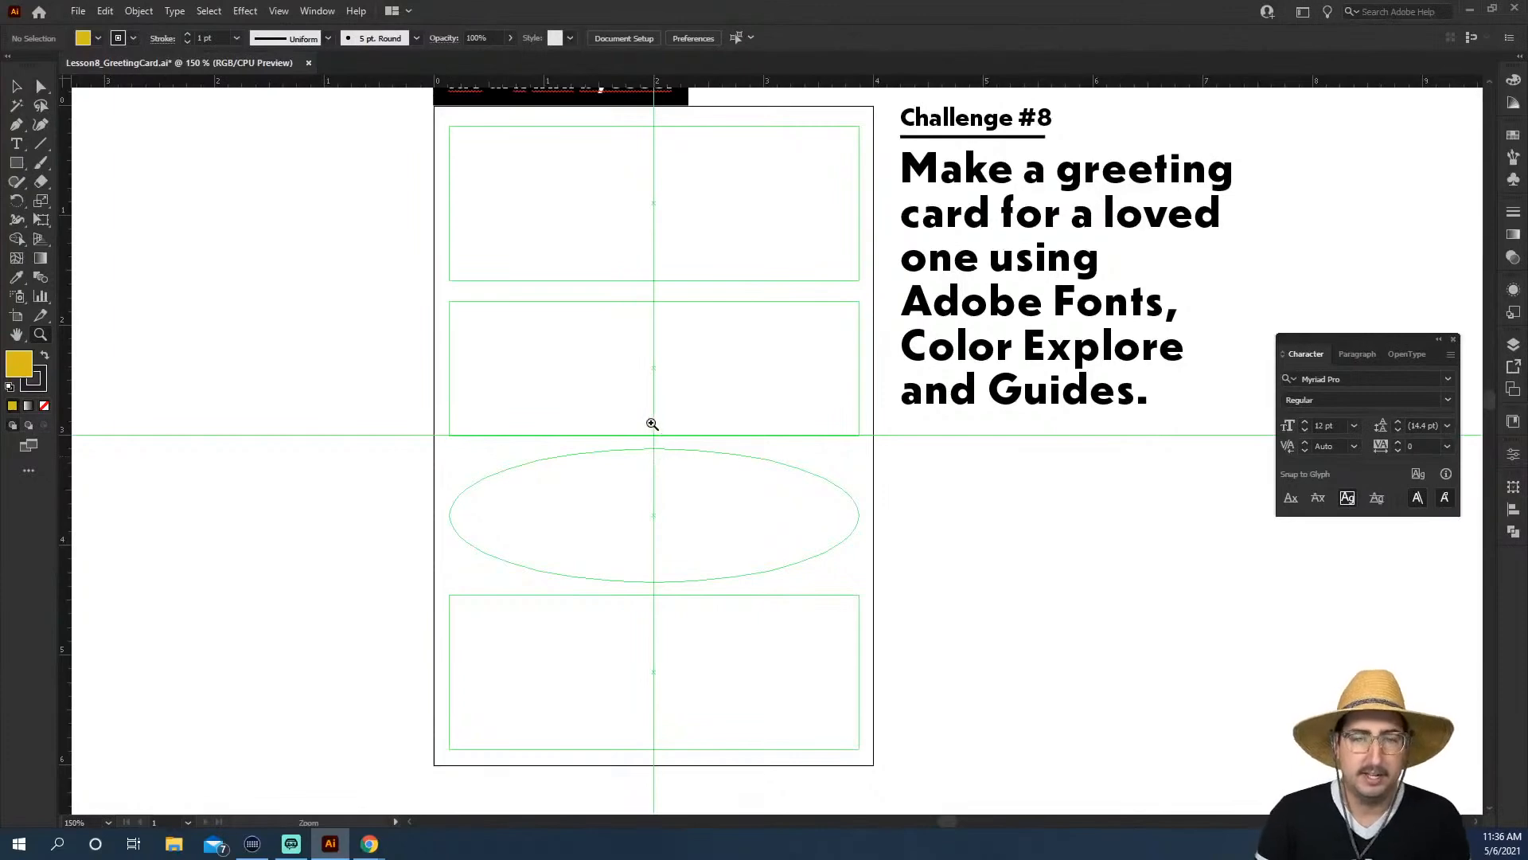
click(671, 362)
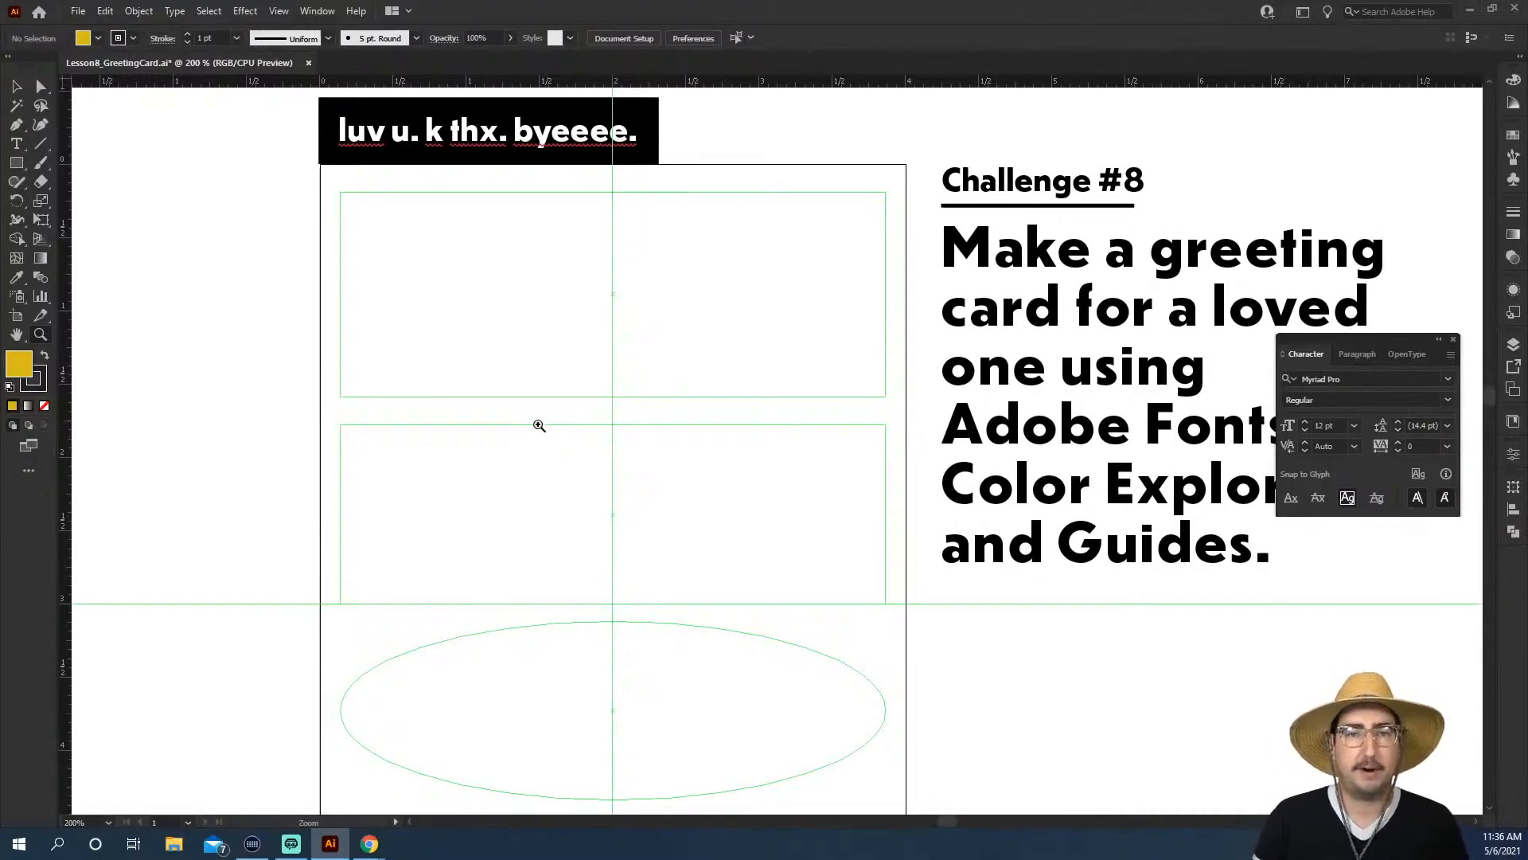
Add a line of point text reading "I HAVE TO TELL YOU" inside the top rectangular guide
click(17, 144)
click(17, 146)
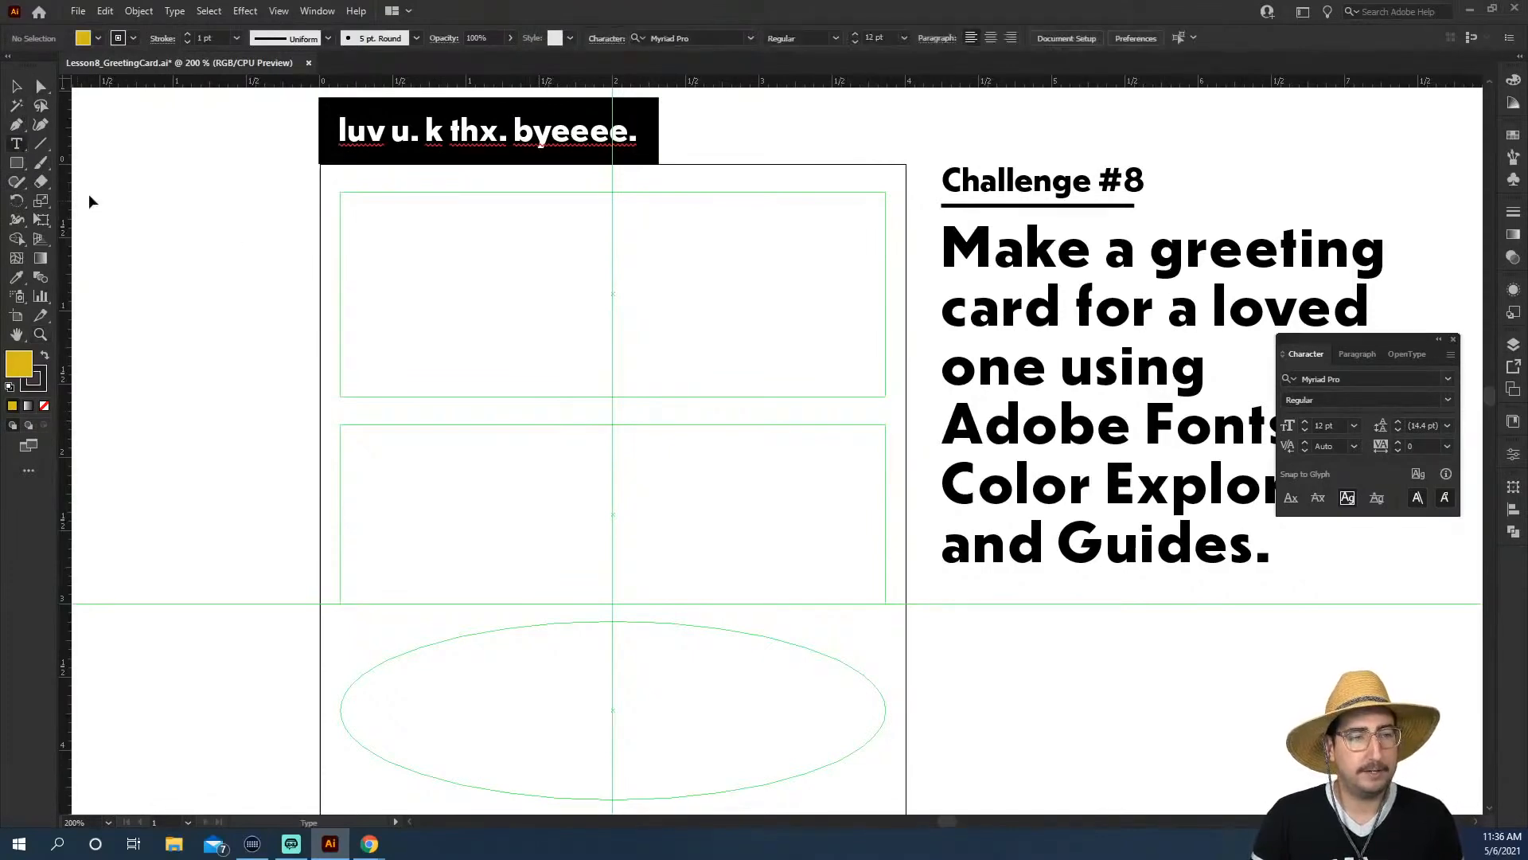
click(457, 277)
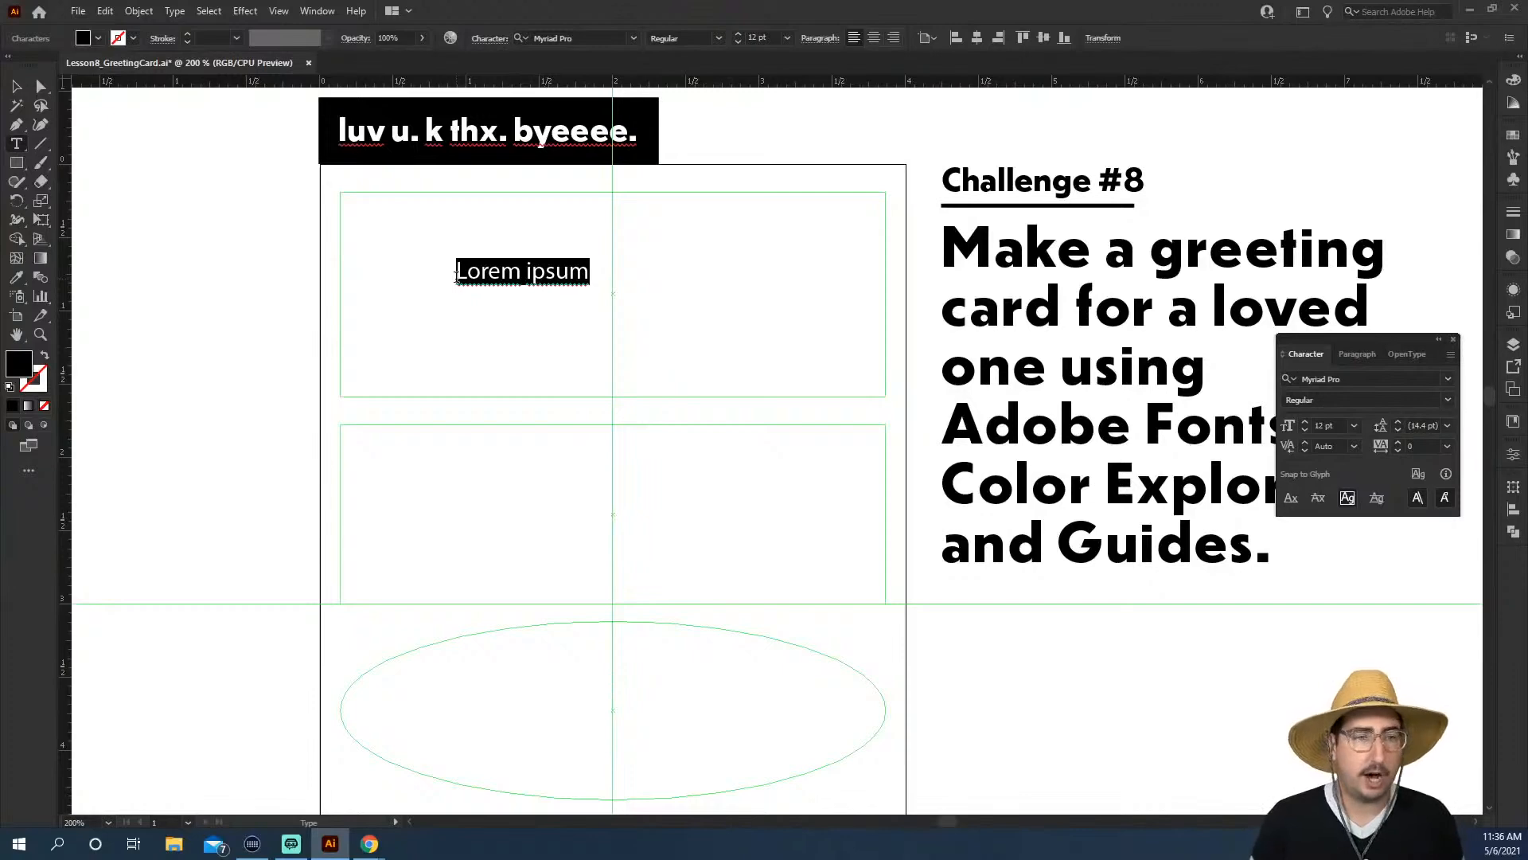
click(279, 11)
mouse_move(382, 600)
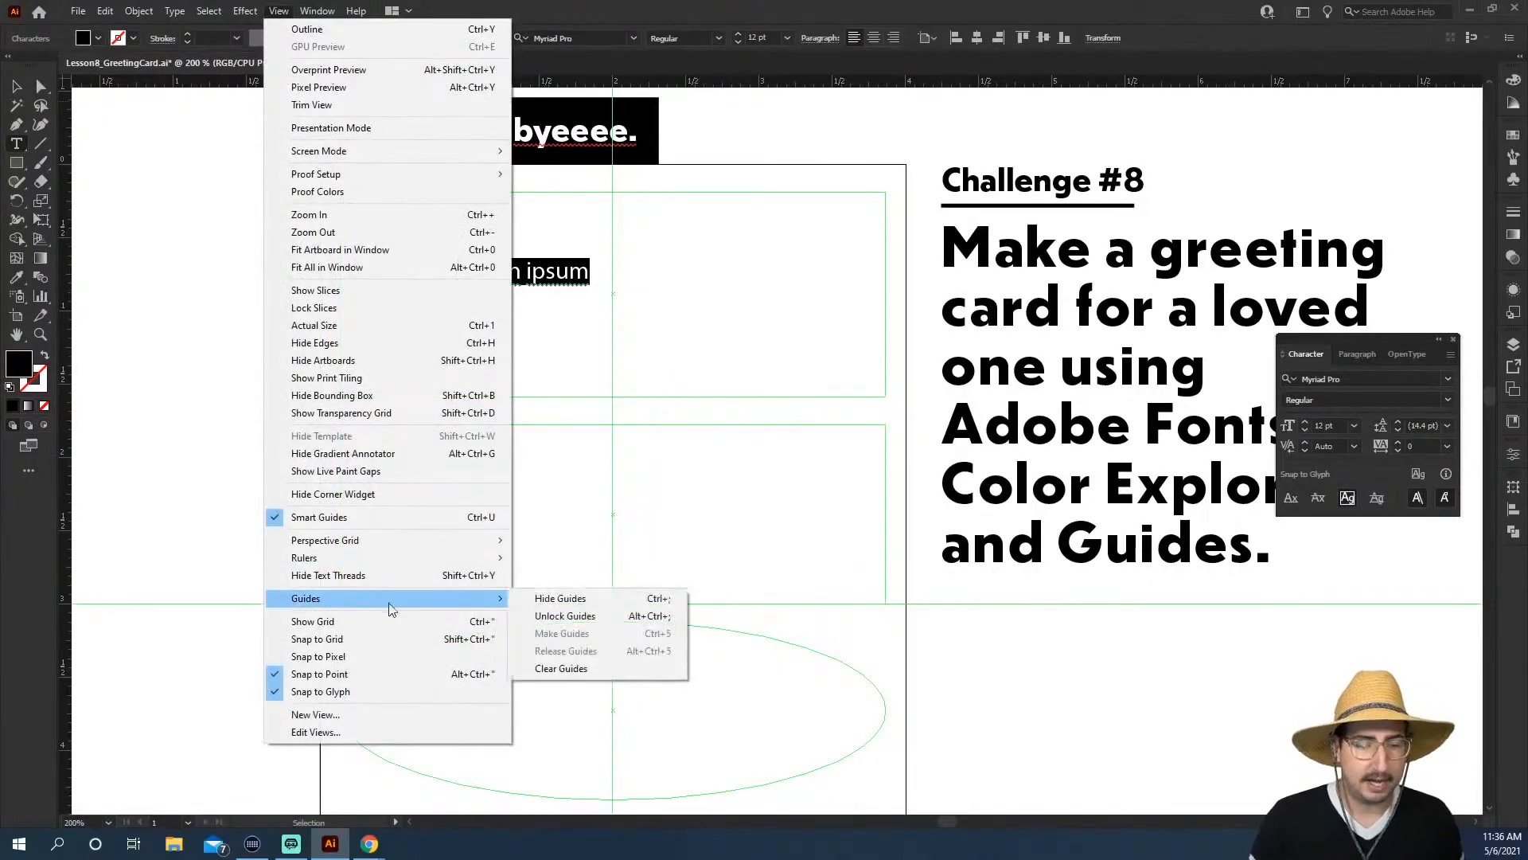
click(686, 270)
key(Escape)
triple_click(559, 274)
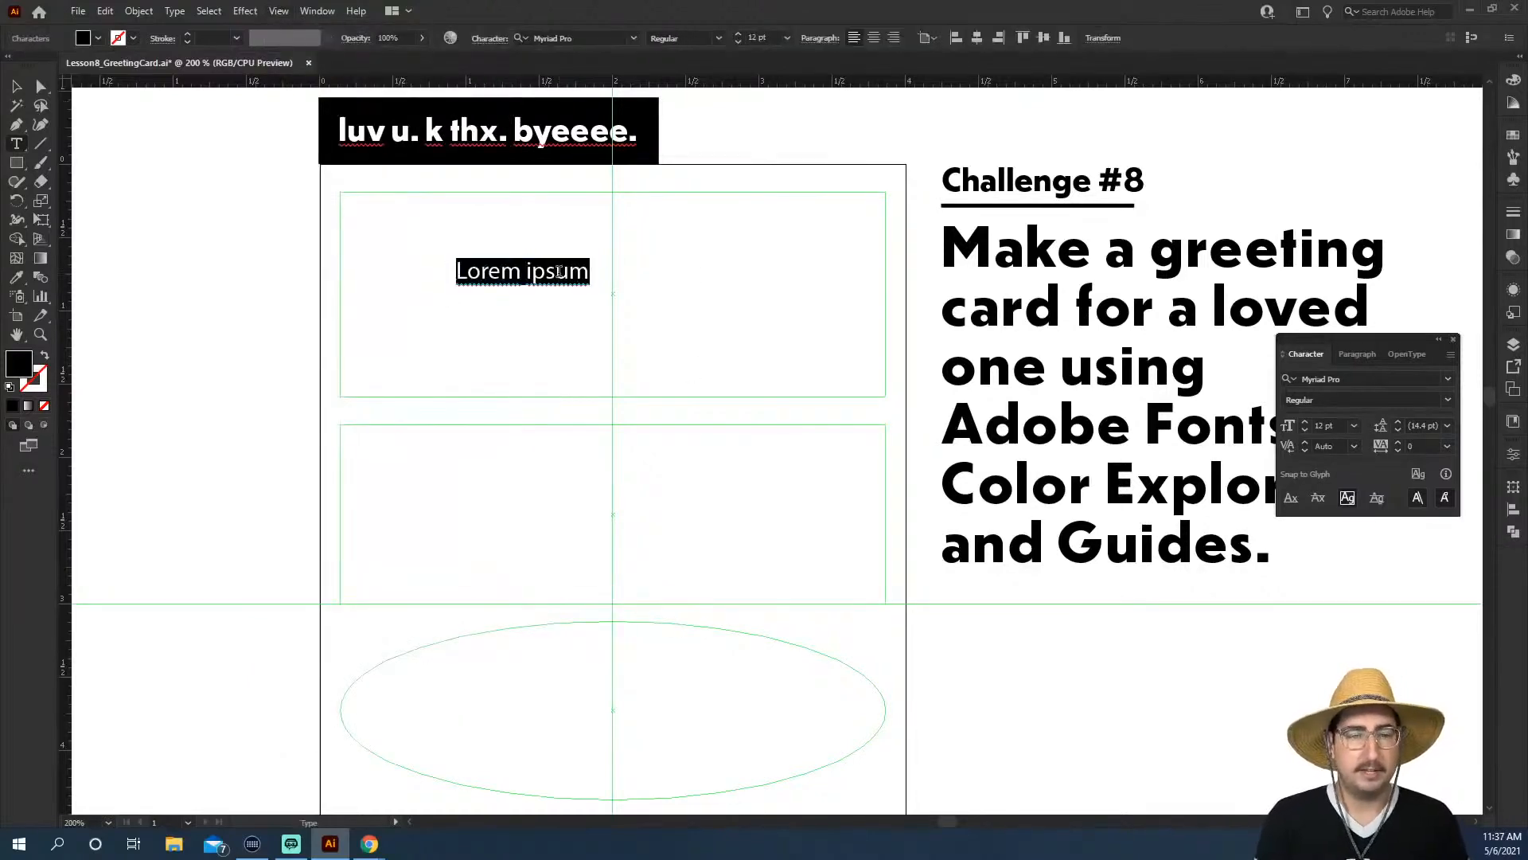
text(I HAVE TO TELL YOU)
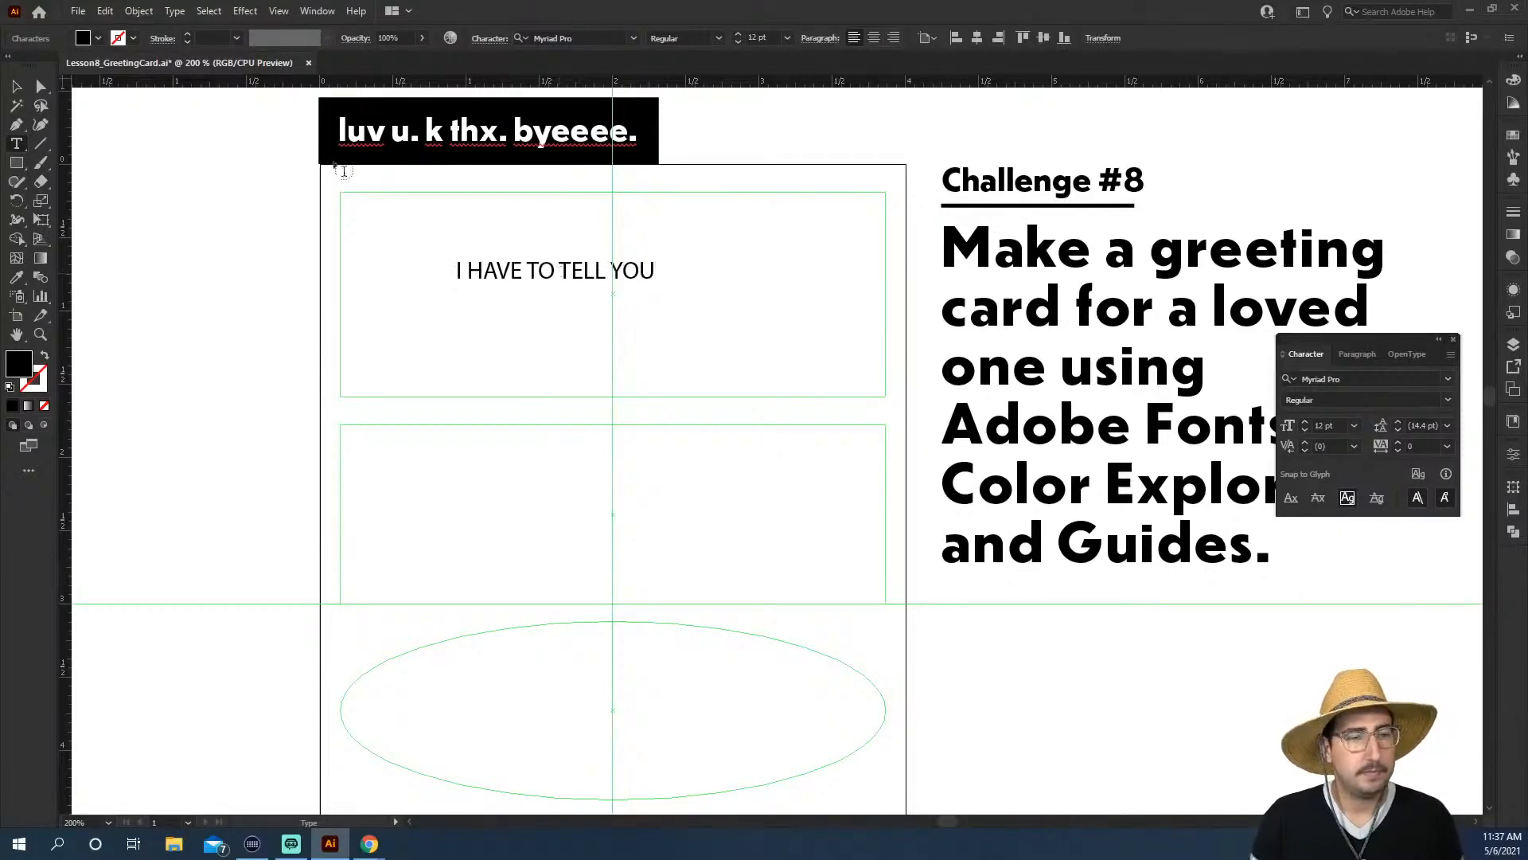
click(19, 87)
click(618, 402)
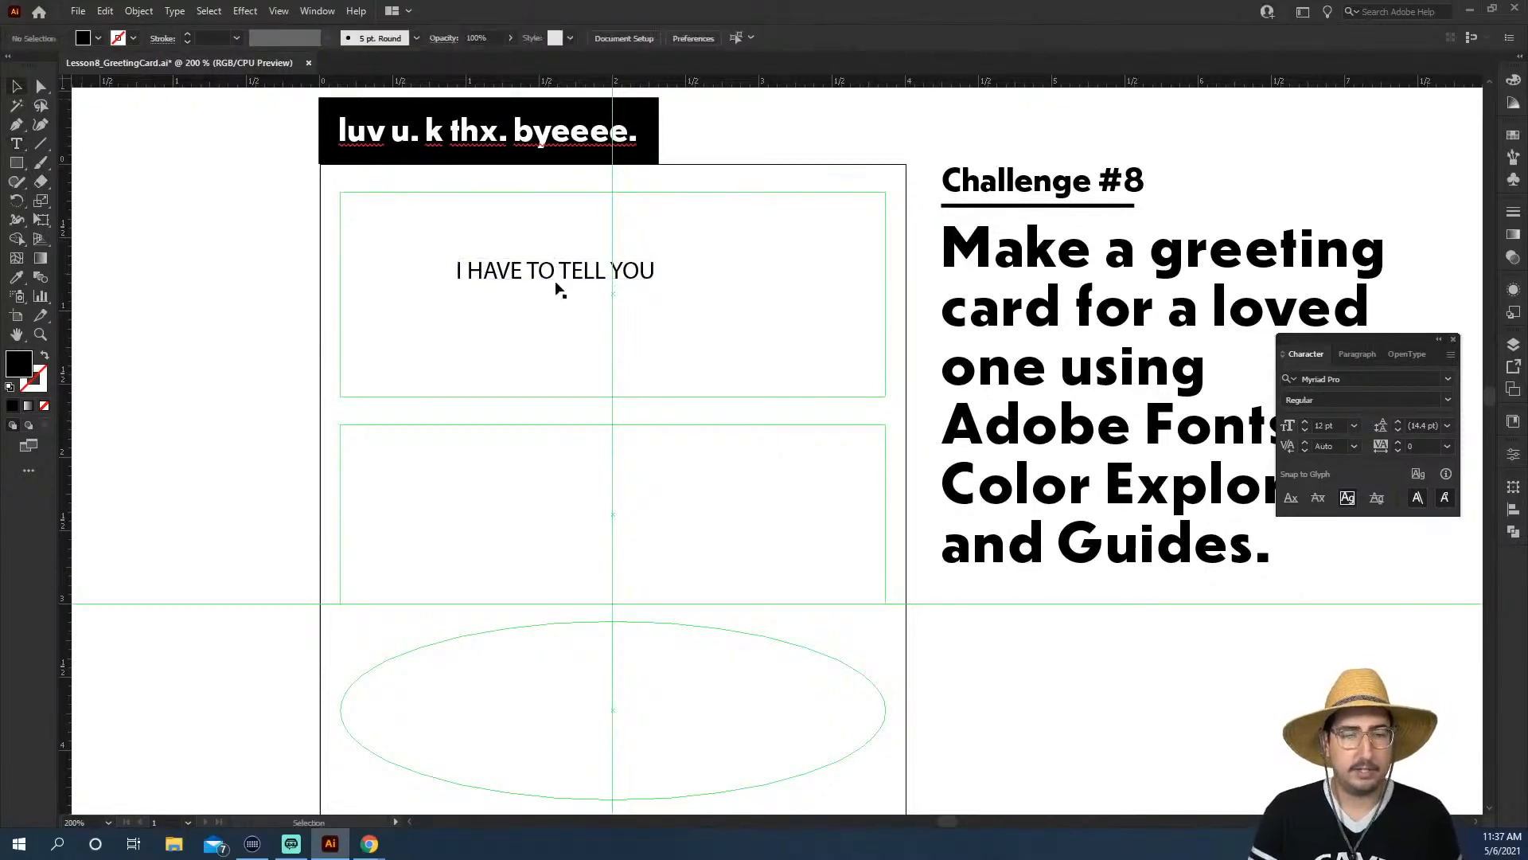
Scale the "I HAVE TO TELL YOU" text to about 32.9 pt, filling the top guide's width along its lower edge
click(558, 272)
drag(605, 271, 887, 215)
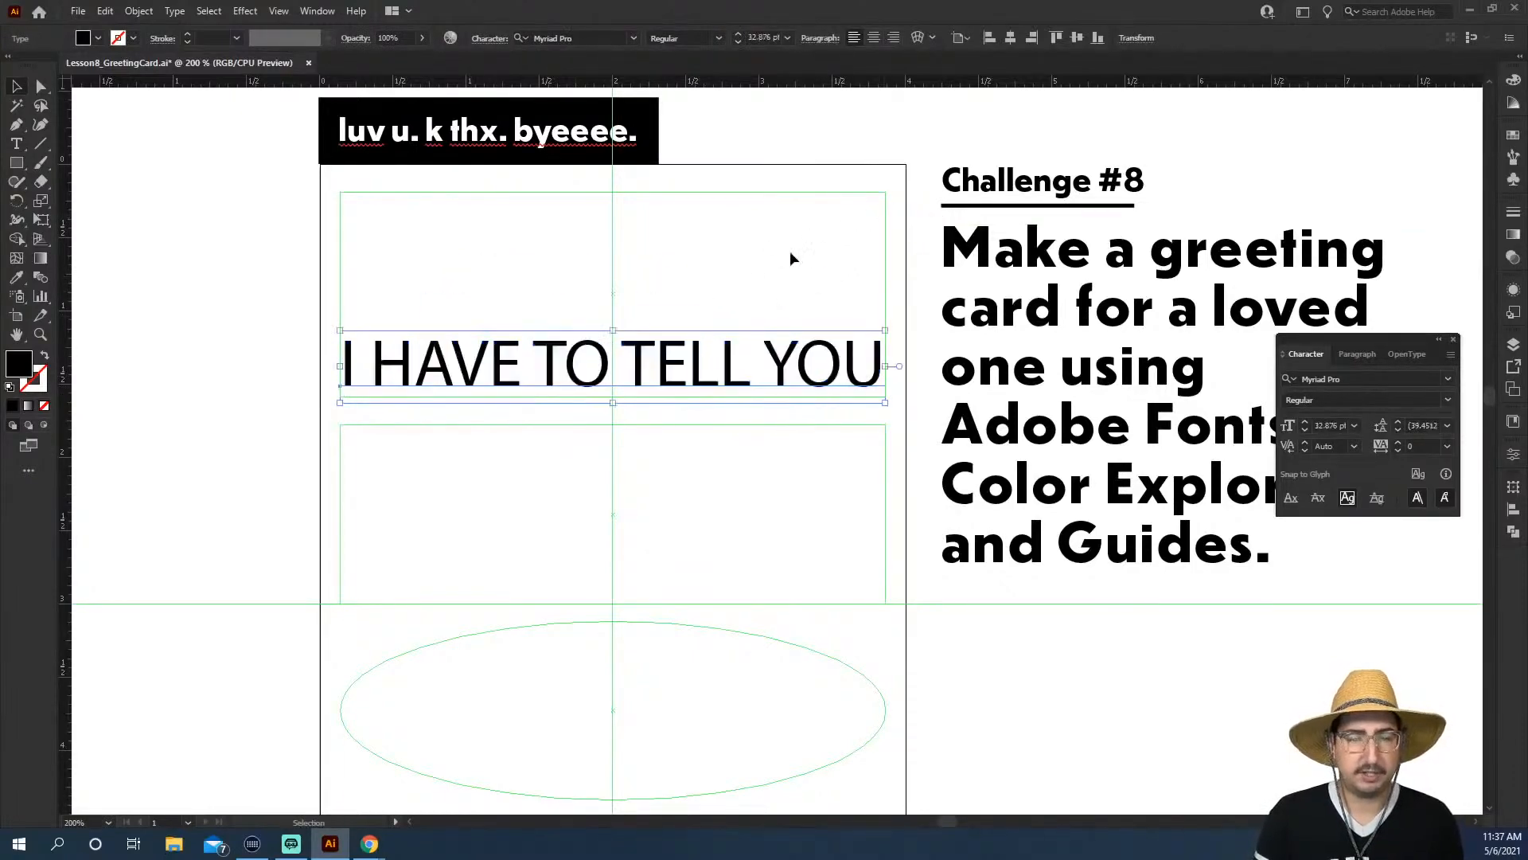
click(790, 251)
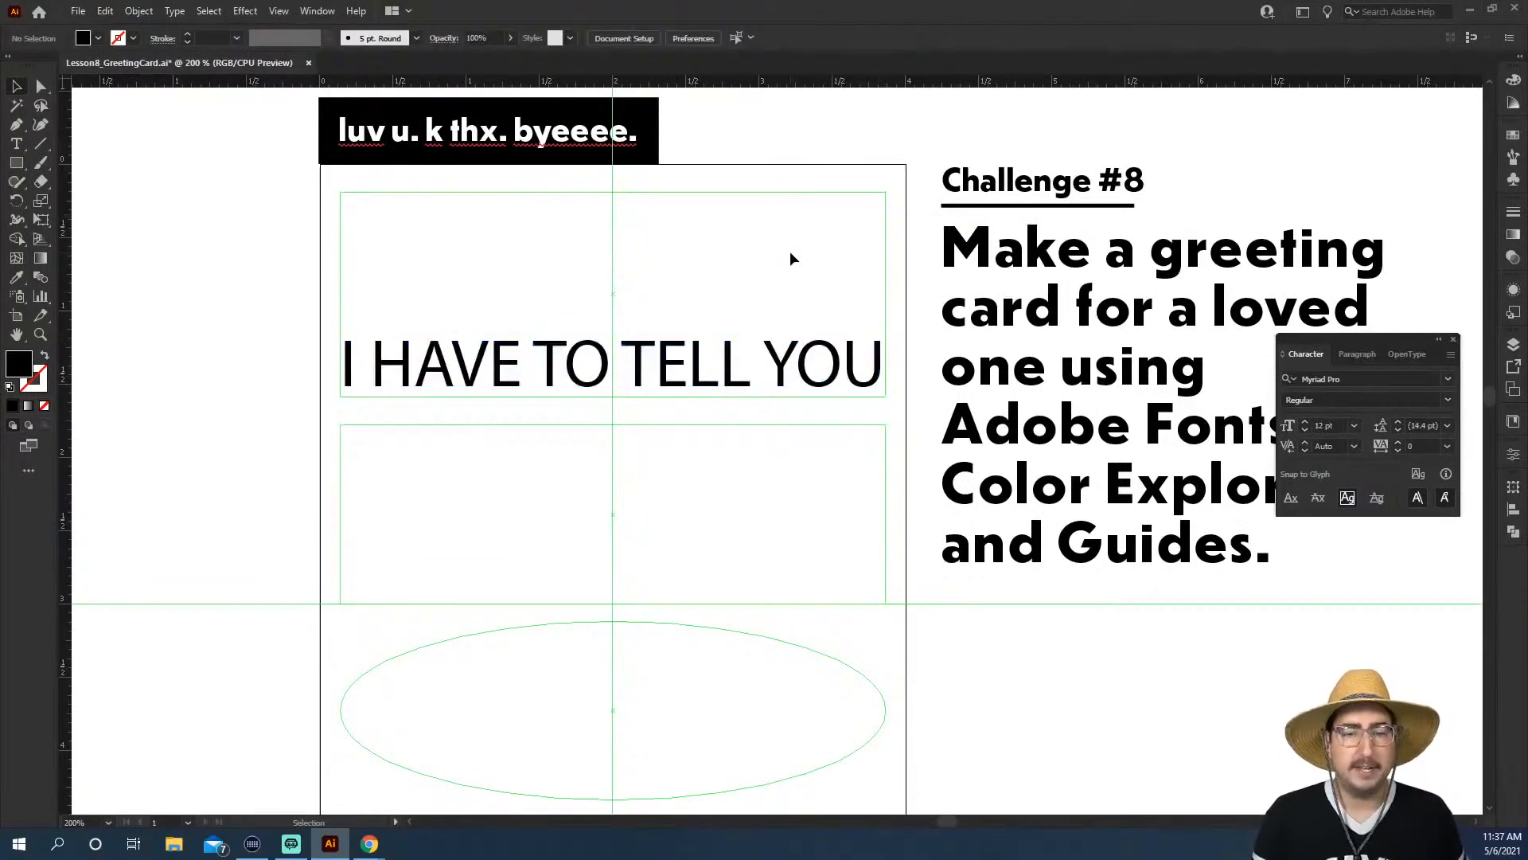
Filter the available Adobe Fonts for the "I HAVE TO TELL YOU" text by extended width, heavy weight and serif classification
click(675, 390)
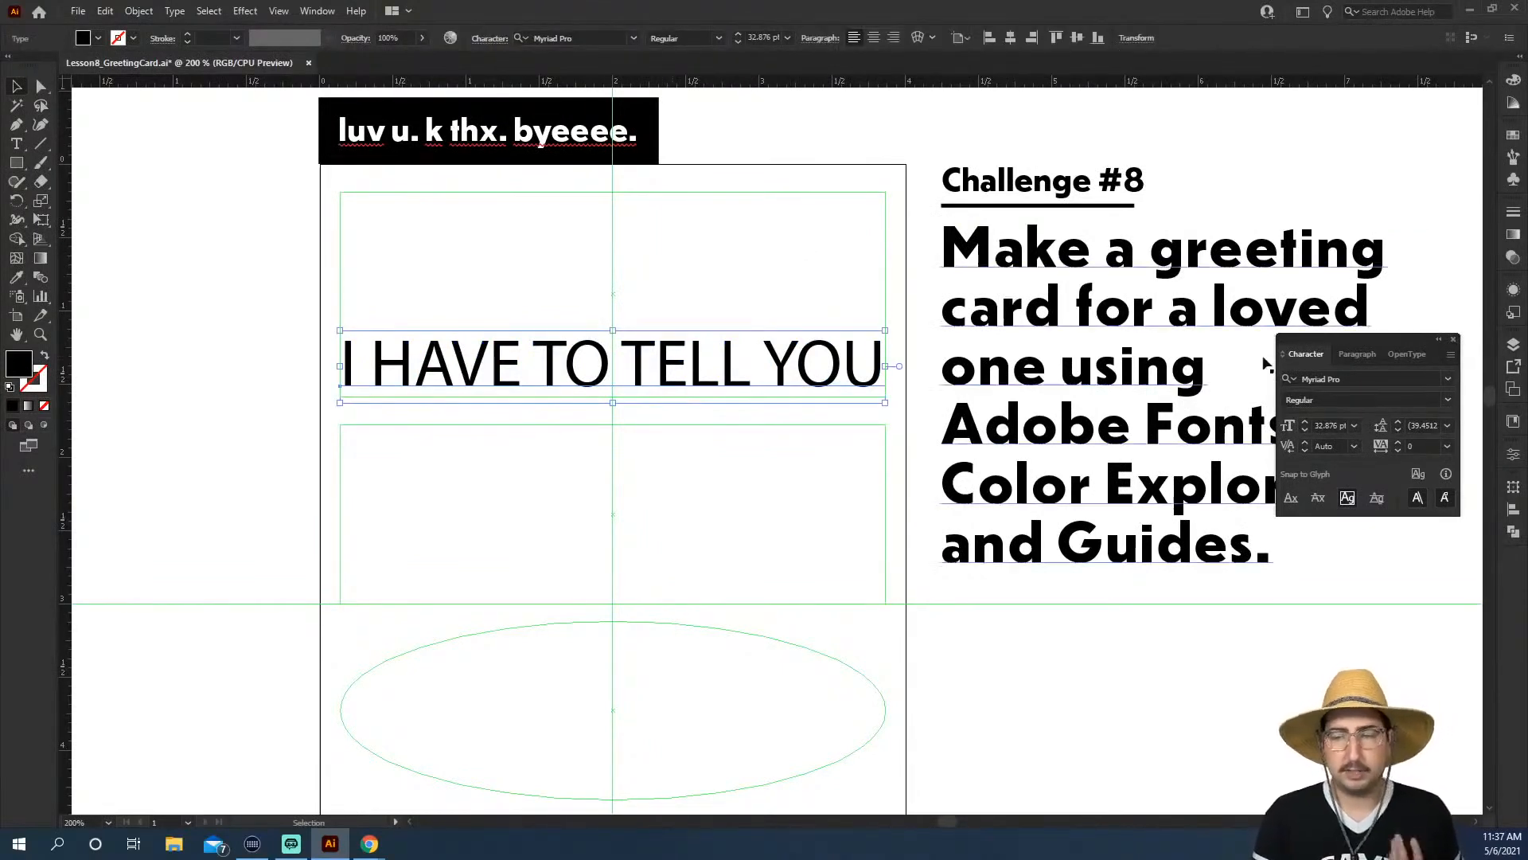
drag(1347, 336, 1002, 130)
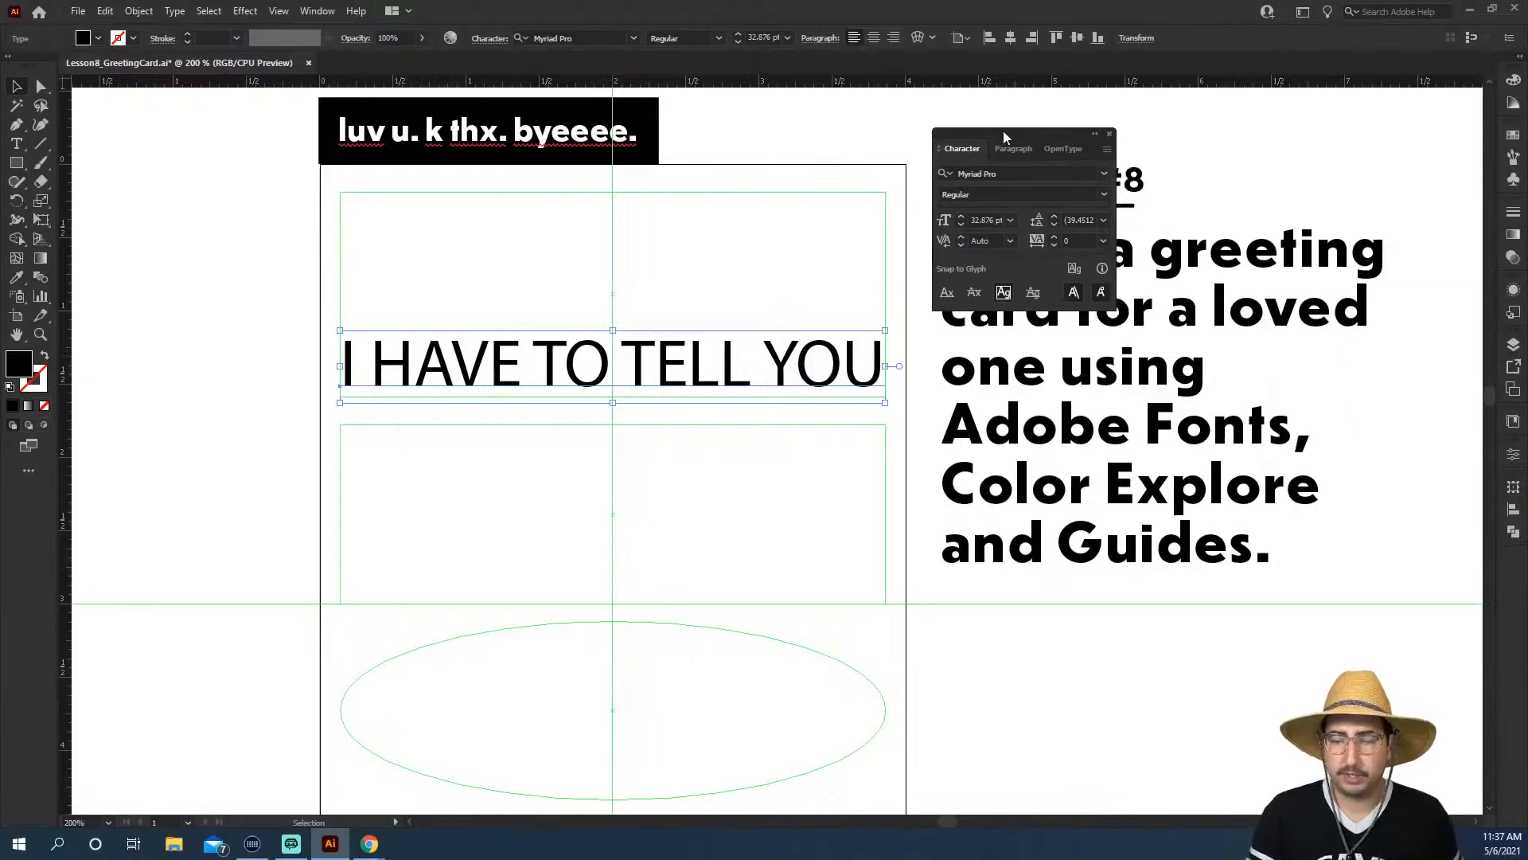
click(1097, 171)
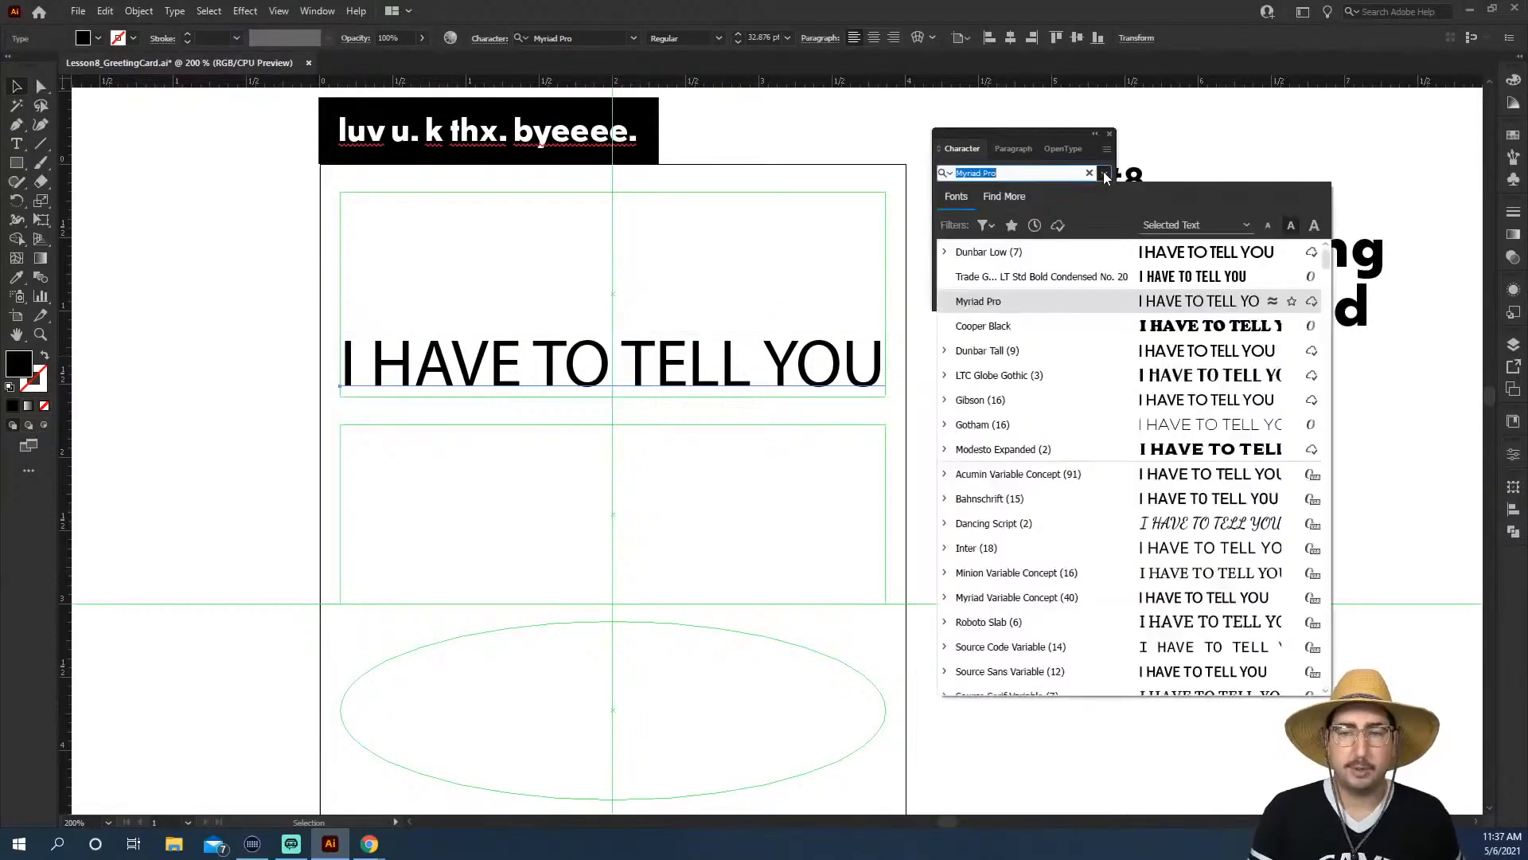
click(999, 200)
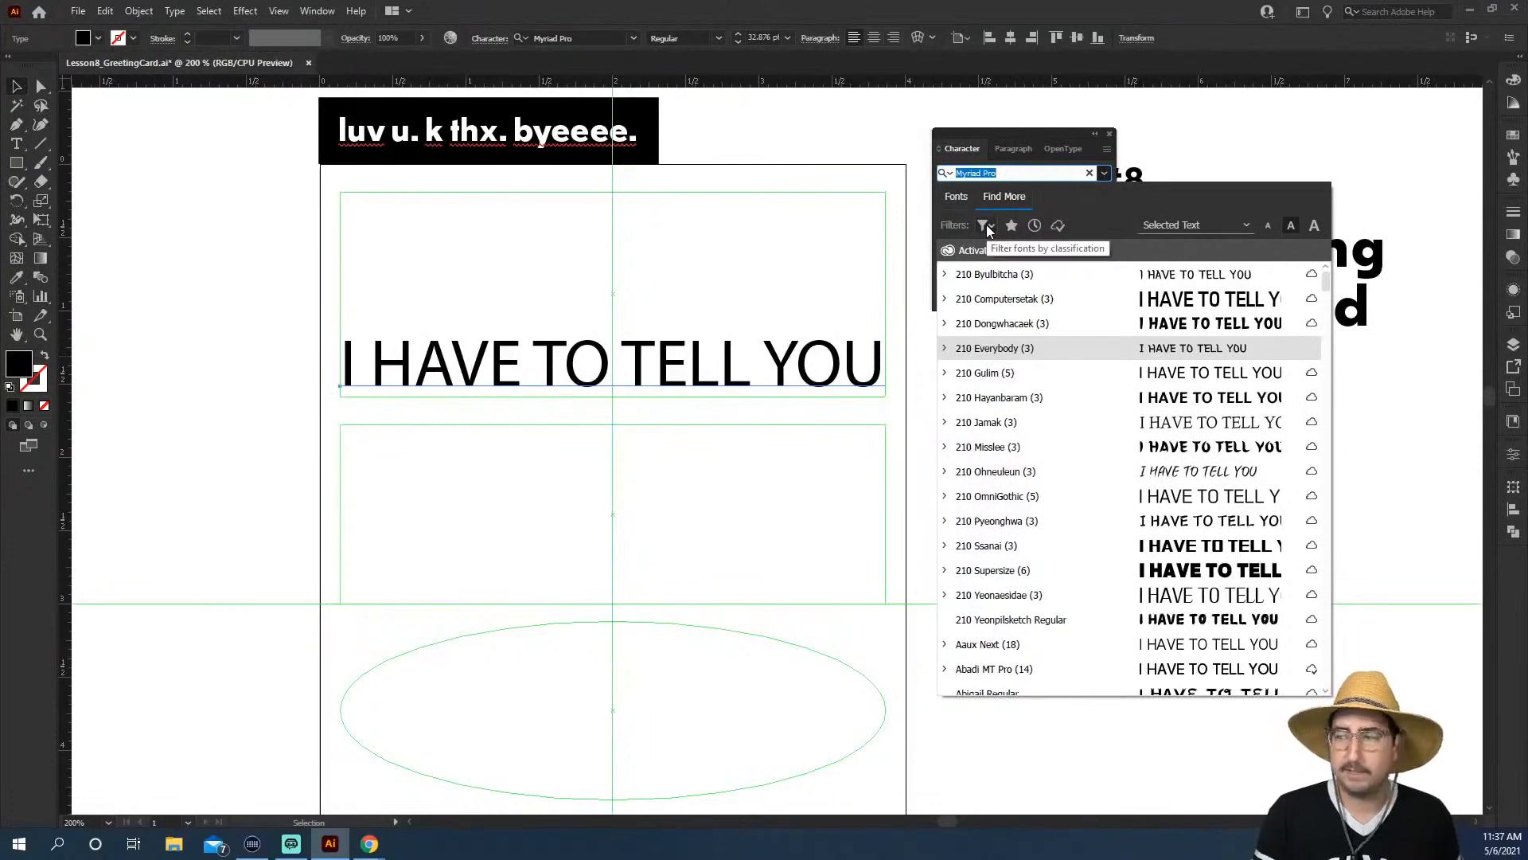
click(987, 228)
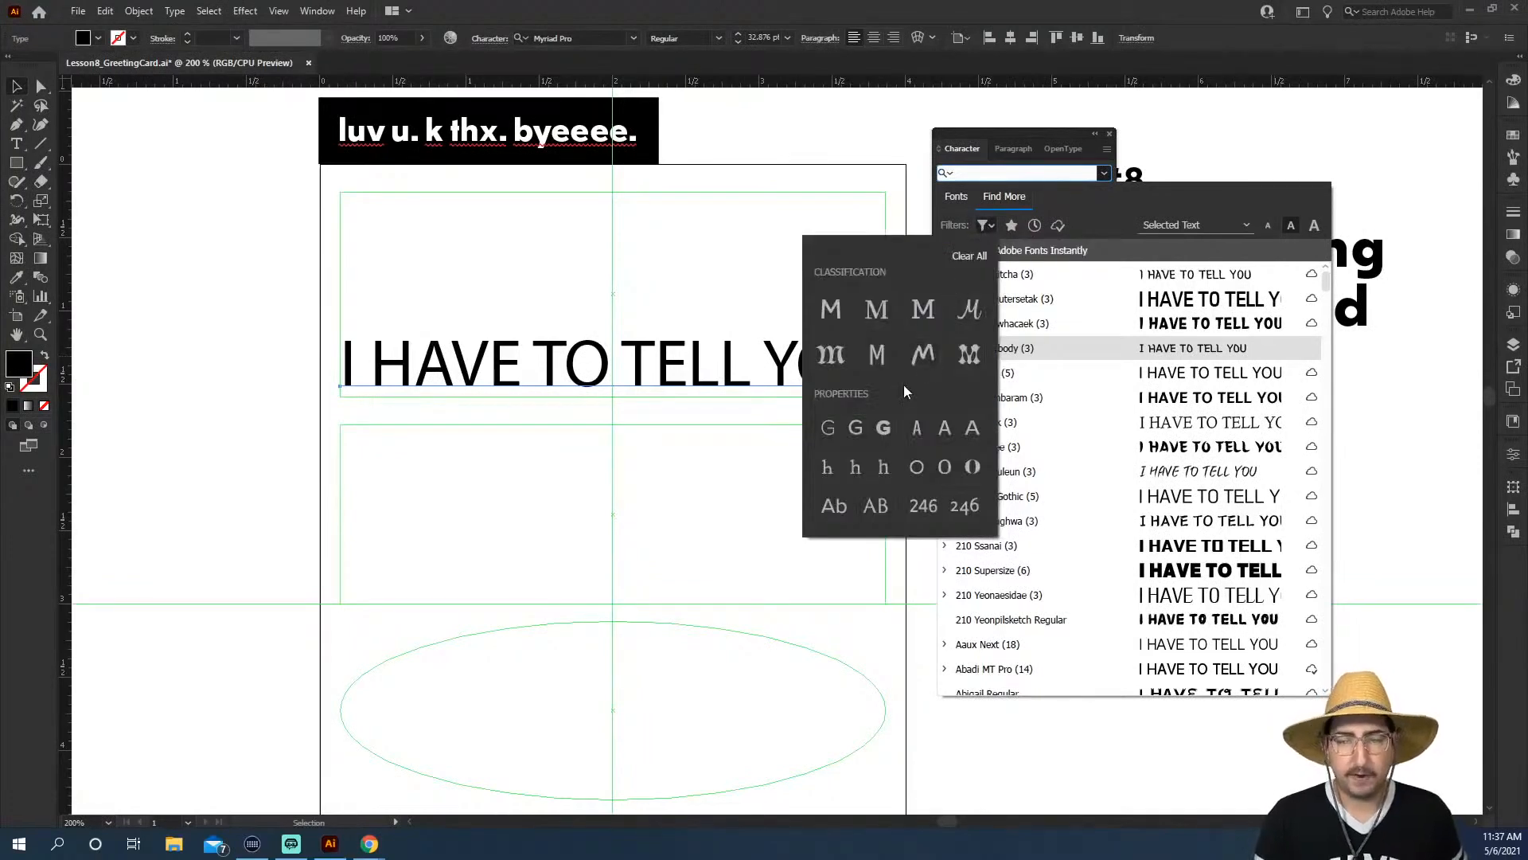
click(971, 428)
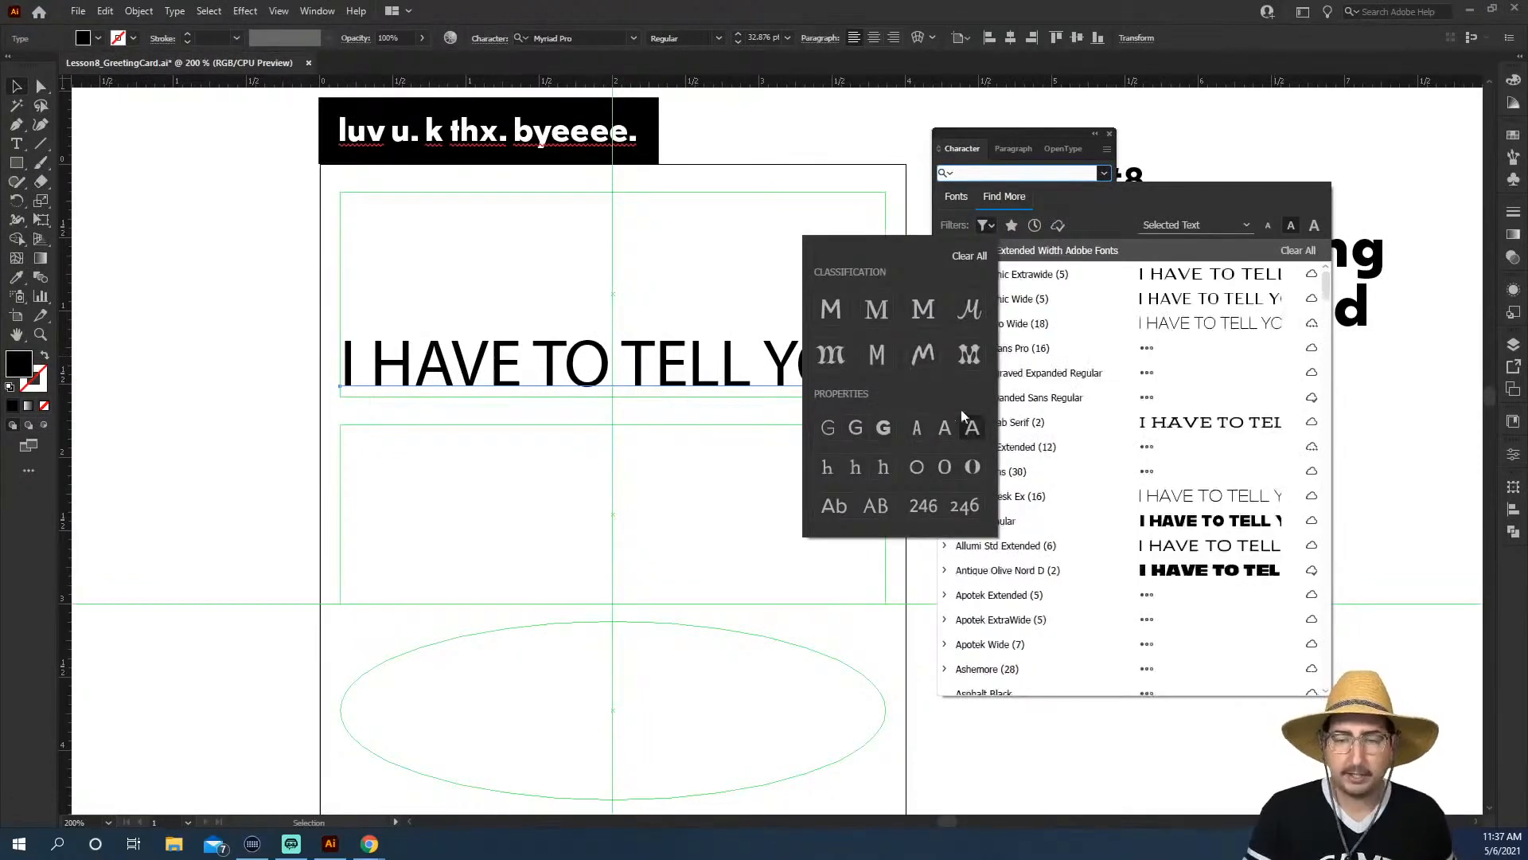
click(883, 430)
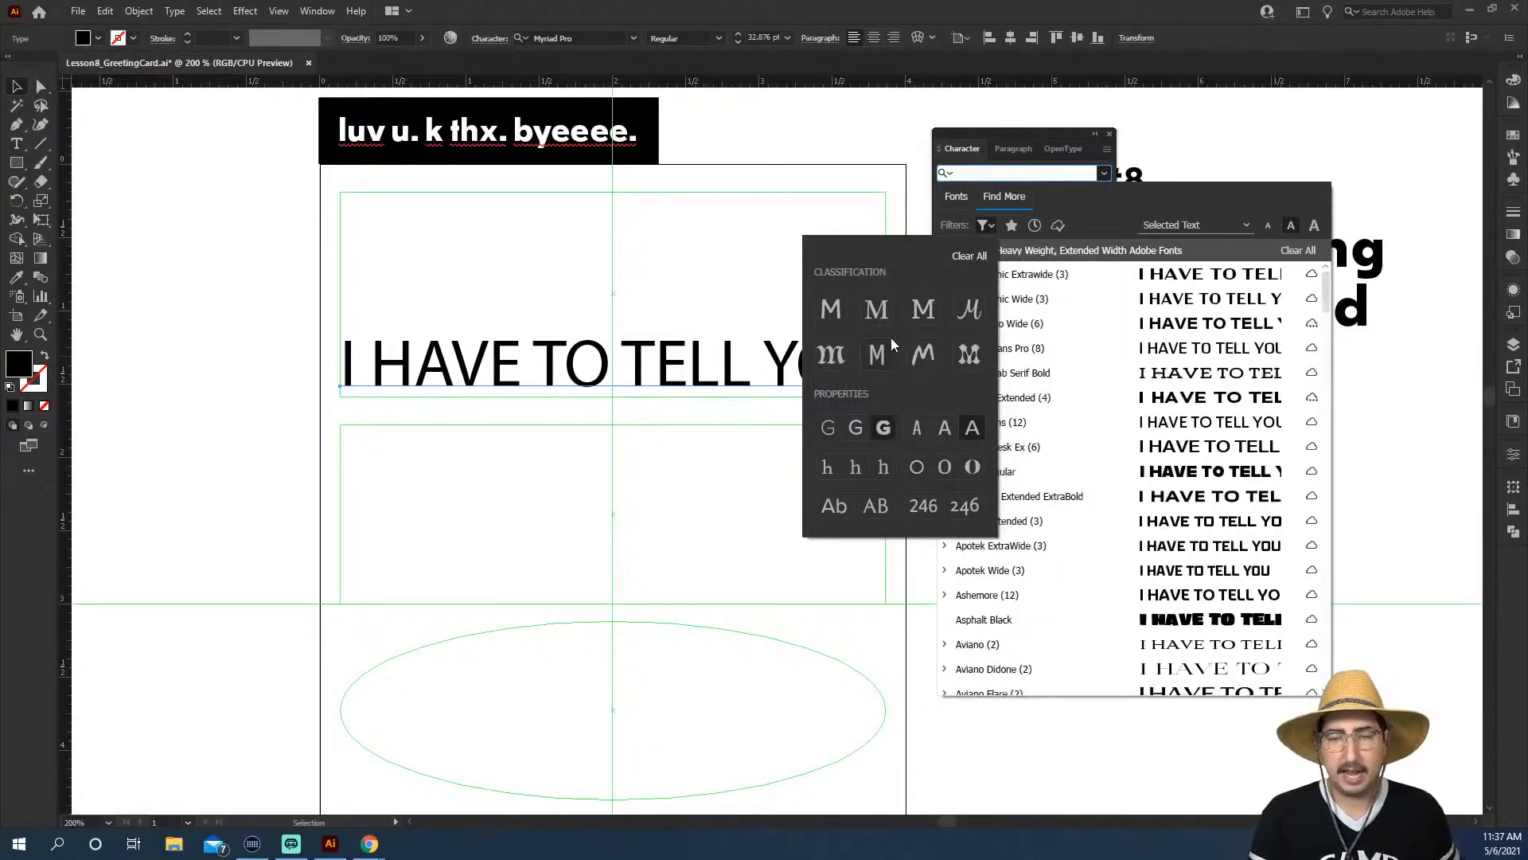
click(877, 312)
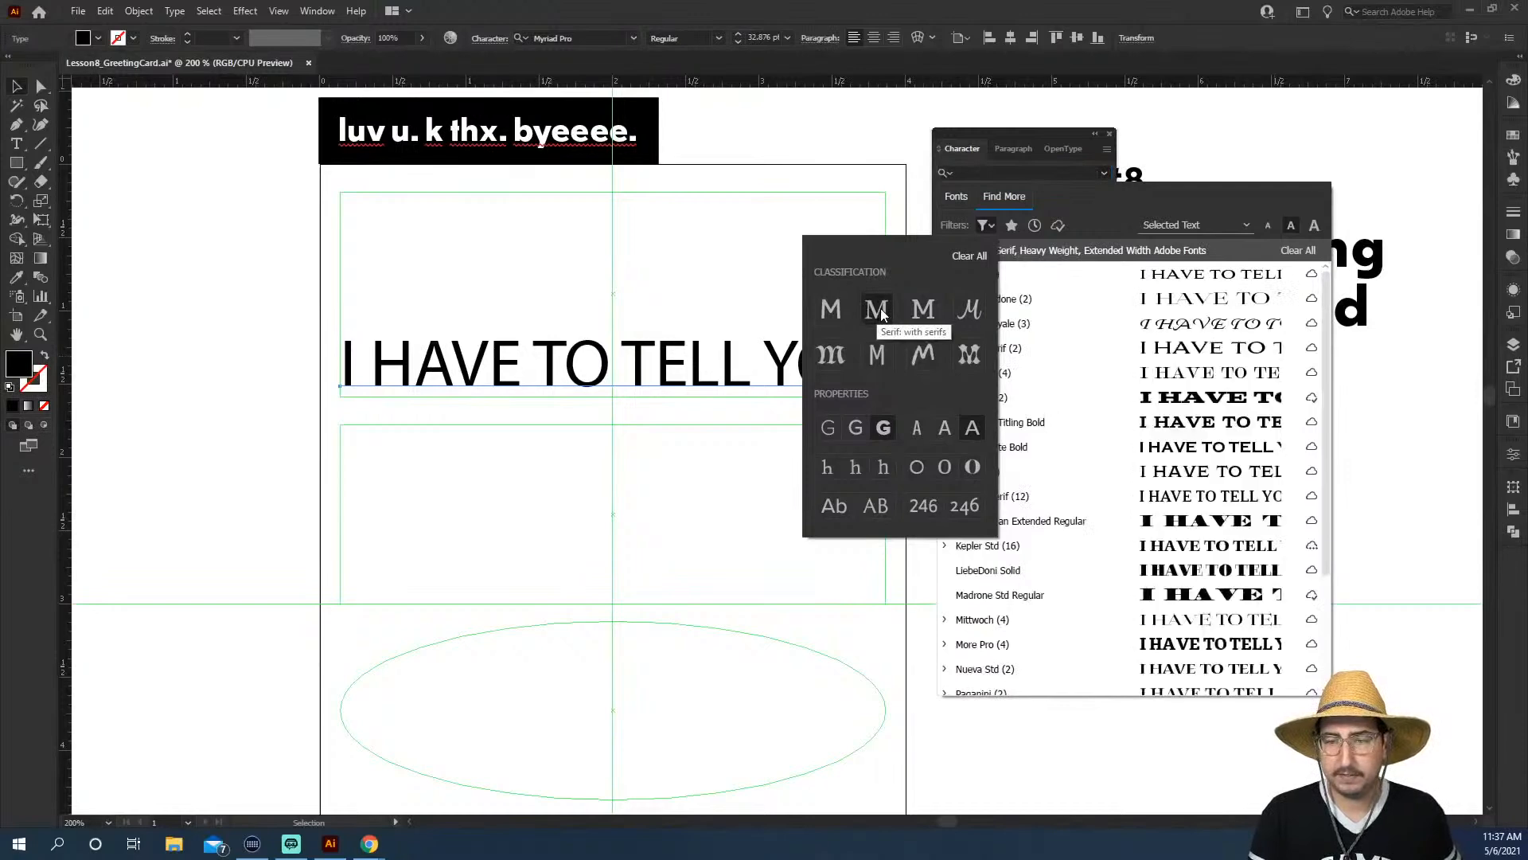
Set the "I HAVE TO TELL YOU" text in Colt Soft Bold
click(1097, 199)
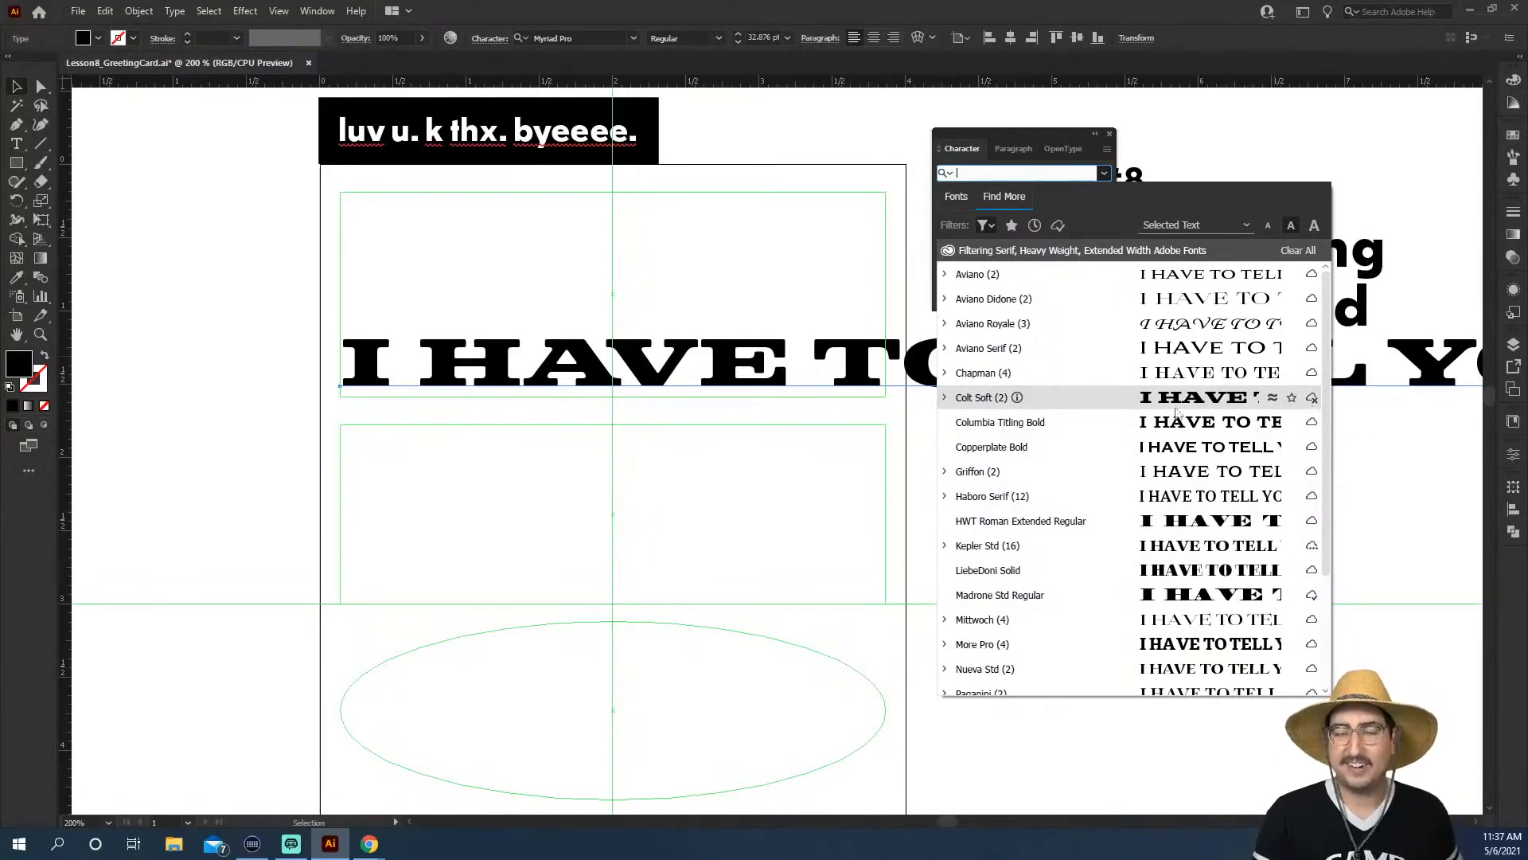
click(944, 397)
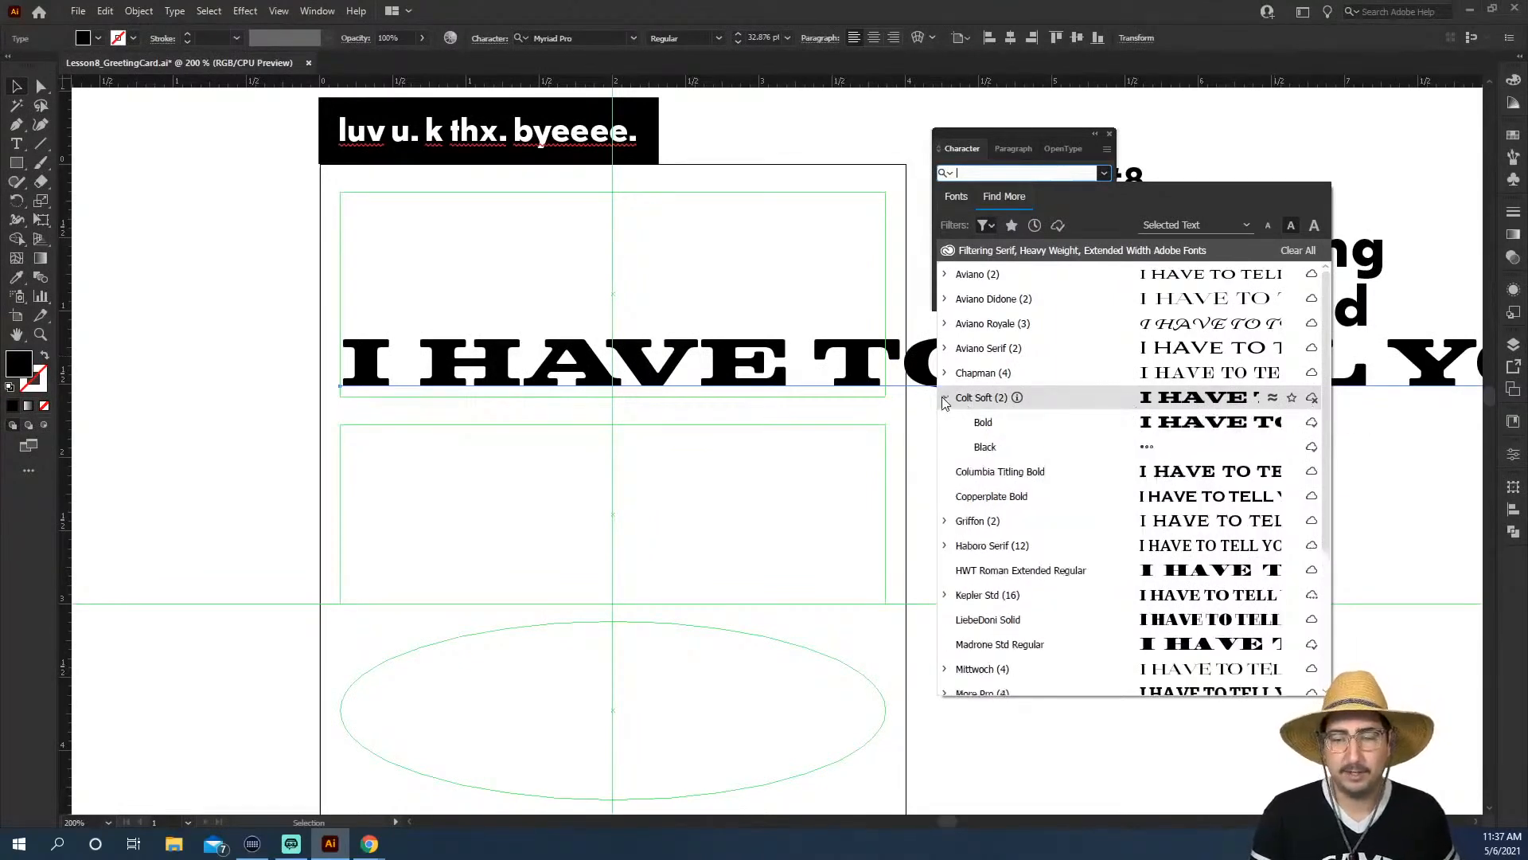
click(1052, 422)
Scale the "I HAVE TO TELL YOU" text down to about 13.6 pt so it fits the top rectangular guide's width
key(s)
drag(761, 202, 660, 293)
drag(861, 193, 774, 222)
key(v)
click(748, 252)
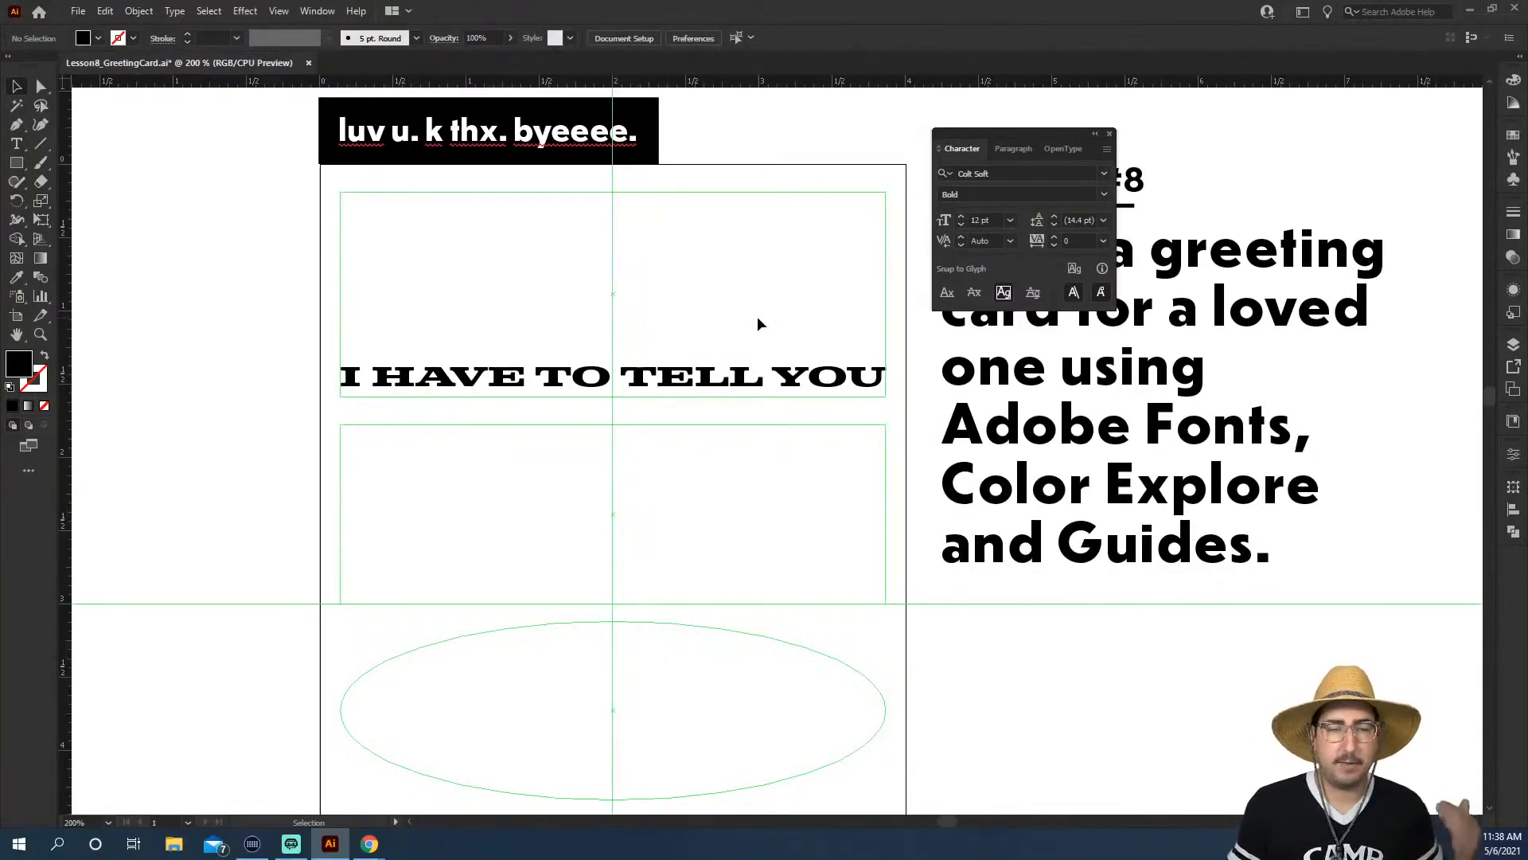
Apply an Envelope Distort warp to the "I HAVE TO TELL YOU" text, using the horizontal Rise style with 100% bend
click(733, 390)
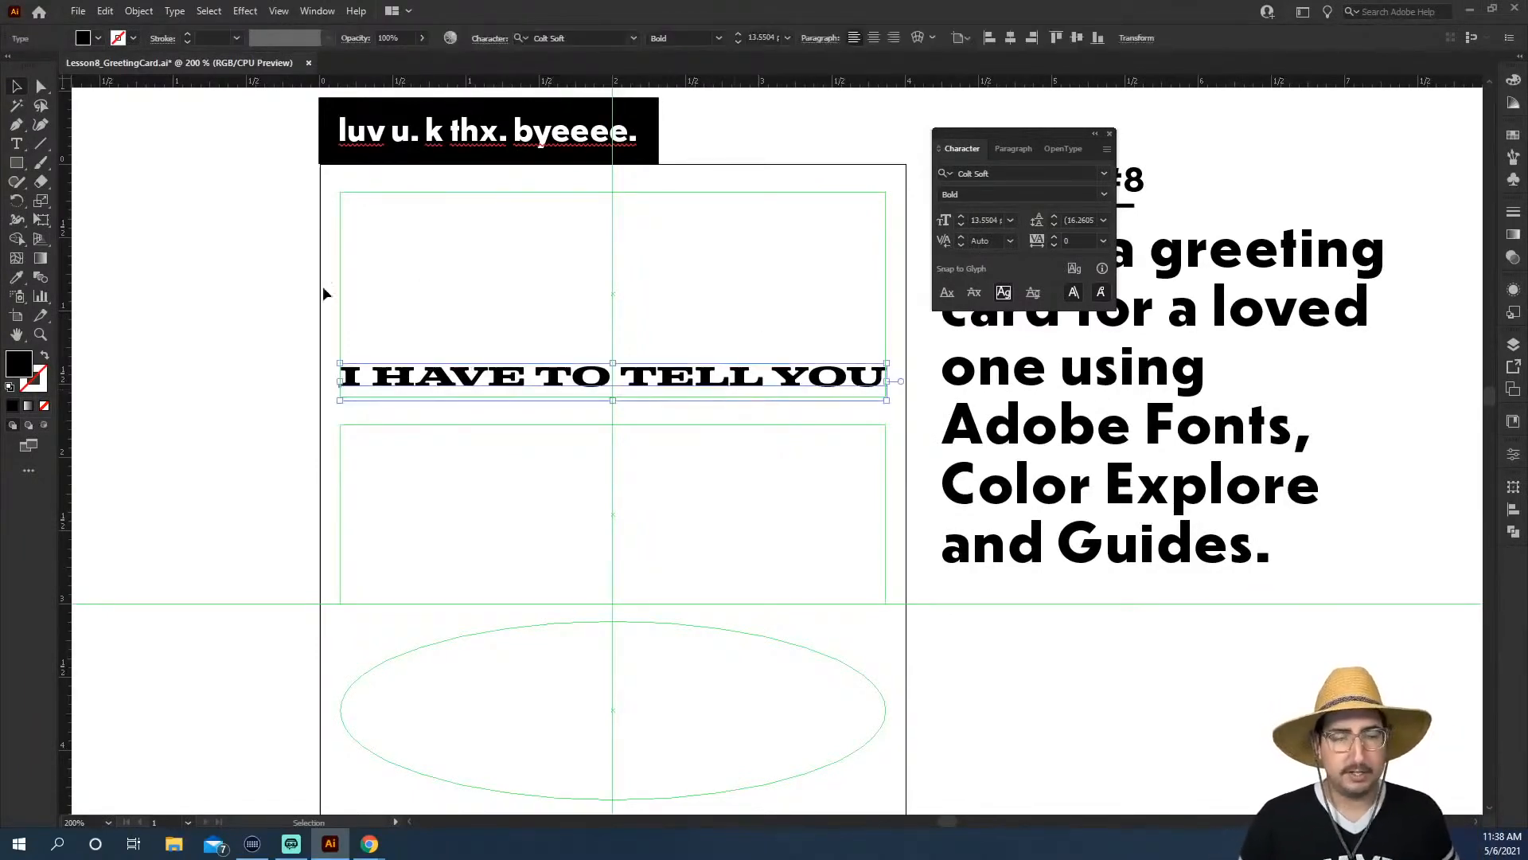
click(243, 11)
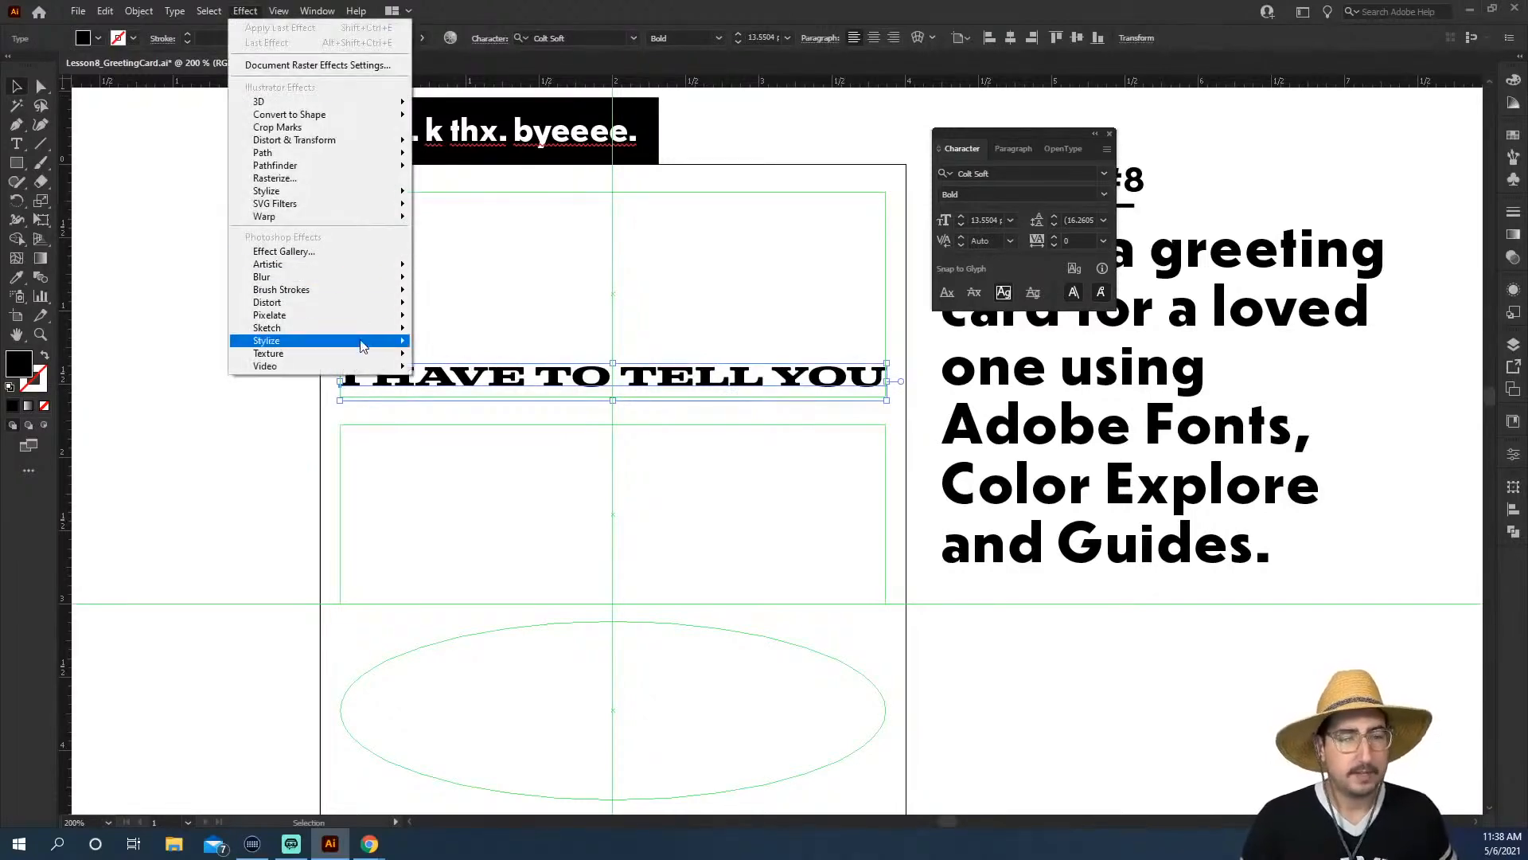
mouse_move(362, 346)
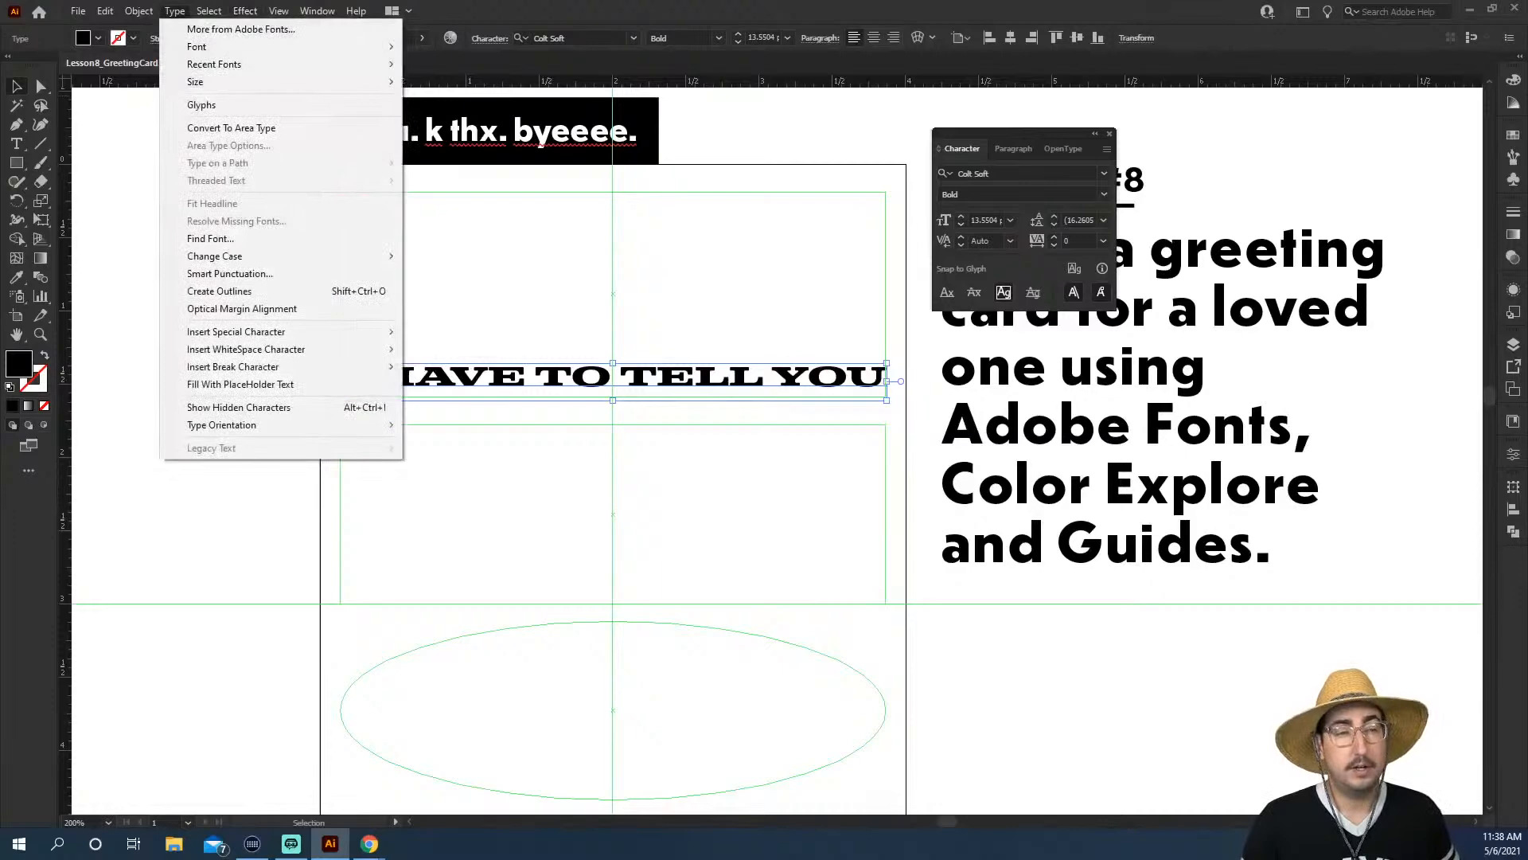
mouse_move(129, 12)
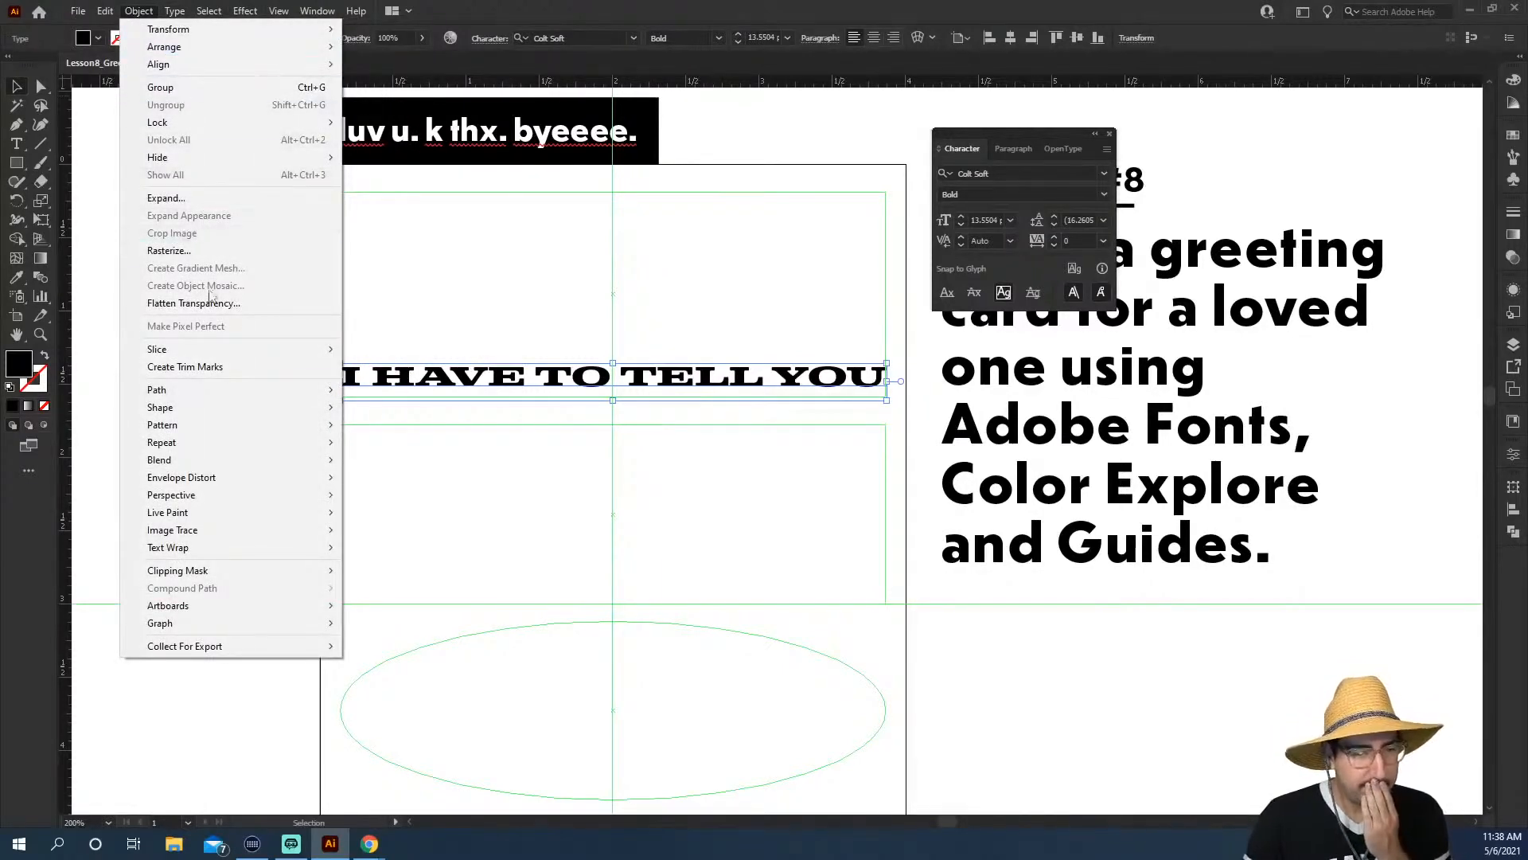
mouse_move(235, 360)
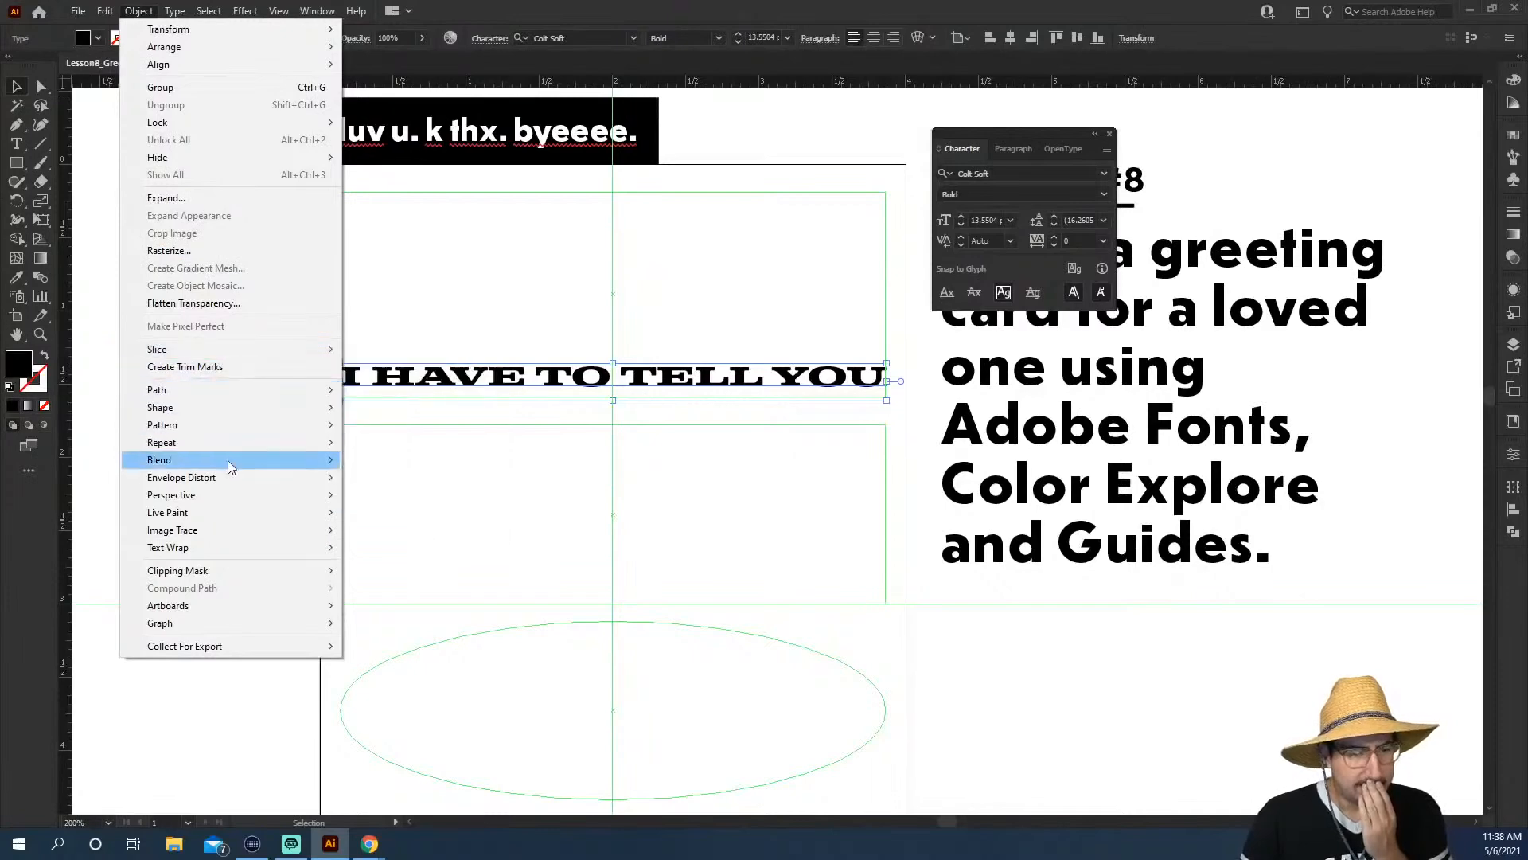
mouse_move(231, 498)
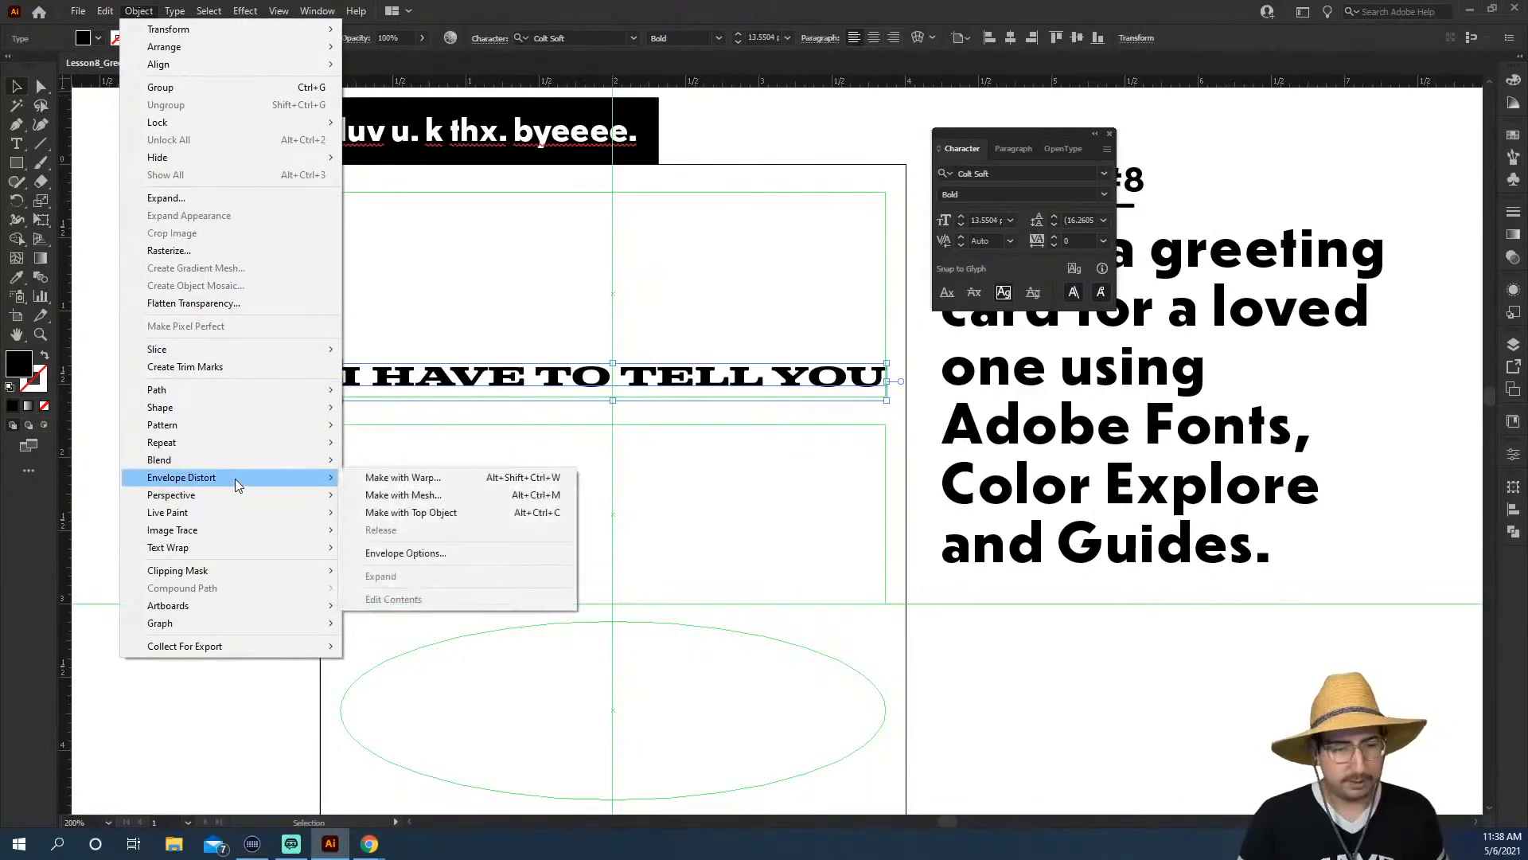
click(401, 482)
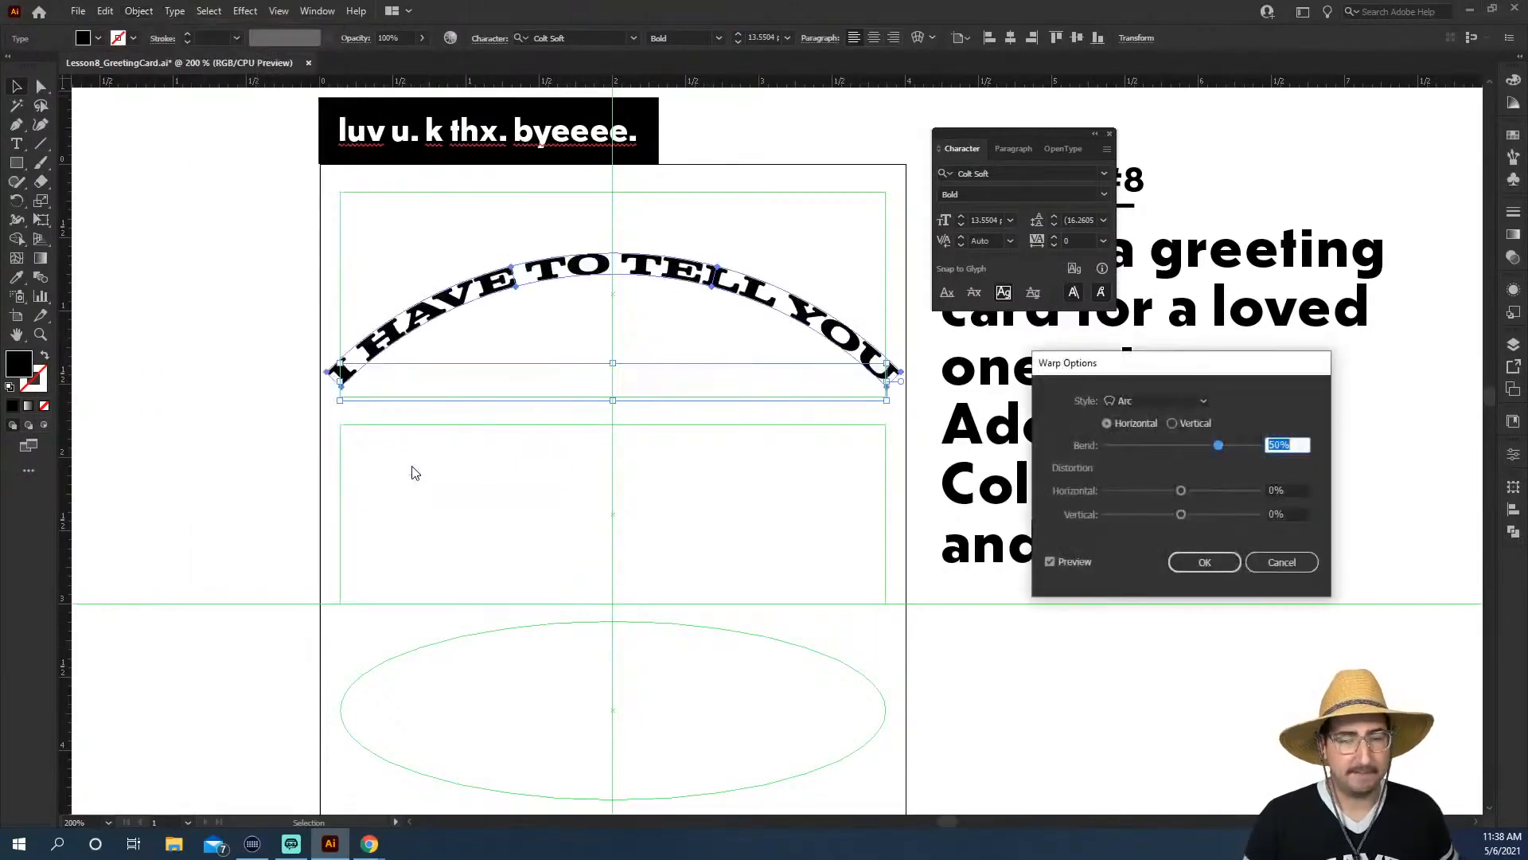
drag(1152, 364, 469, 455)
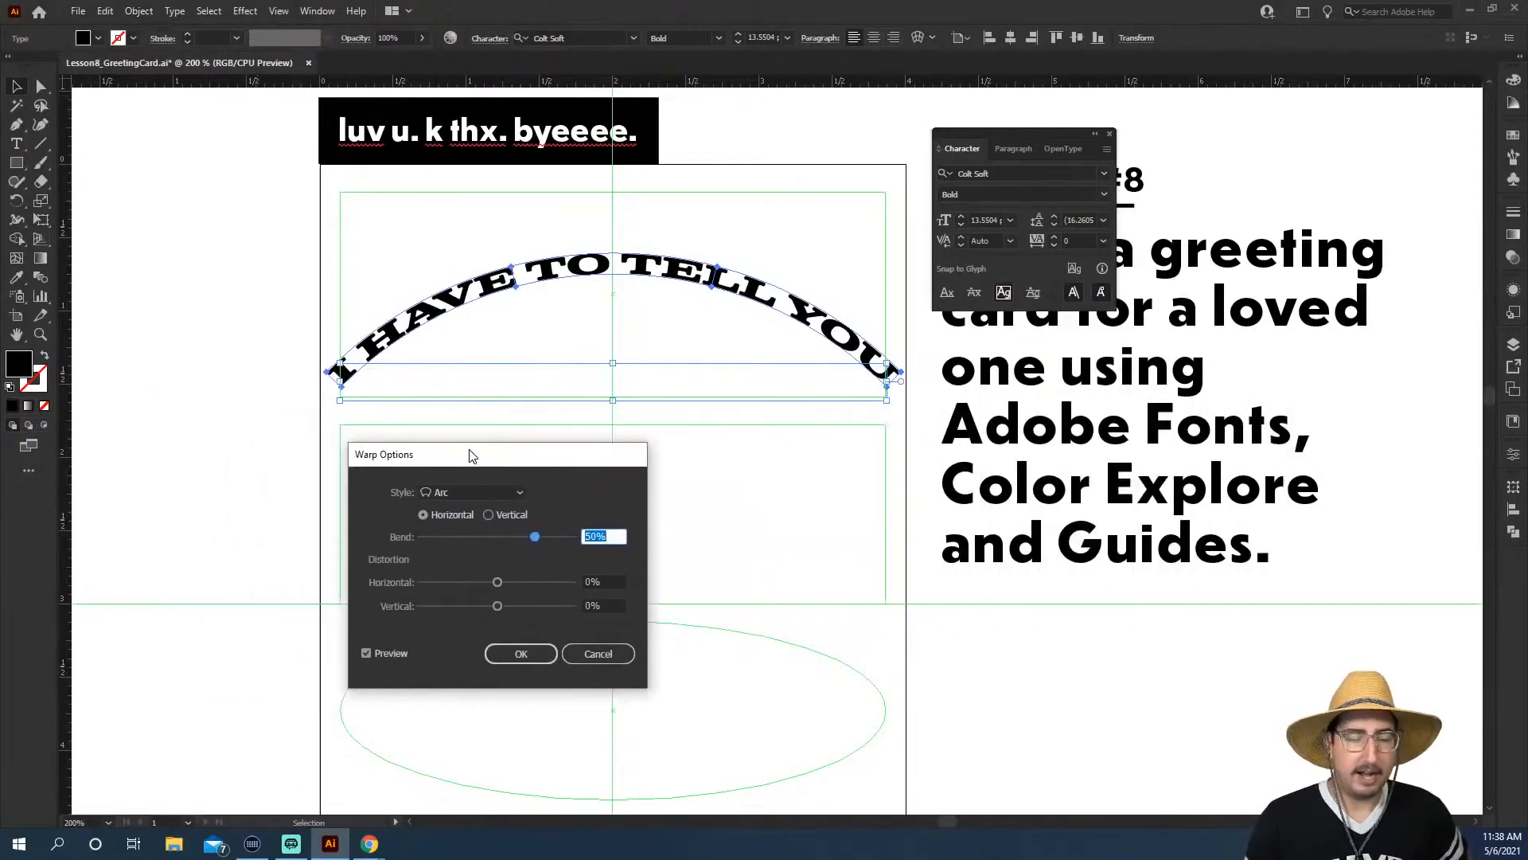
click(471, 498)
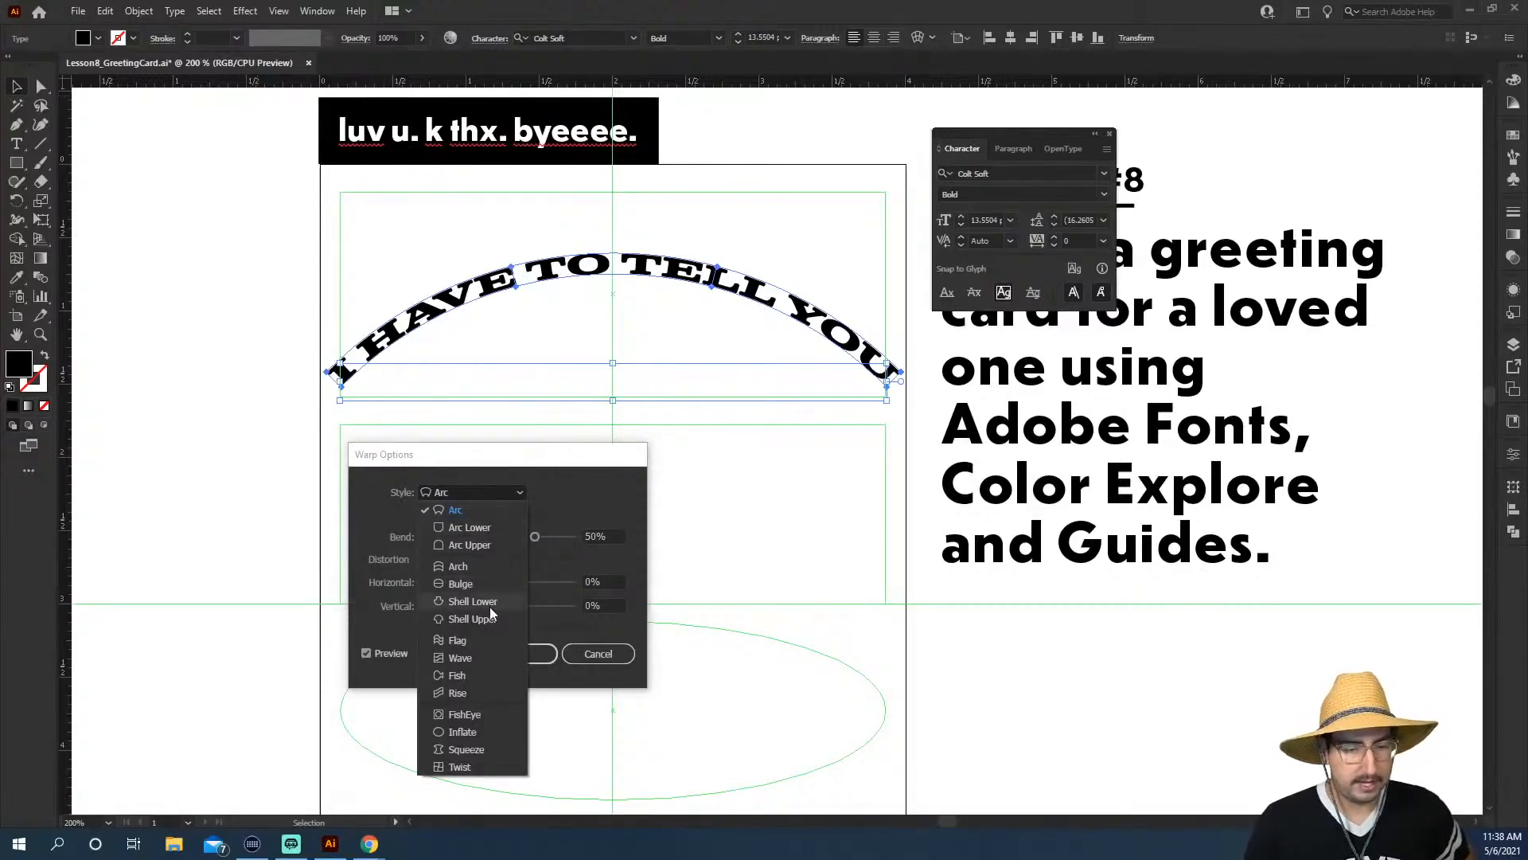
click(476, 694)
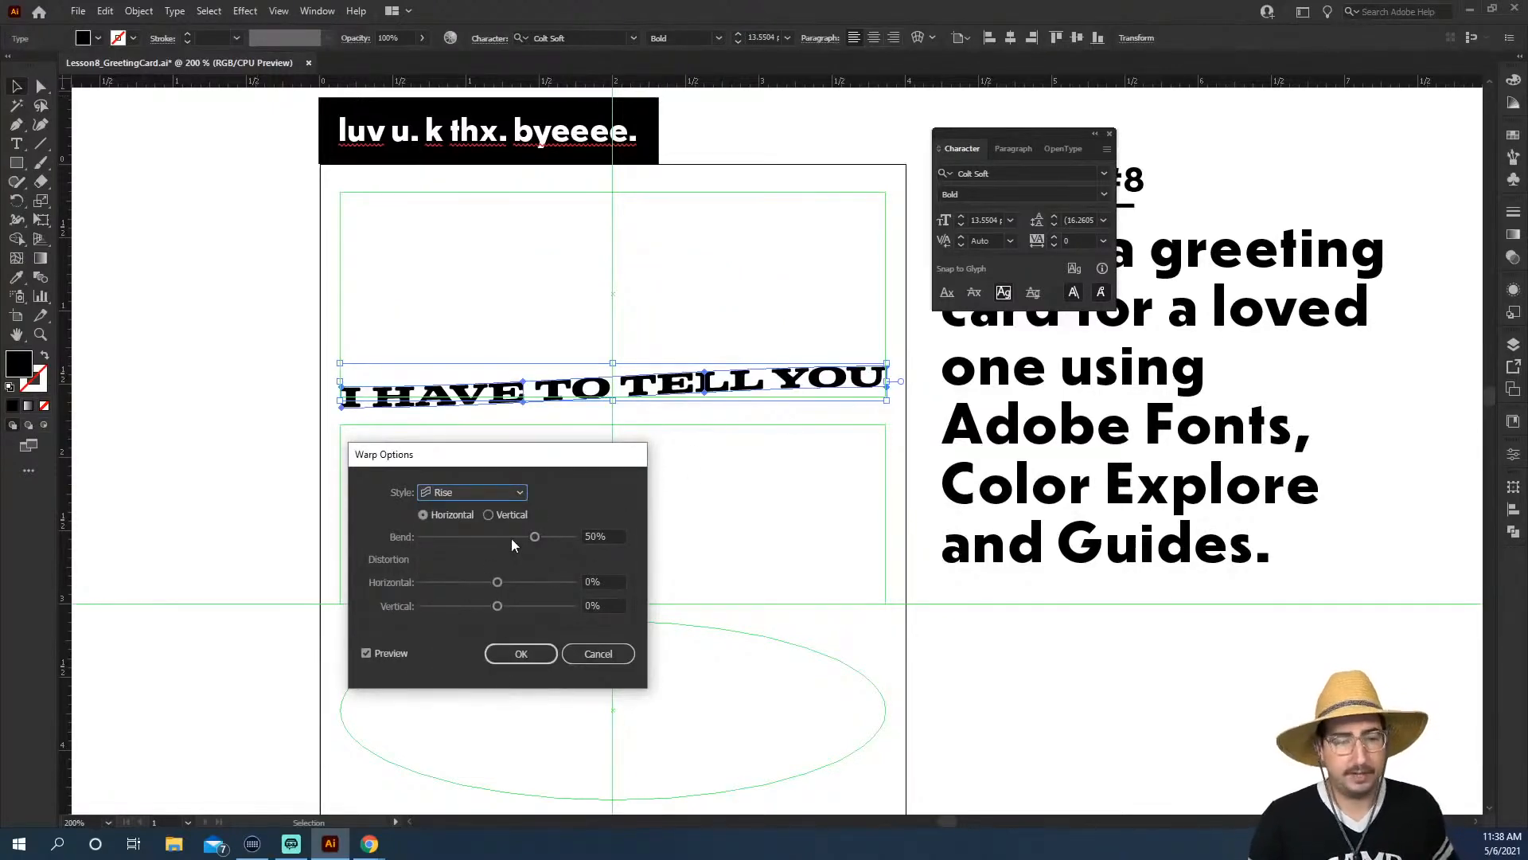
drag(535, 536, 672, 546)
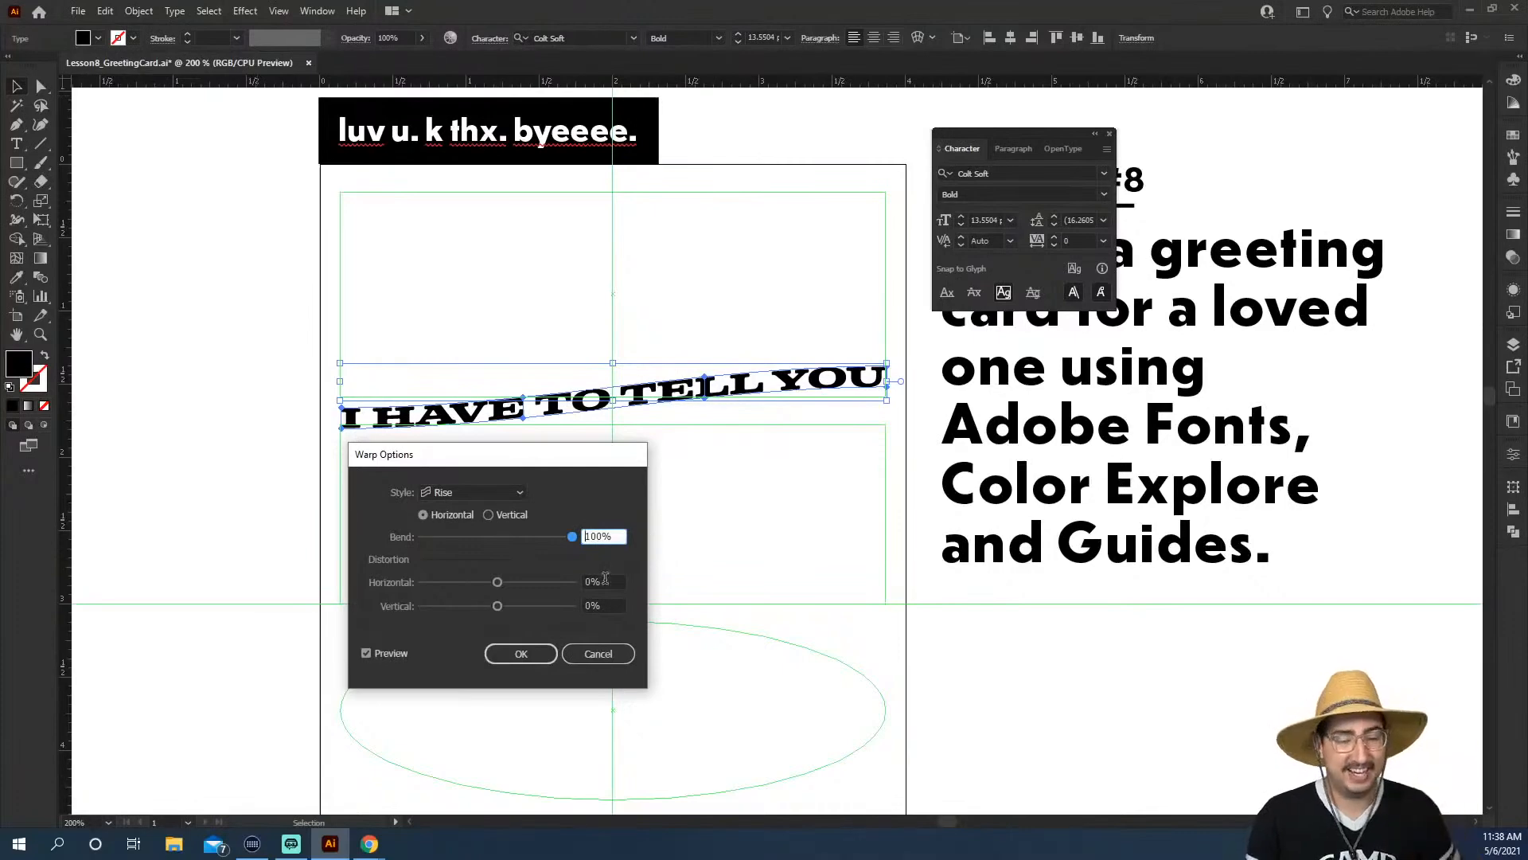
click(522, 653)
Change the font of the text inside the warp envelope to Trade Gothic Next LT Pro Heavy Compressed, clearing the active font filters
double_click(555, 408)
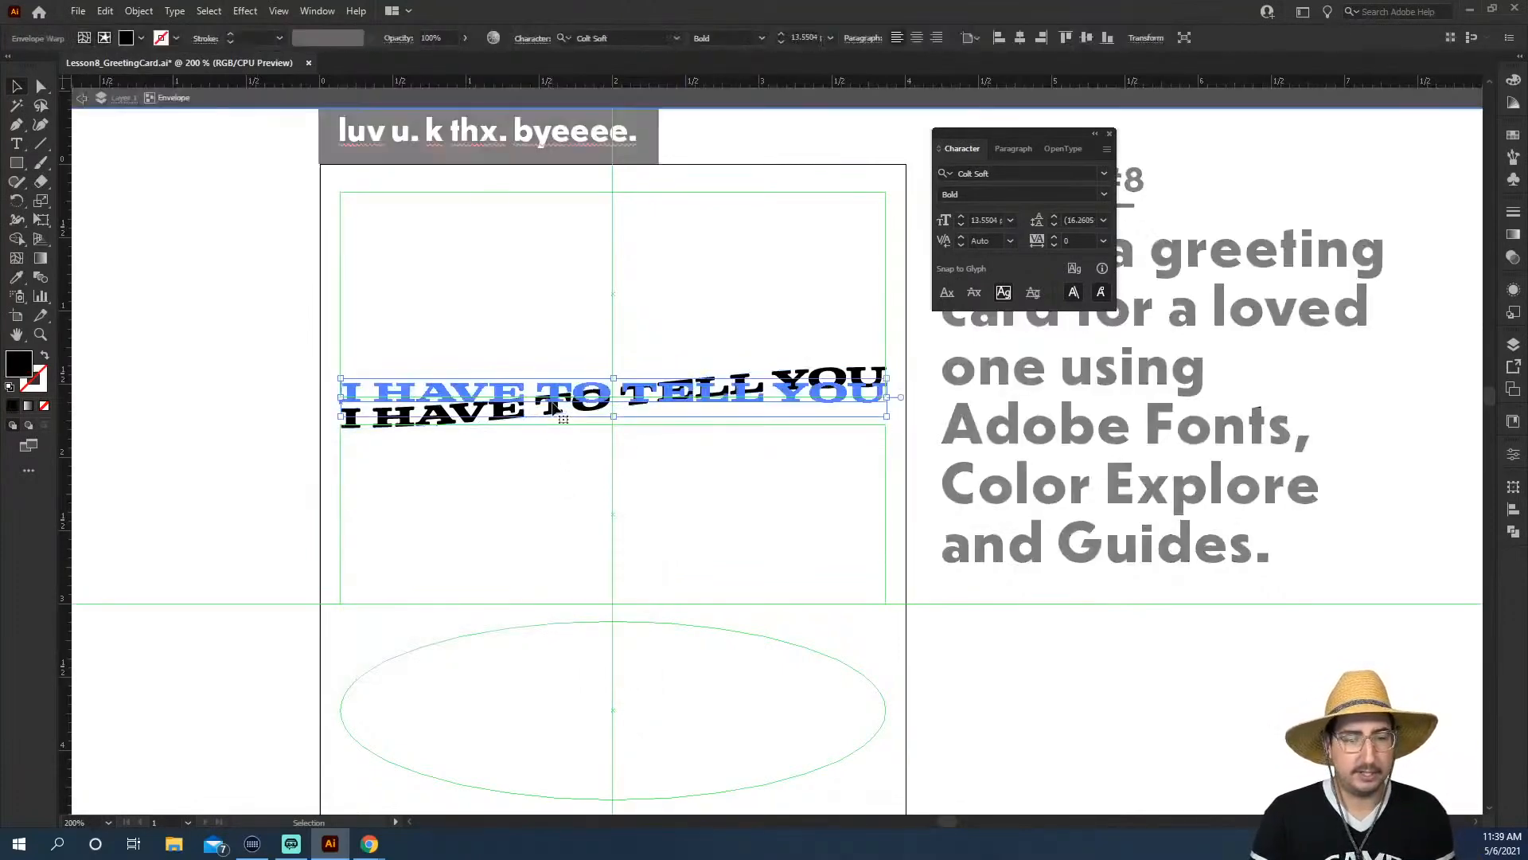
double_click(489, 392)
key(ctrl+a)
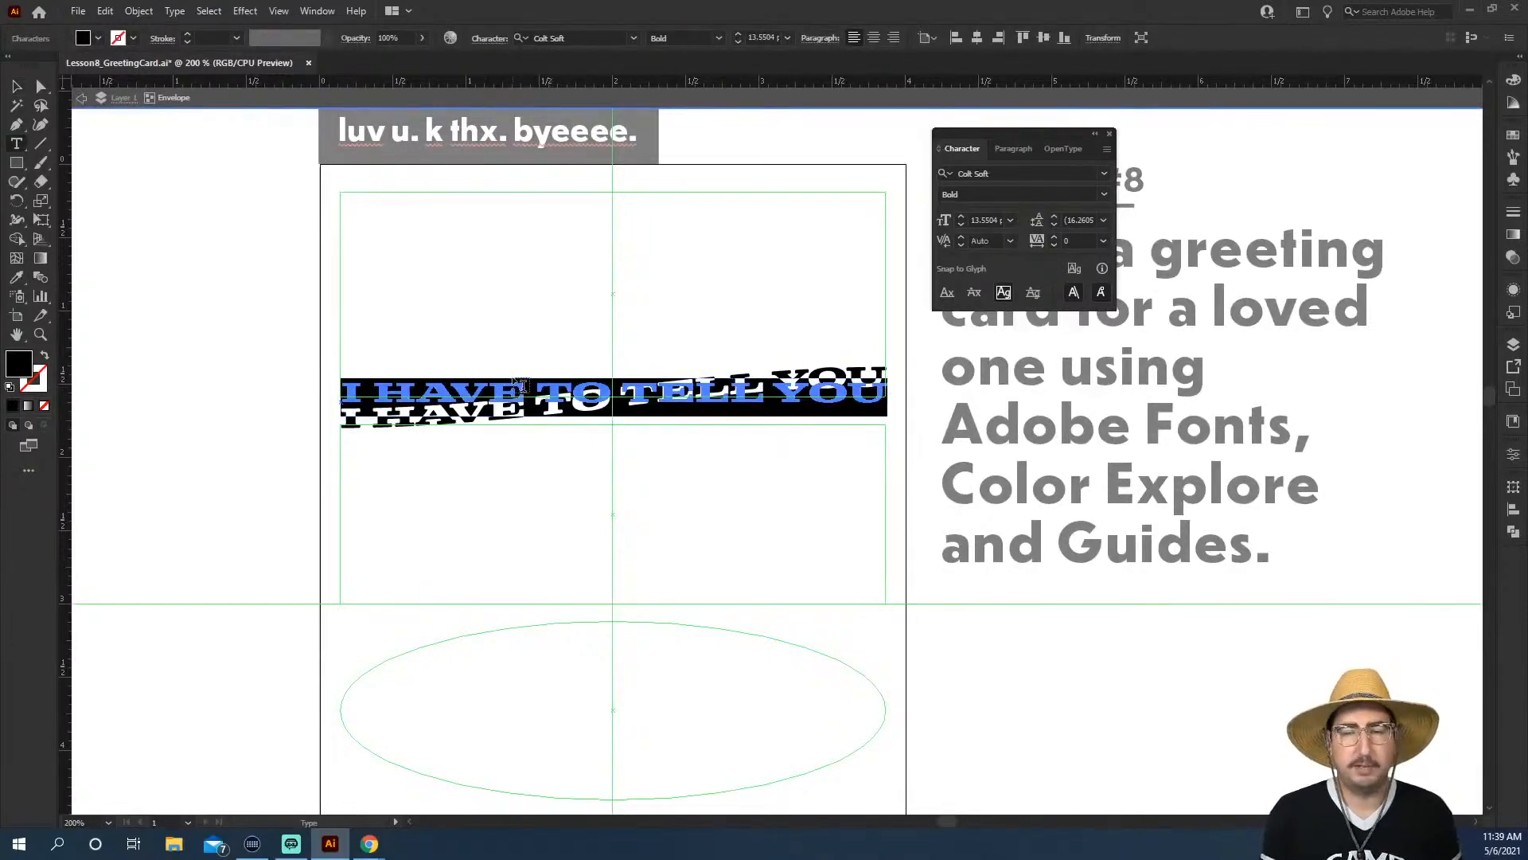
click(994, 172)
text(t)
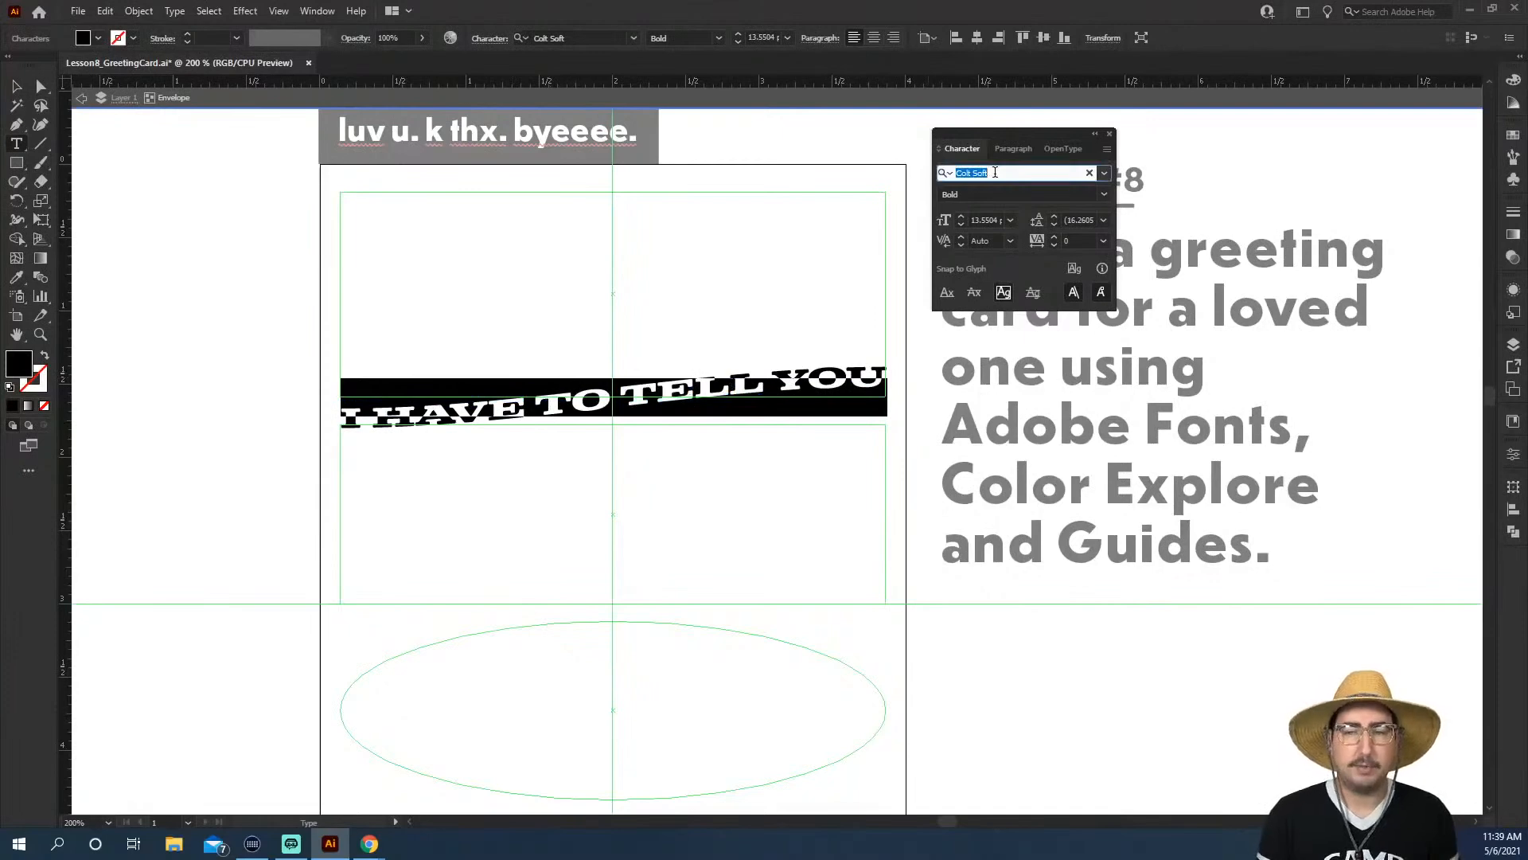
text(rad)
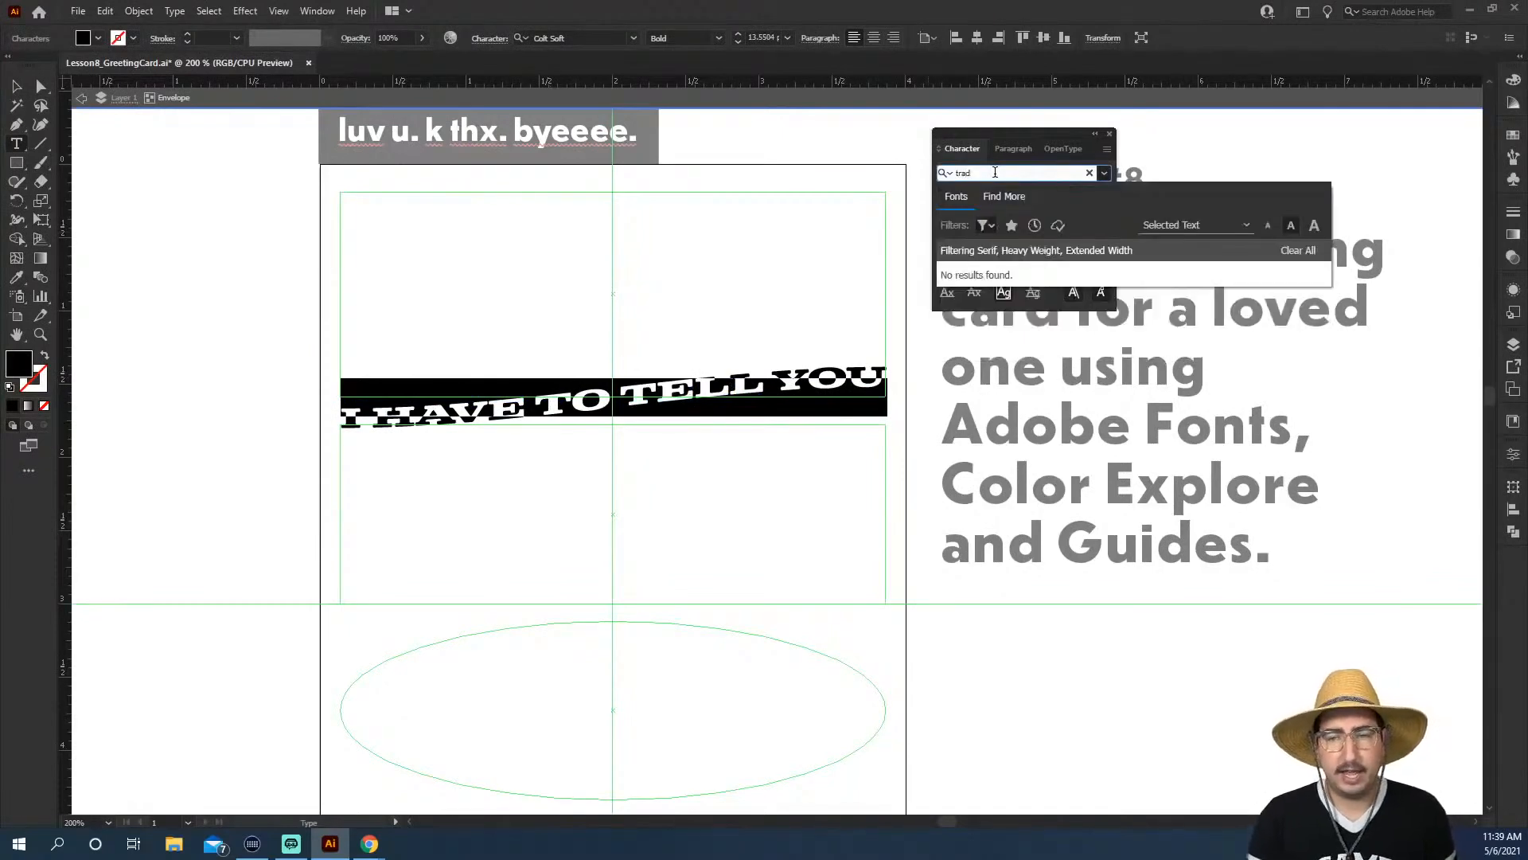
click(986, 226)
click(979, 254)
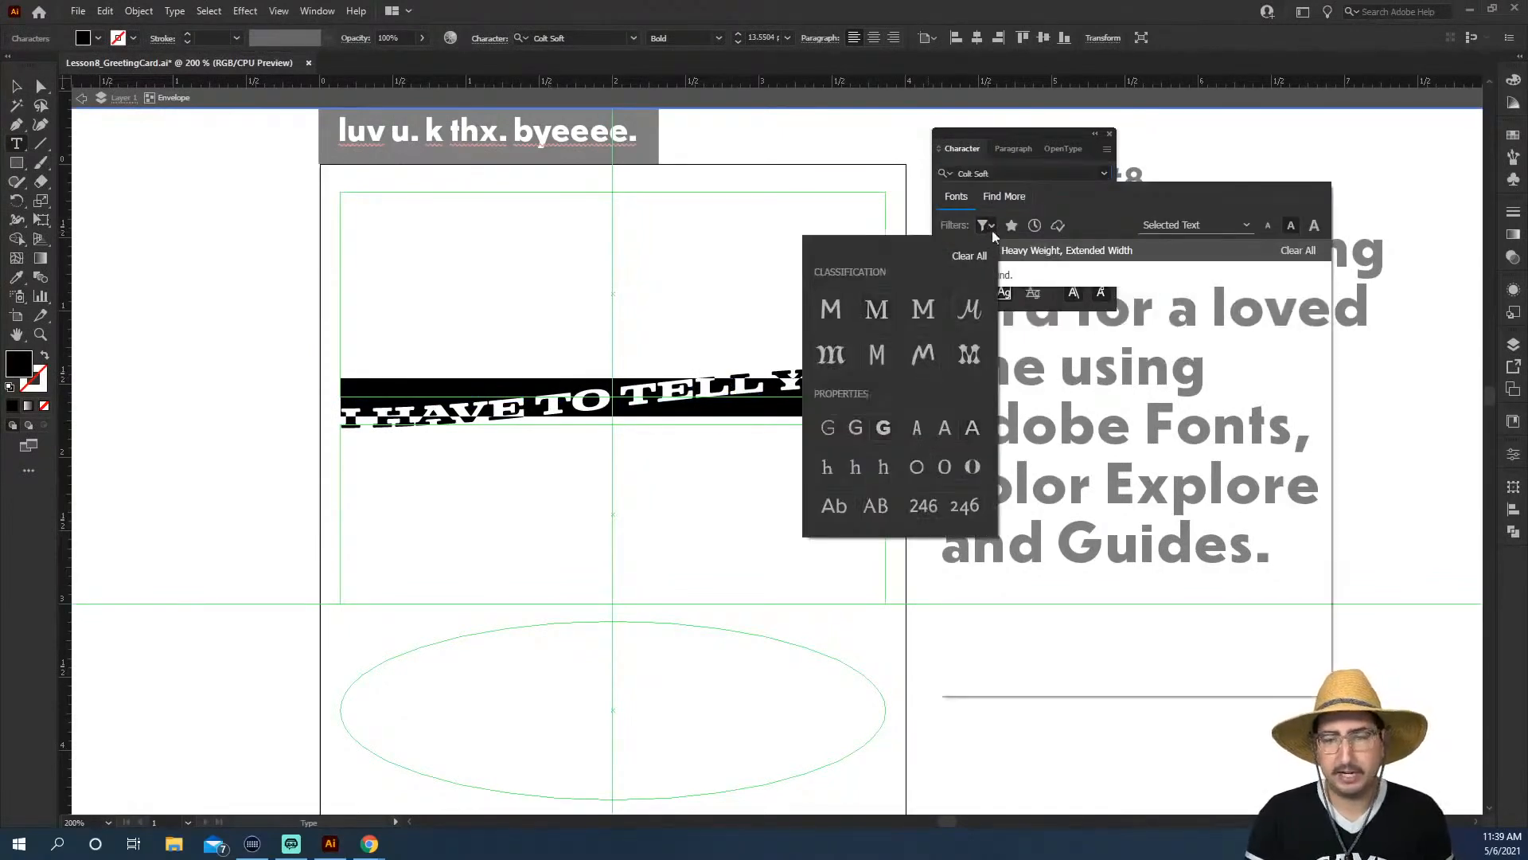
click(1091, 196)
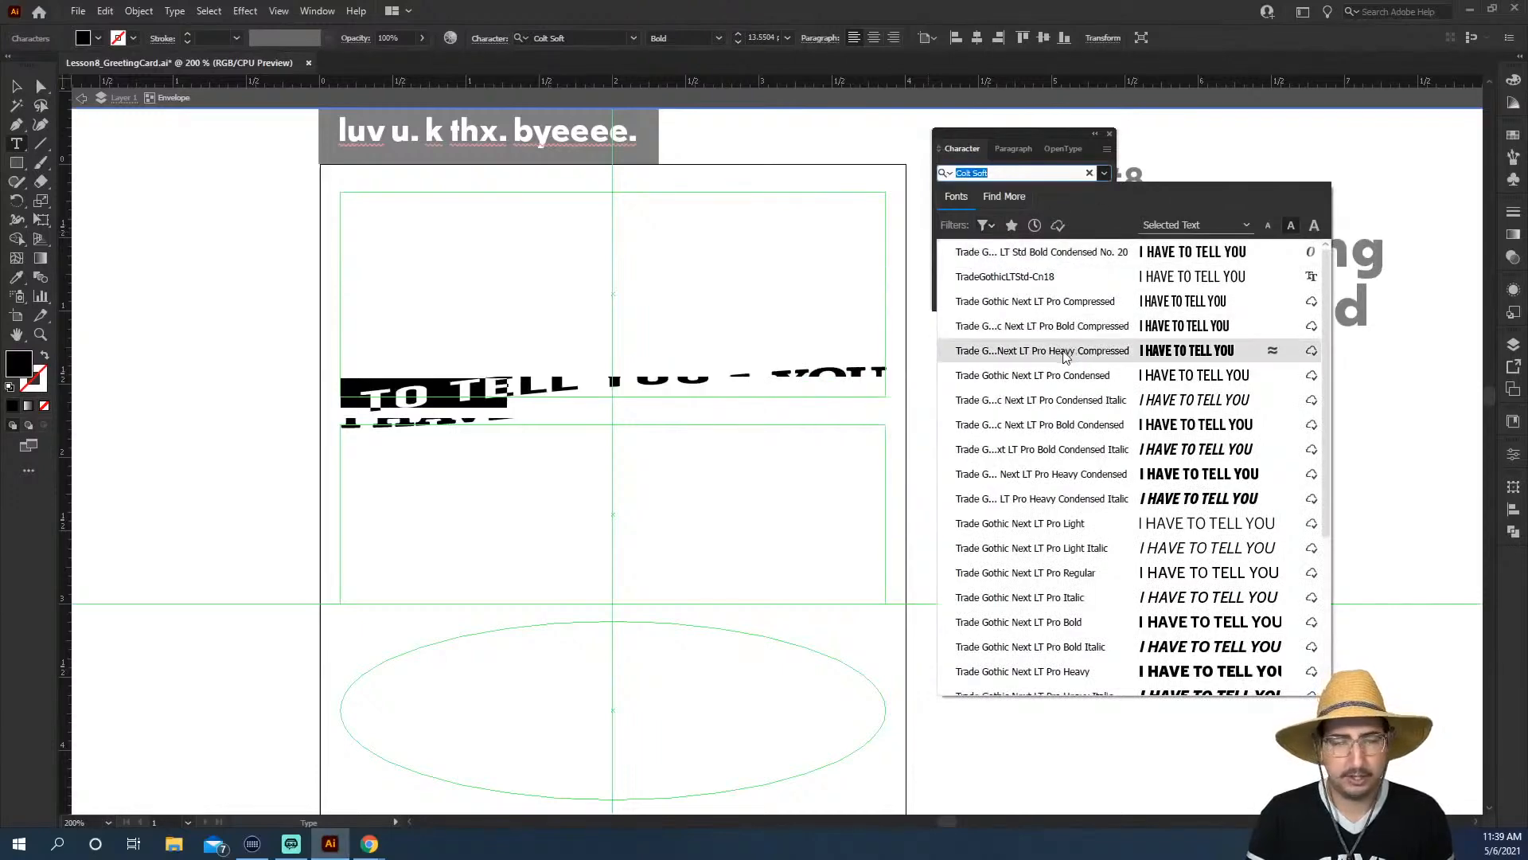
click(1066, 351)
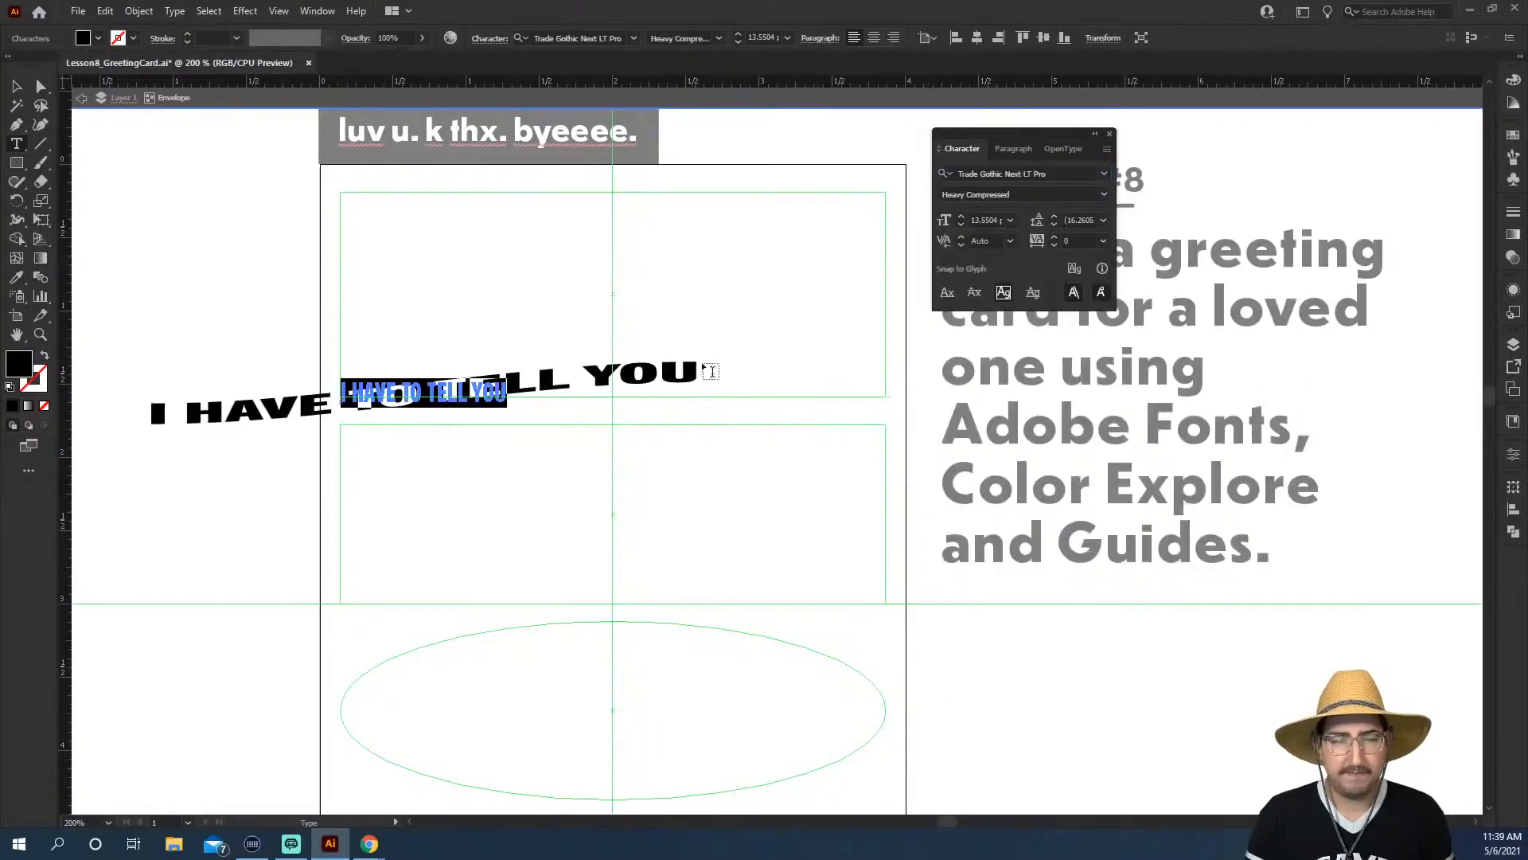
click(16, 88)
click(101, 148)
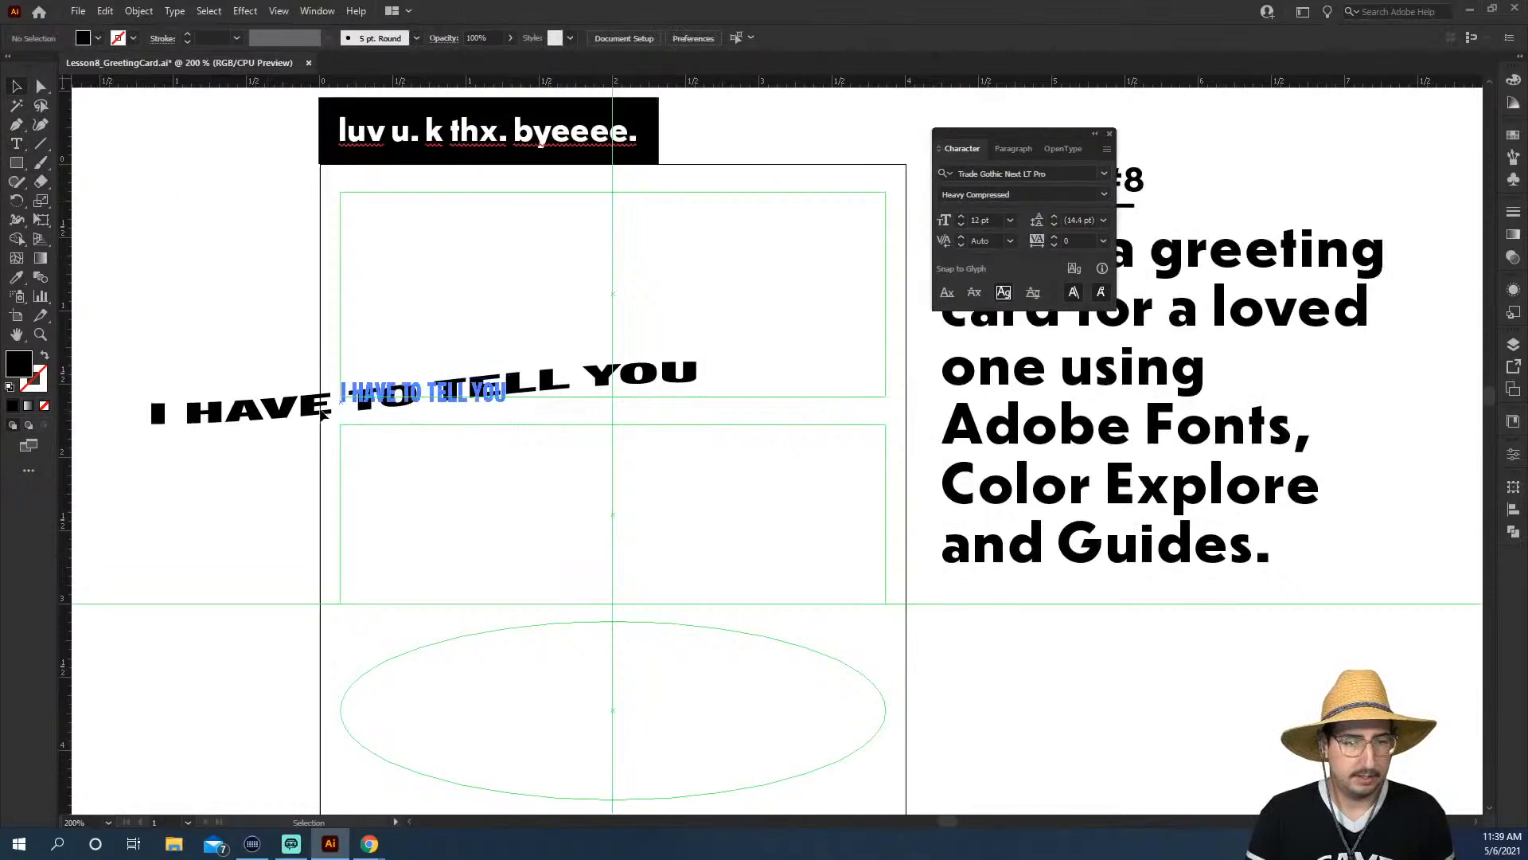
Move and scale the warped text to span the top guide's full width, with its highest letters at the guide's upper edge
click(413, 406)
drag(506, 406, 583, 406)
drag(430, 405, 642, 368)
drag(748, 376, 632, 423)
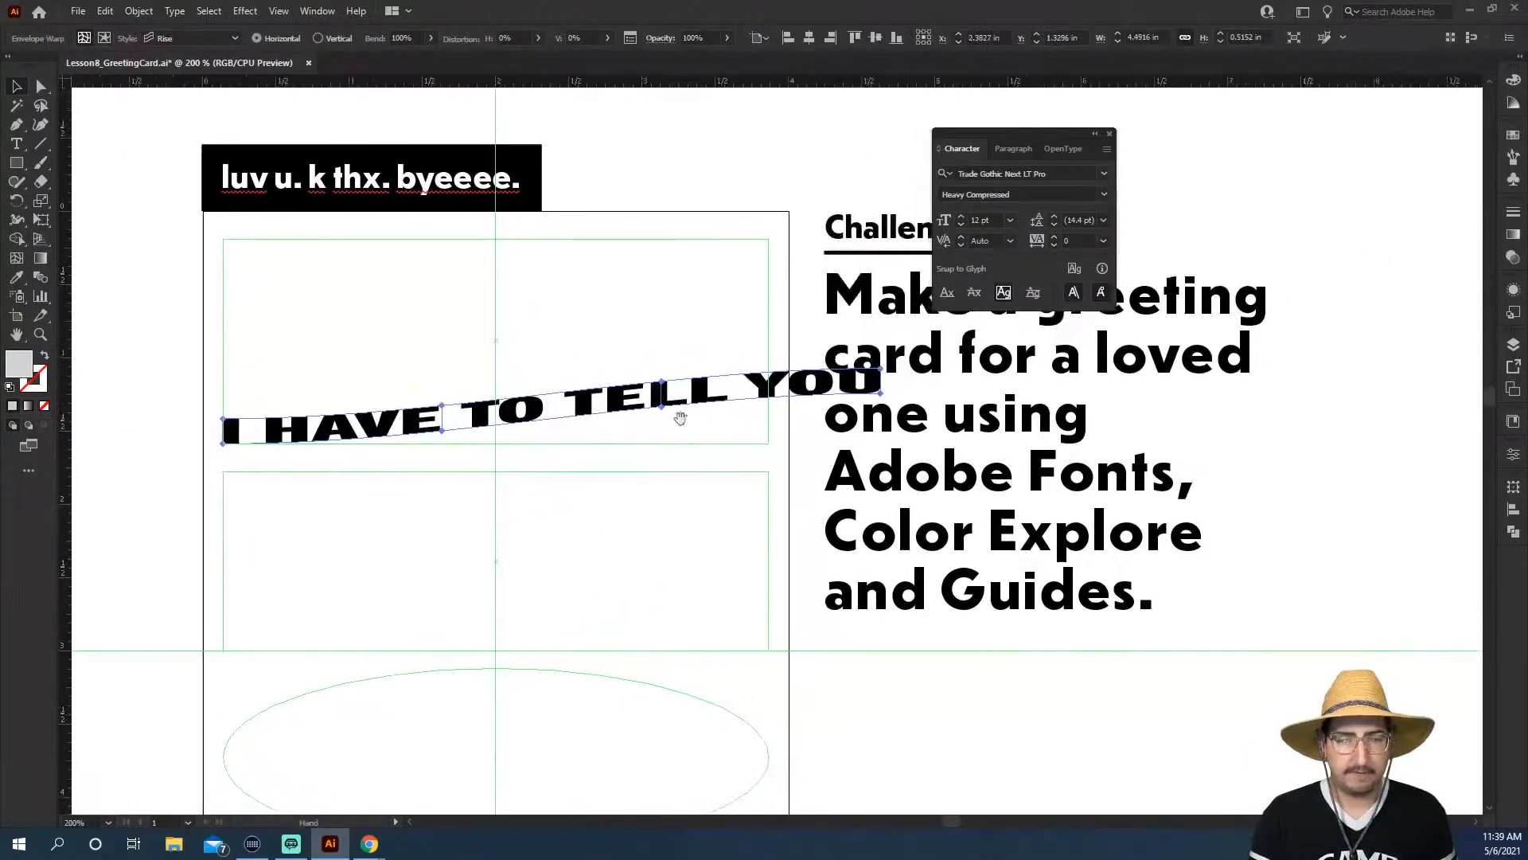
drag(880, 406, 769, 408)
drag(497, 368, 568, 301)
click(705, 189)
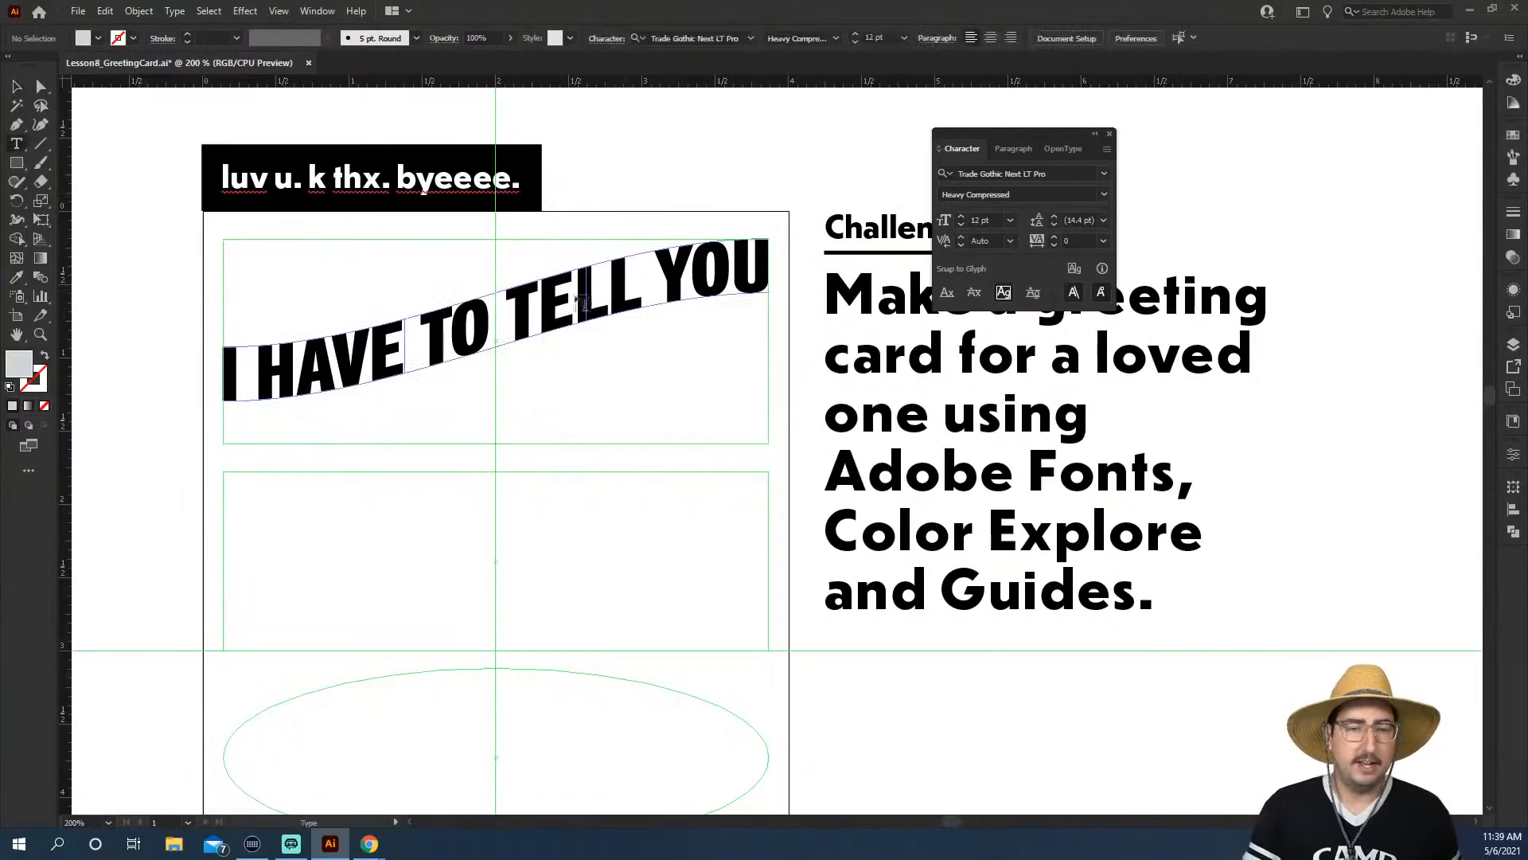
Replace the word "HAVE" with "WANT" in the warped text so it reads "I WANT TO TELL YOU"
double_click(555, 315)
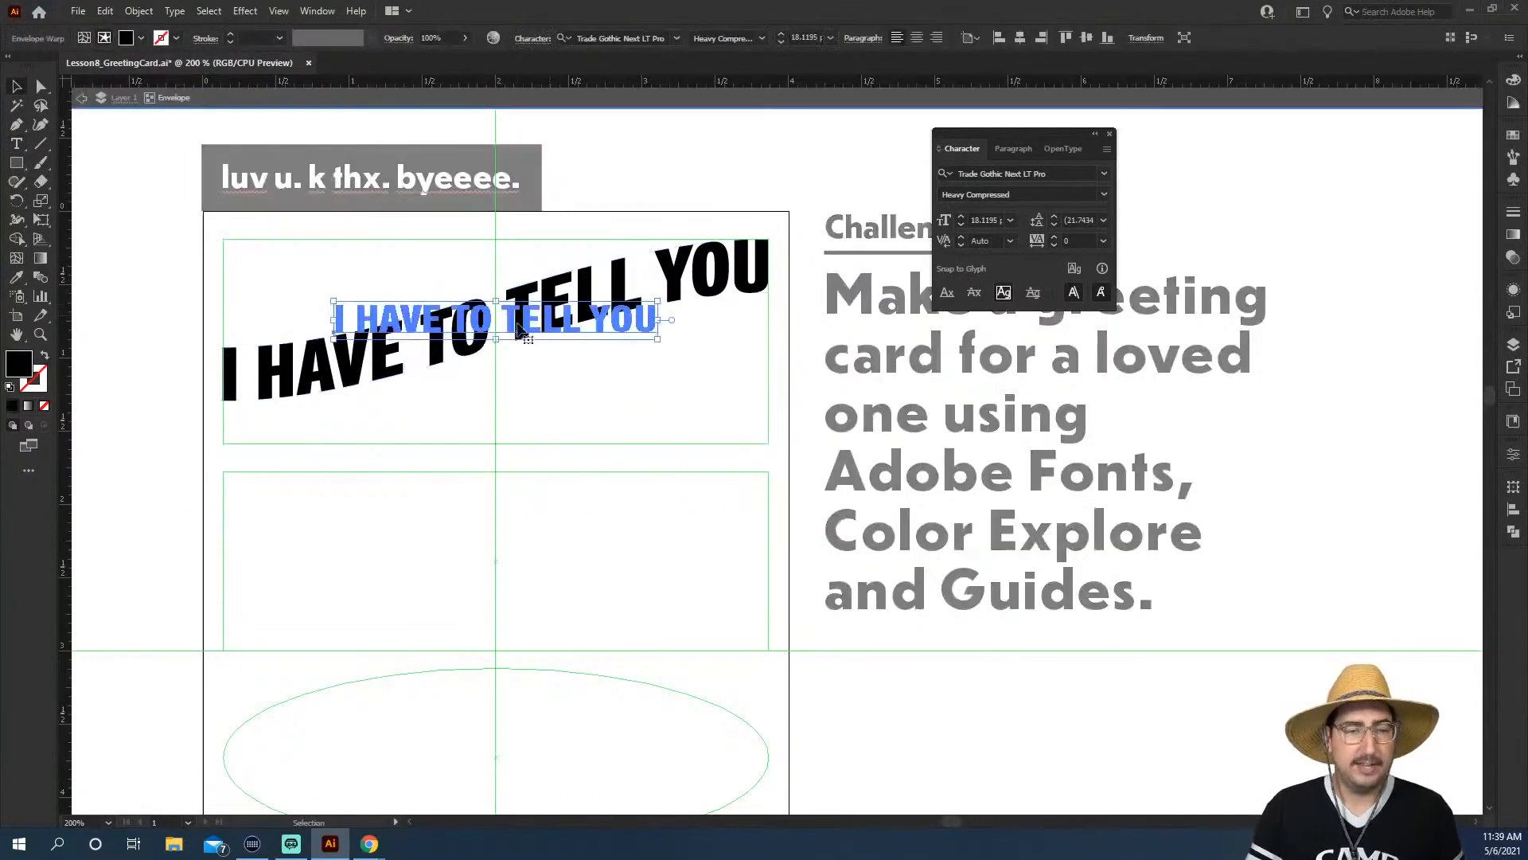
double_click(517, 321)
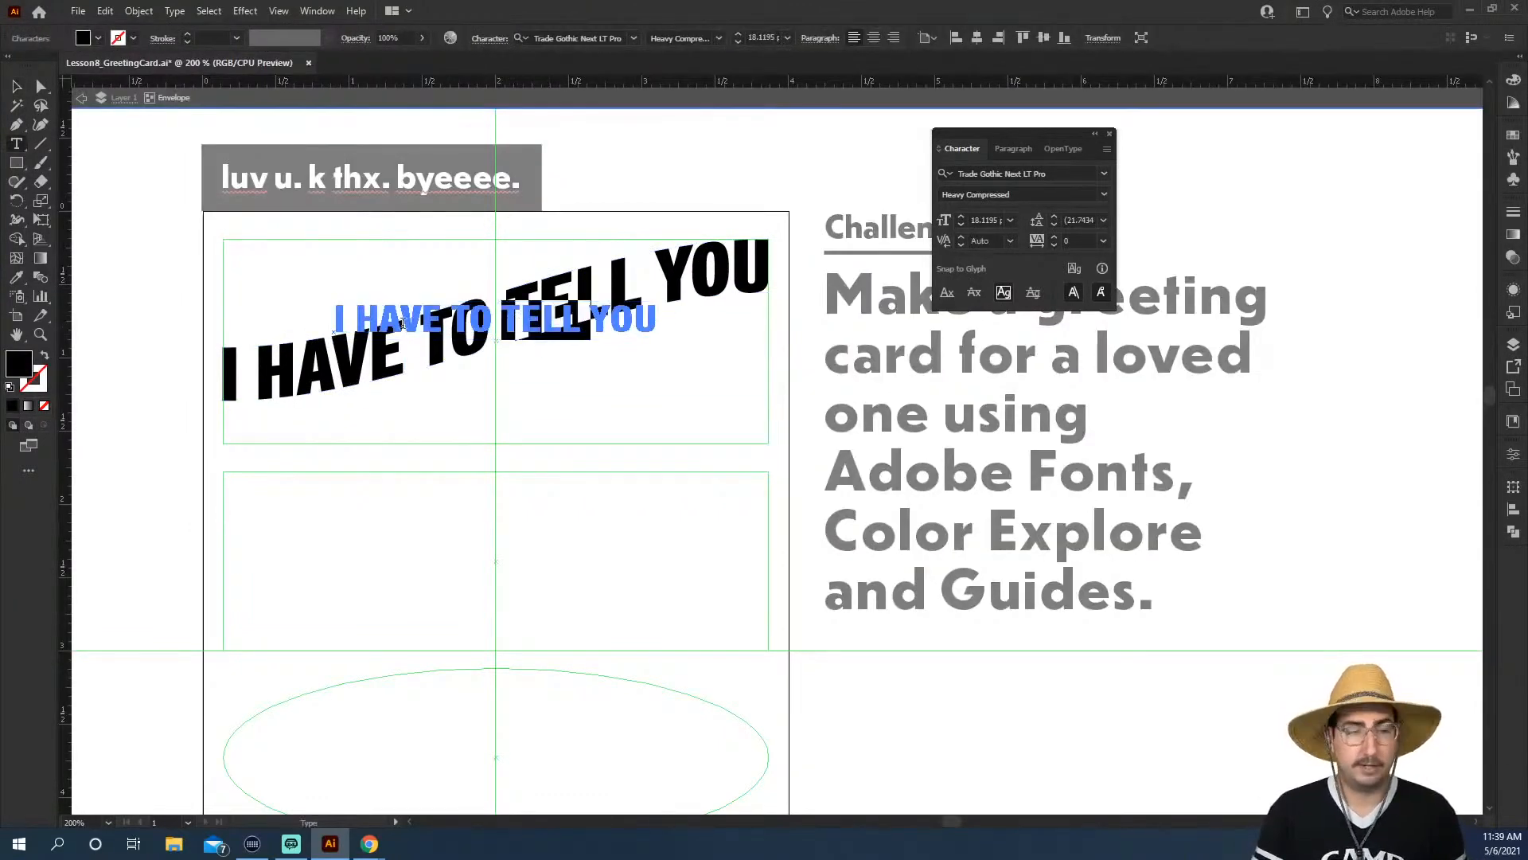
click(397, 326)
double_click(397, 322)
text(WANT)
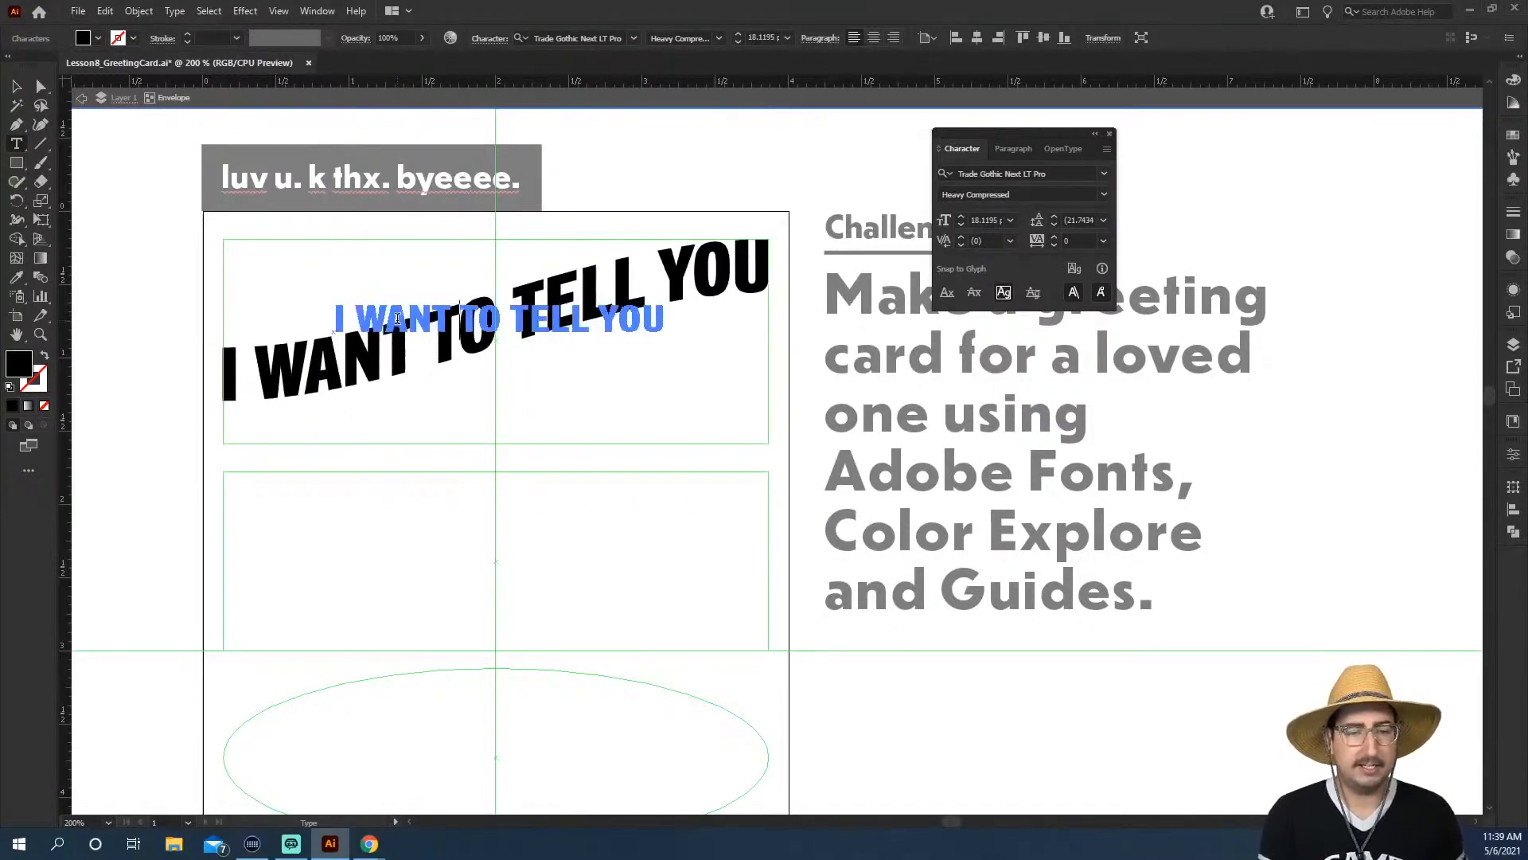
Exit the warped text's isolation mode and add the text "I LOVE" inside the ellipse guide
click(16, 85)
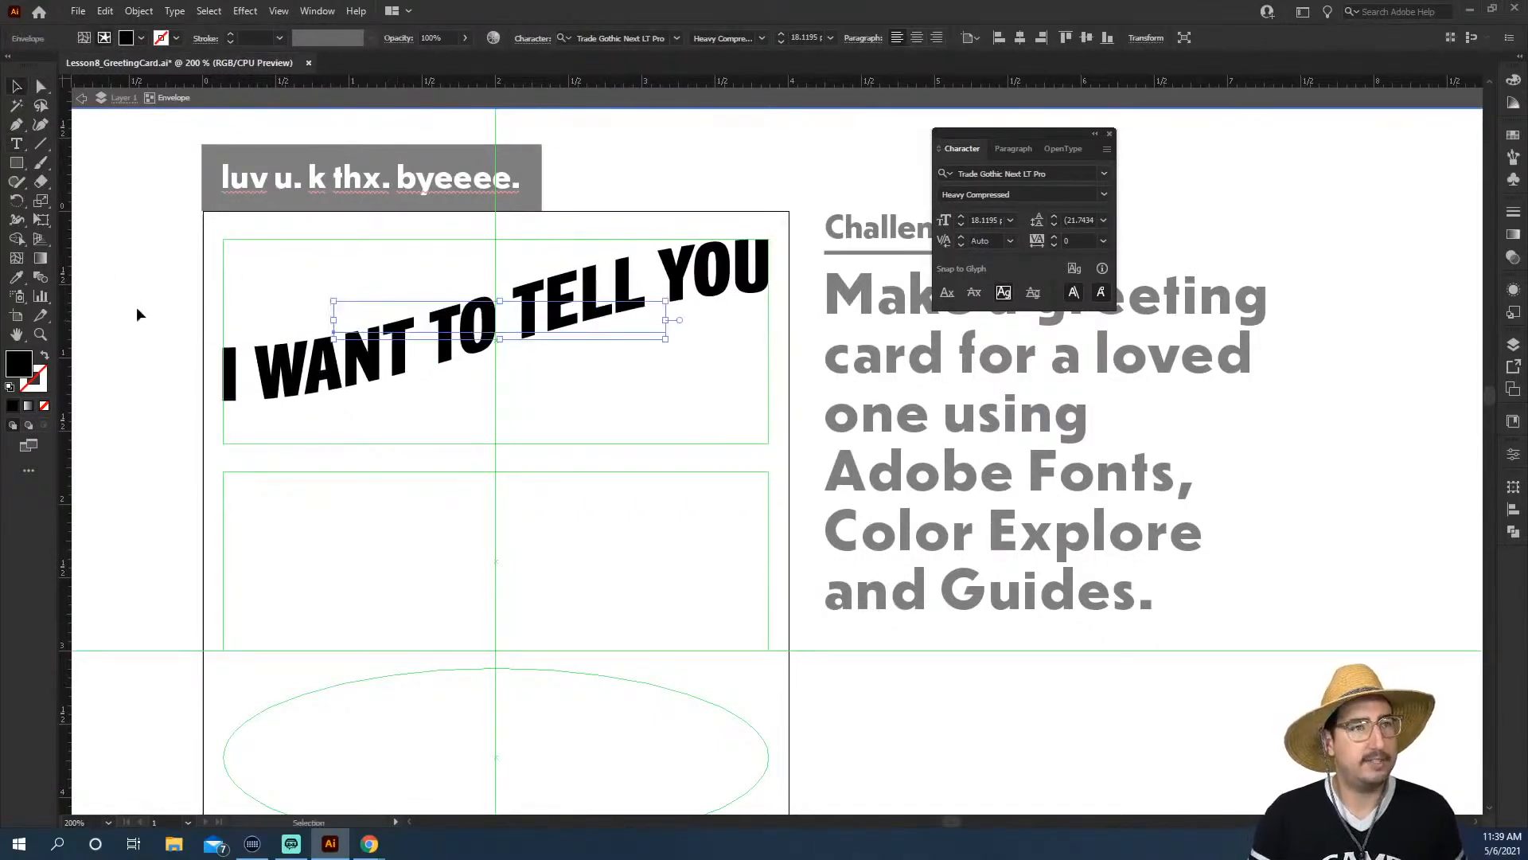
double_click(161, 350)
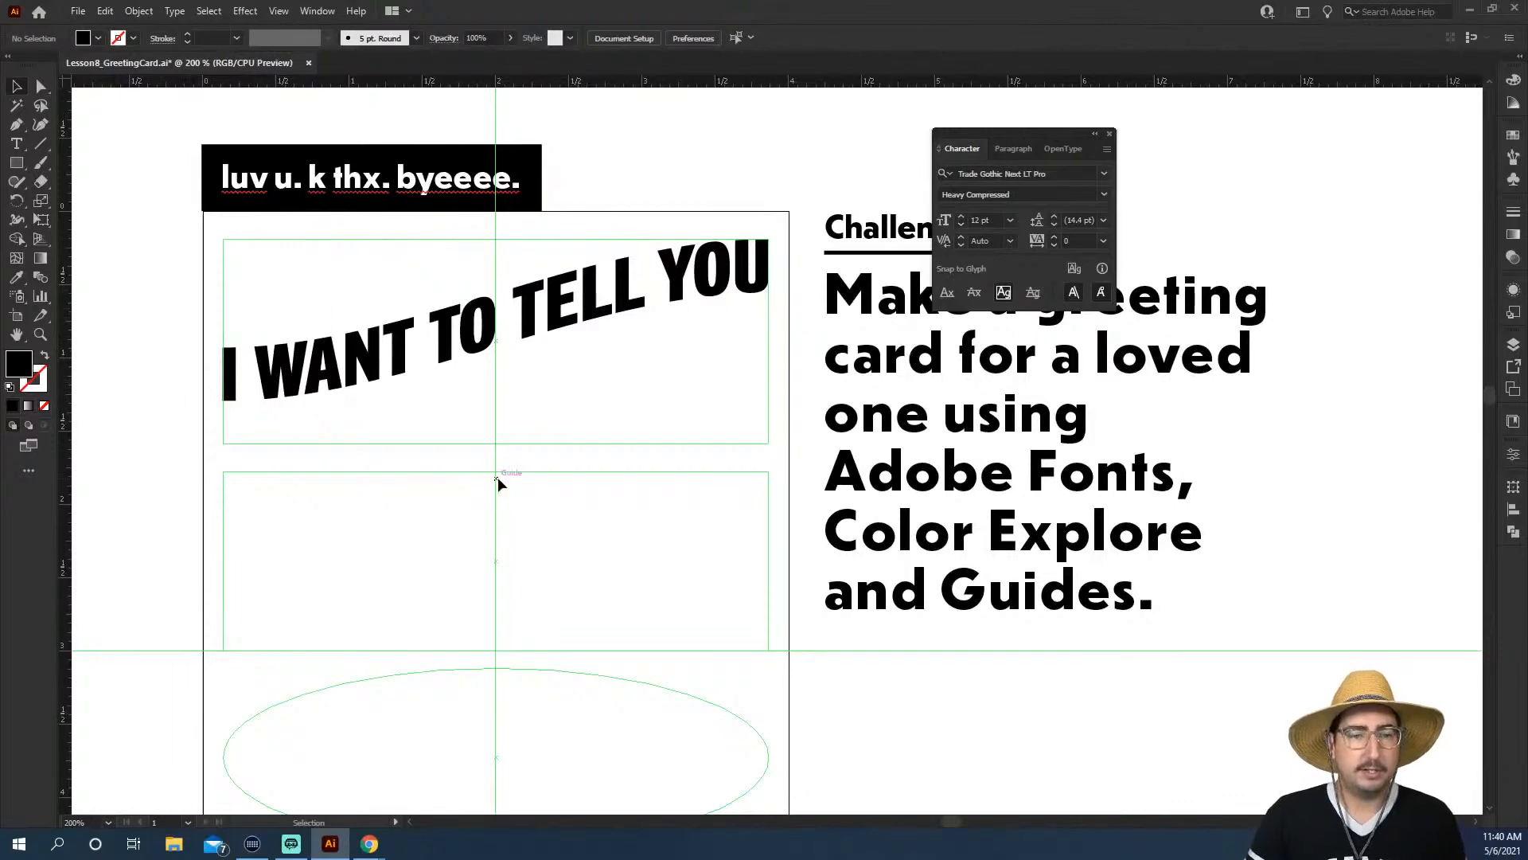
scroll(495, 477, down, 2)
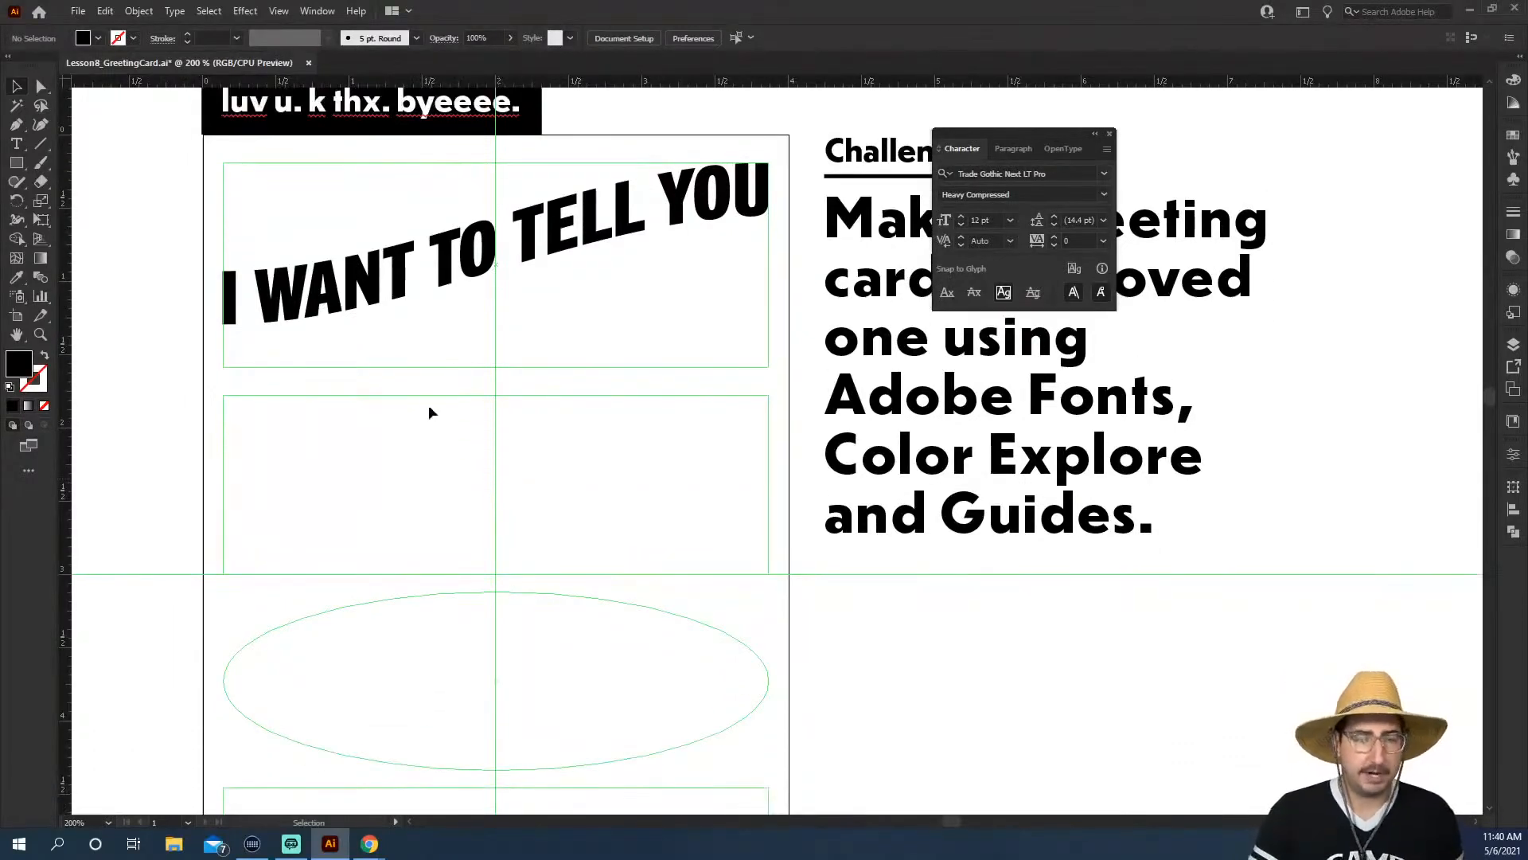
key(z)
alt+click(602, 438)
drag(603, 438, 441, 349)
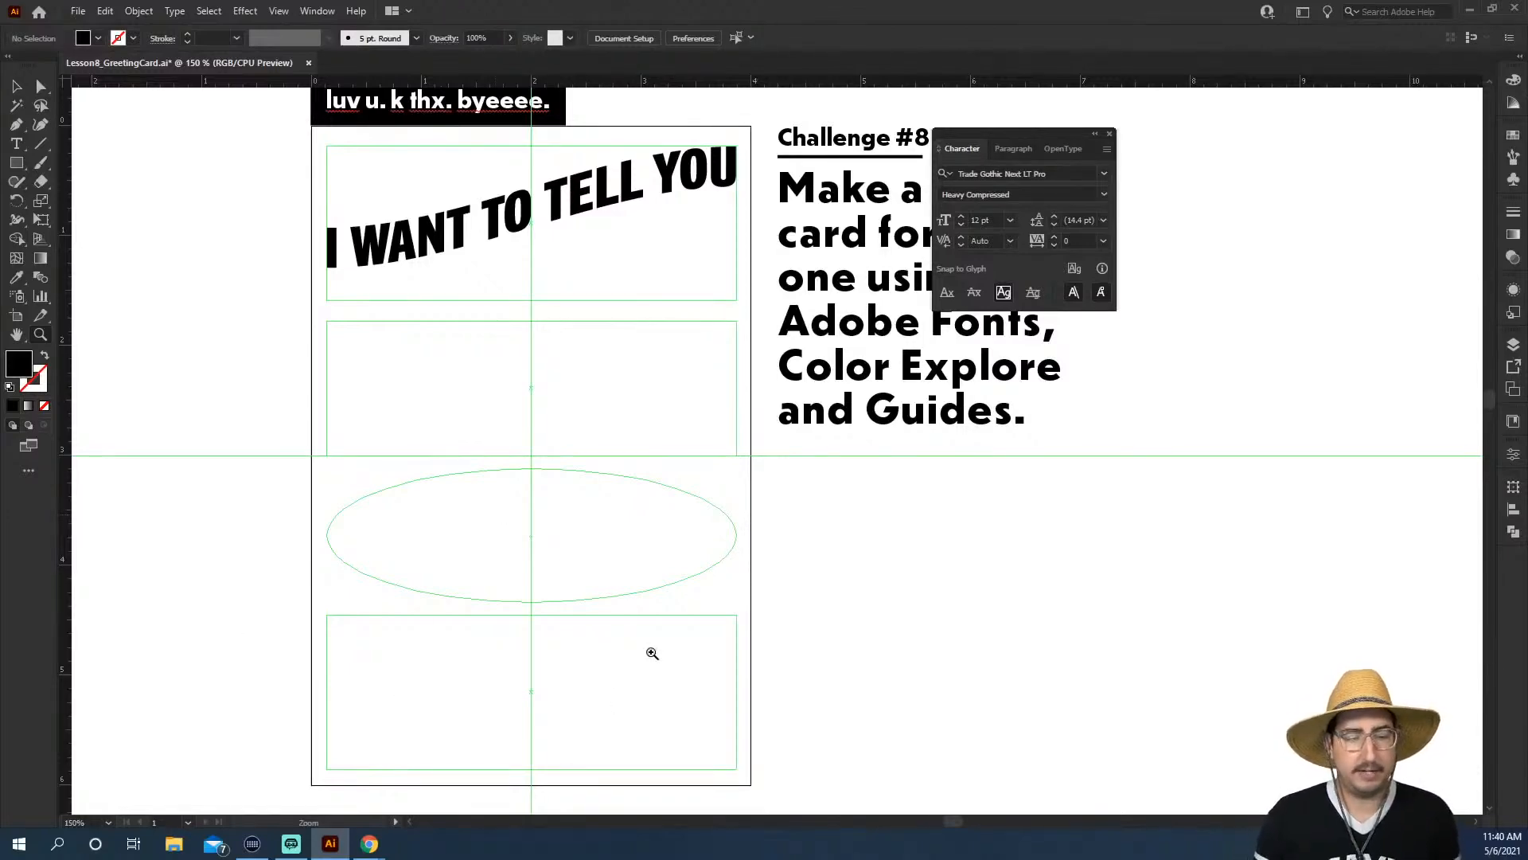
key(t)
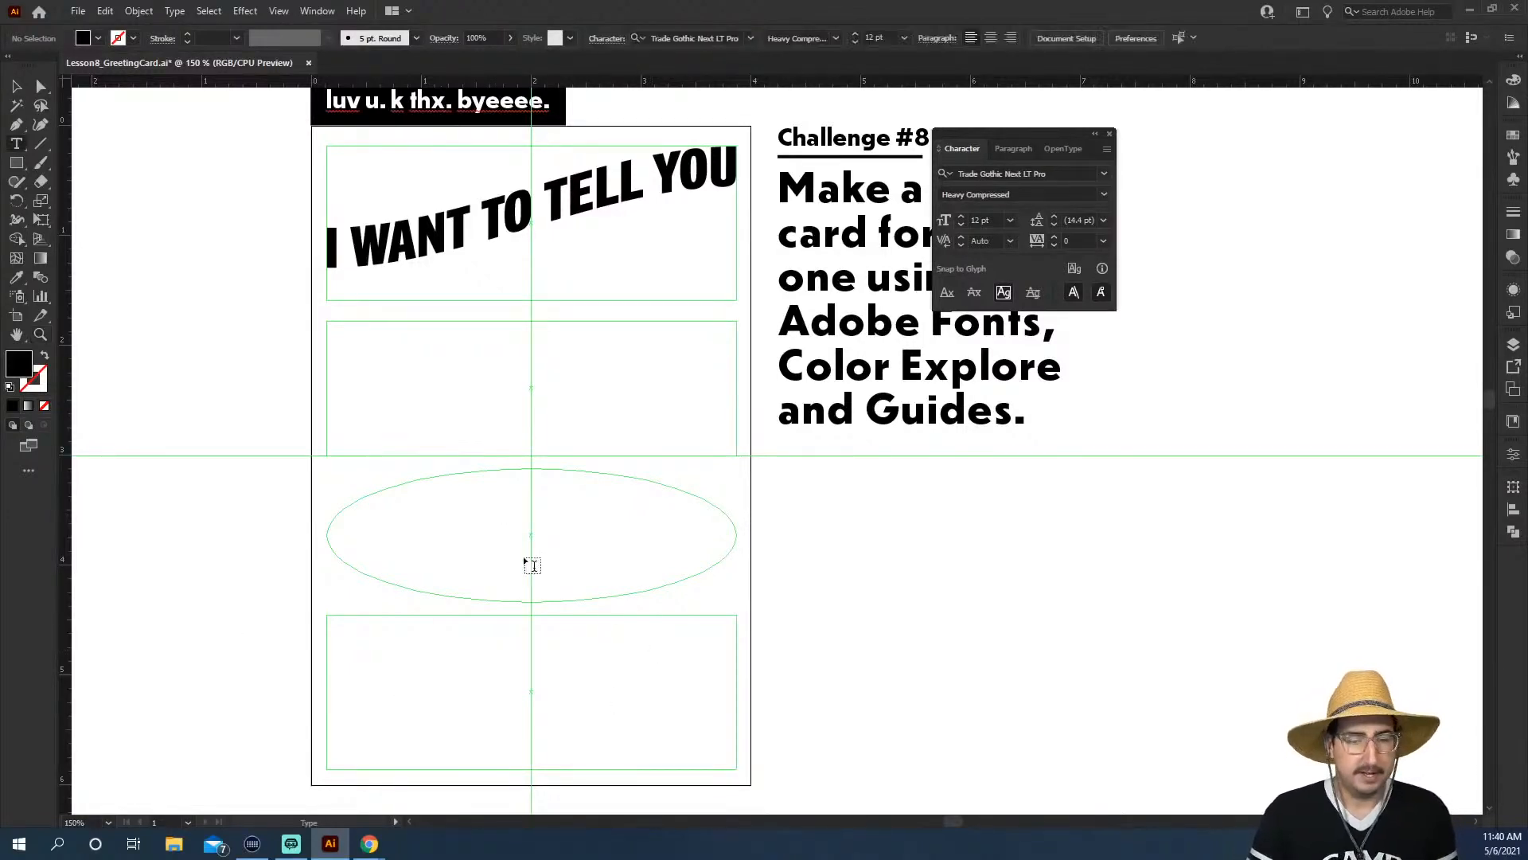
click(472, 536)
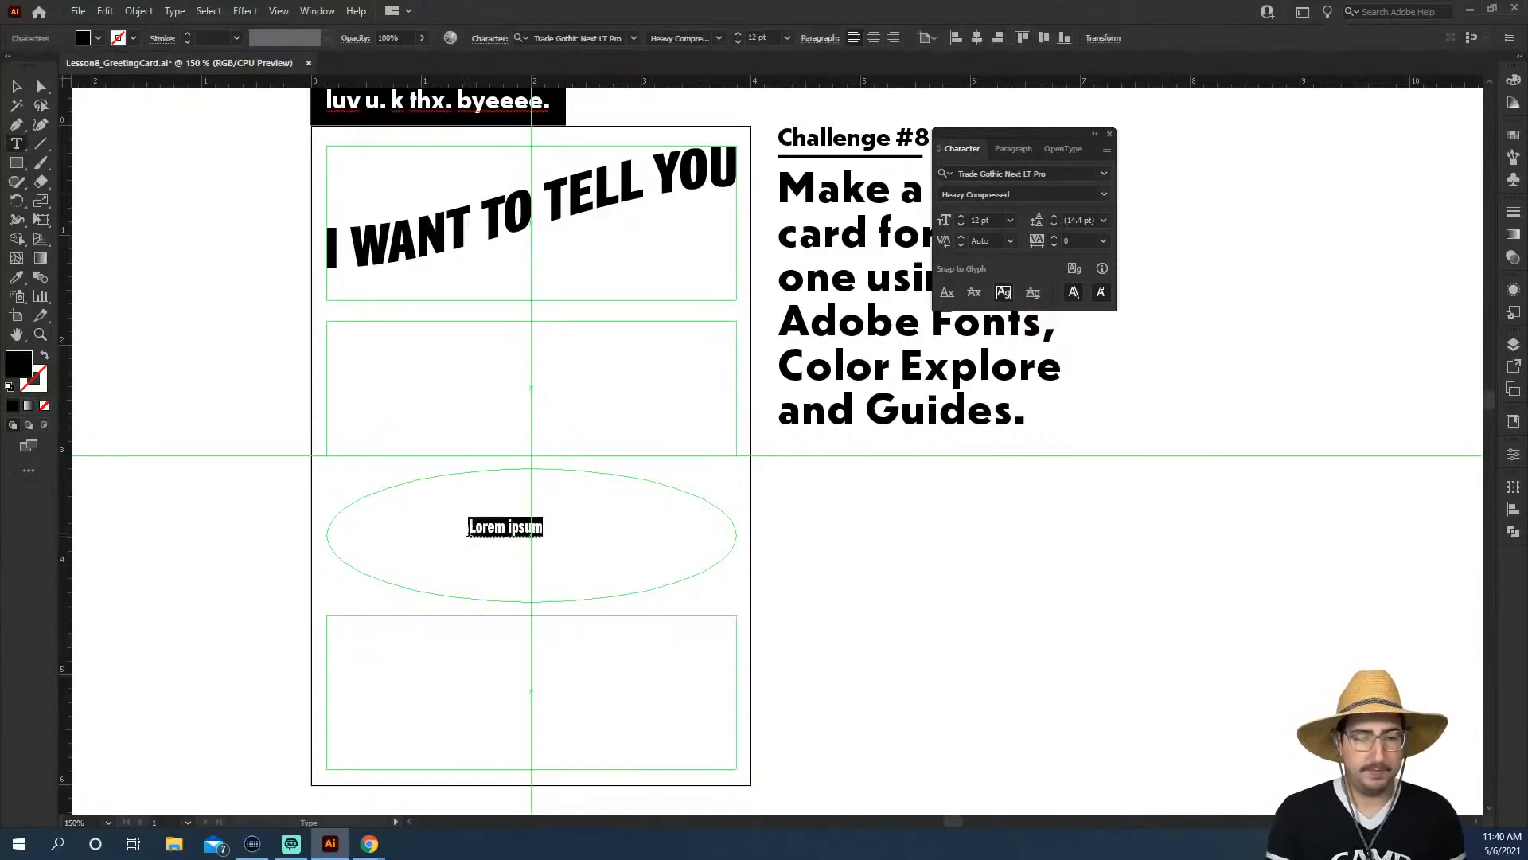
text(I LOVE)
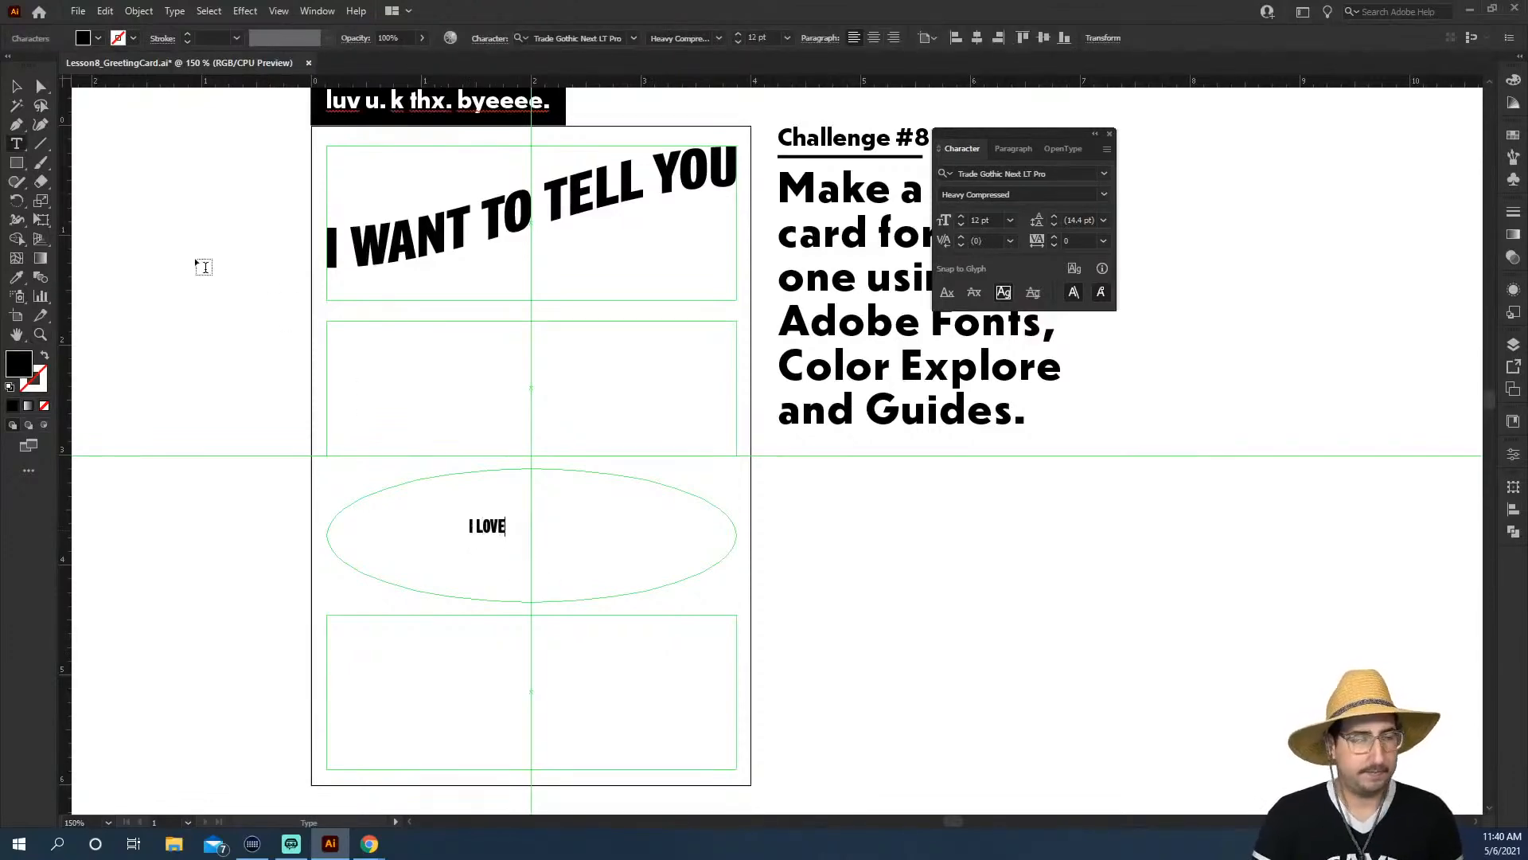
Scale the "I LOVE" text up to about 44 pt inside the ellipse guide, then deselect it
click(16, 85)
key(s)
drag(548, 474, 742, 290)
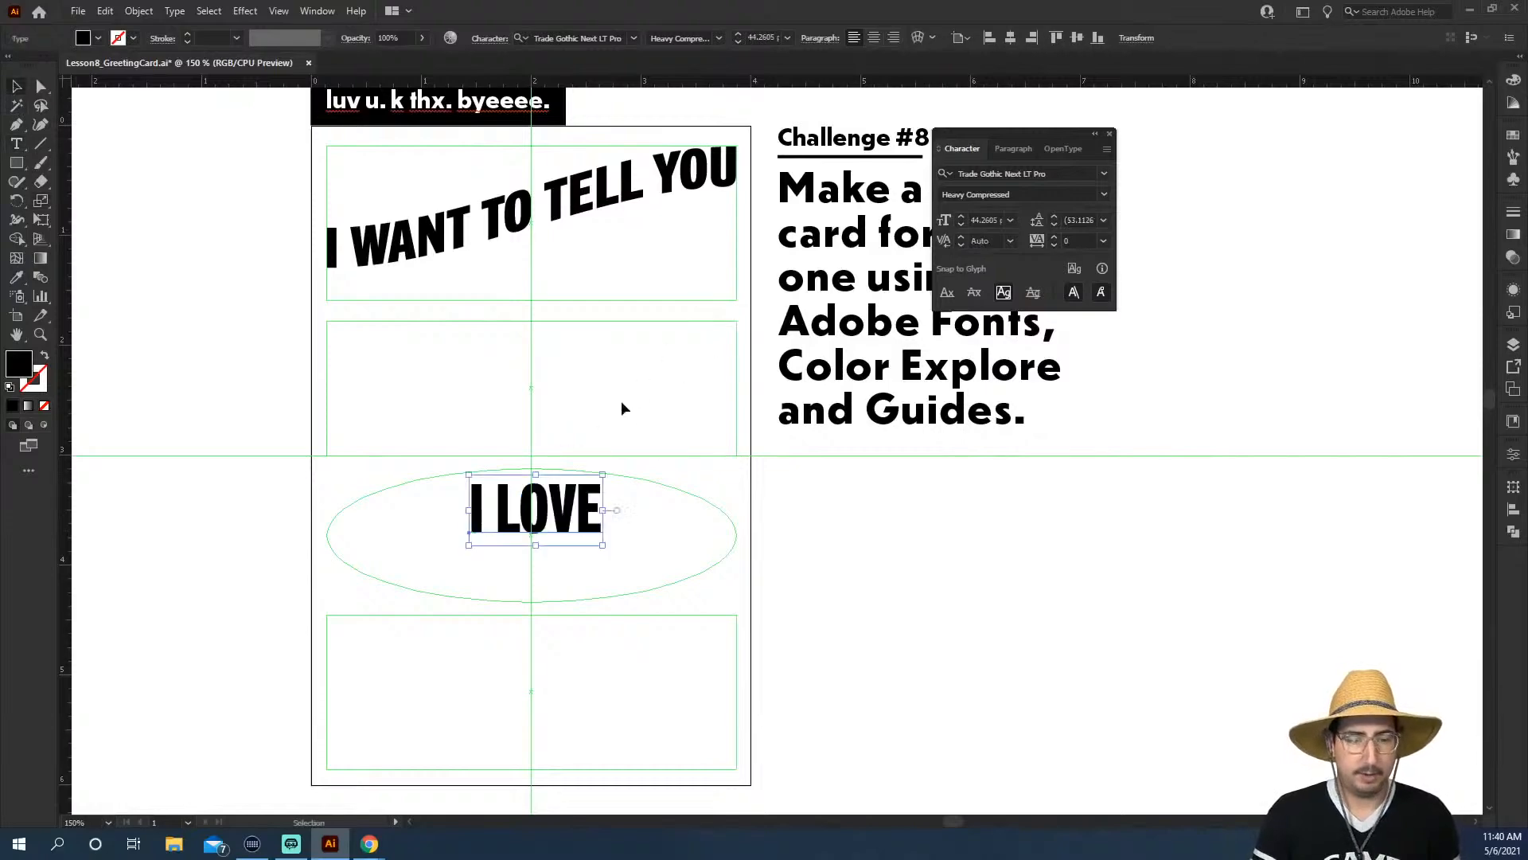
key(v)
click(629, 406)
Draw an ellipse of about 3.73 by 1.22 in that matches the ellipse guide and fill it with red
key(z)
click(671, 497)
drag(757, 559, 665, 448)
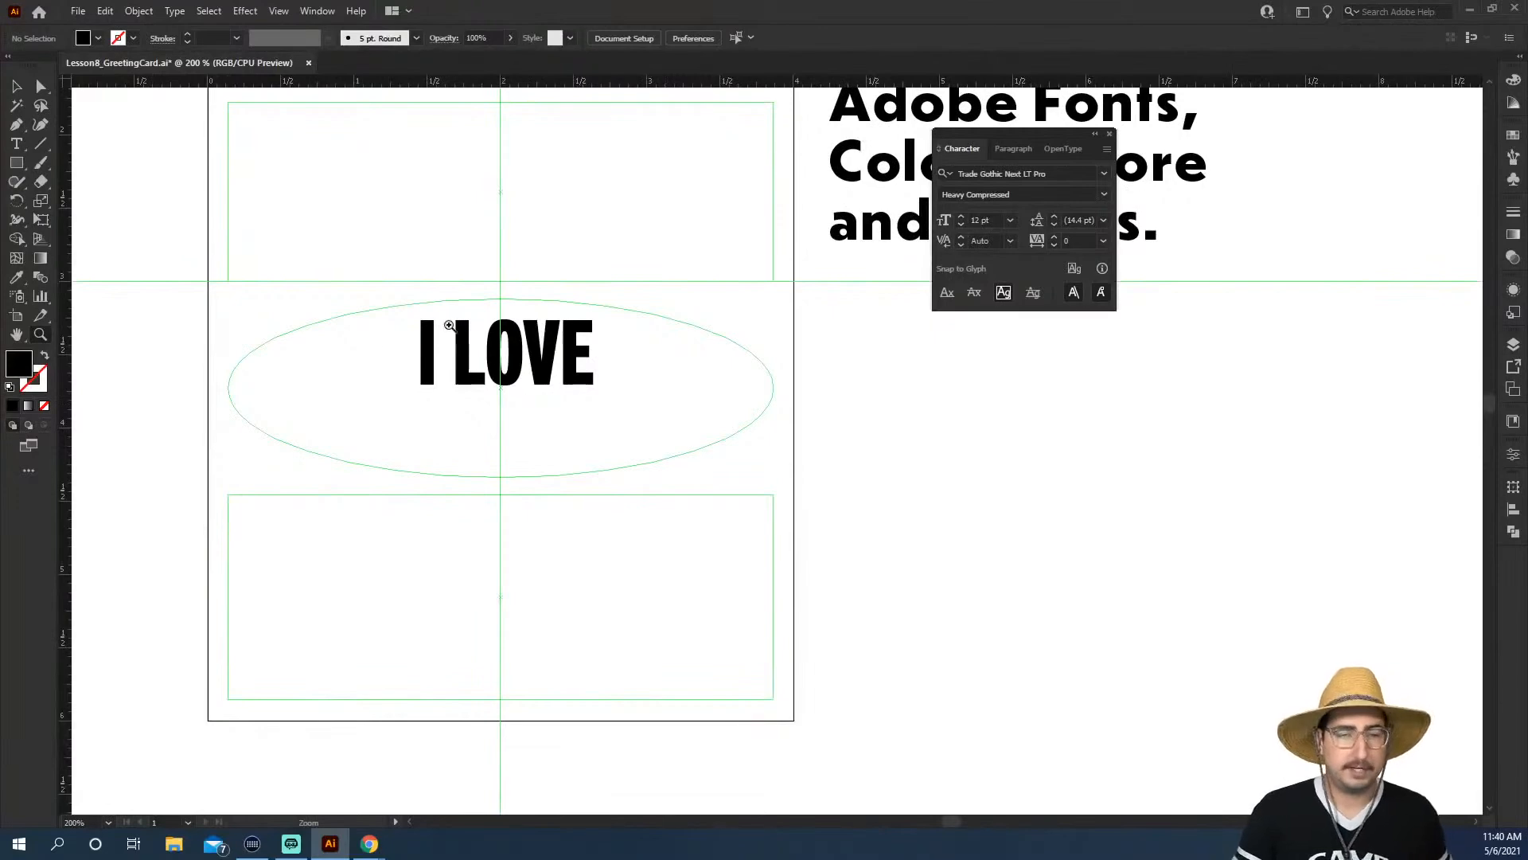
key(l)
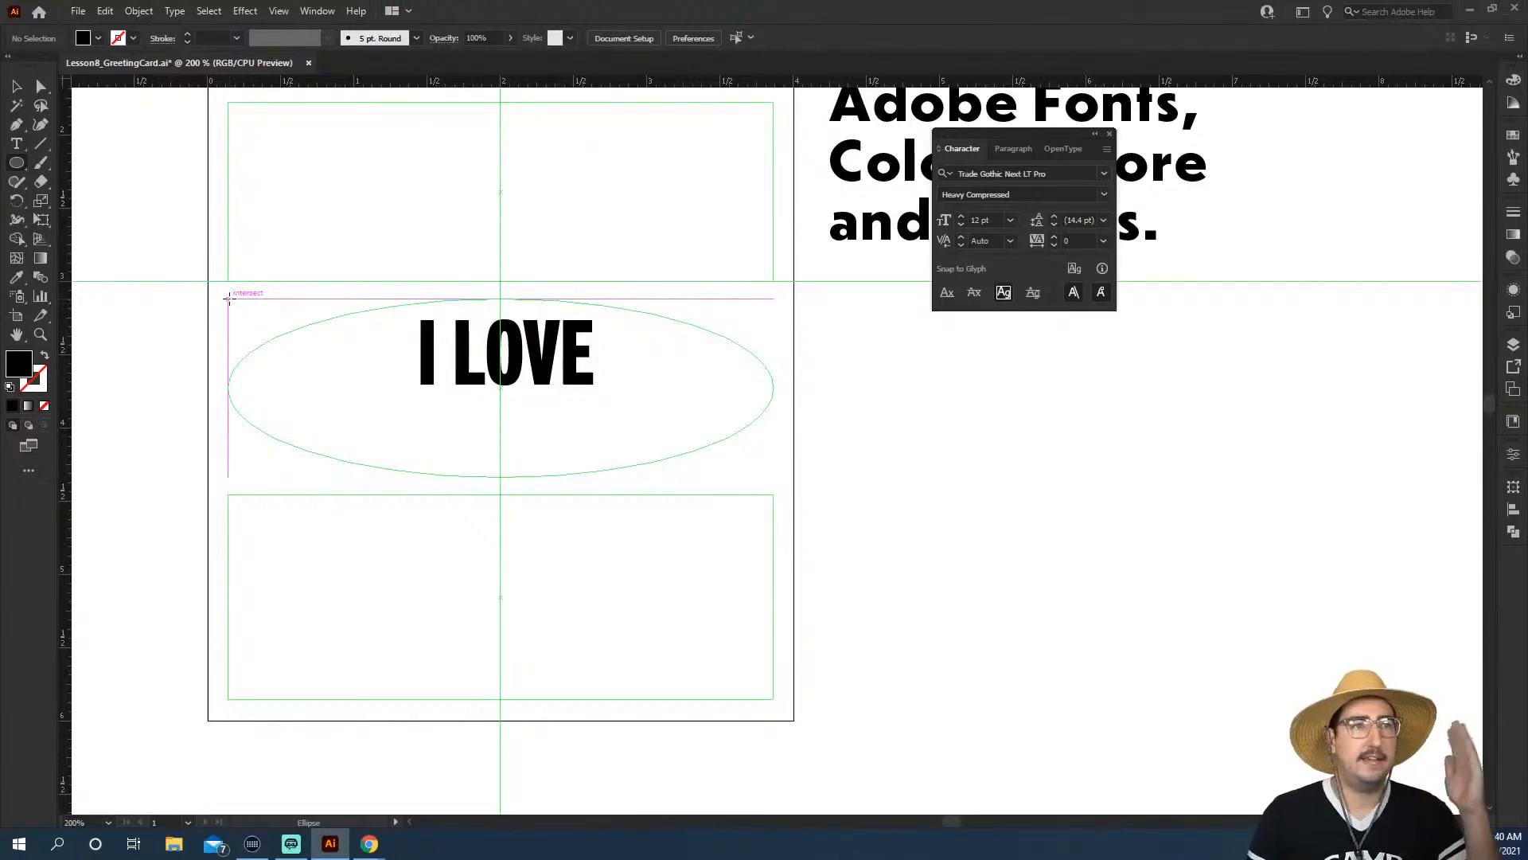
drag(228, 298, 773, 477)
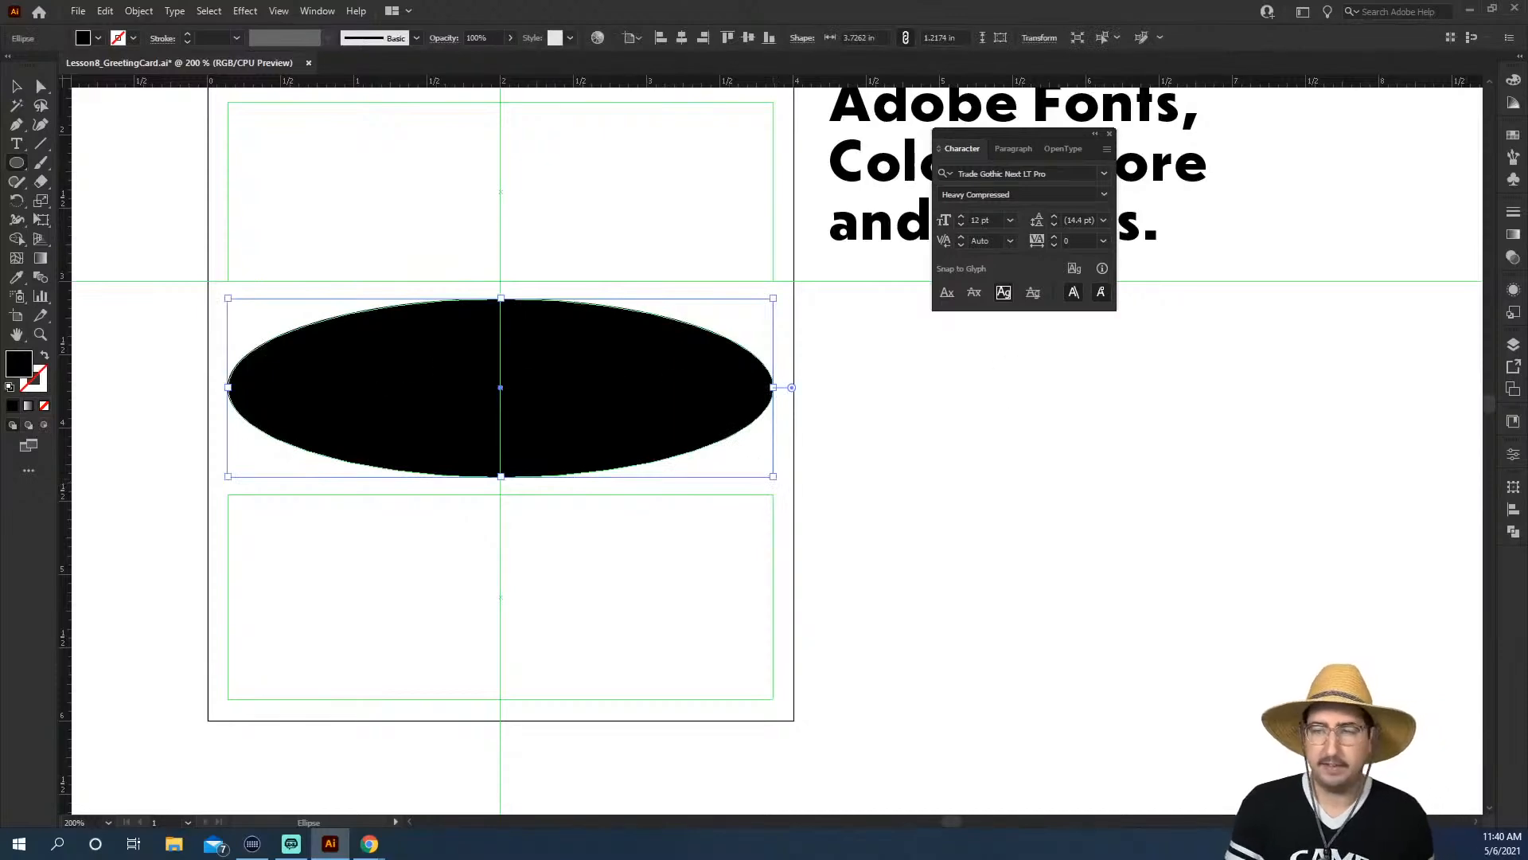
click(1513, 135)
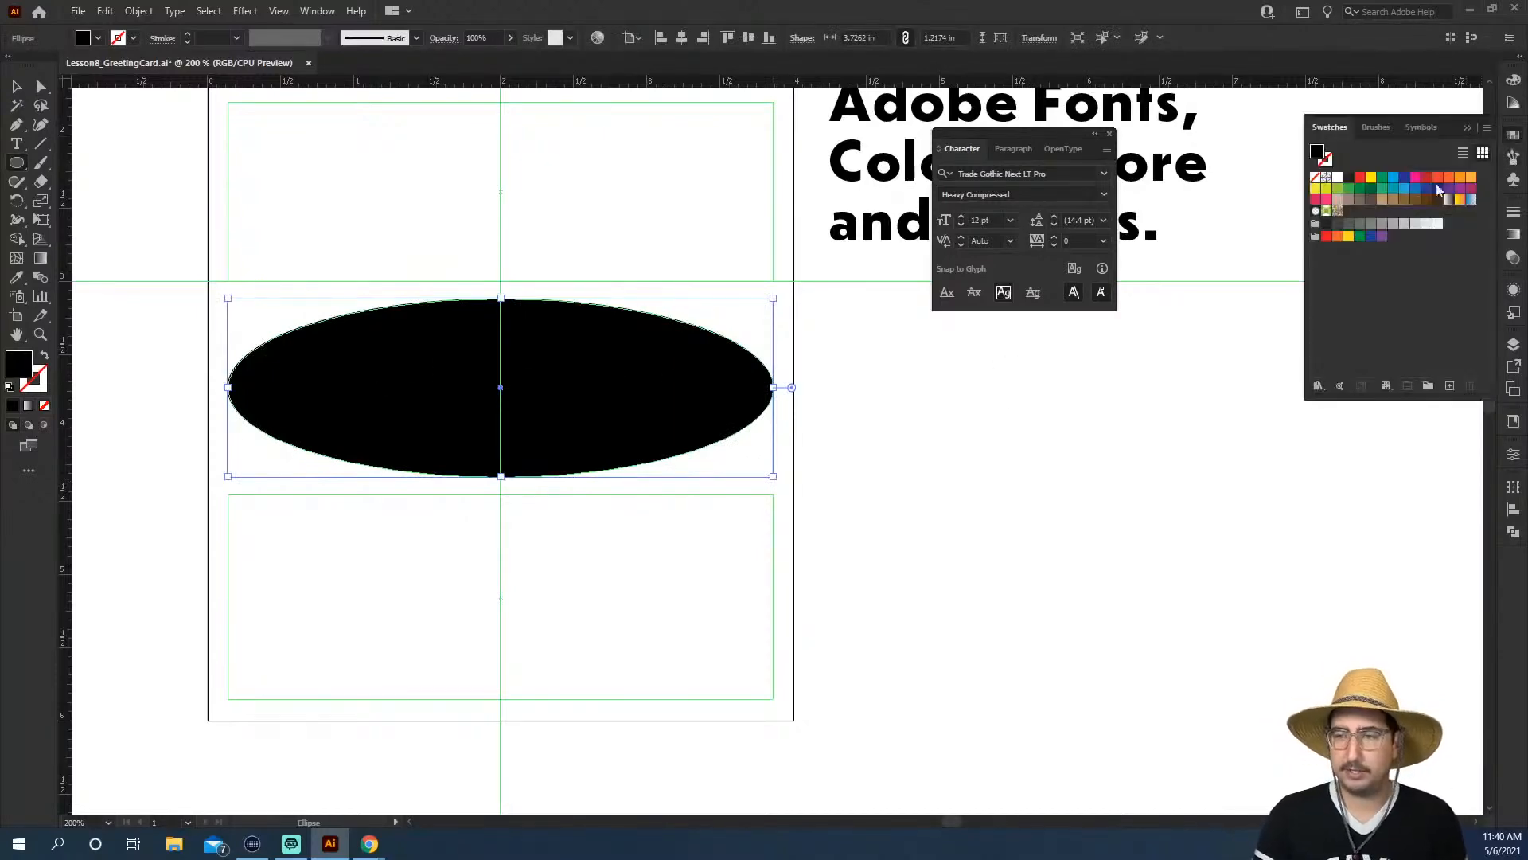
click(1426, 180)
Send the red ellipse to the back, behind the "I LOVE" text
key(v)
right_click(618, 352)
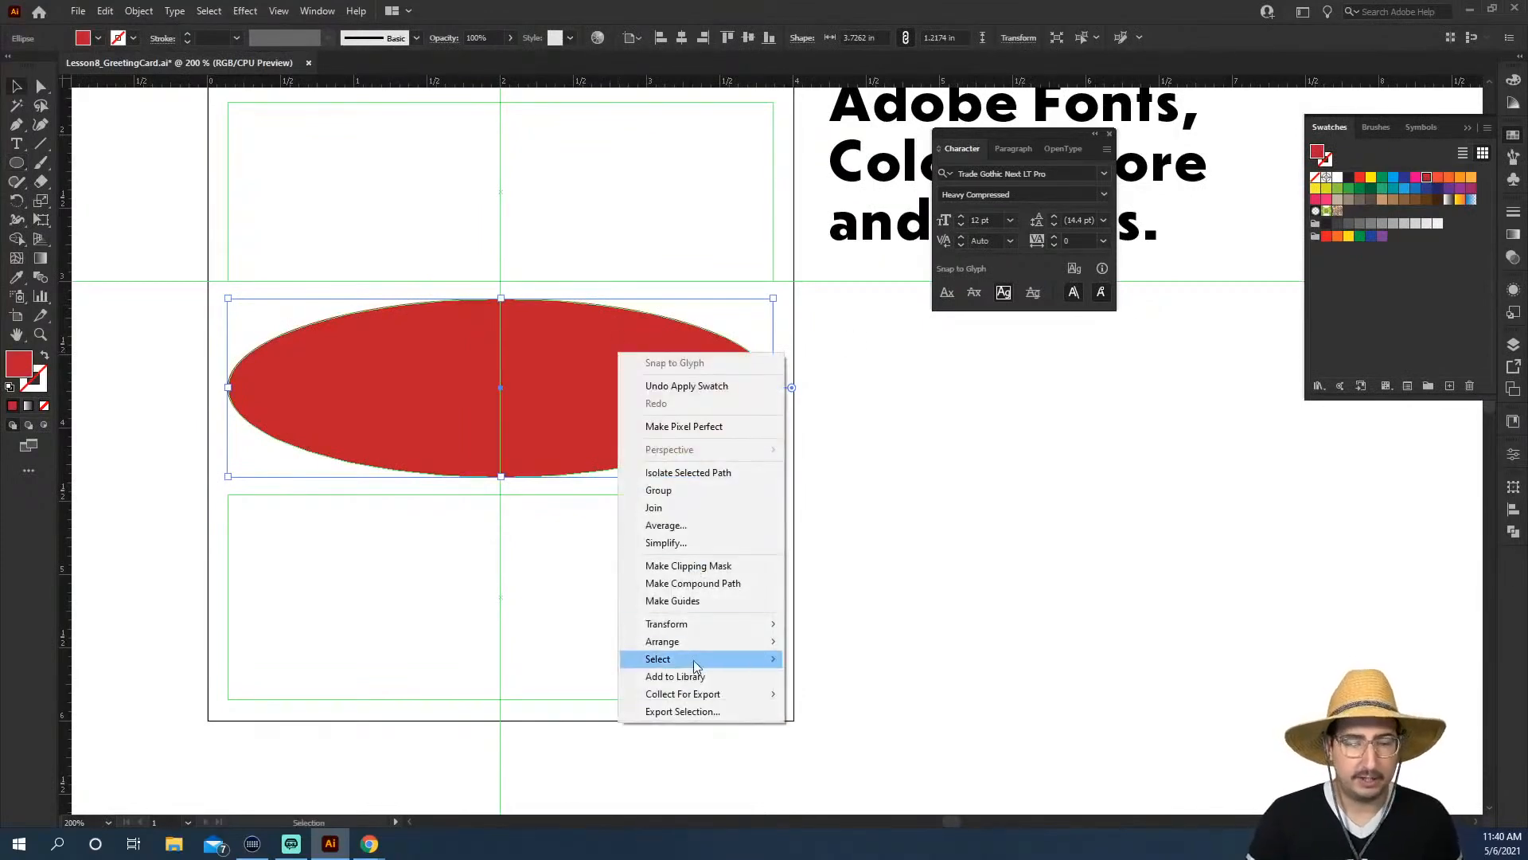
mouse_move(699, 649)
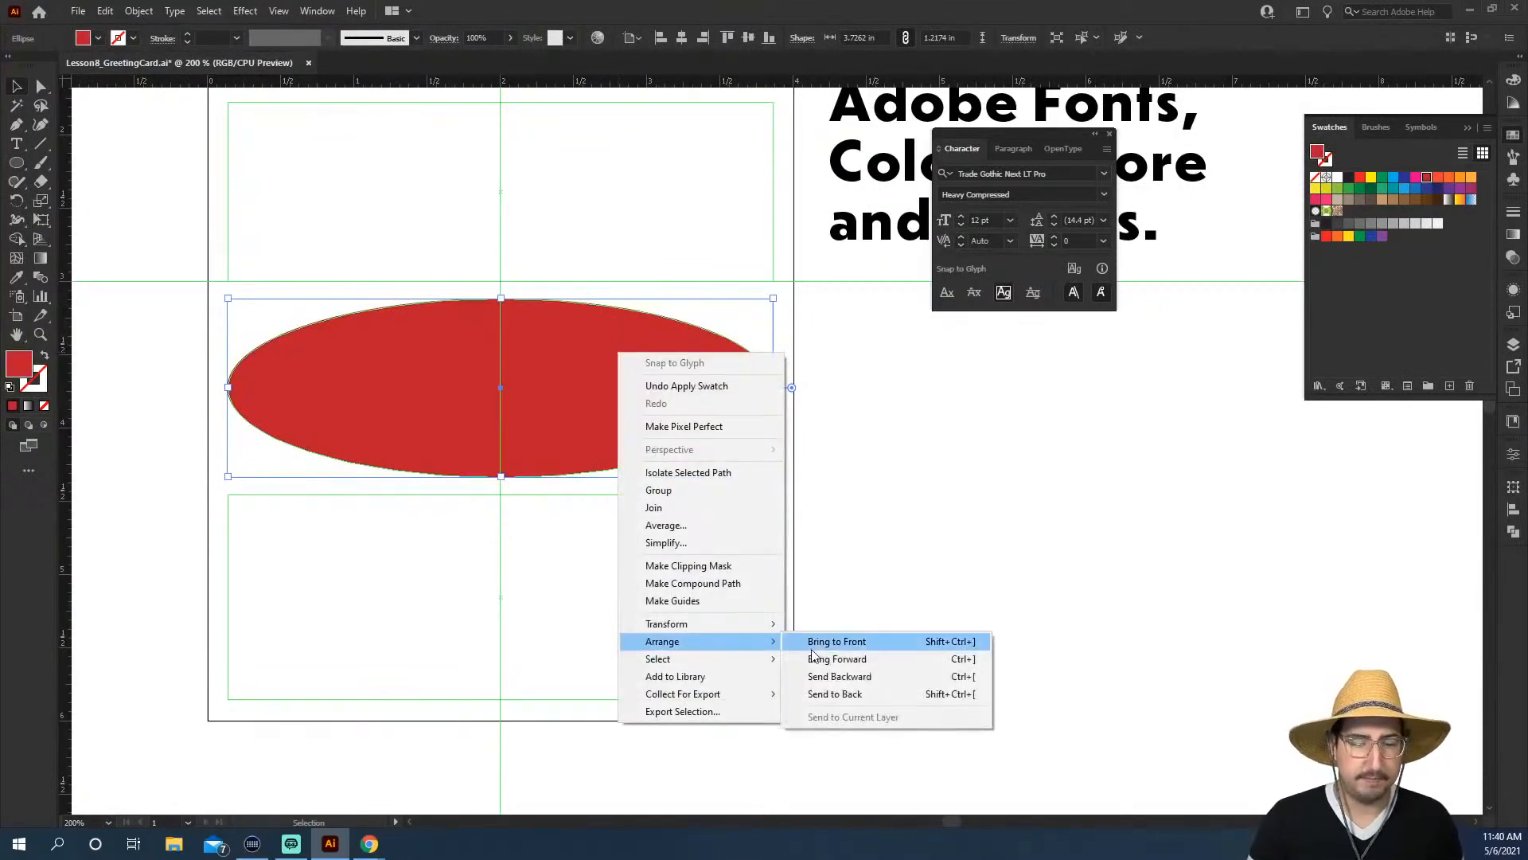
click(828, 694)
click(863, 600)
click(581, 386)
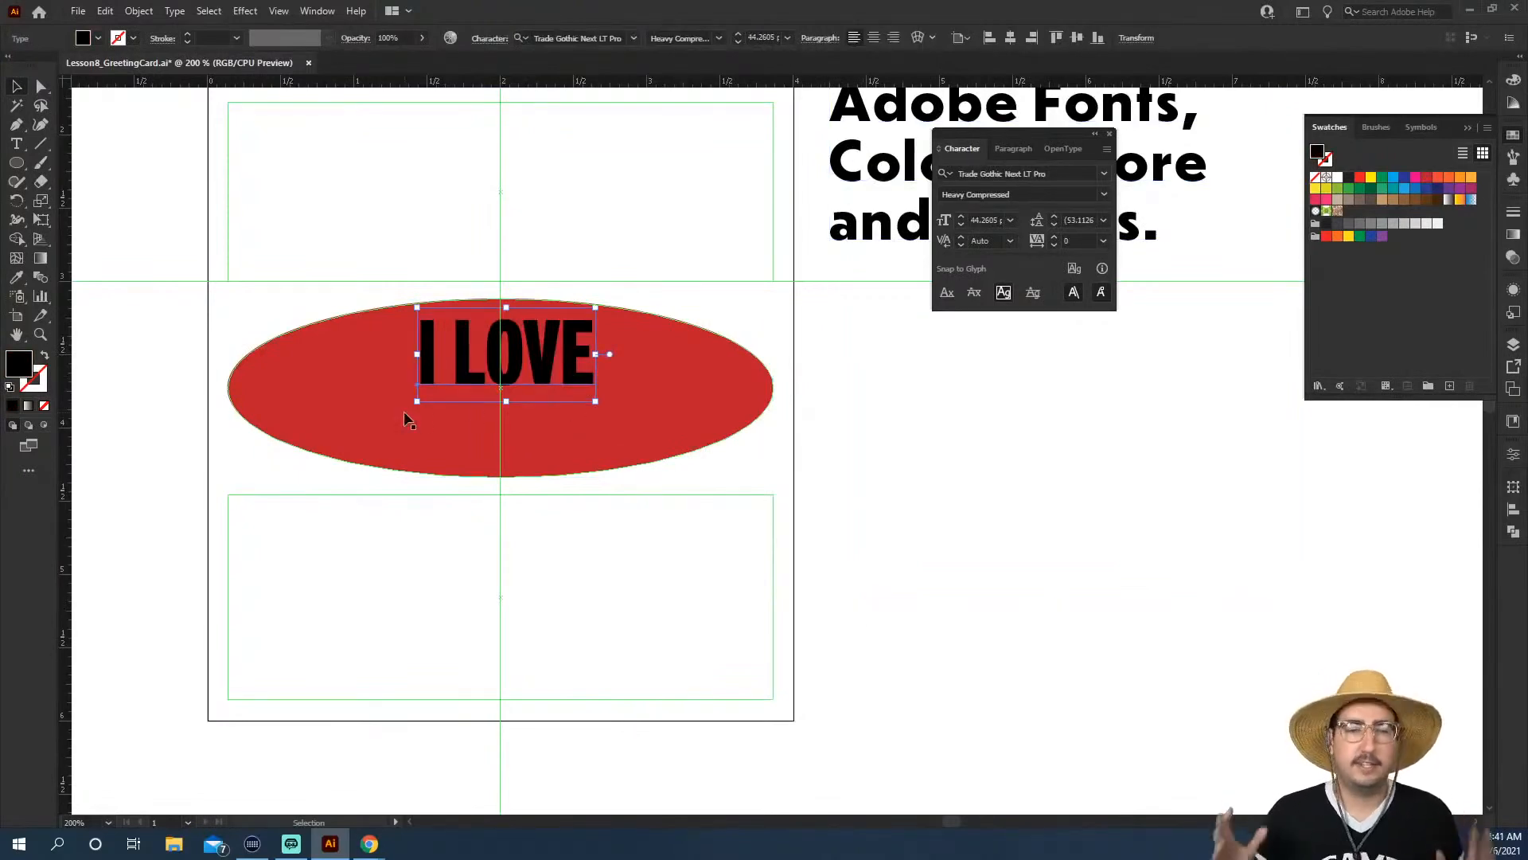
Offset the red ellipse's path by -0.125 in to make a smaller inner ellipse
click(344, 391)
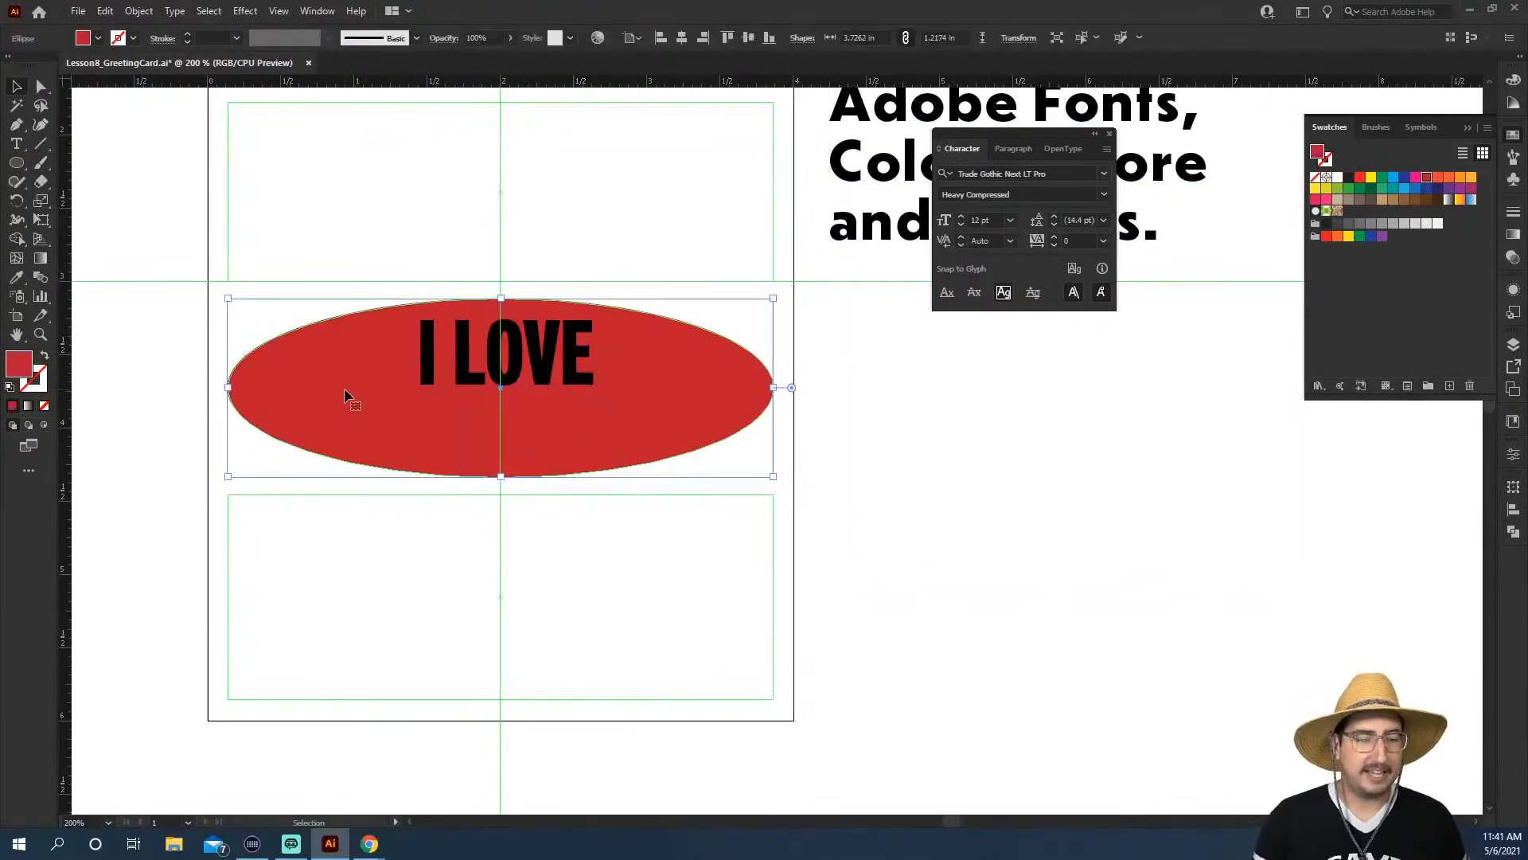
click(138, 11)
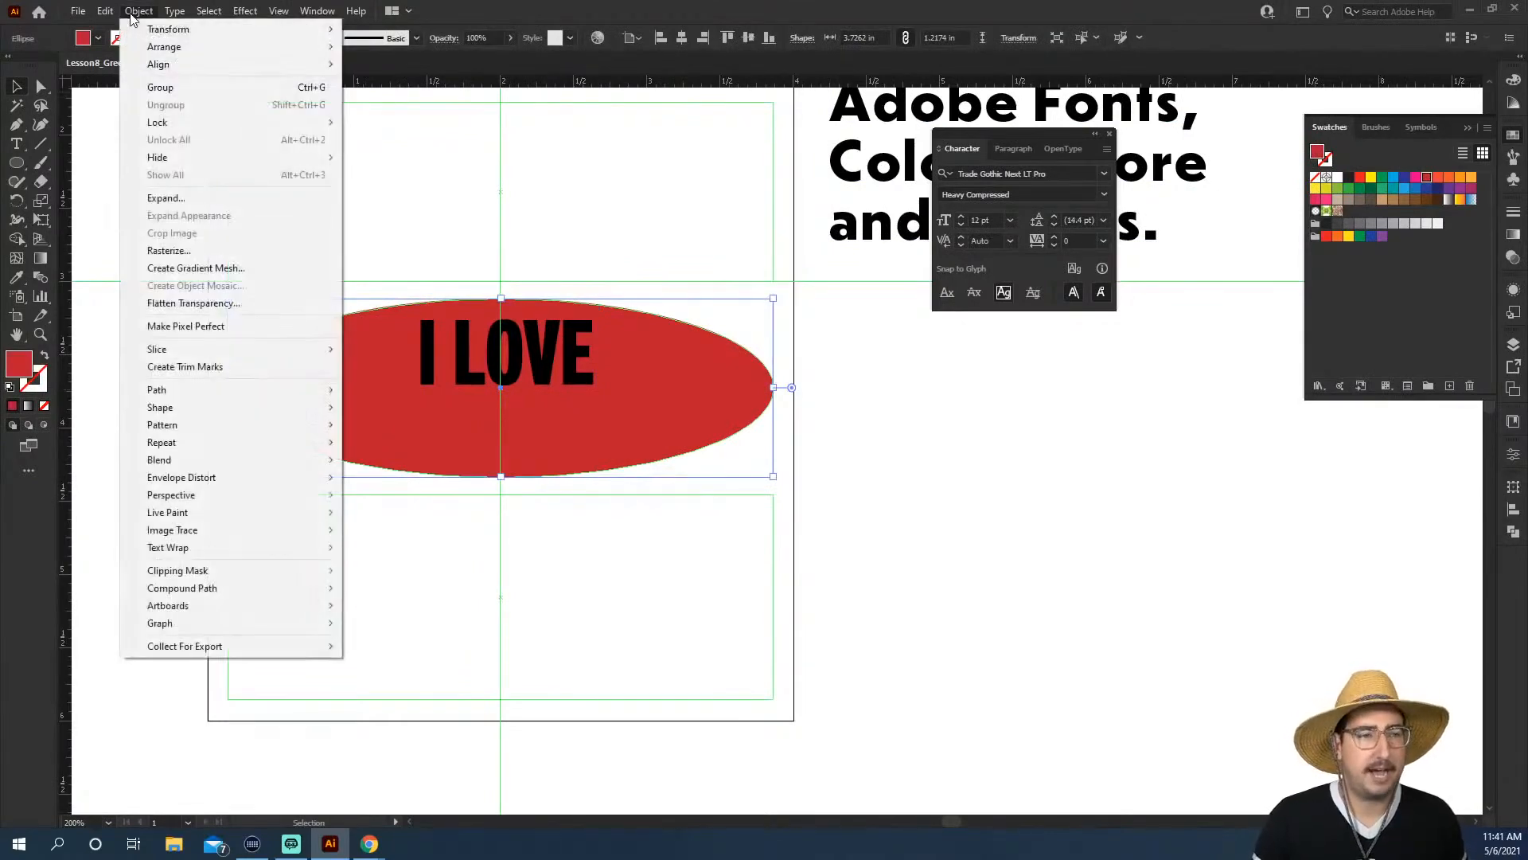
mouse_move(238, 389)
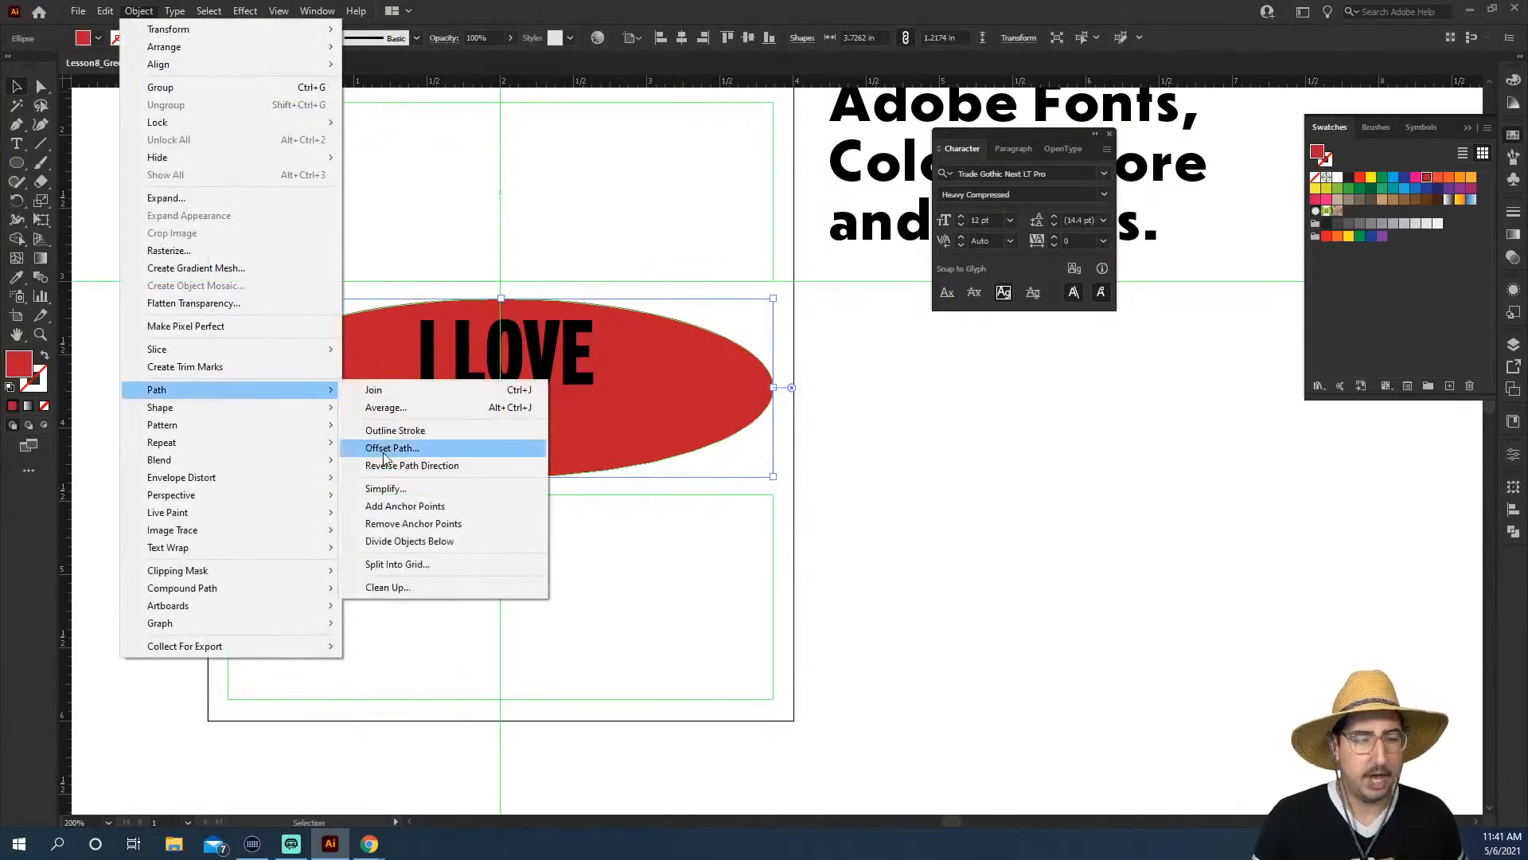
click(450, 445)
text(-0.125)
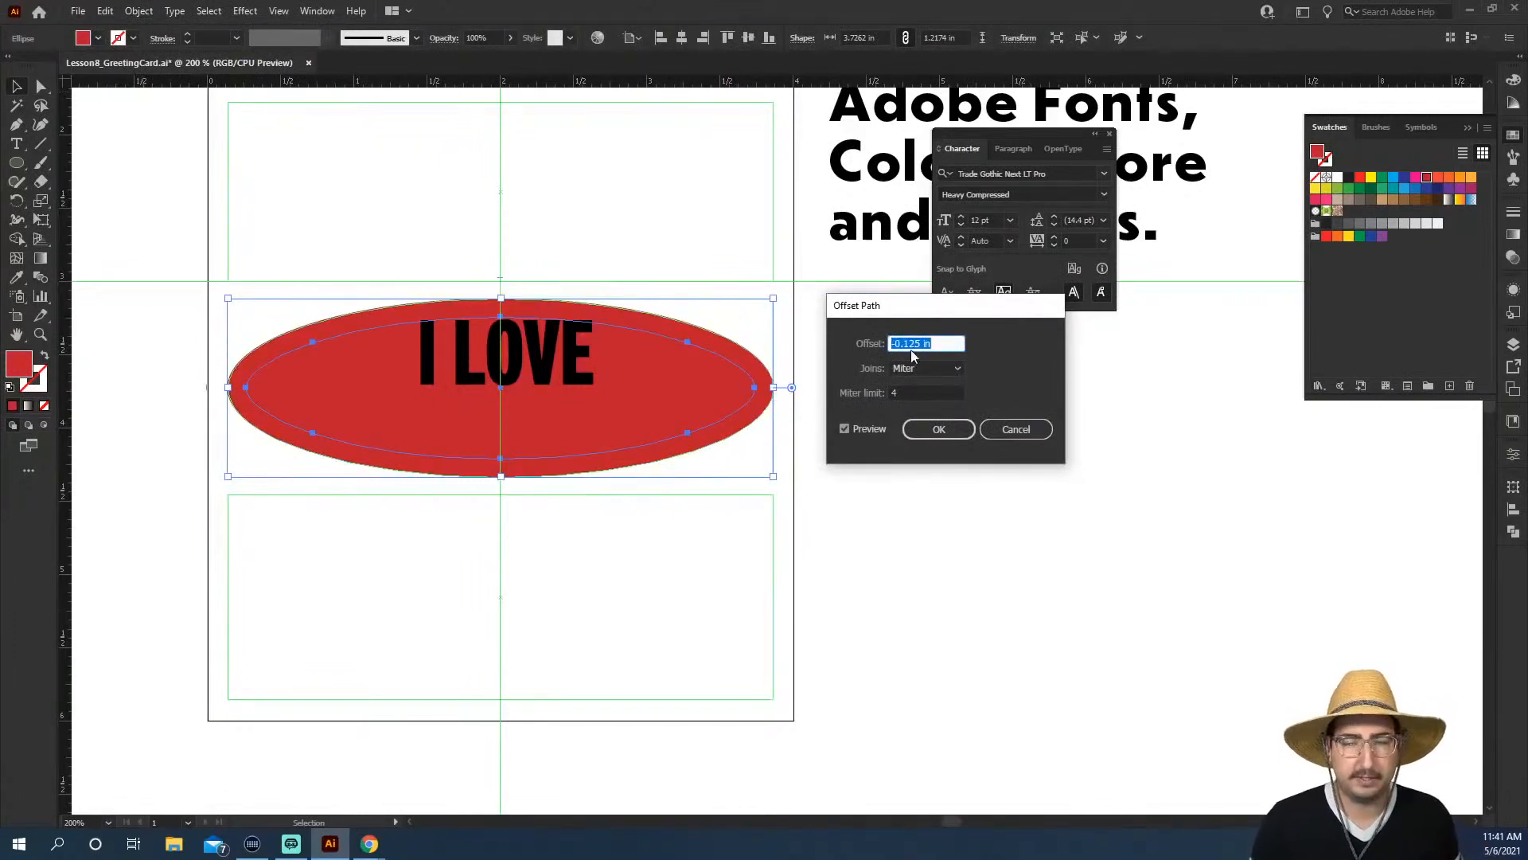
click(937, 429)
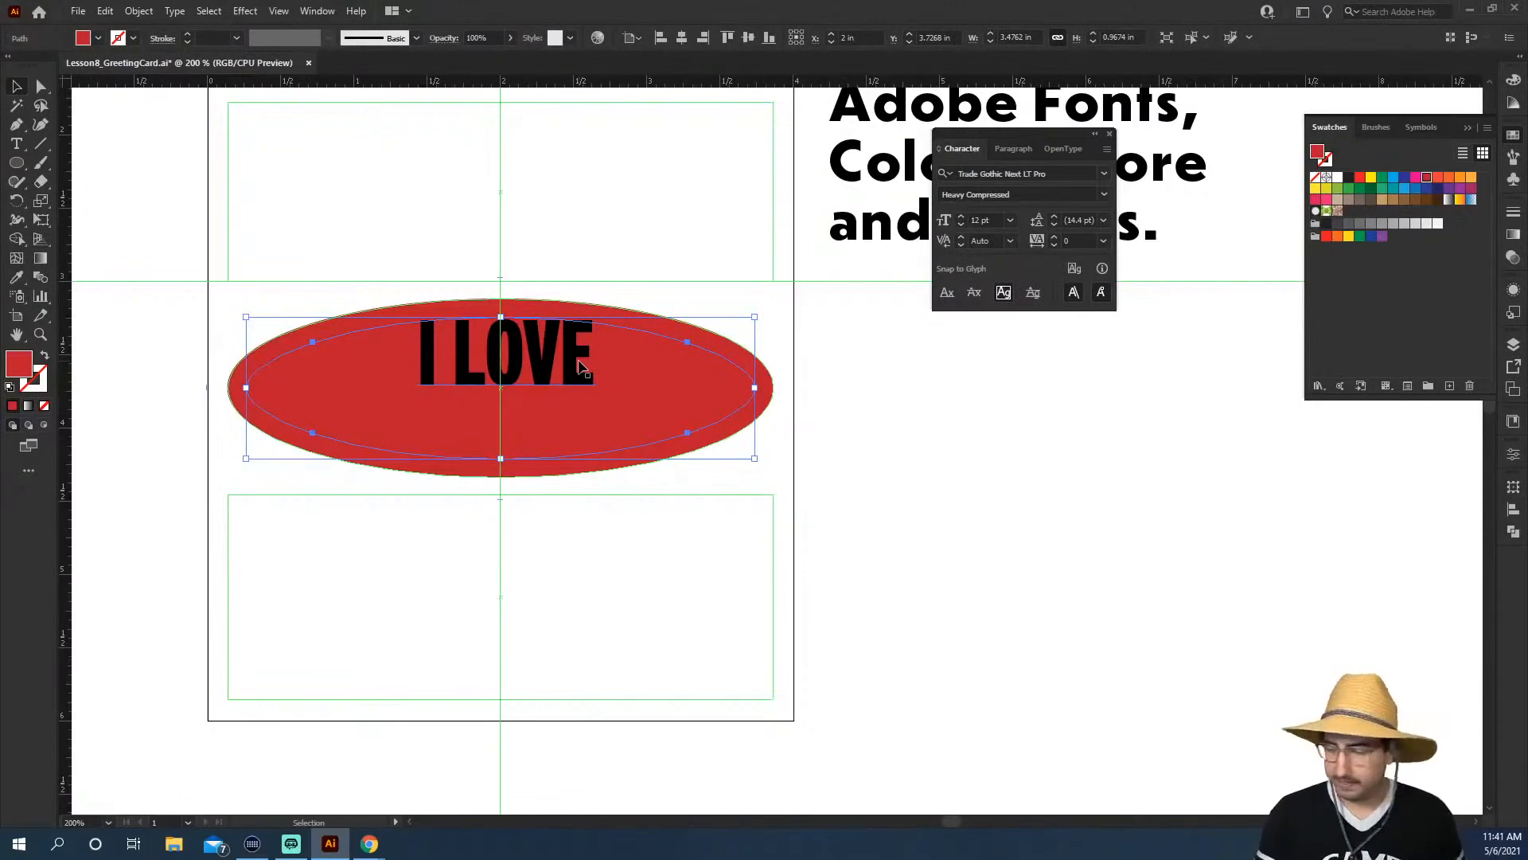
Bring the inner offset ellipse to the front and fill it with yellow, without a stroke
right_click(699, 371)
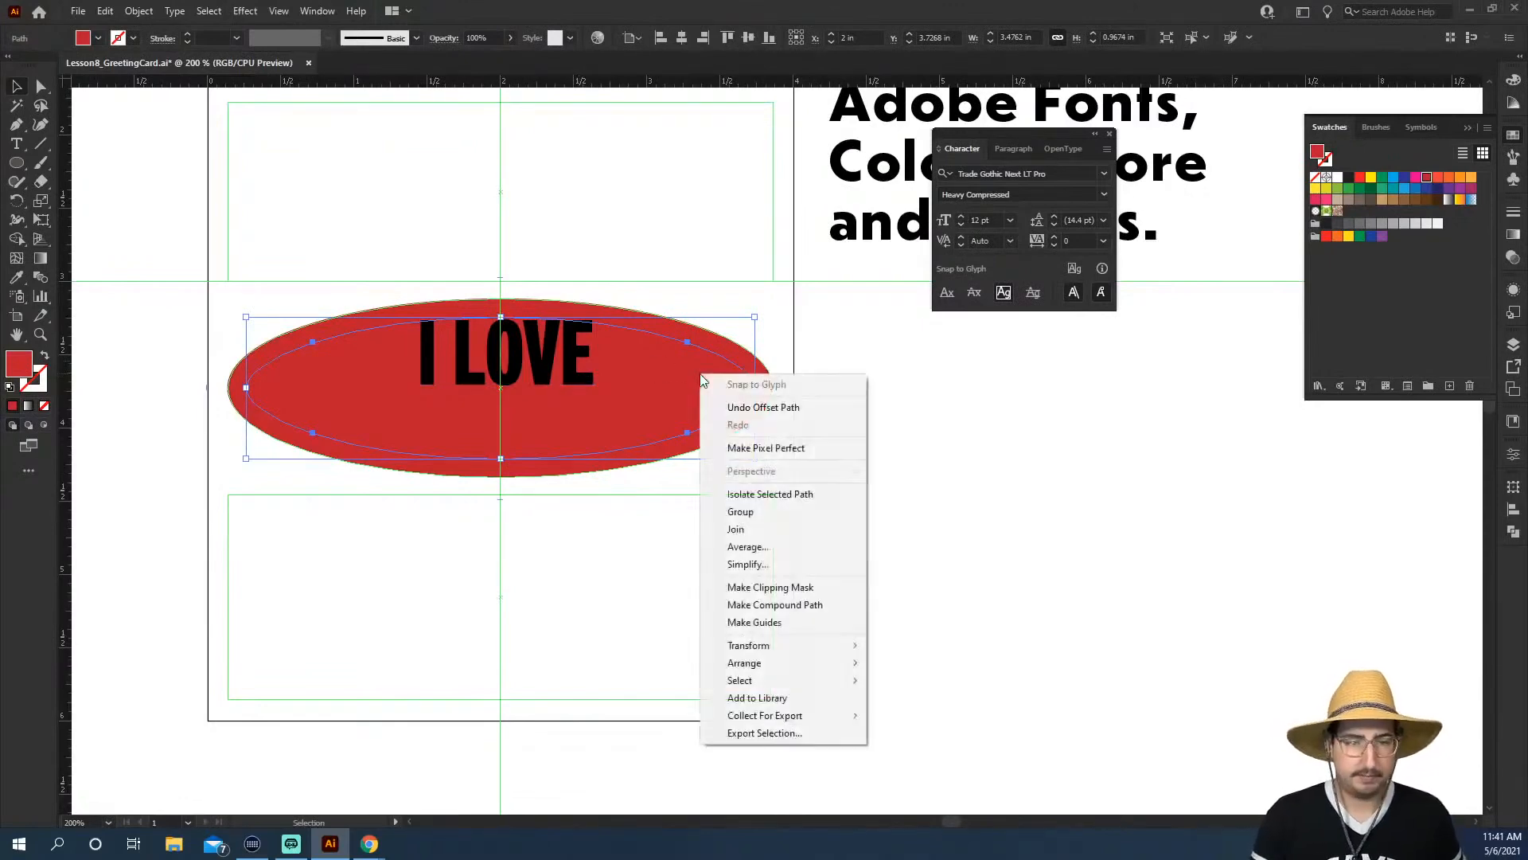
mouse_move(767, 666)
click(932, 662)
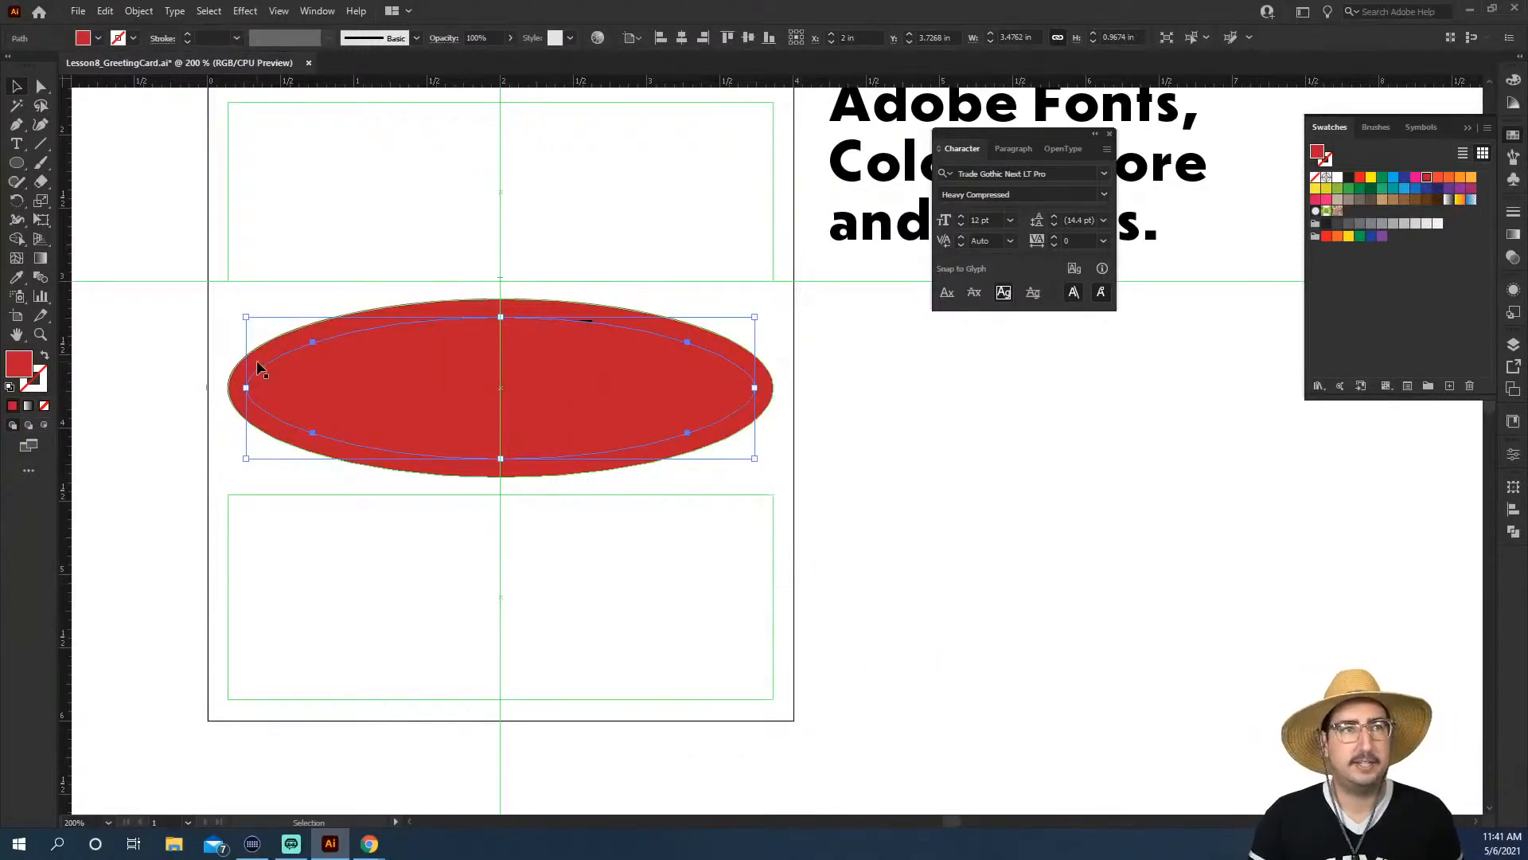
key(ctrl+z)
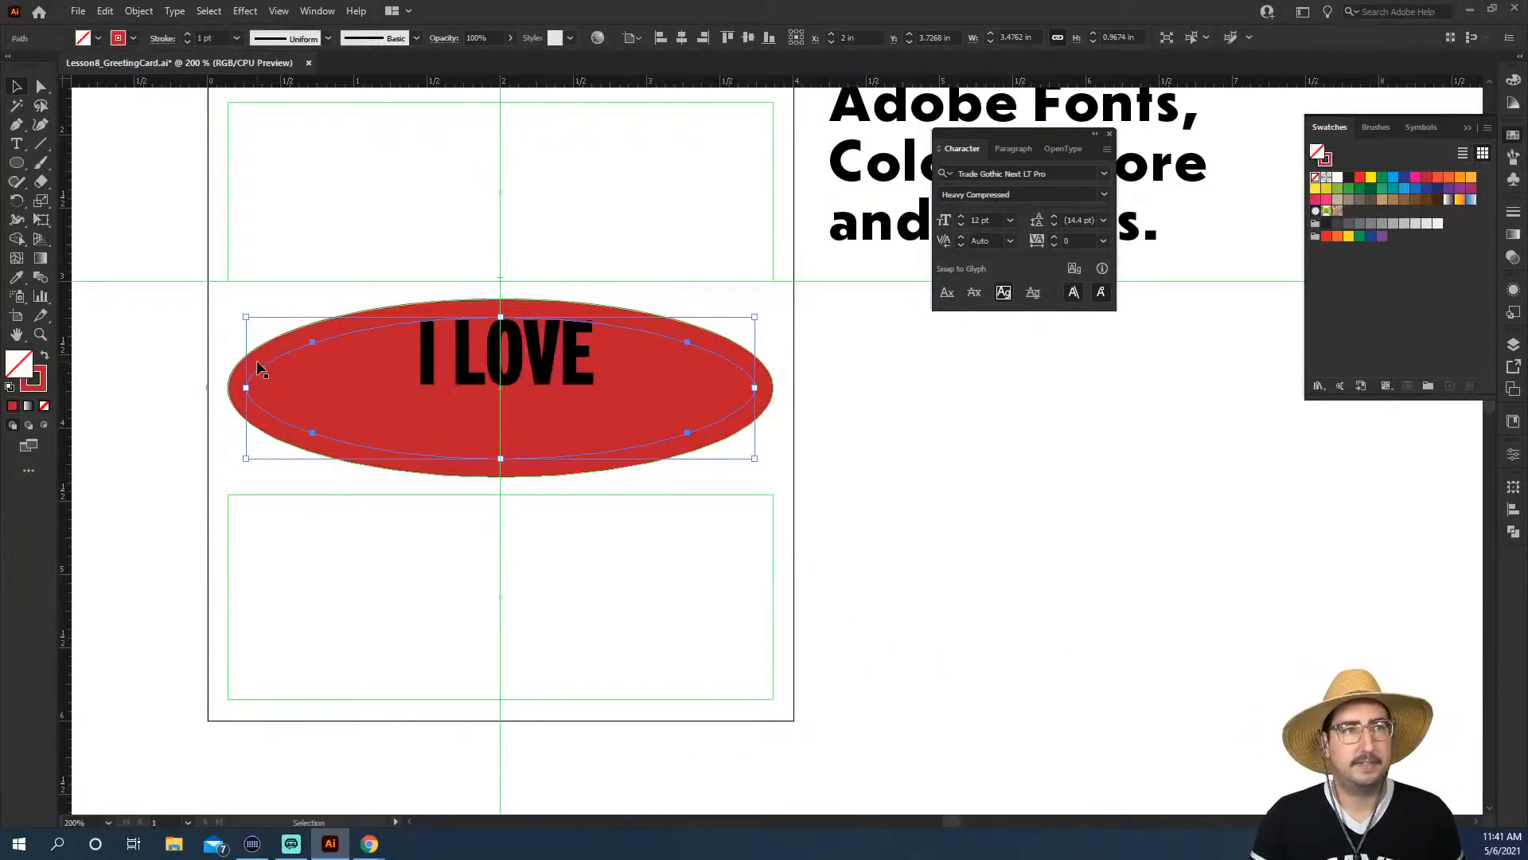
key(shift+x)
click(1369, 177)
click(917, 226)
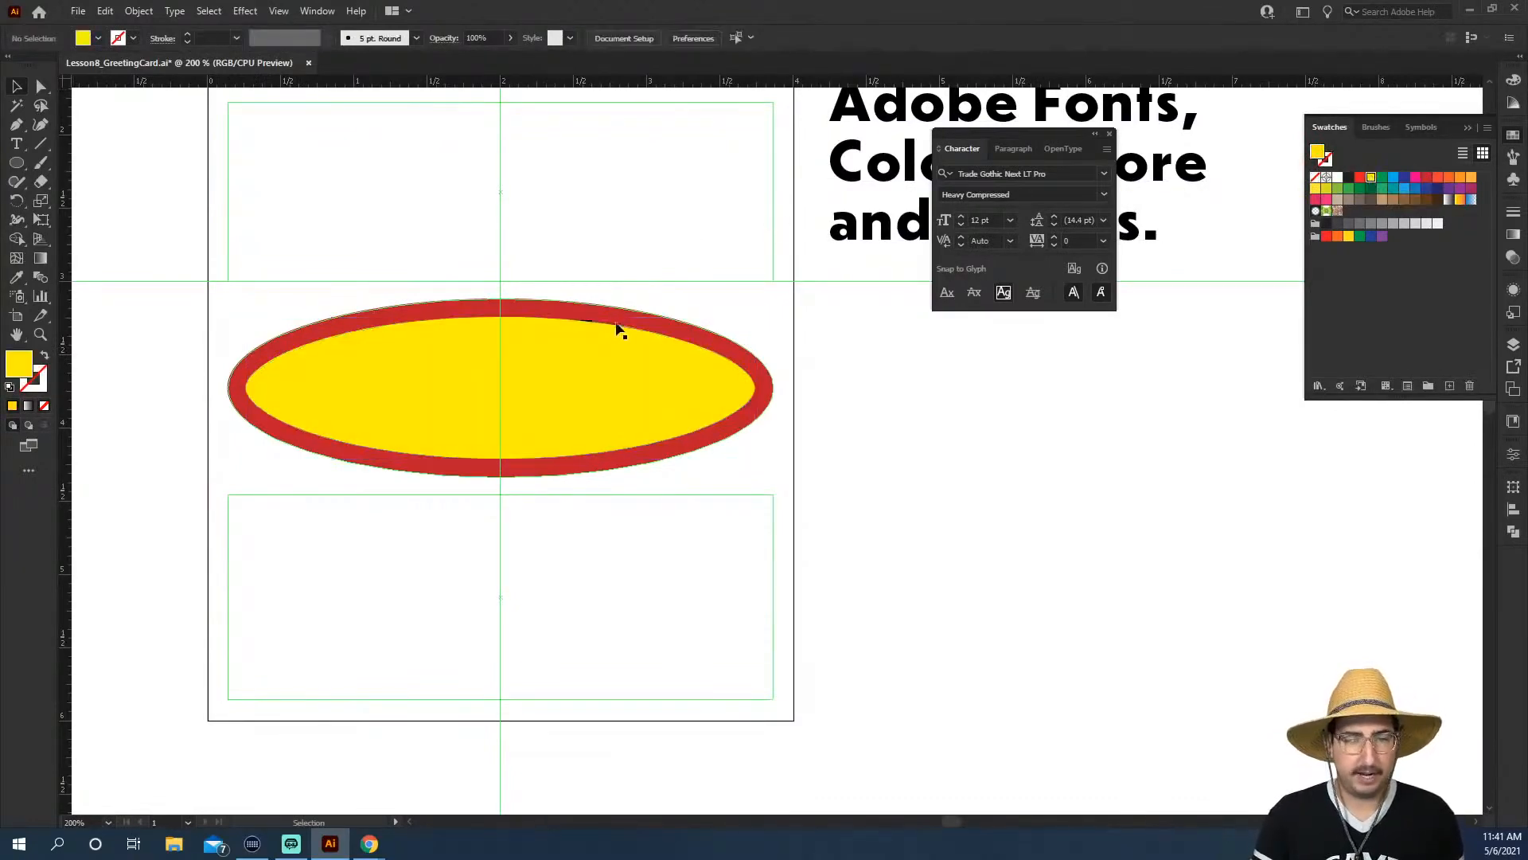
Move the "I LOVE" text above the ellipses and envelope-distort it using the yellow ellipse as the top object
drag(600, 324, 624, 208)
click(713, 284)
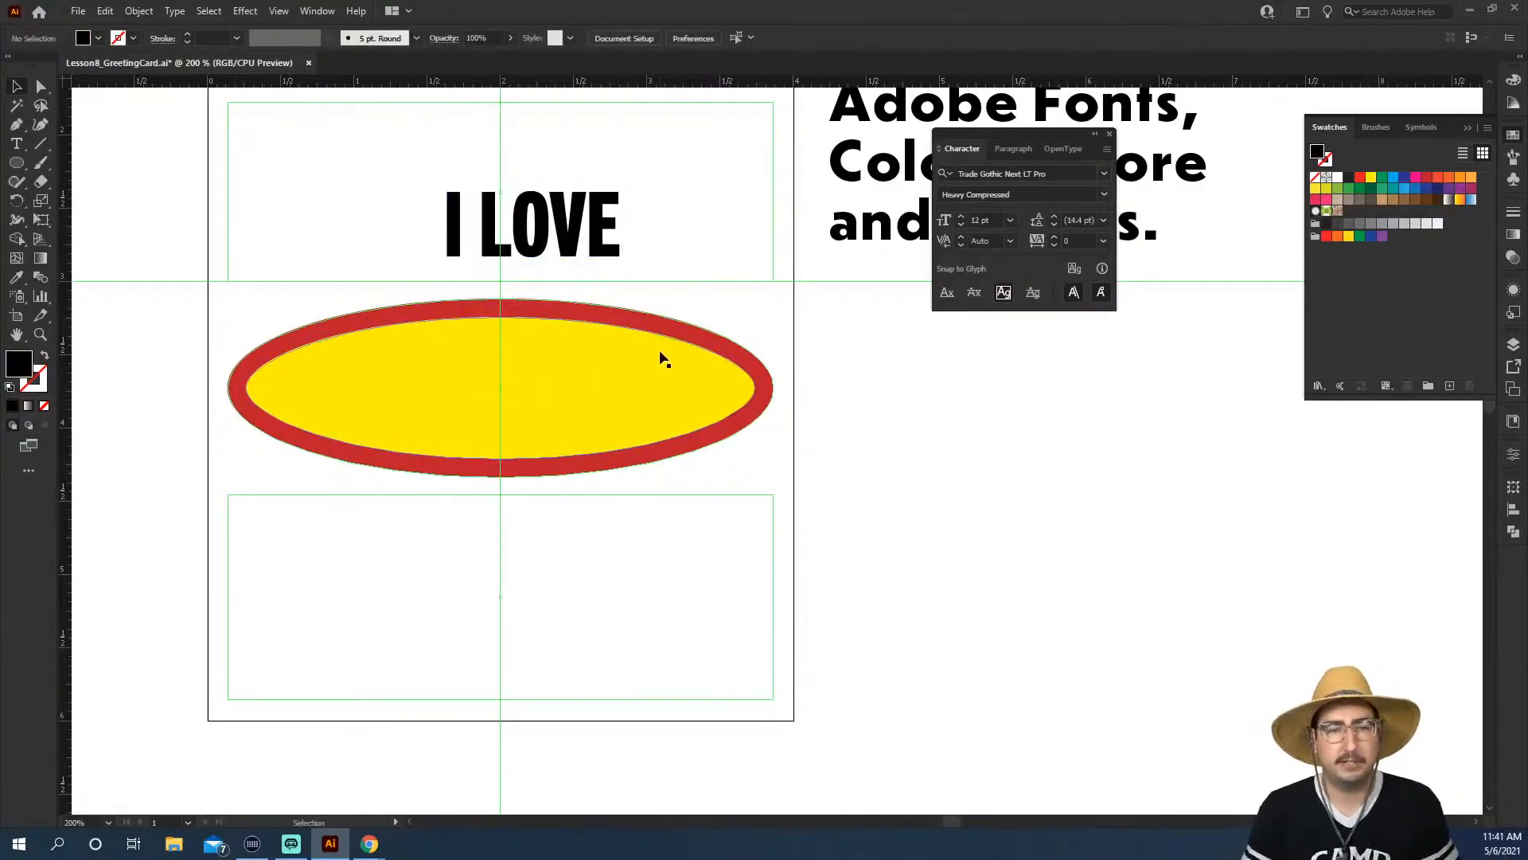
click(598, 261)
shift+click(594, 364)
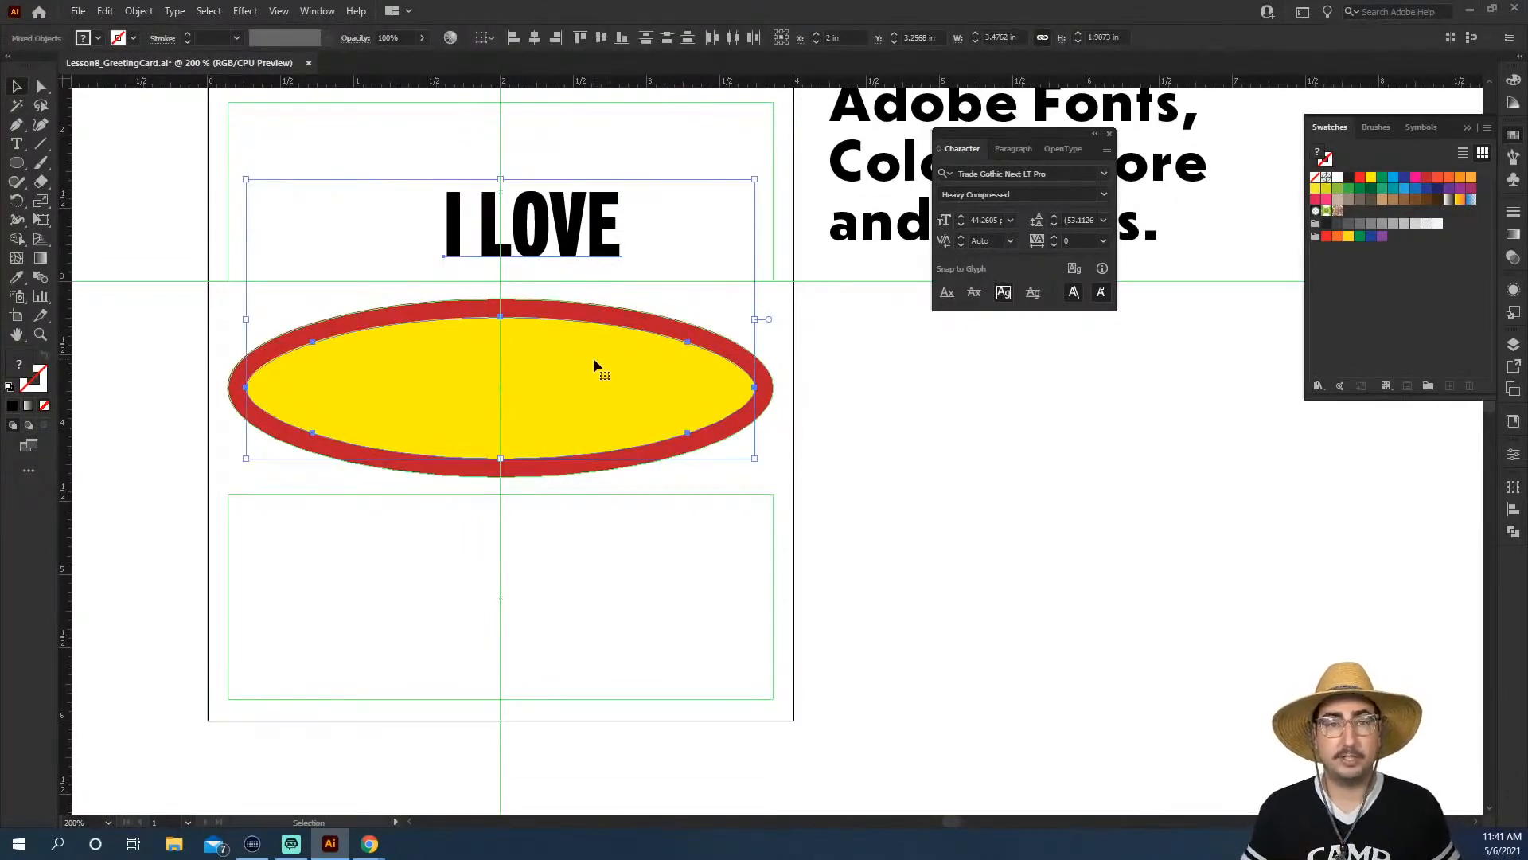
click(139, 11)
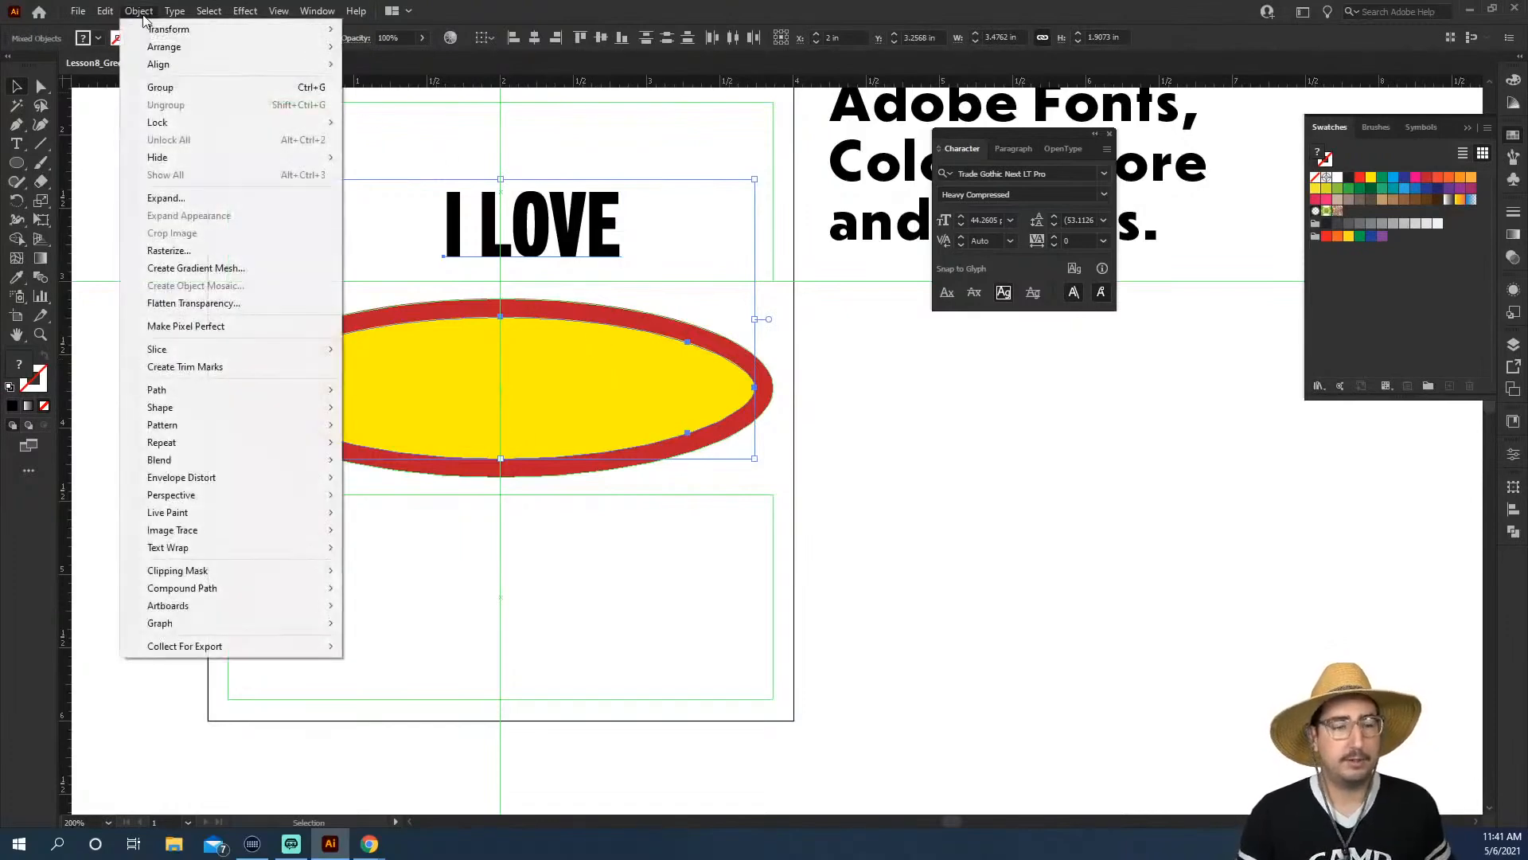
mouse_move(317, 482)
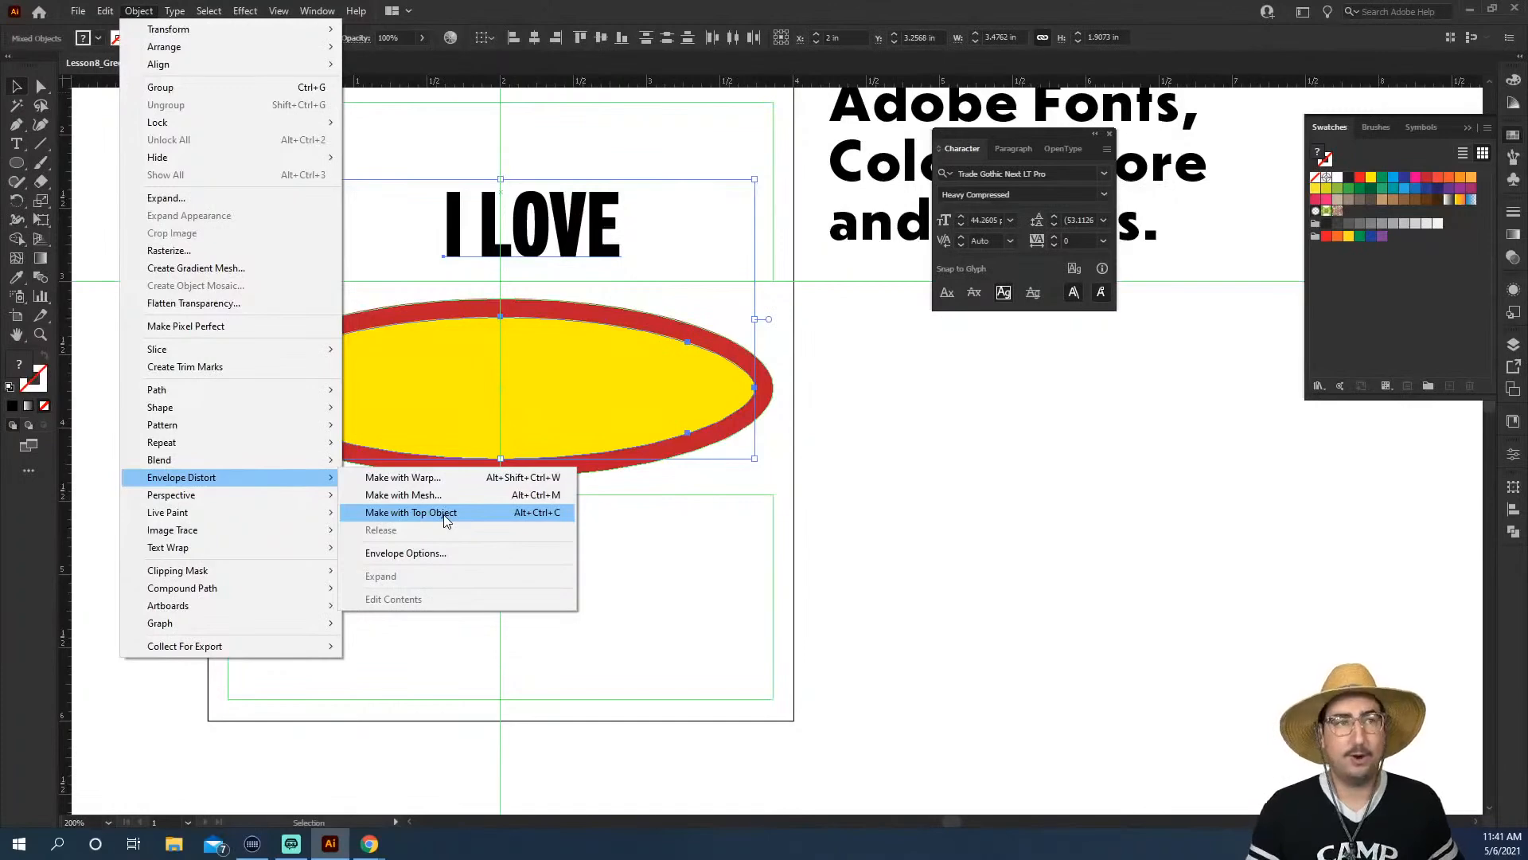
click(446, 516)
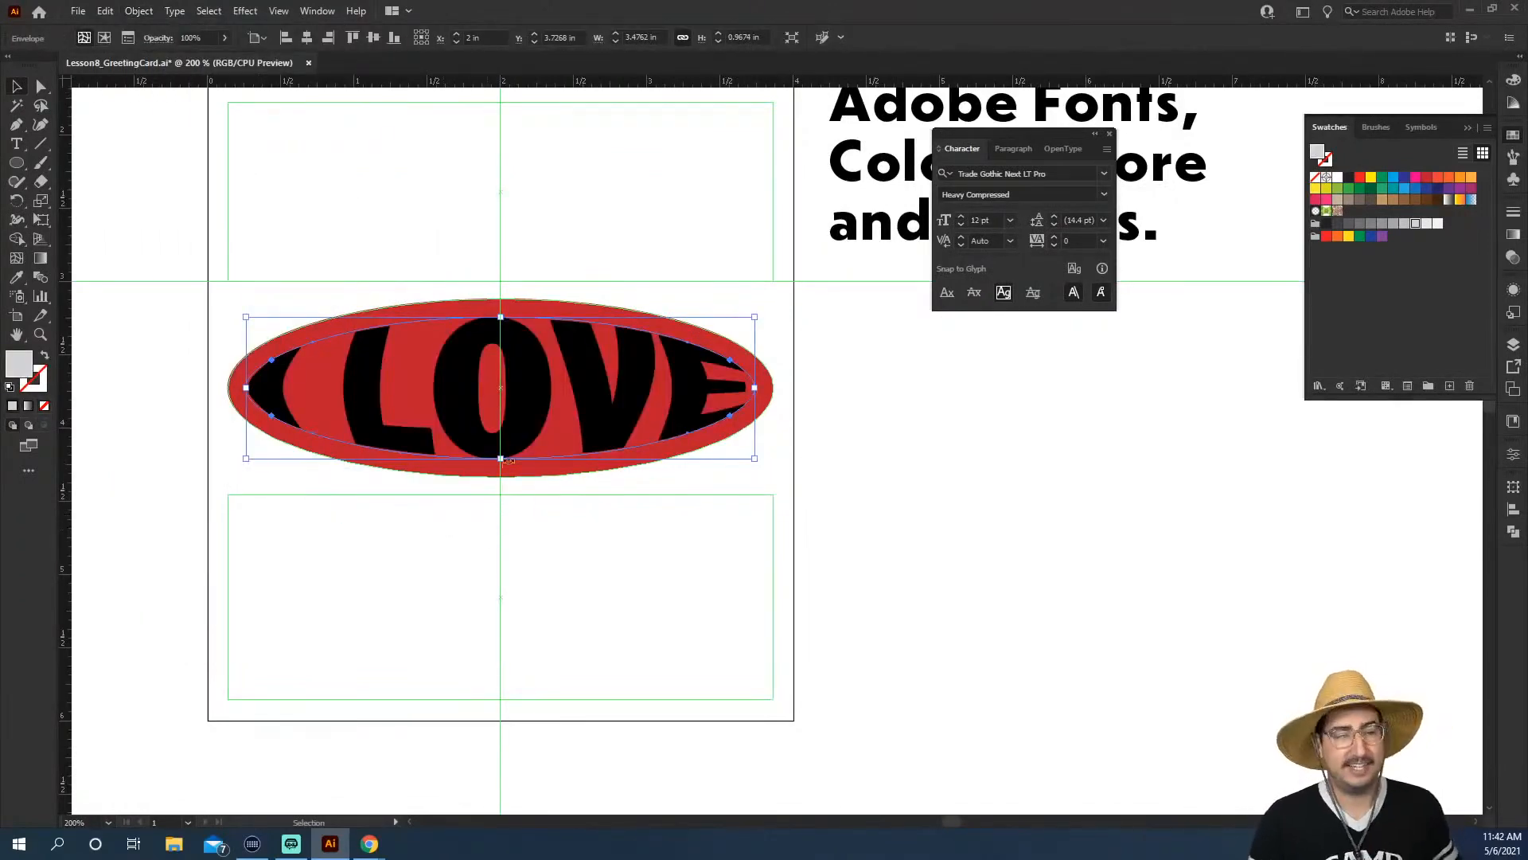
click(553, 583)
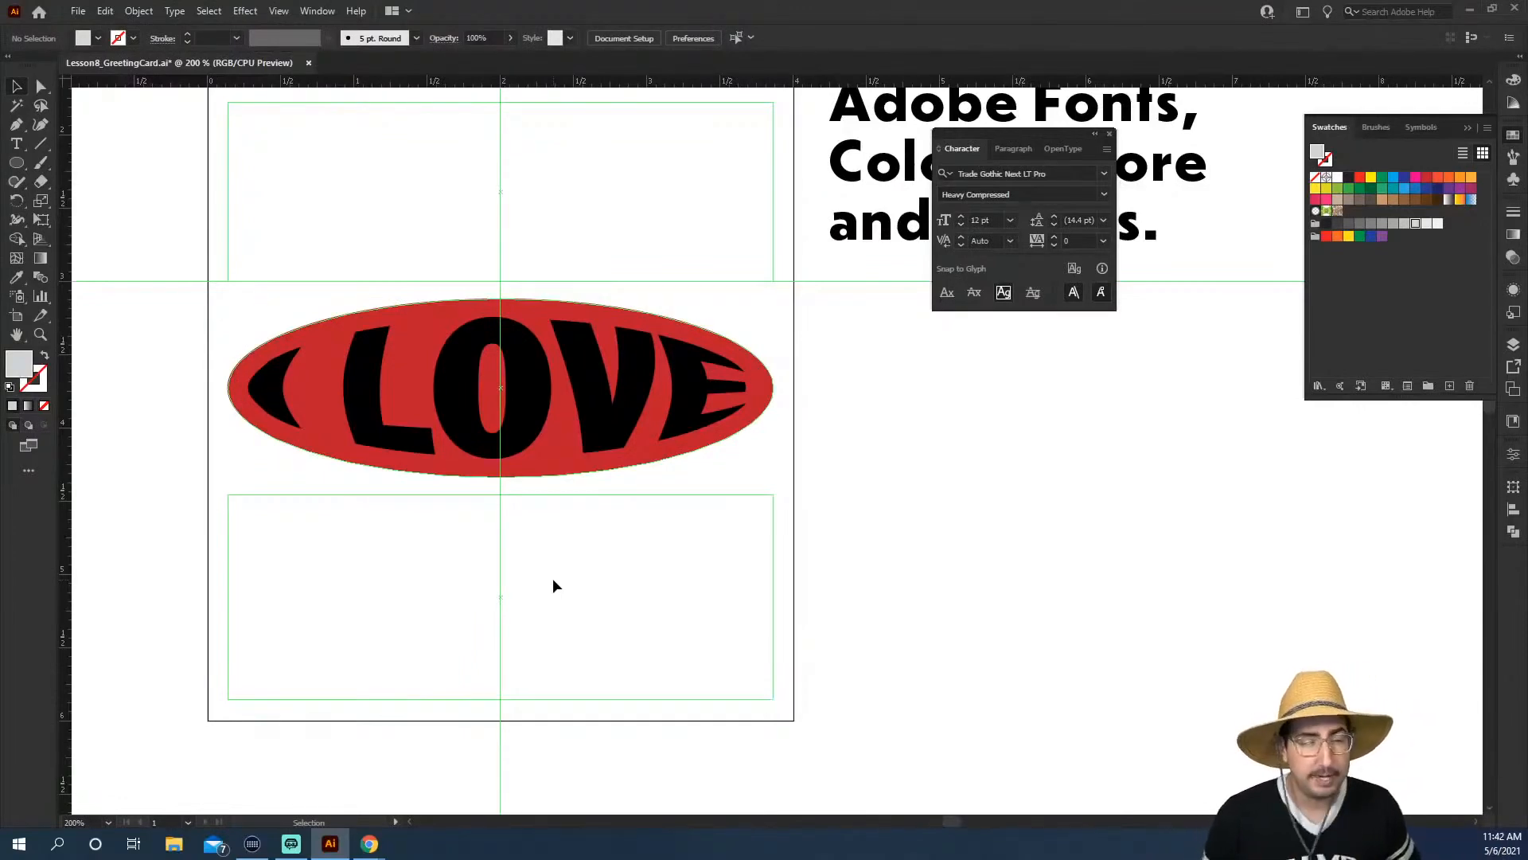
Center-align the "I LOVE" text inside its envelope and move it back to the middle of the red ellipse
click(552, 387)
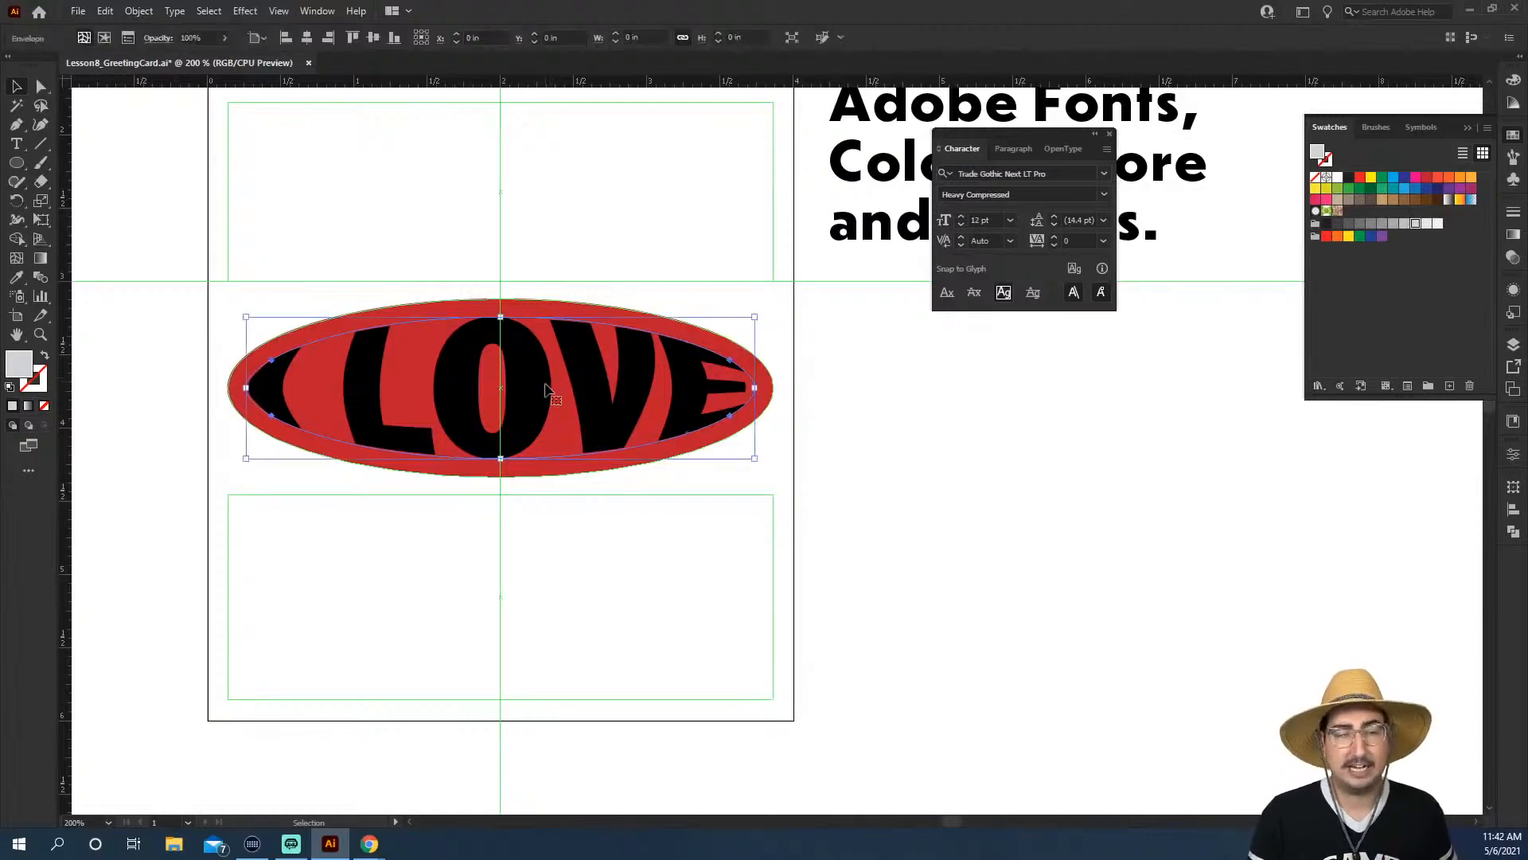
double_click(552, 386)
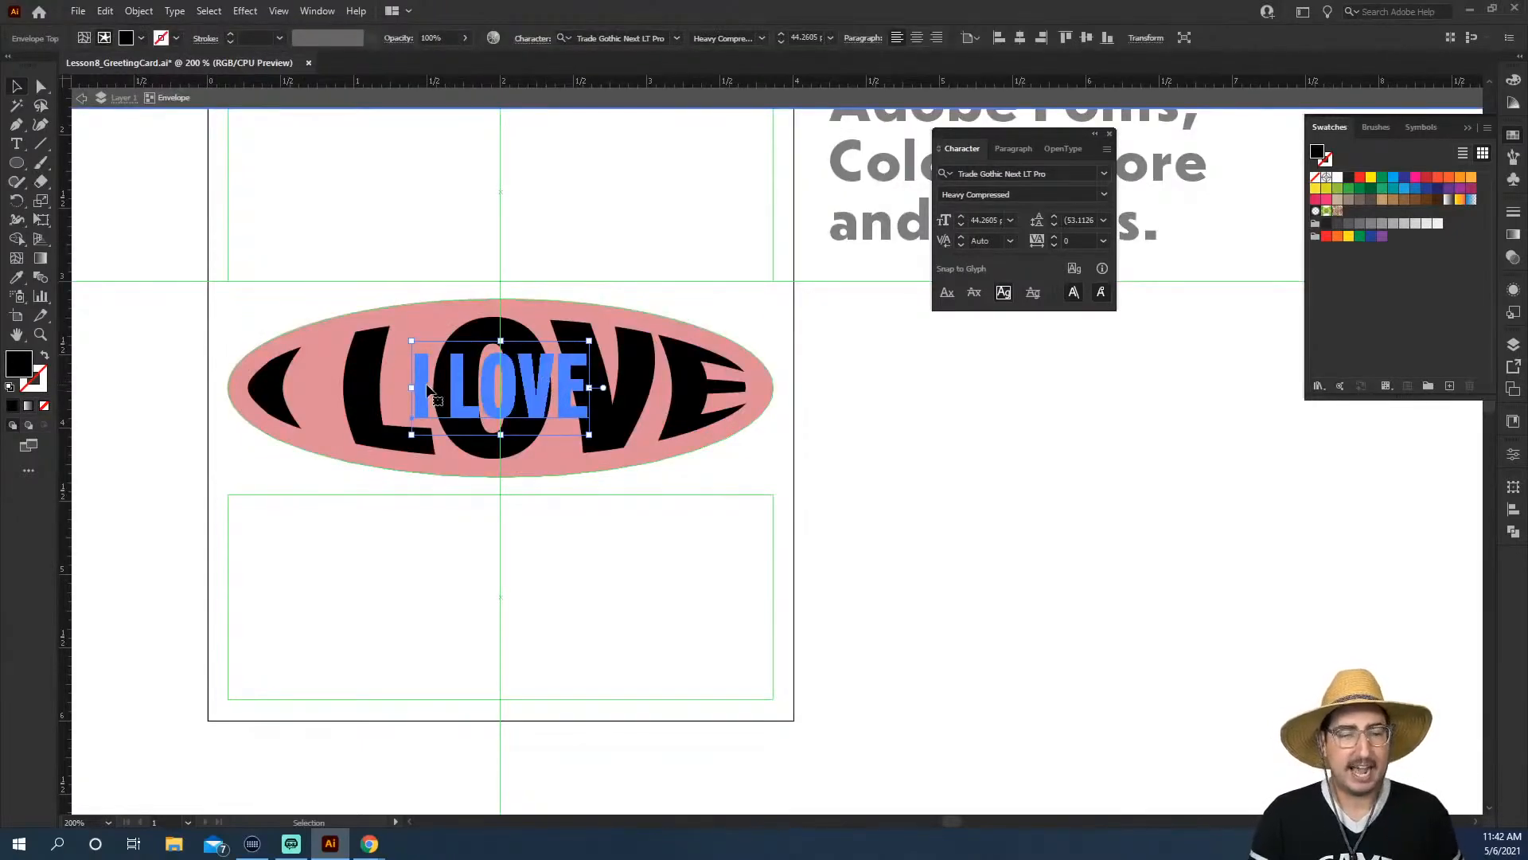
click(917, 39)
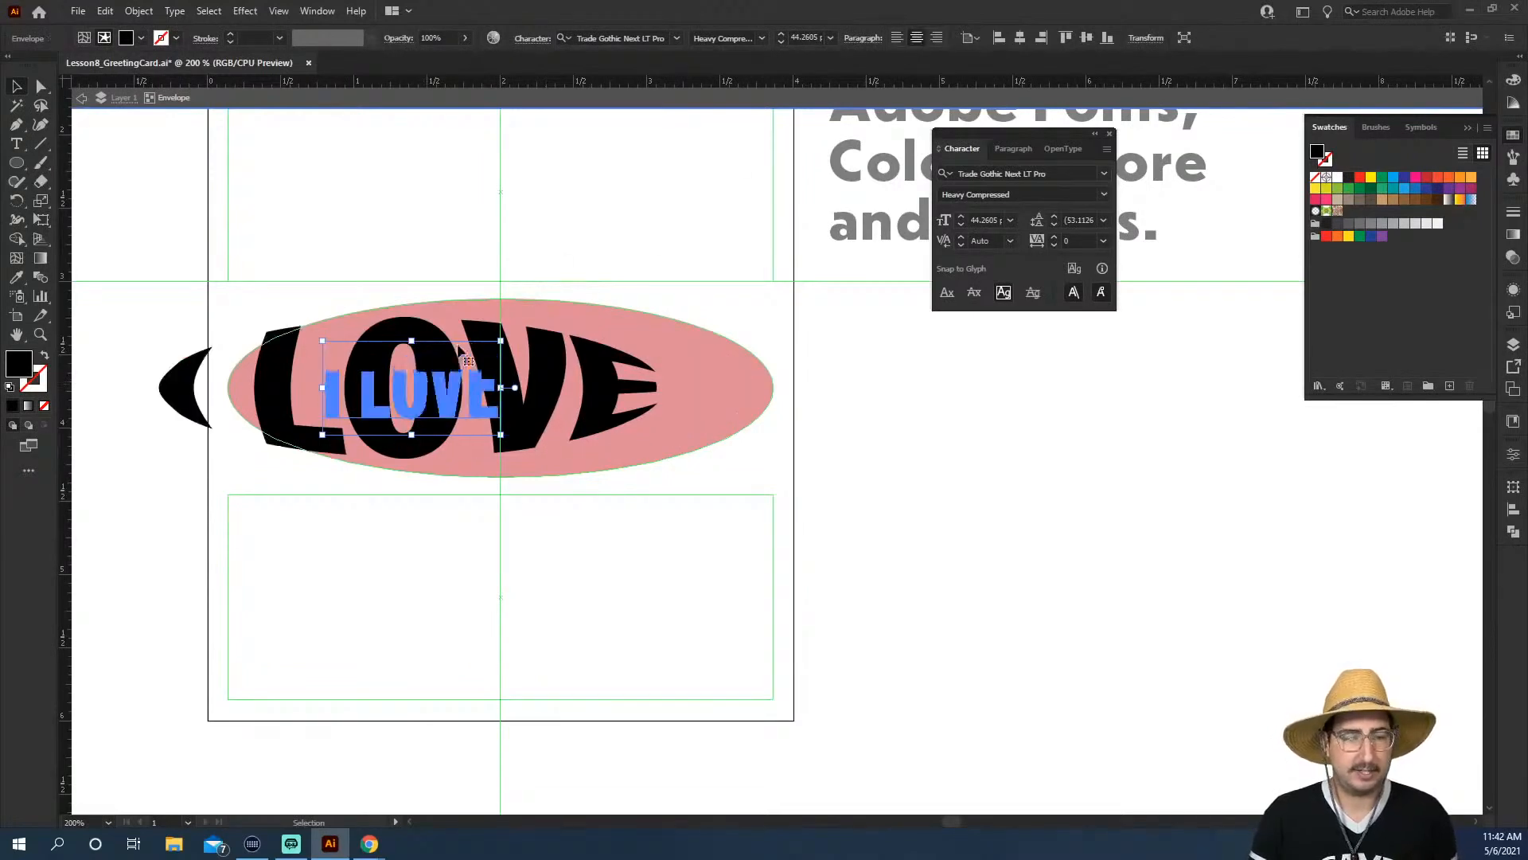
drag(436, 404, 521, 403)
Insert a period and separating spaces before "I LOVE" in the envelope's text
key(t)
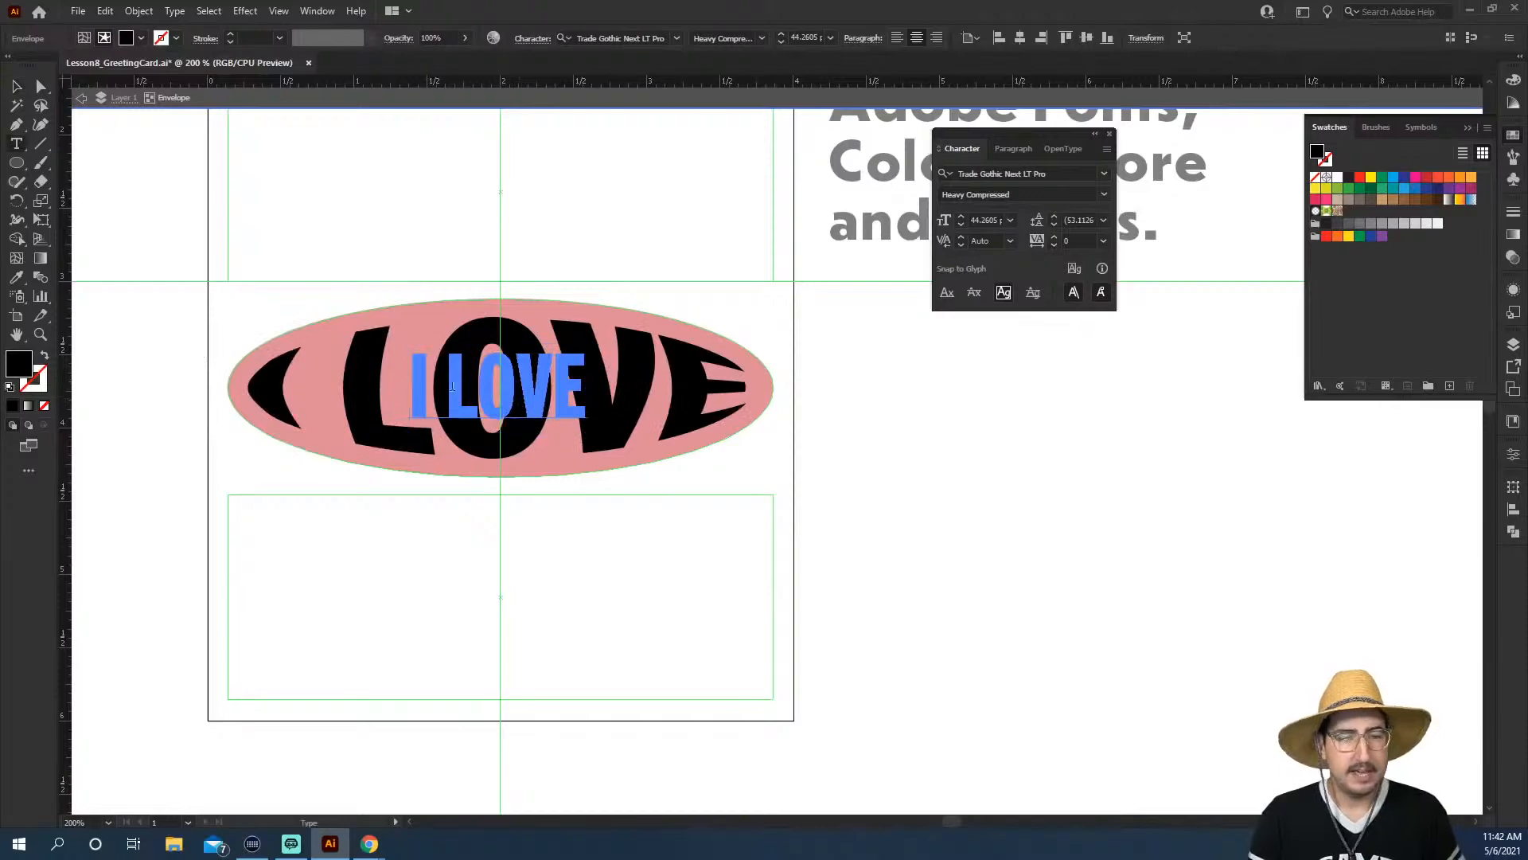
click(416, 381)
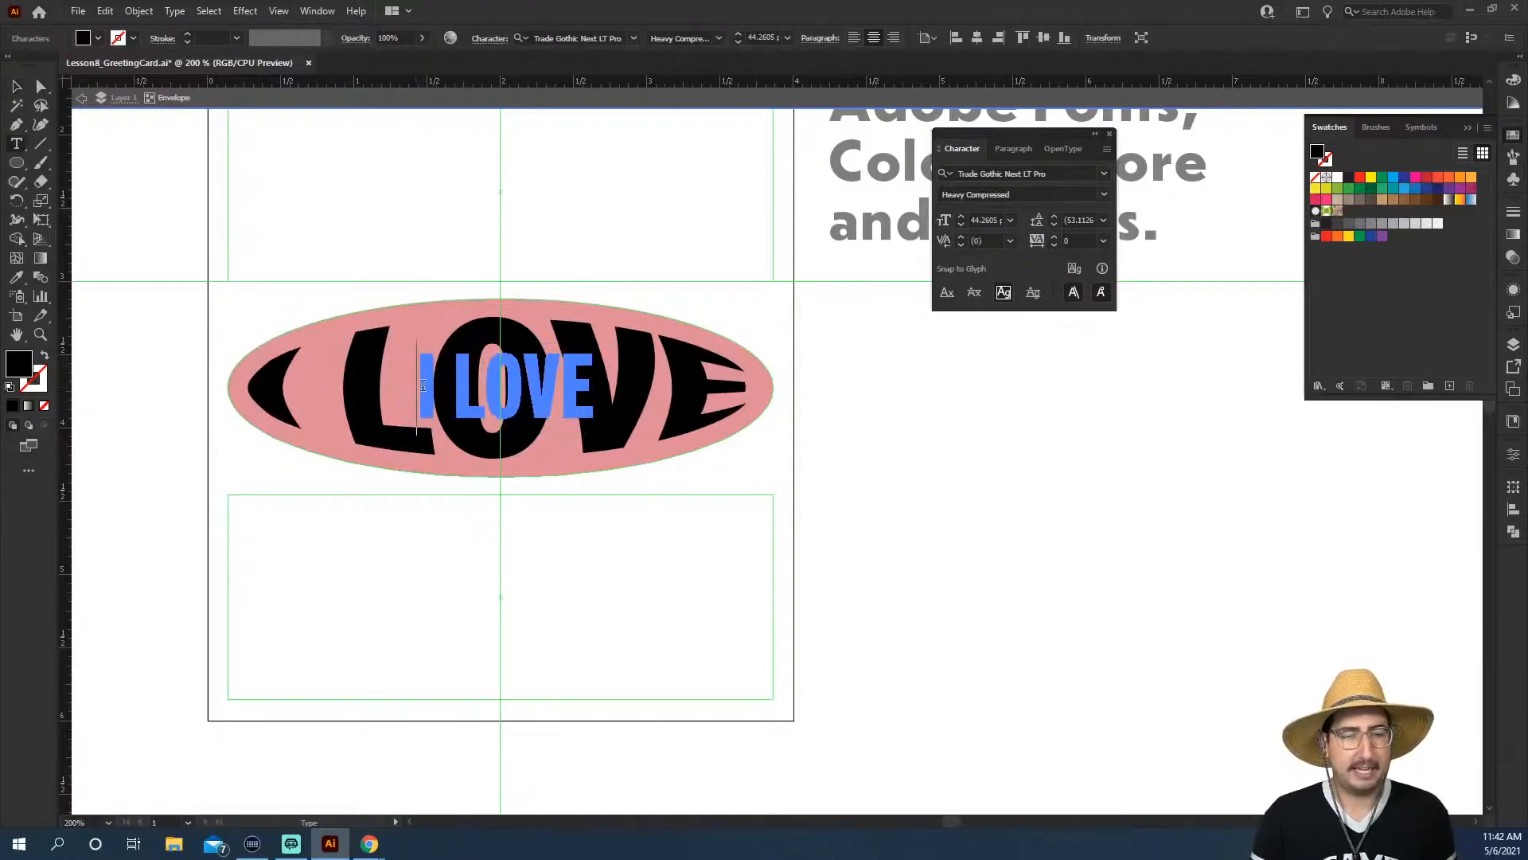
key(Left)
key(Left)
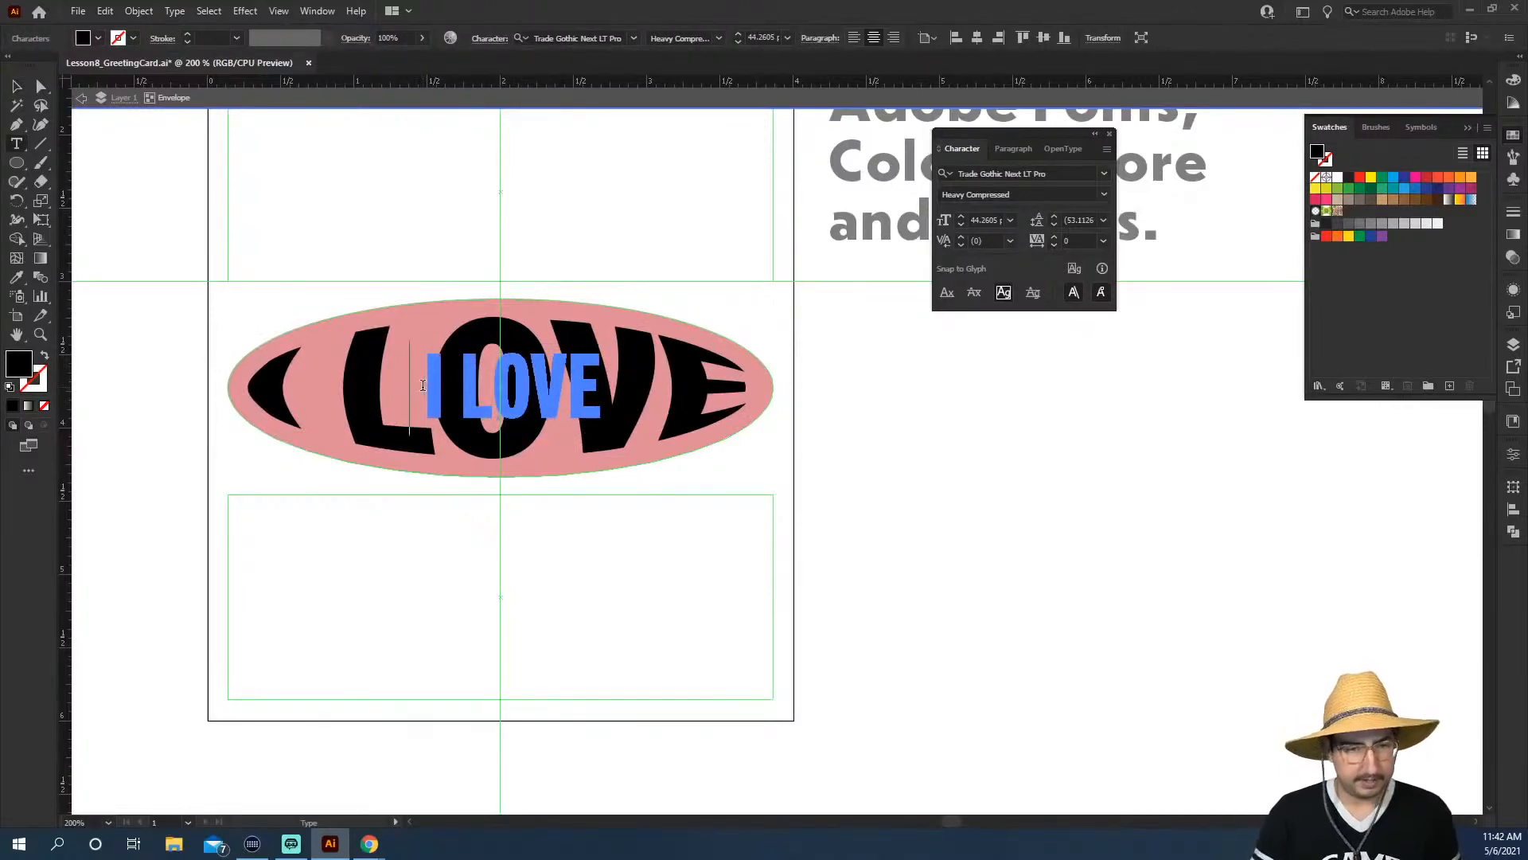
text(.)
Add a space and a period after "I LOVE" in the envelope's text and leave envelope editing
key(Right)
key(Right)
key(Right)
key(Right)
key(Right)
key(Right)
key(Right)
key(Right)
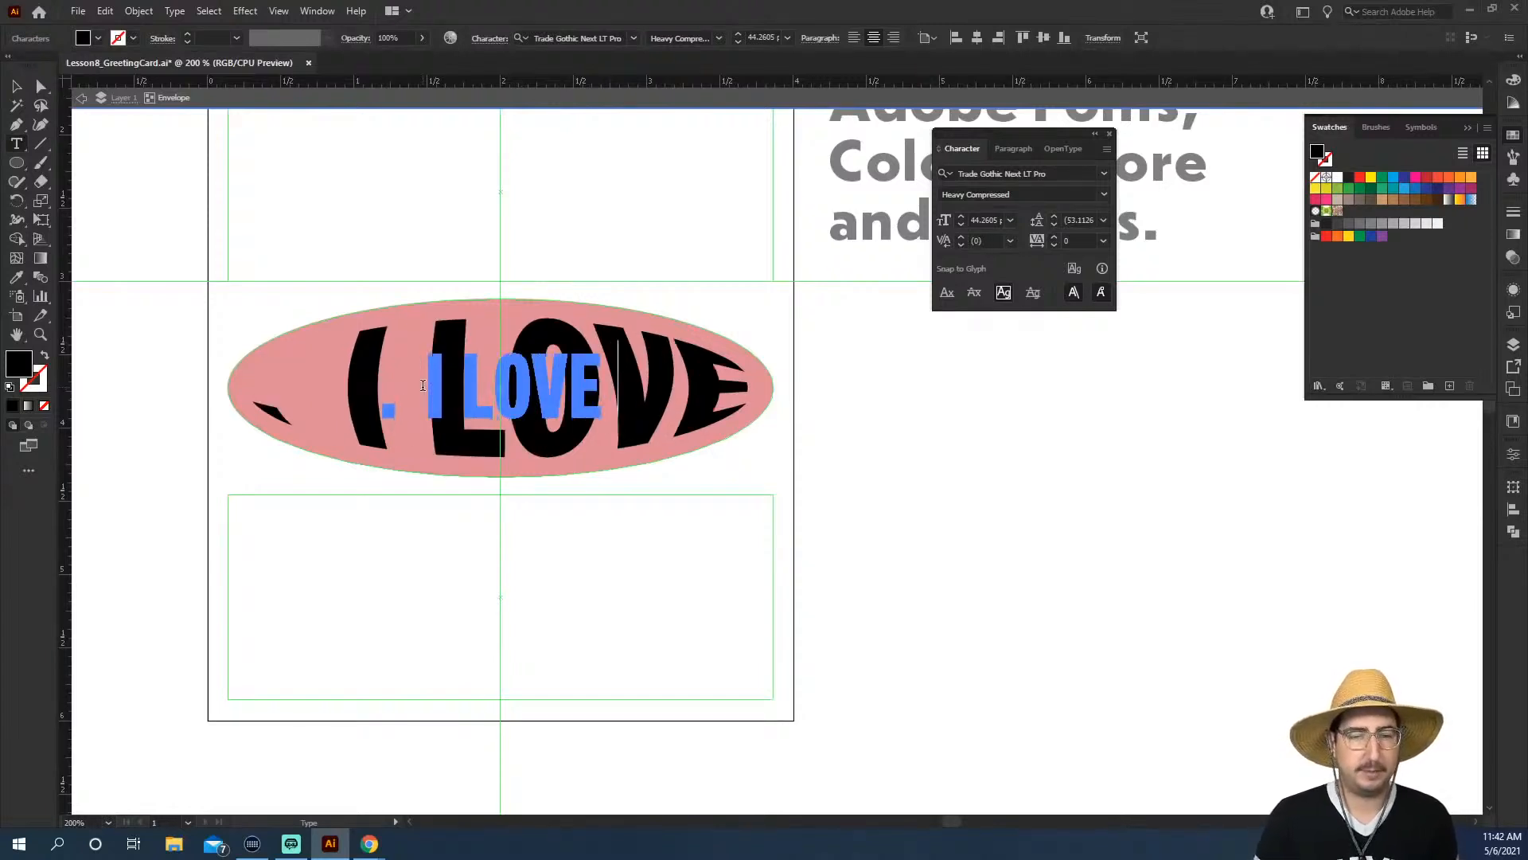
text(.)
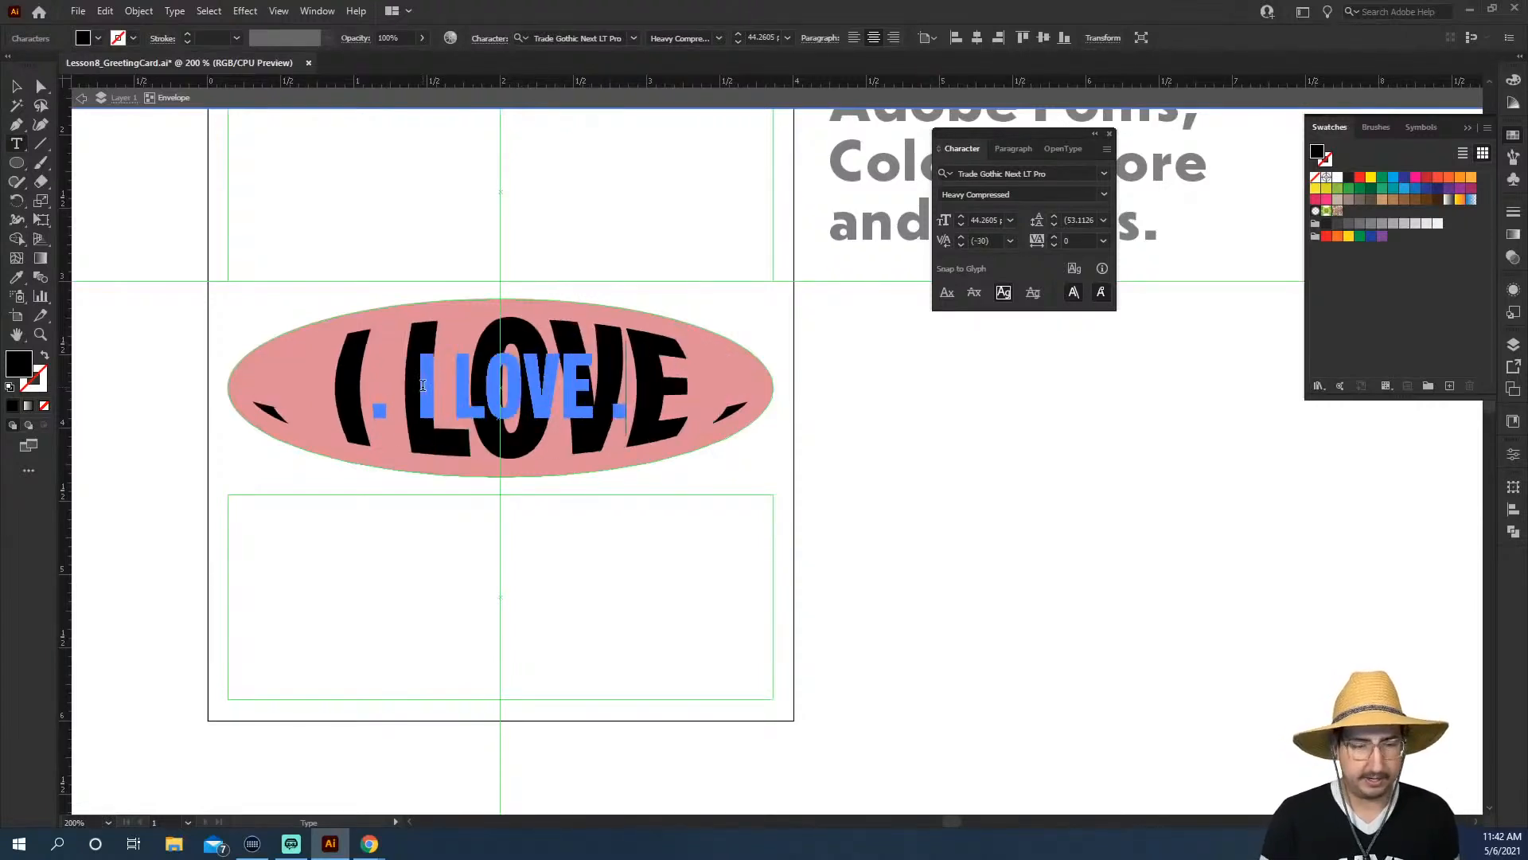
click(16, 86)
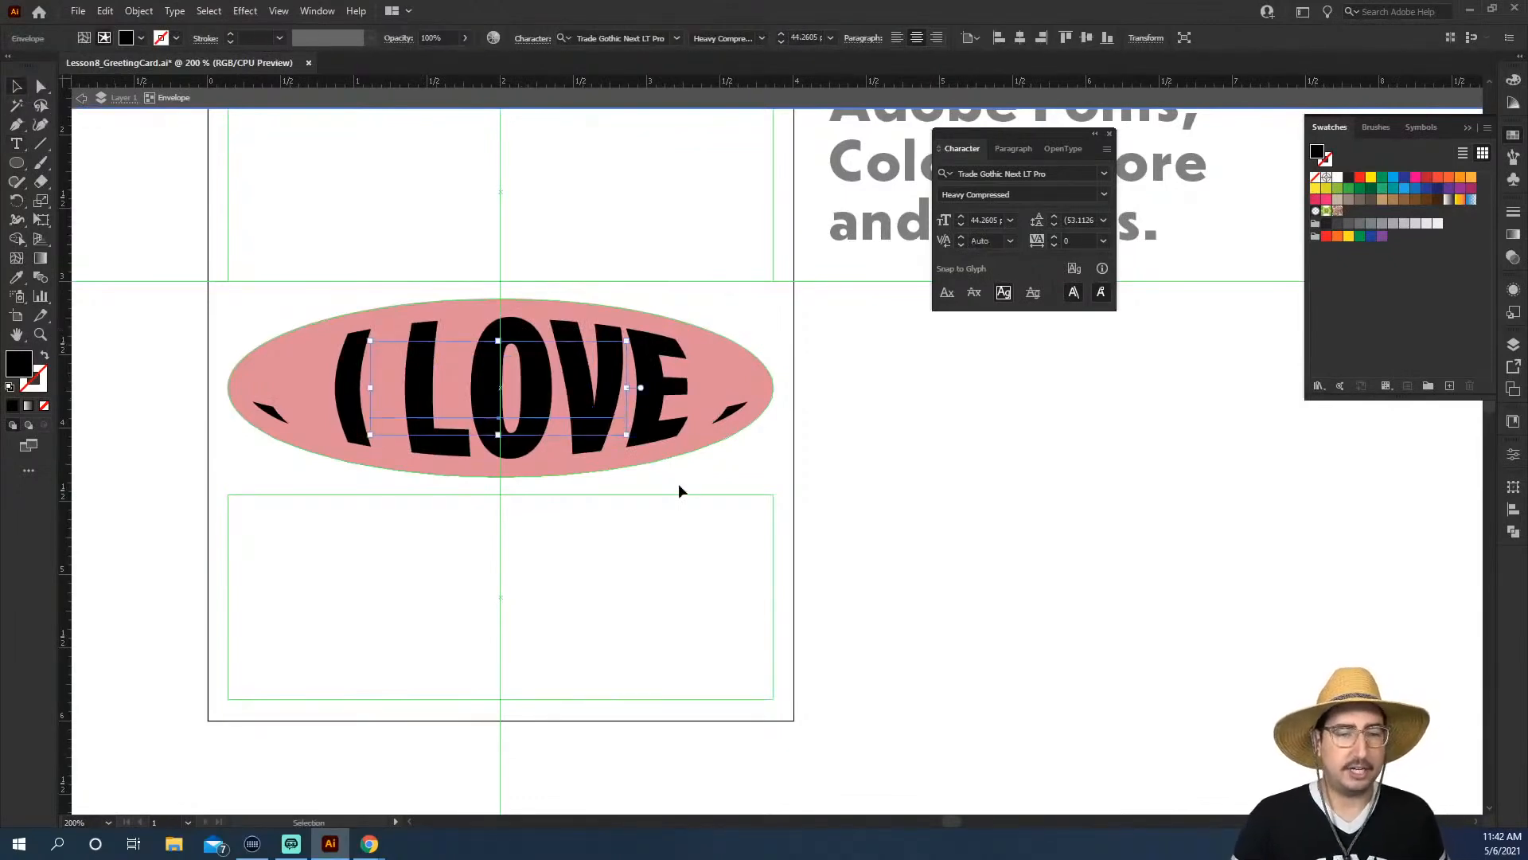
double_click(624, 216)
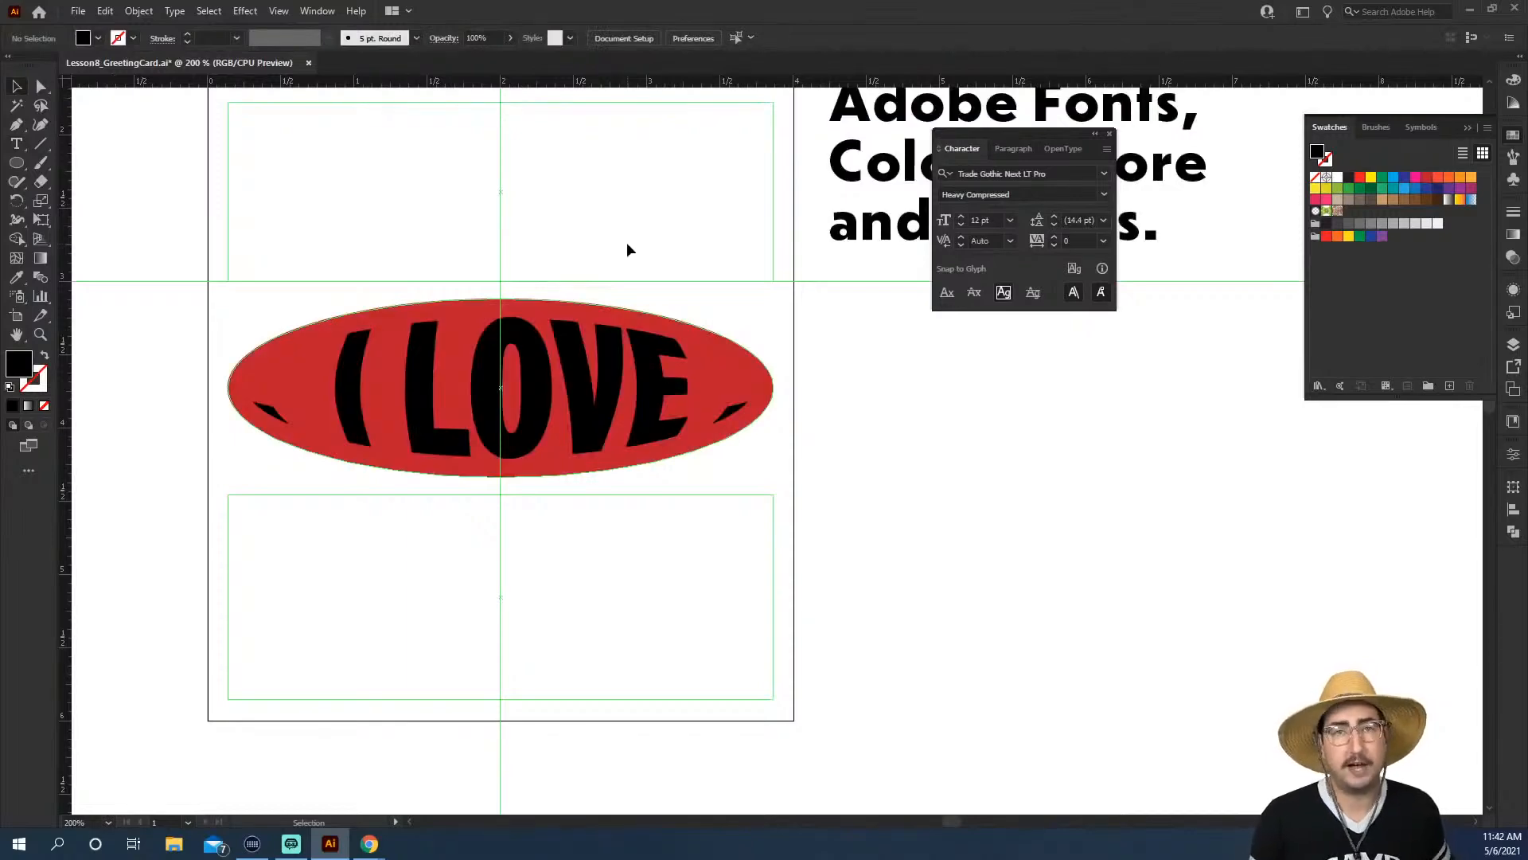
Expand the "I LOVE" envelope with the Object and Fill options enabled
click(603, 387)
click(283, 194)
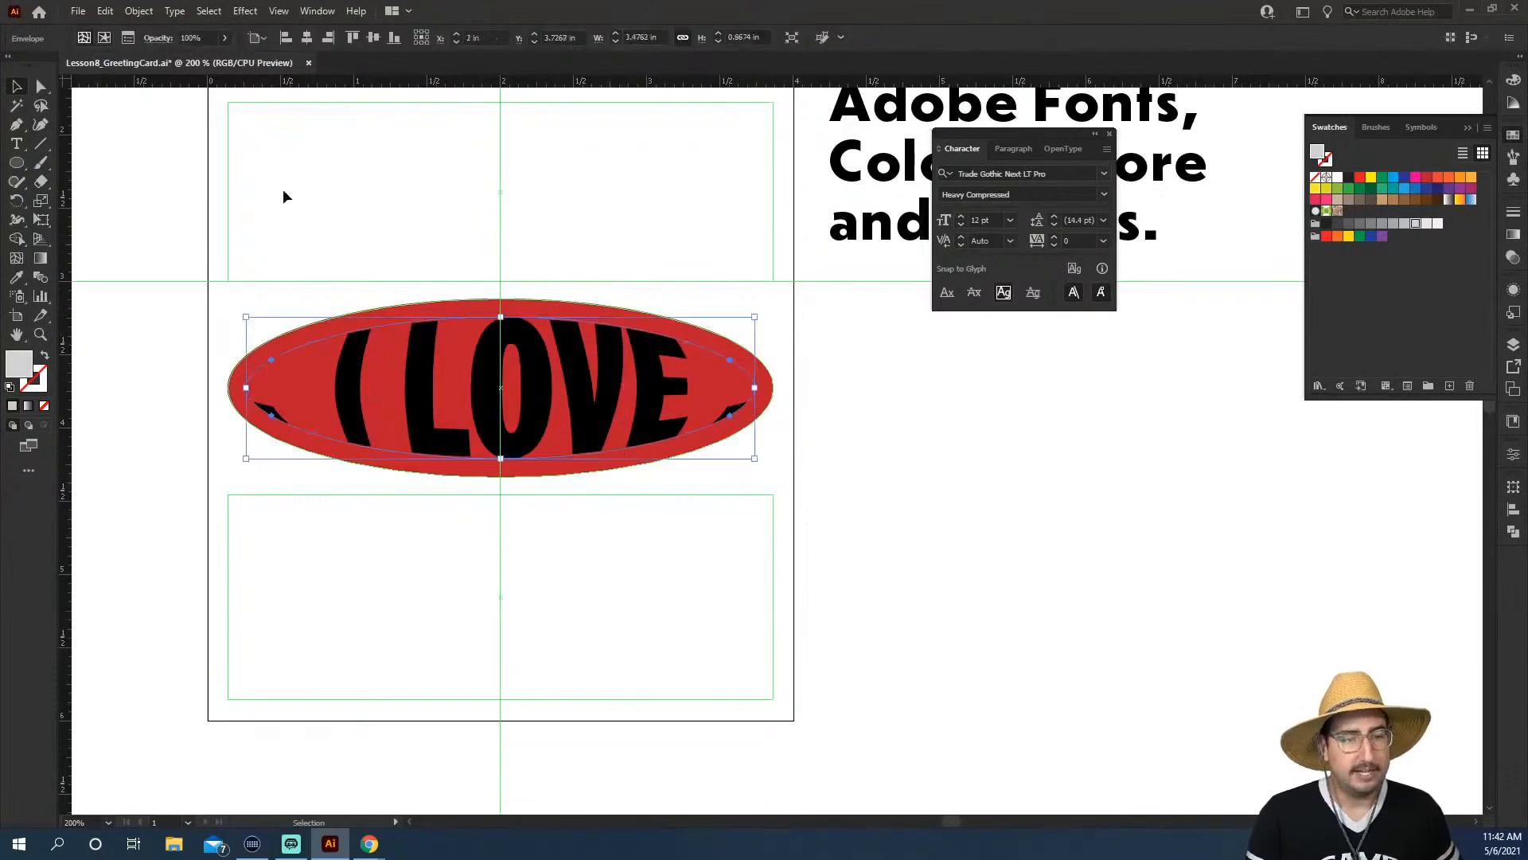
click(466, 404)
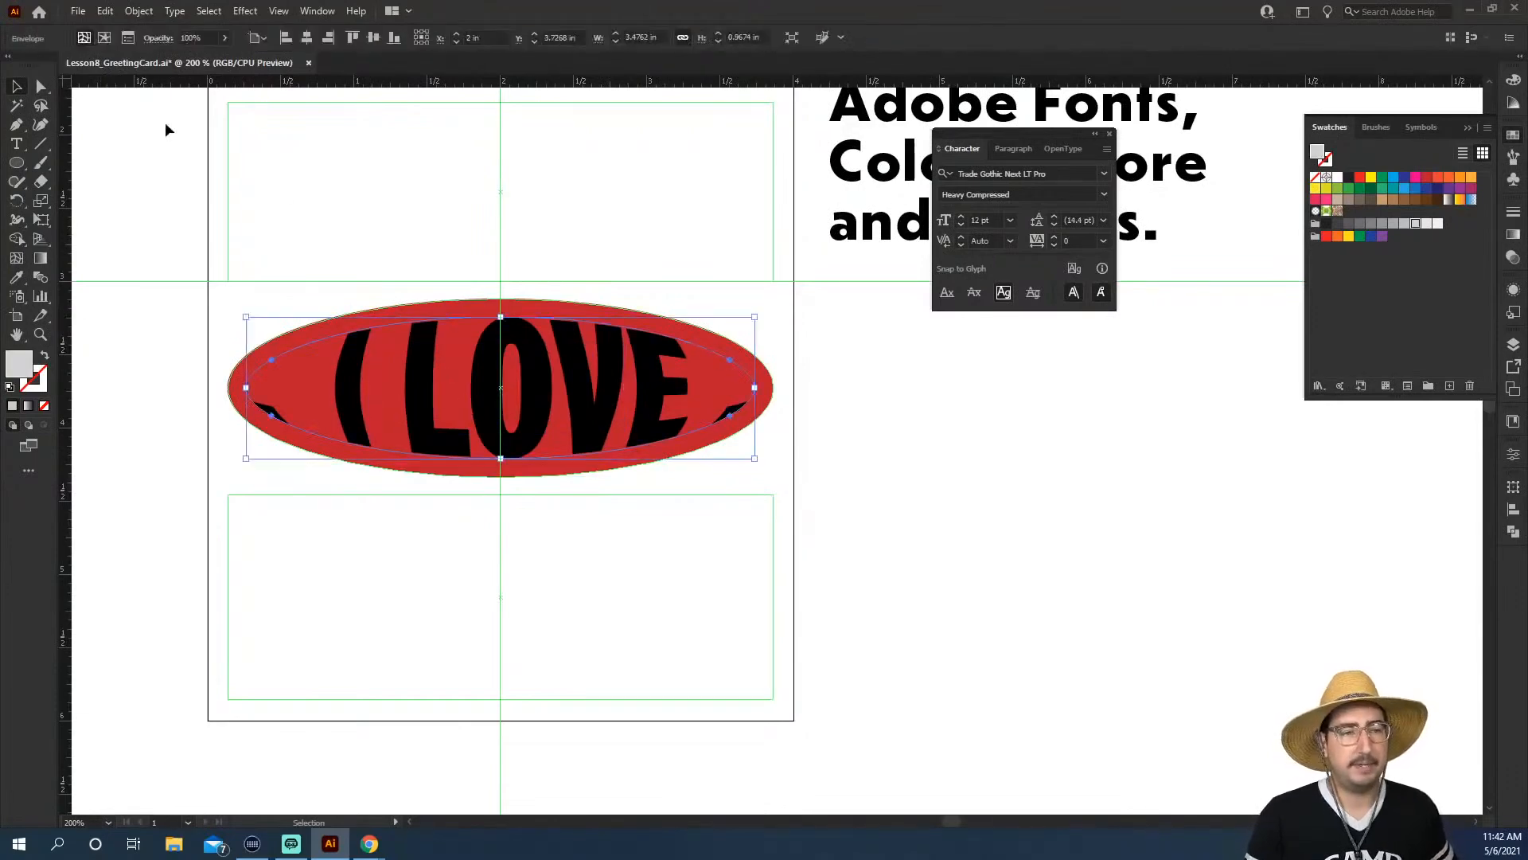
click(139, 11)
click(188, 200)
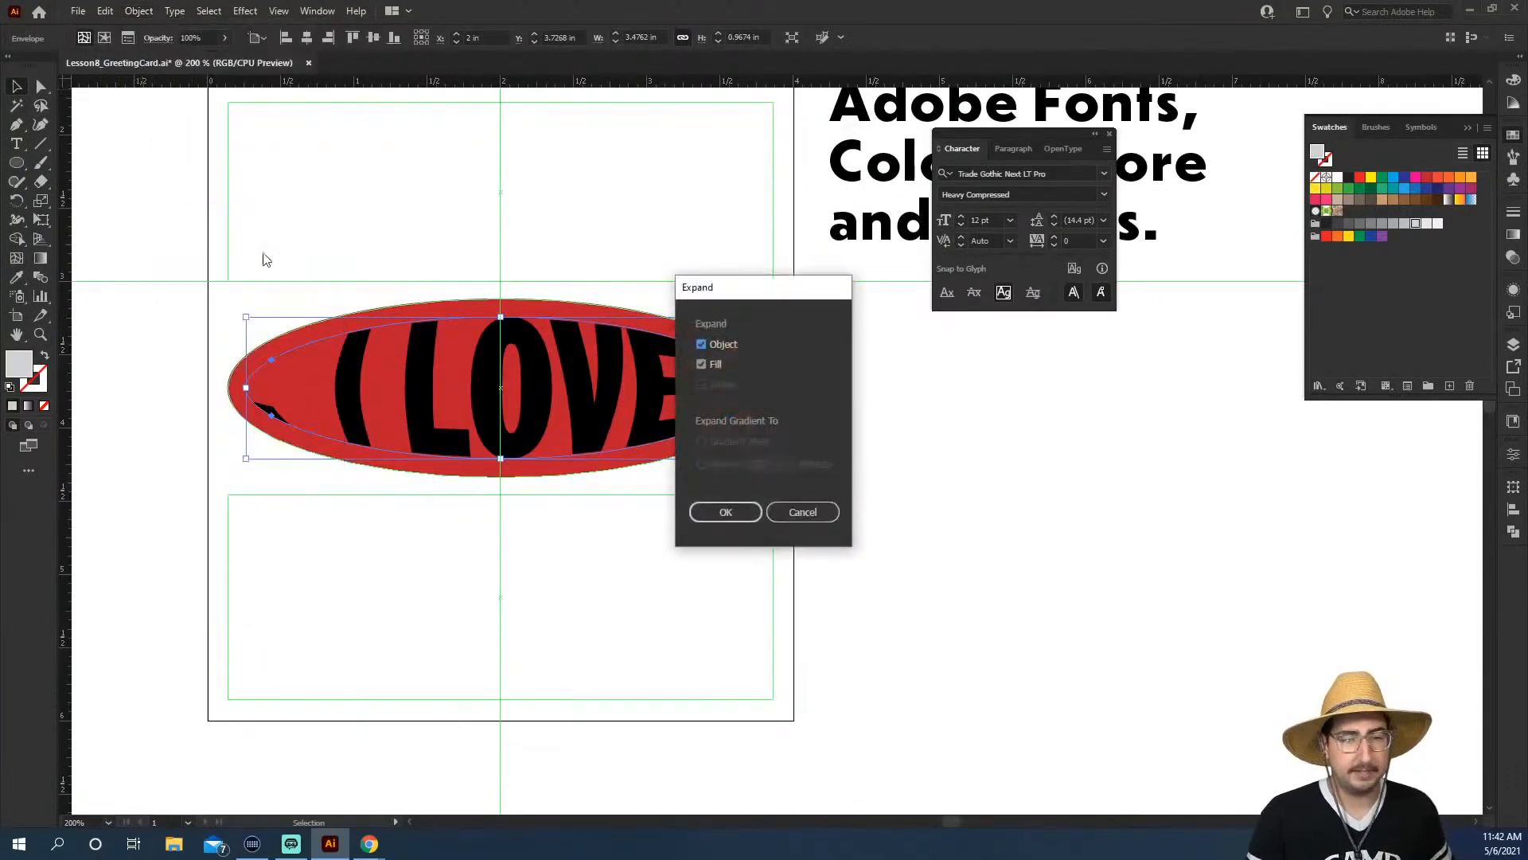
click(721, 513)
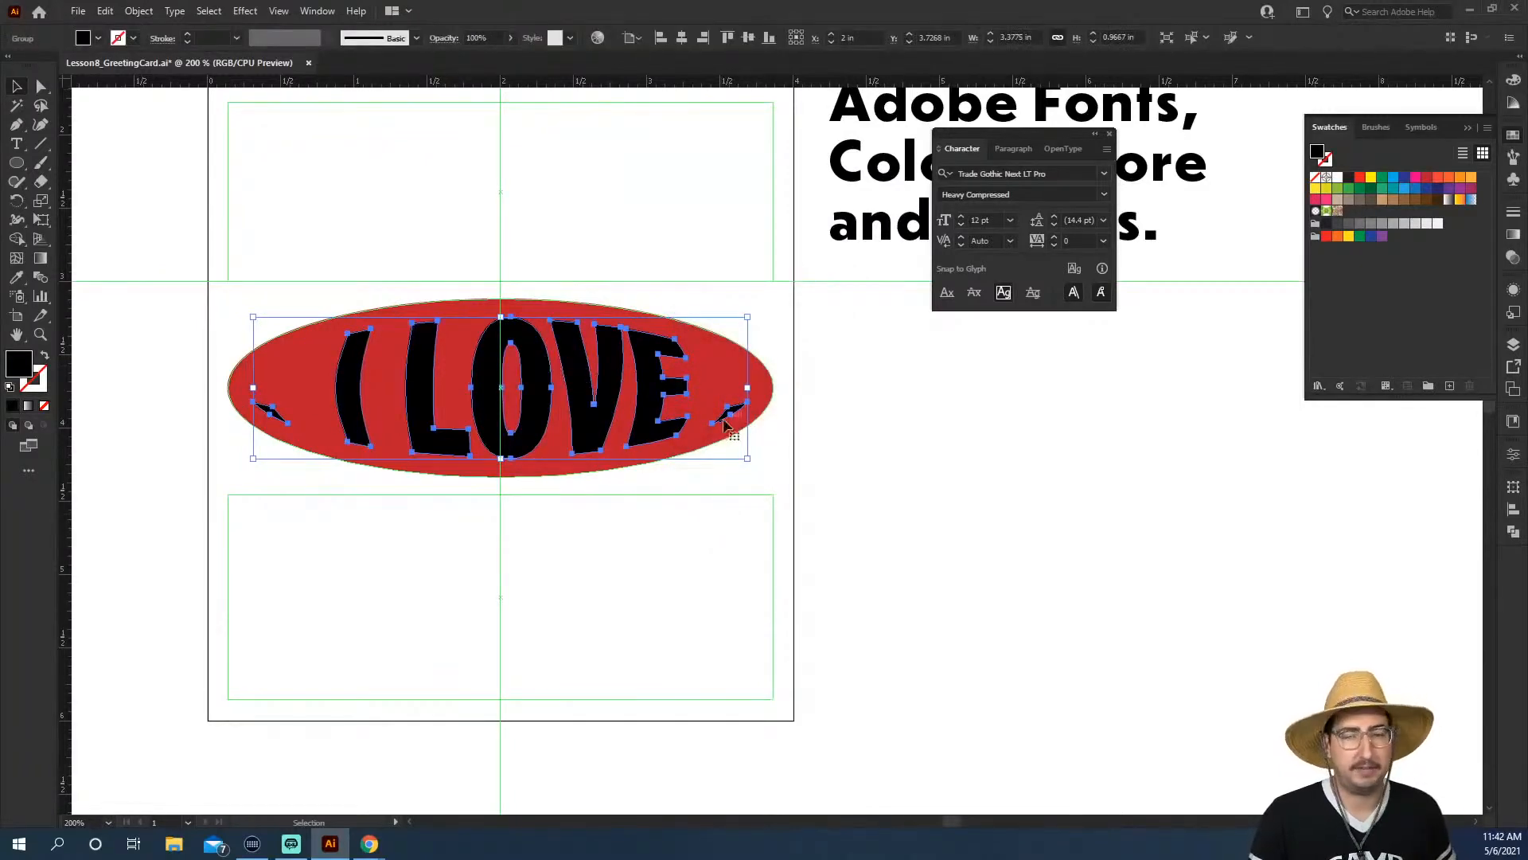
Isolate the expanded lettering group and delete the distorted periods at both ends of "I LOVE"
double_click(731, 411)
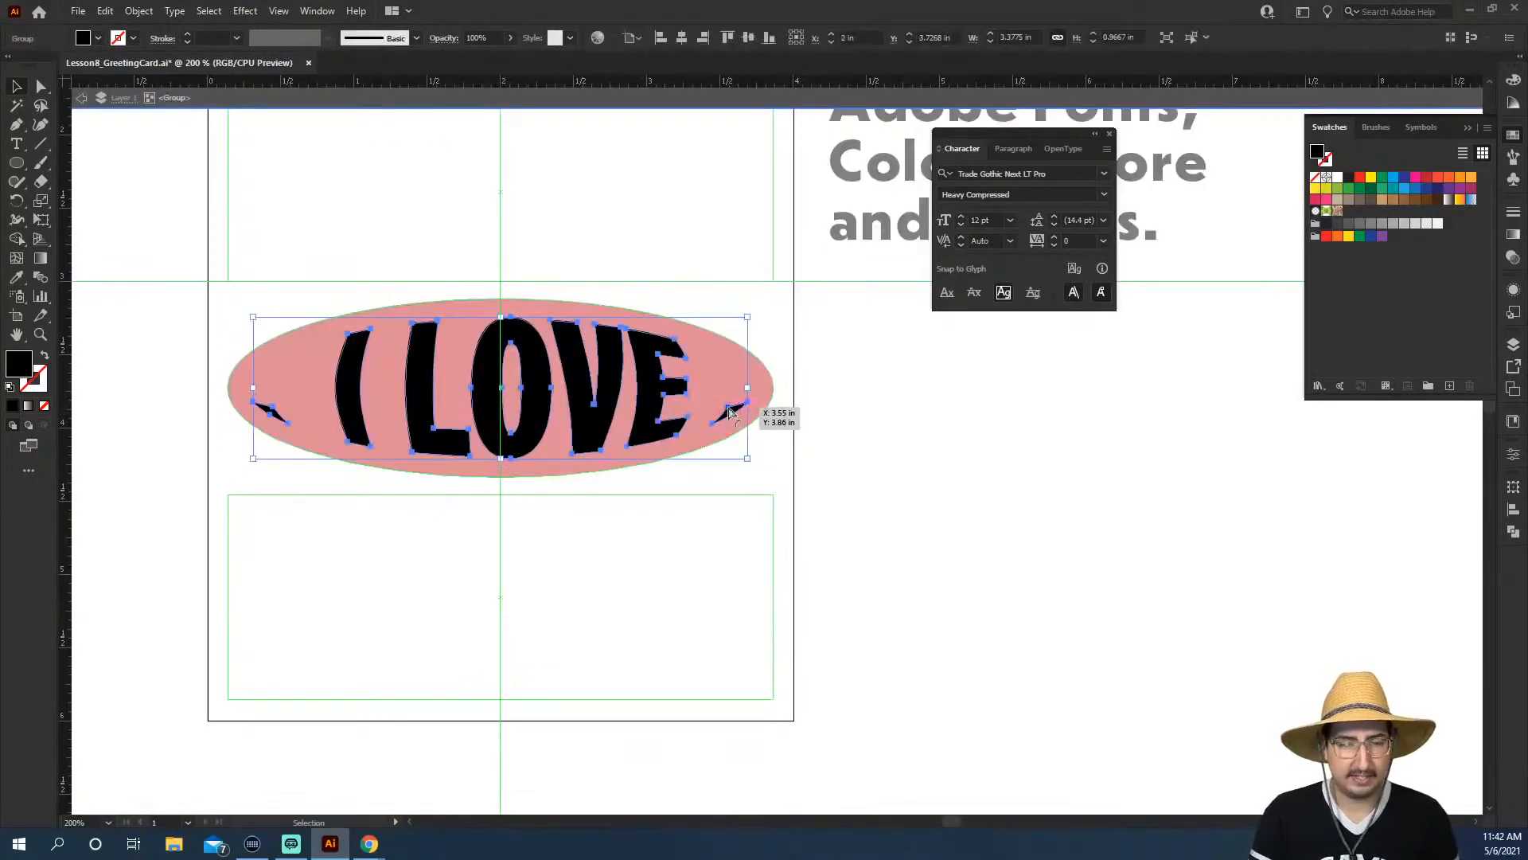
key(a)
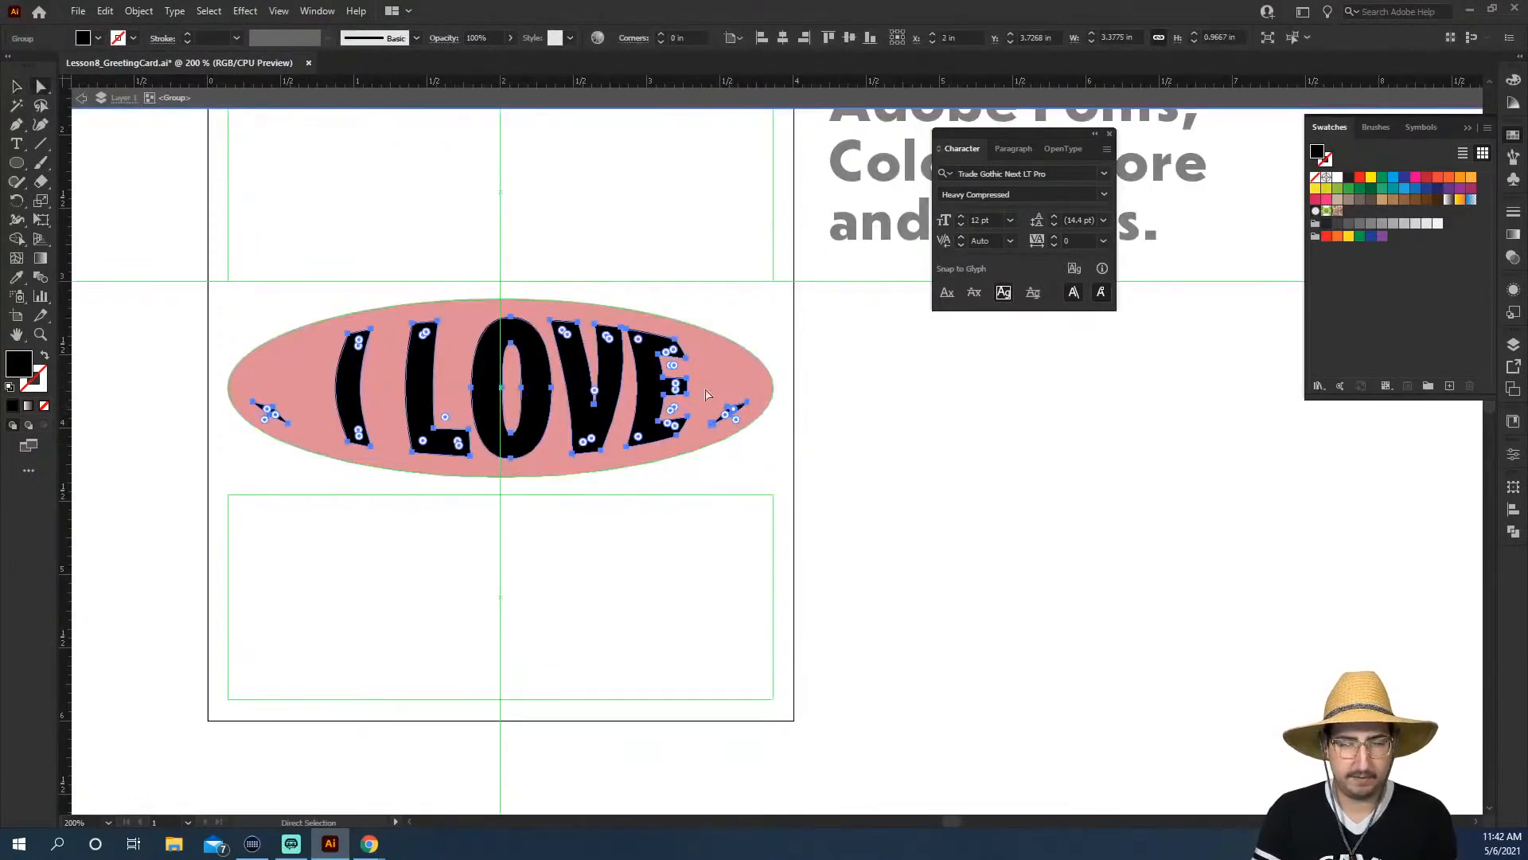
drag(701, 394, 751, 436)
key(Delete)
drag(291, 384, 238, 439)
key(Delete)
double_click(864, 514)
key(v)
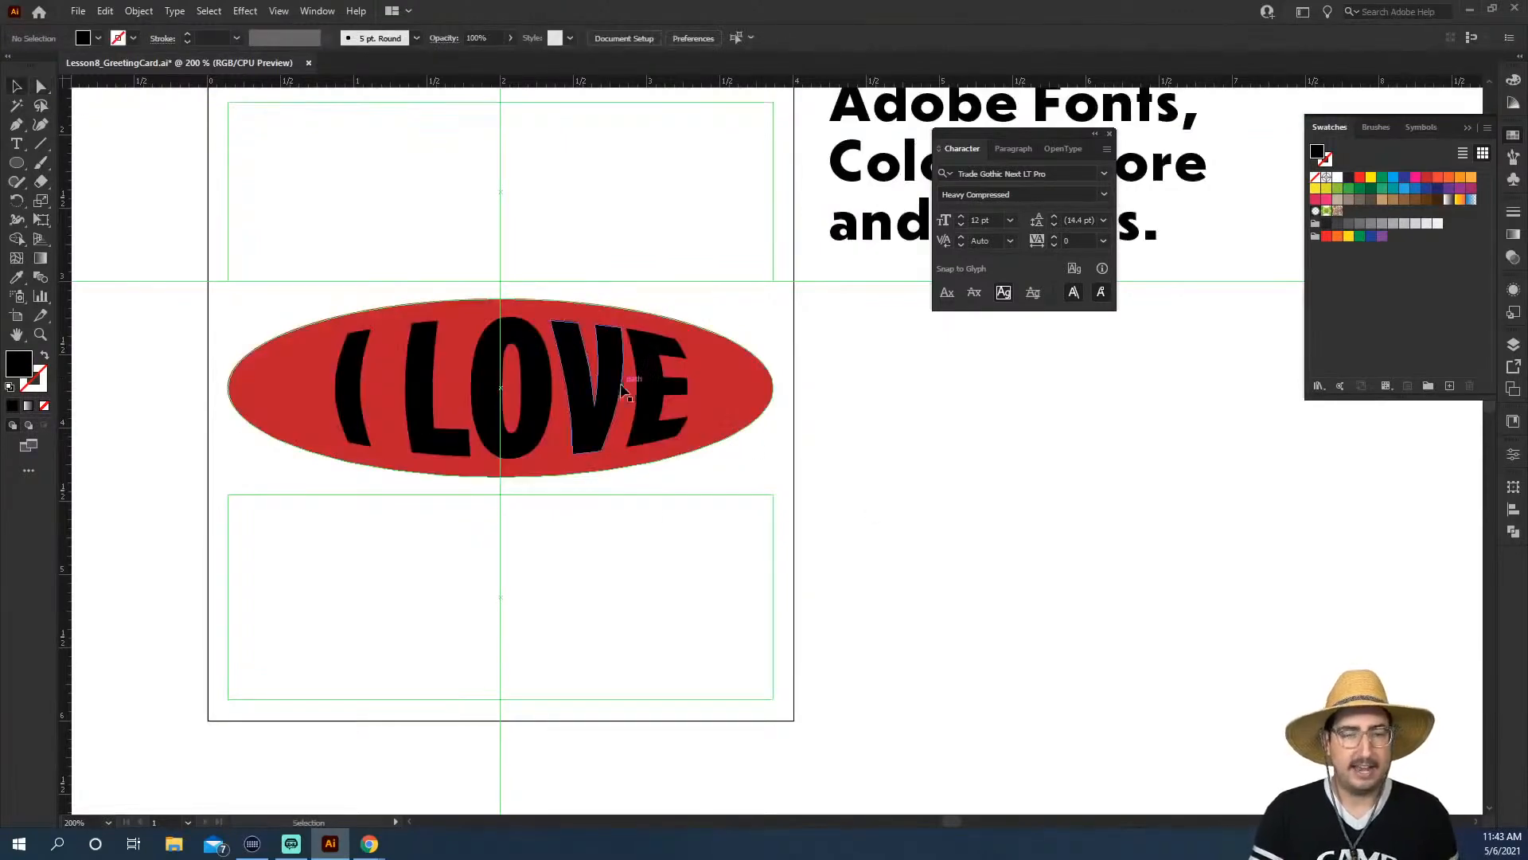
Recolor the "I LOVE" lettering white by sampling the blank canvas with the Eyedropper
click(655, 389)
key(i)
click(949, 433)
key(v)
click(920, 436)
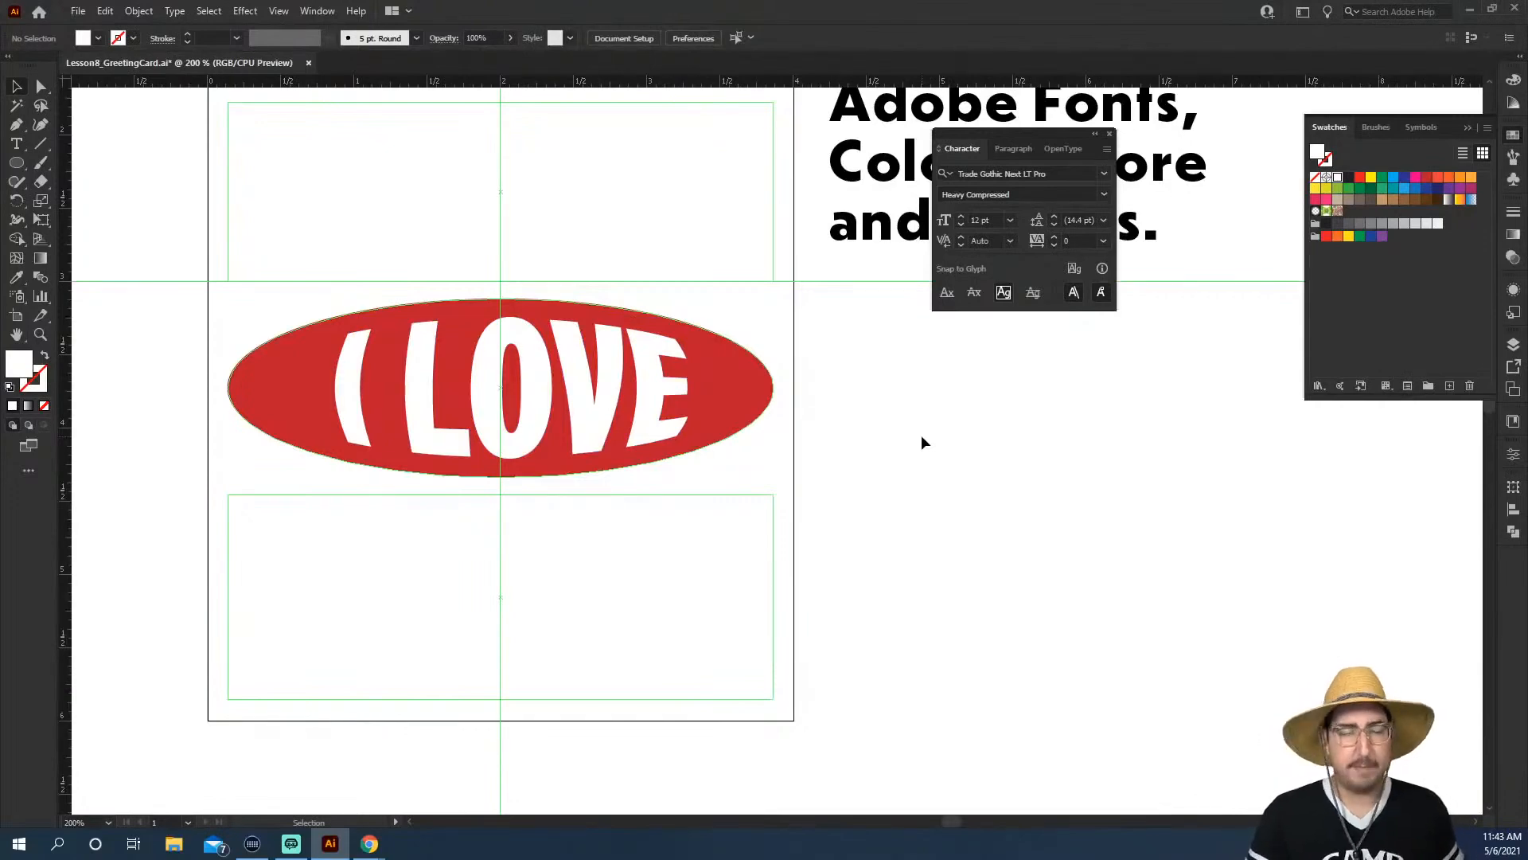
Add the text "YOU" on the blank canvas beside the card and set its font to Cooper Black
key(t)
click(871, 440)
text(YOU)
double_click(872, 434)
click(985, 172)
text(aldin)
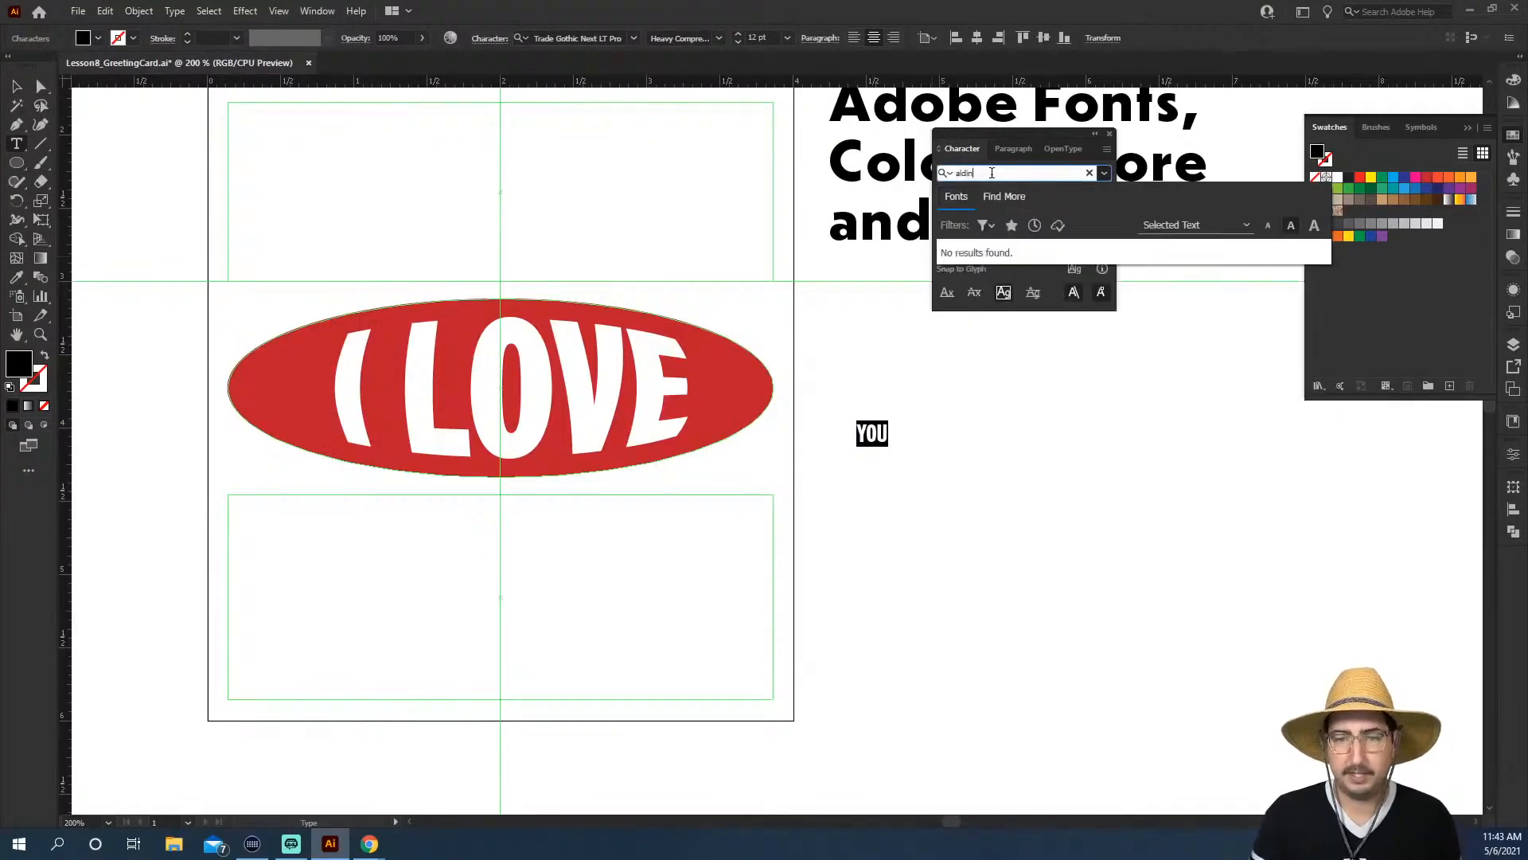
click(991, 173)
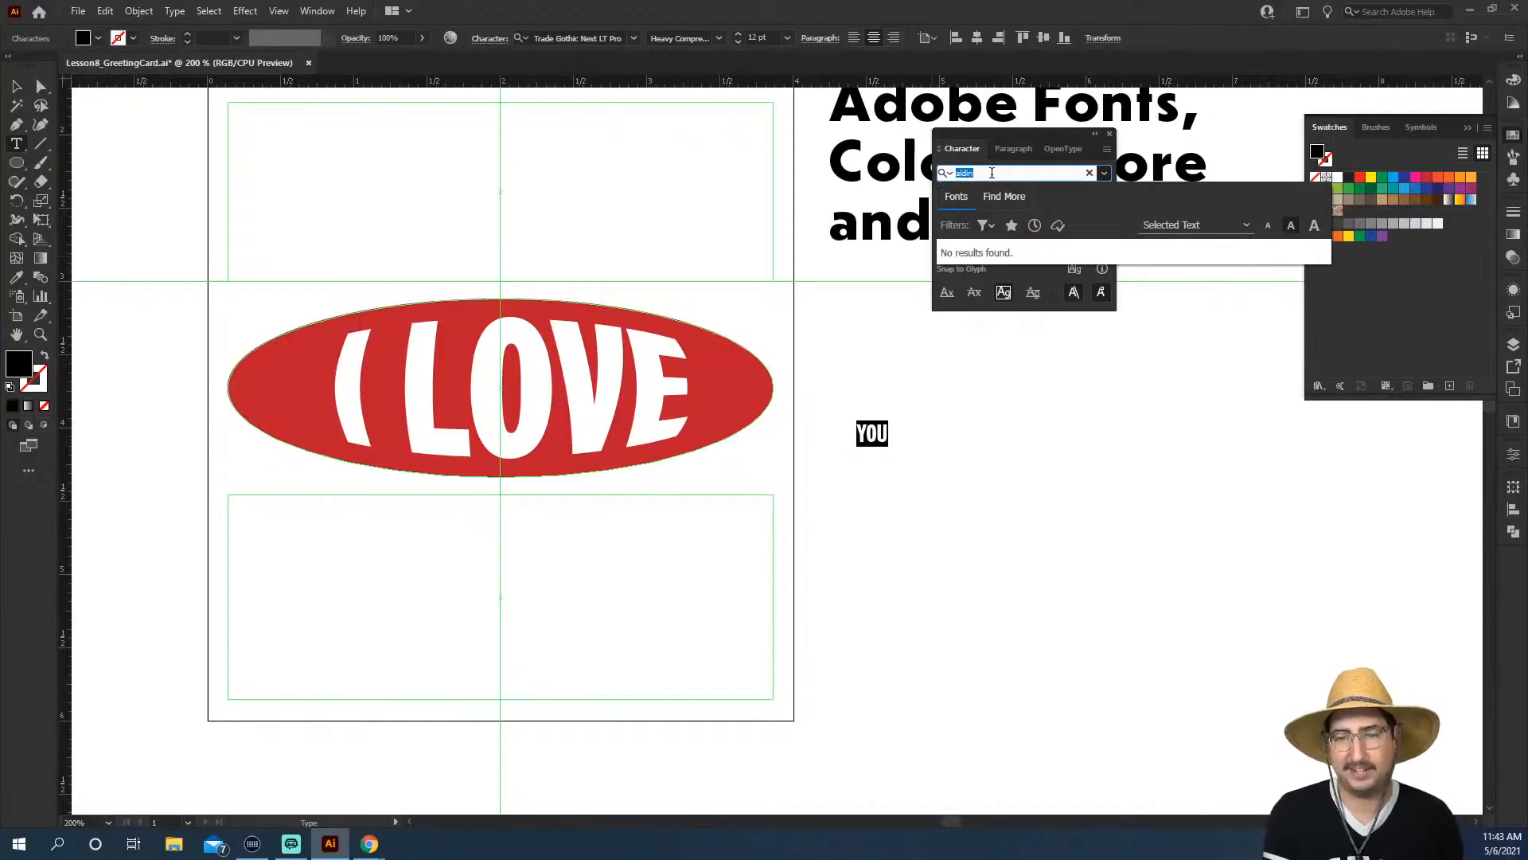
key(BackSpace)
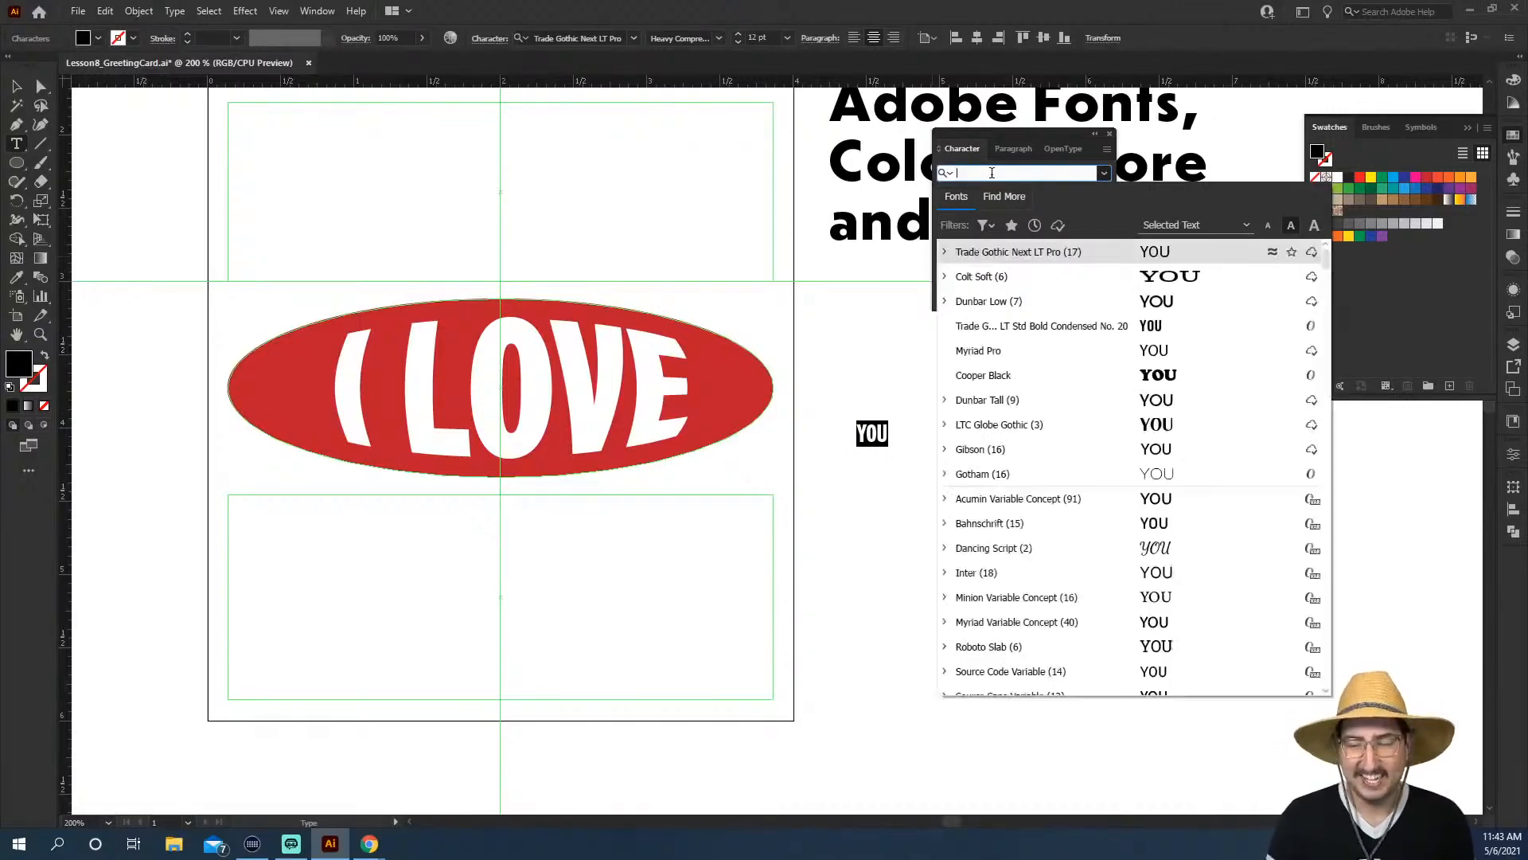
click(994, 374)
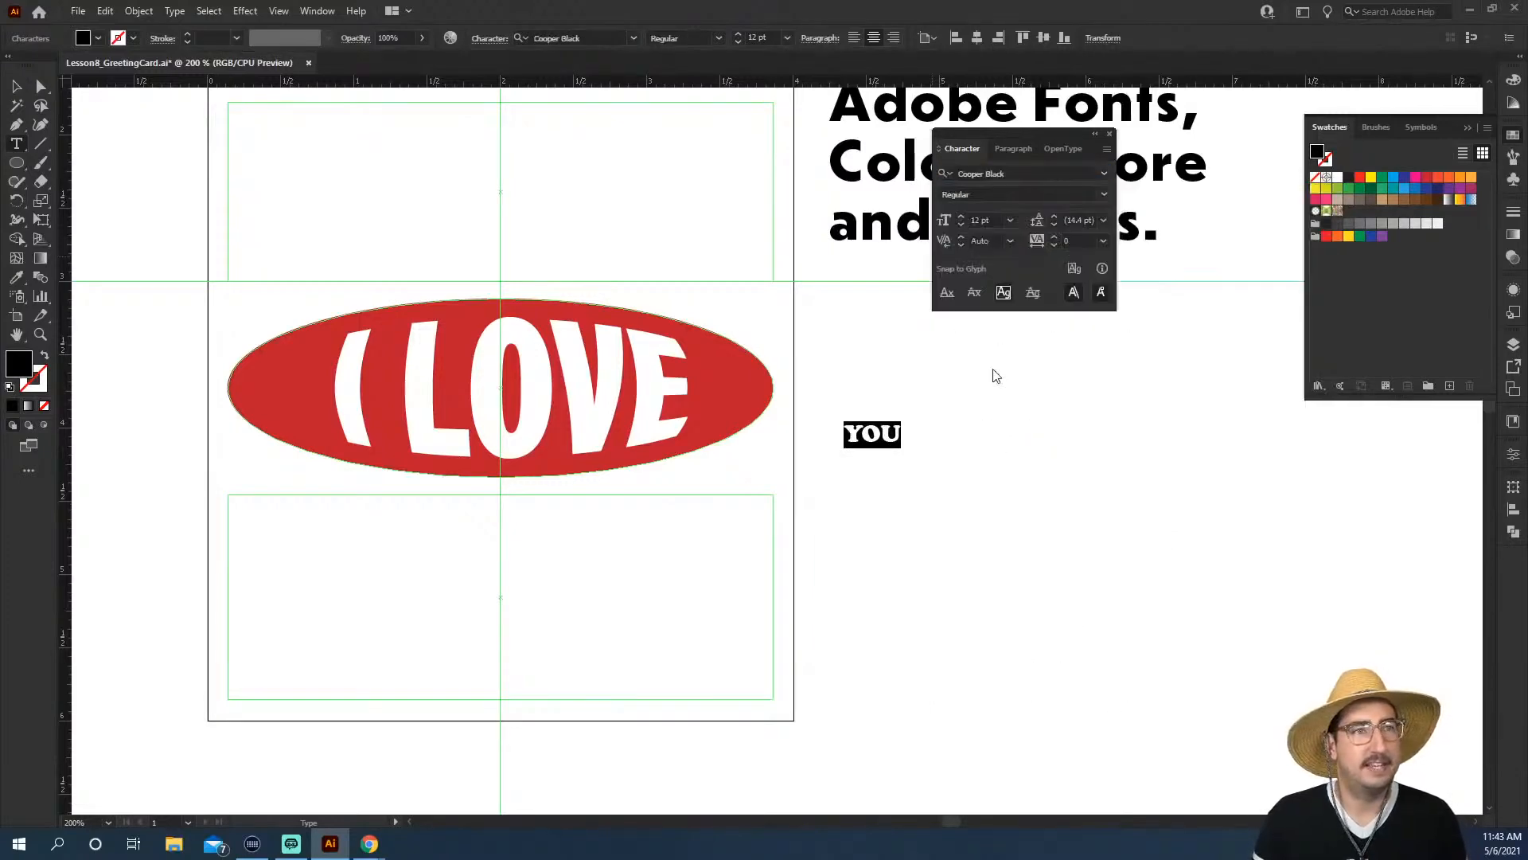
Move "YOU" into the rectangular guide below the ellipse and scale it to about 117.55 pt to span the guide's width
click(15, 86)
key(s)
drag(928, 386, 1061, 263)
key(v)
drag(904, 430, 527, 676)
key(s)
drag(647, 570, 939, 374)
key(v)
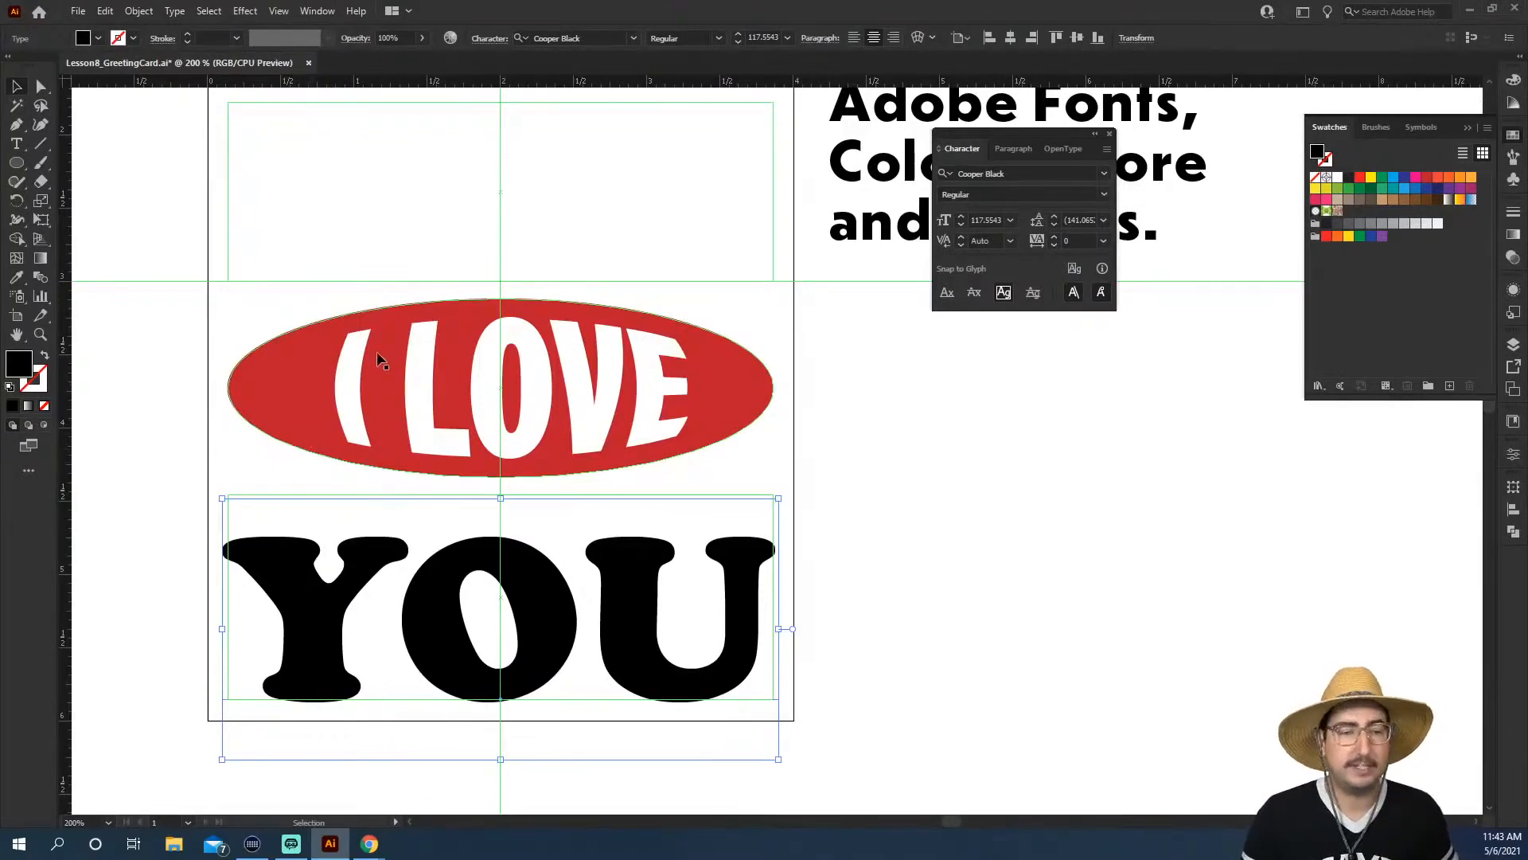
Open a Shell Upper warp effect for the "YOU" text and try a bend of -16%
click(490, 369)
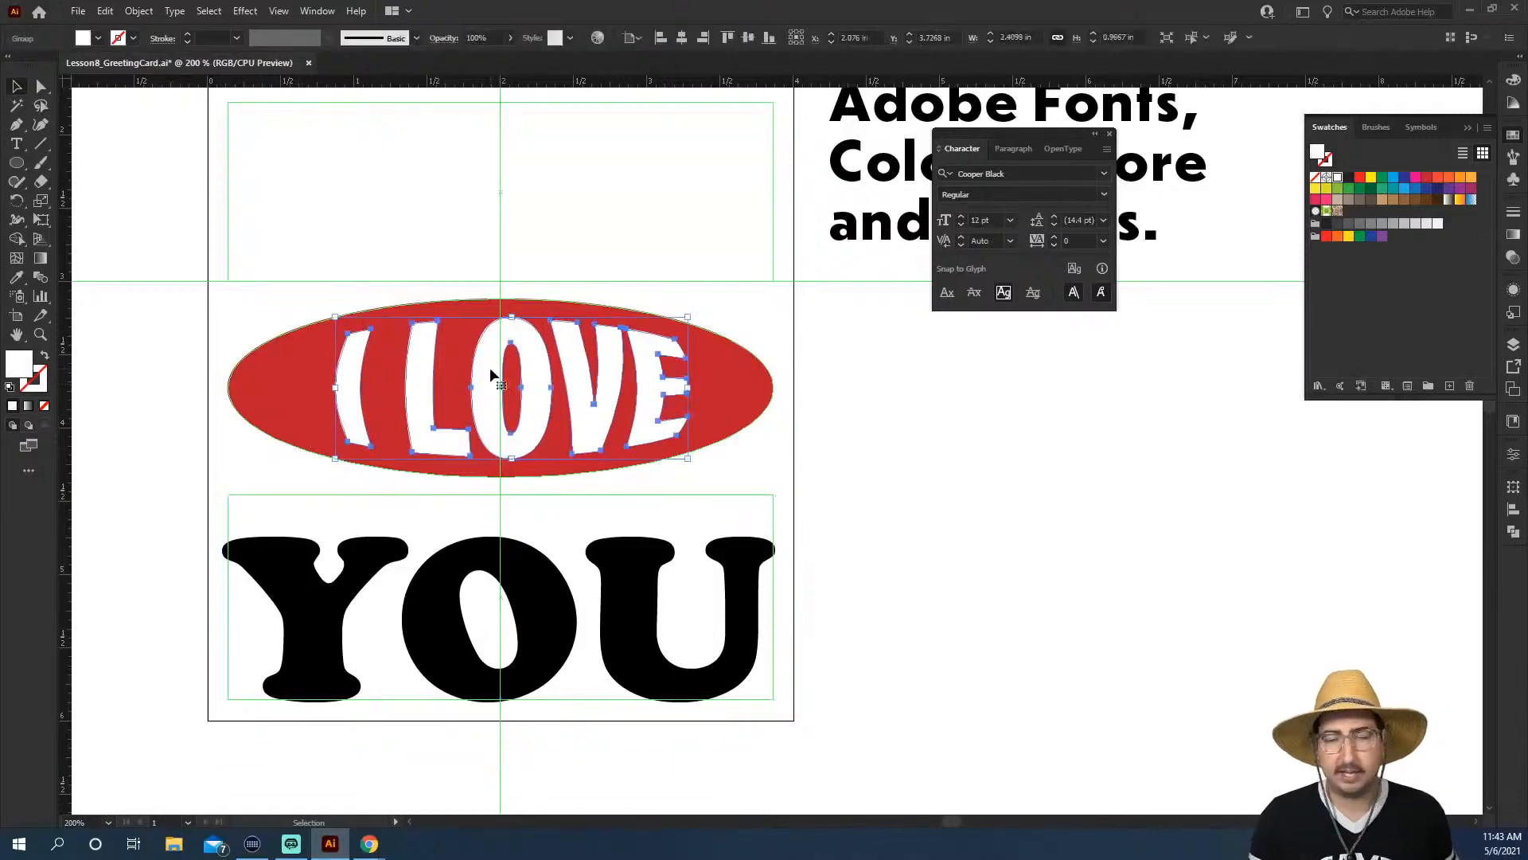
click(543, 565)
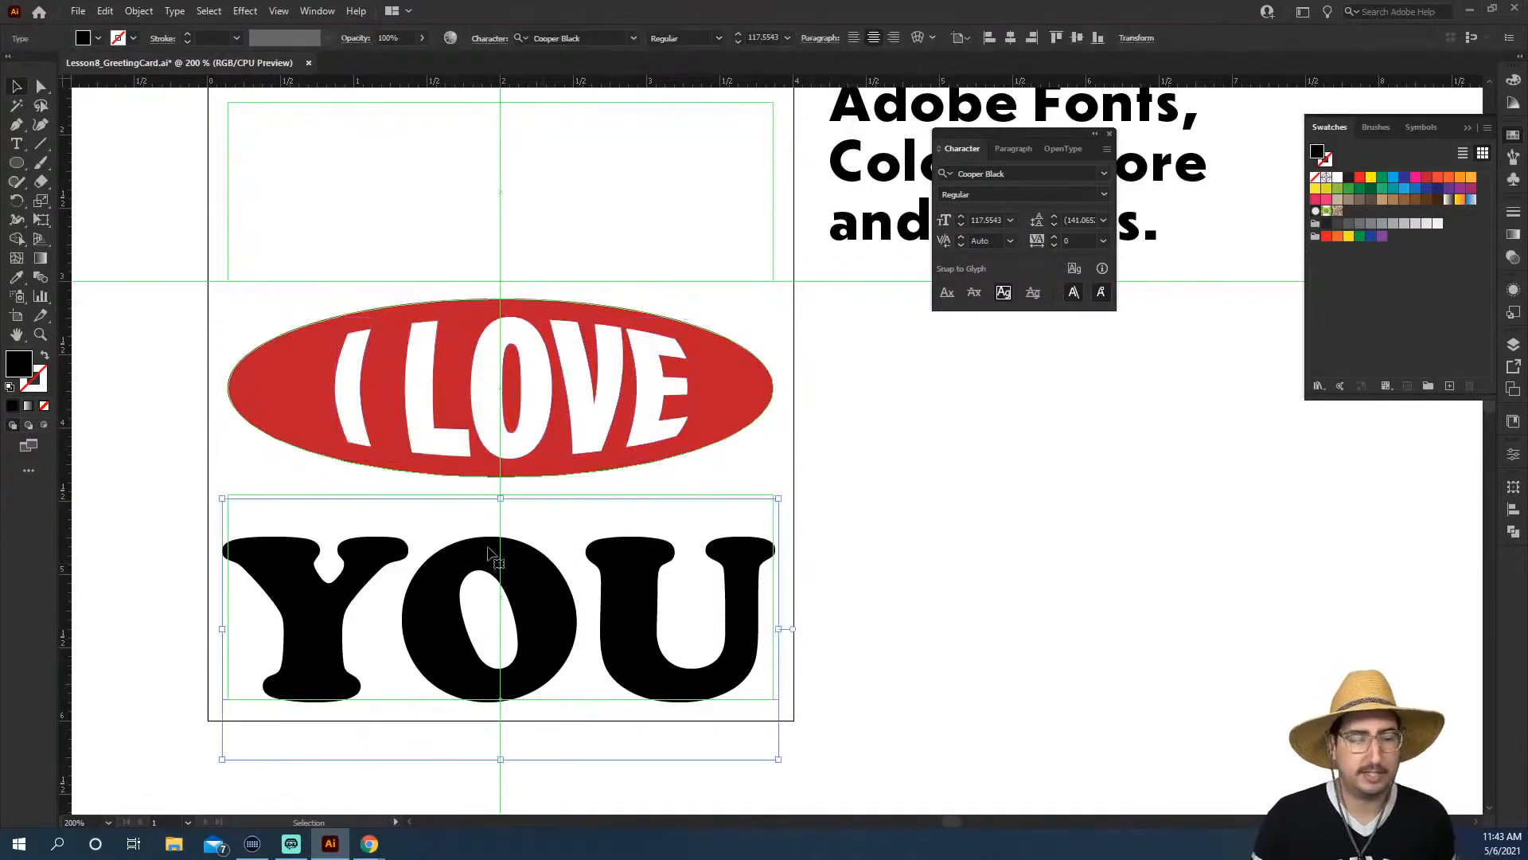
click(241, 11)
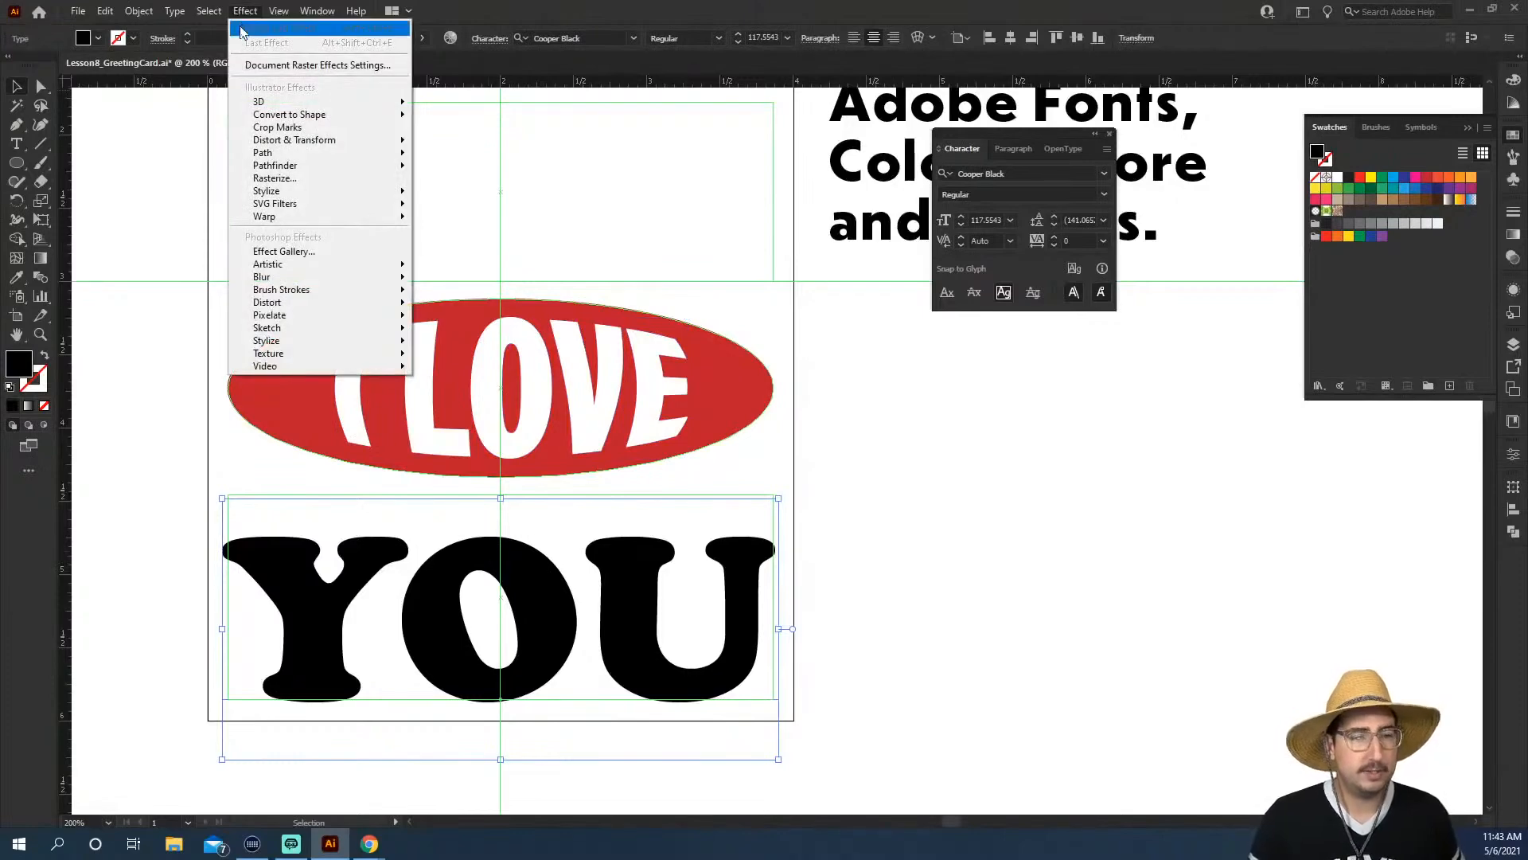
mouse_move(373, 222)
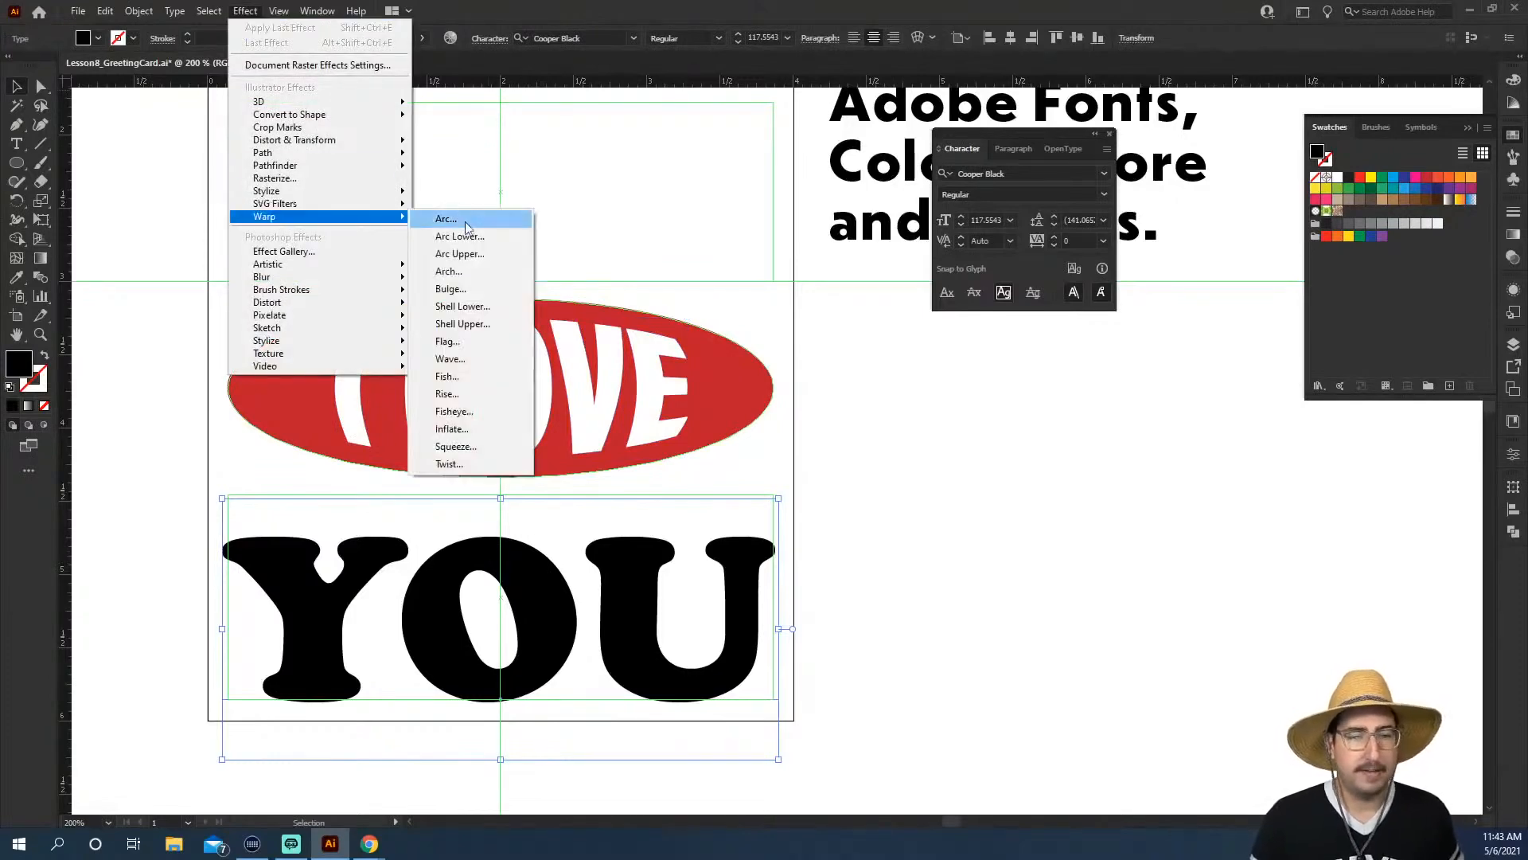
click(478, 329)
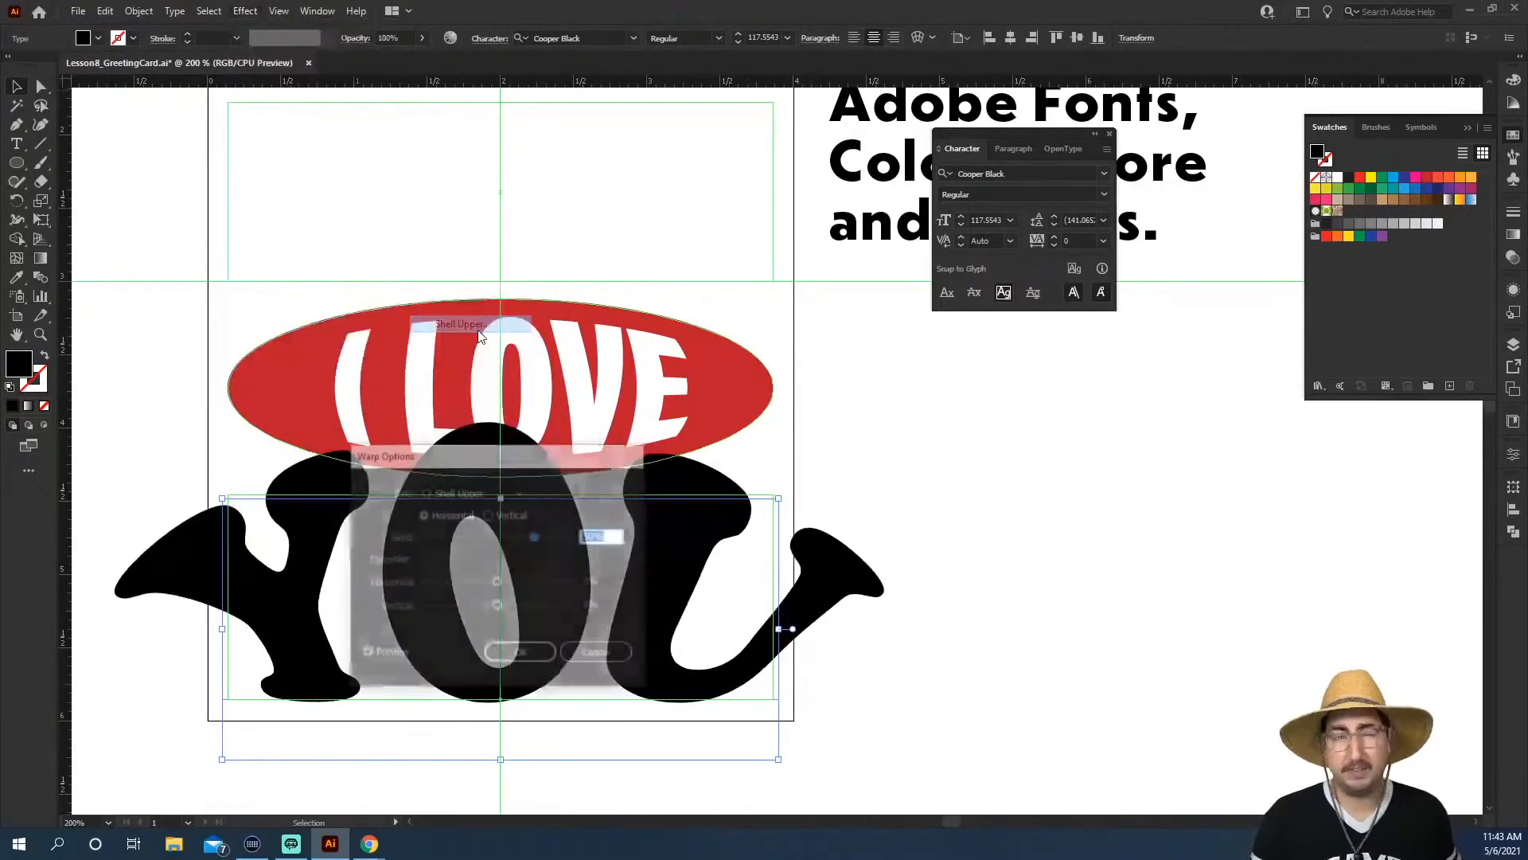
drag(514, 456, 689, 125)
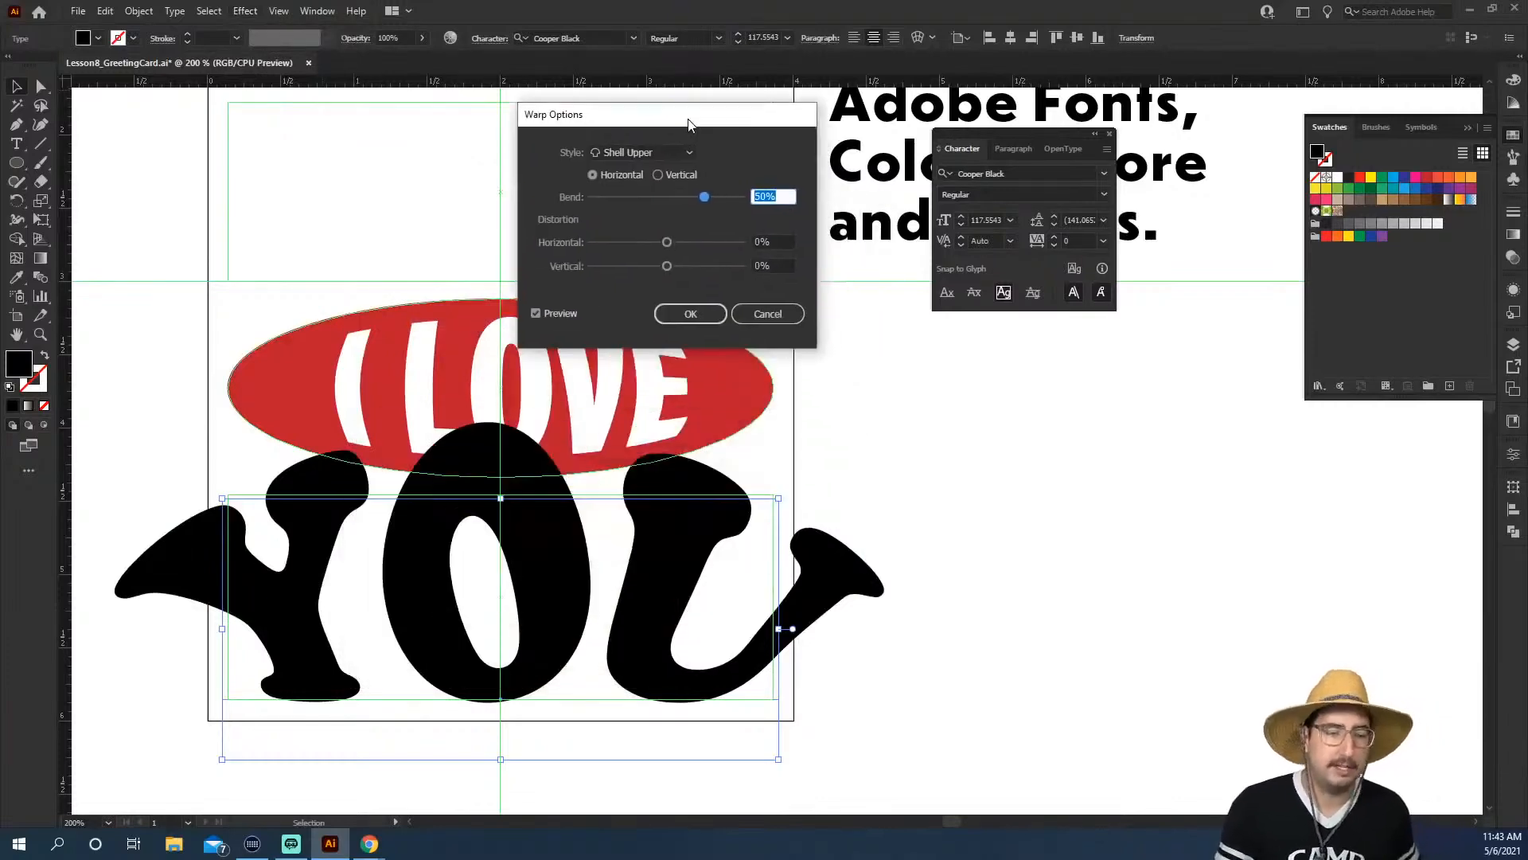
click(655, 198)
Switch the warp style on "YOU" to Arc Upper with a -47% bend and apply it
click(654, 150)
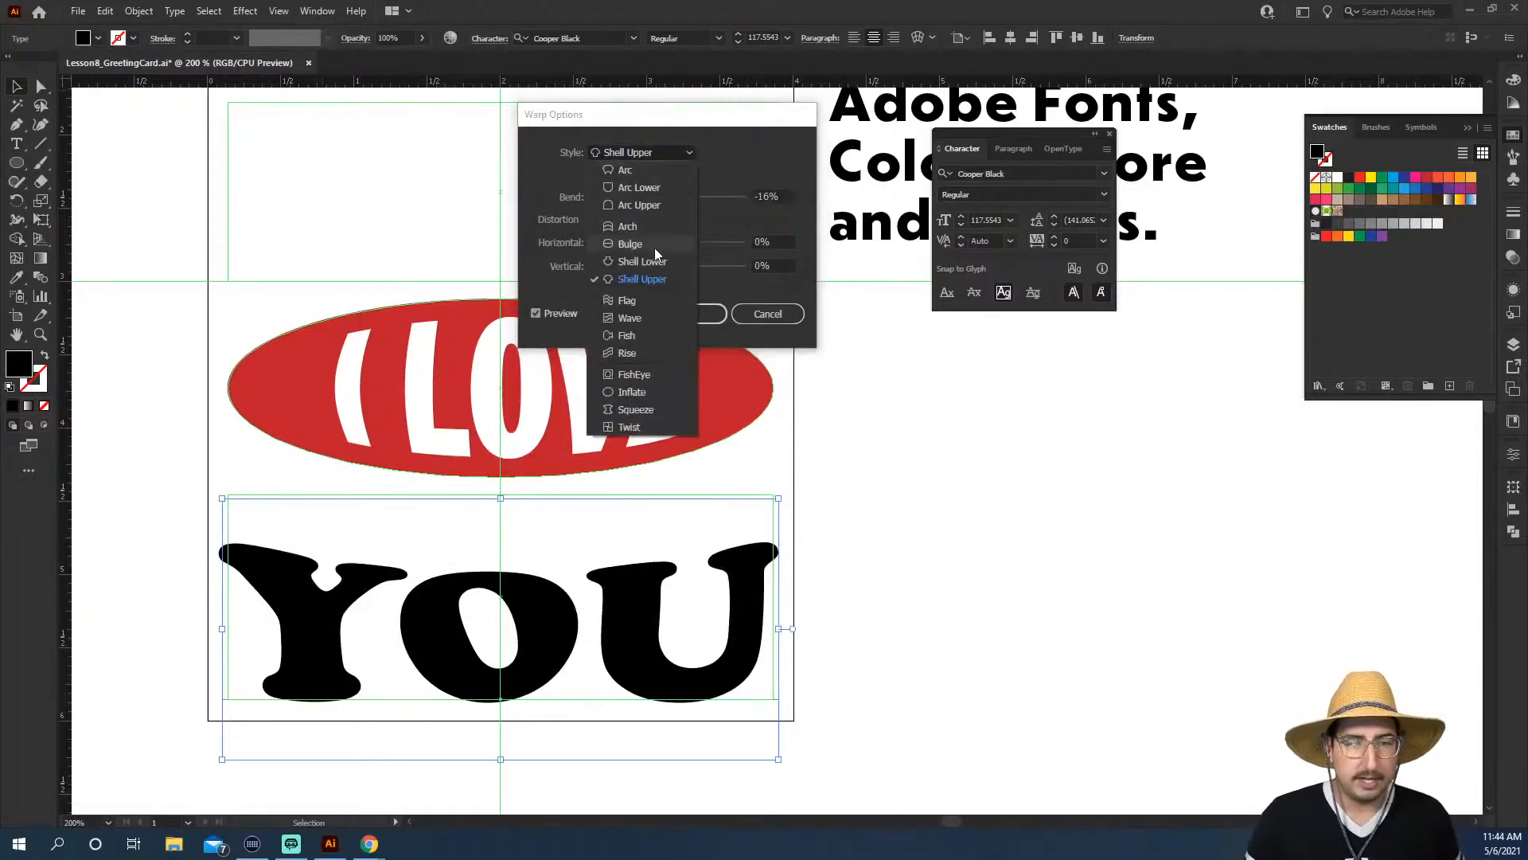
click(649, 205)
drag(653, 197, 696, 197)
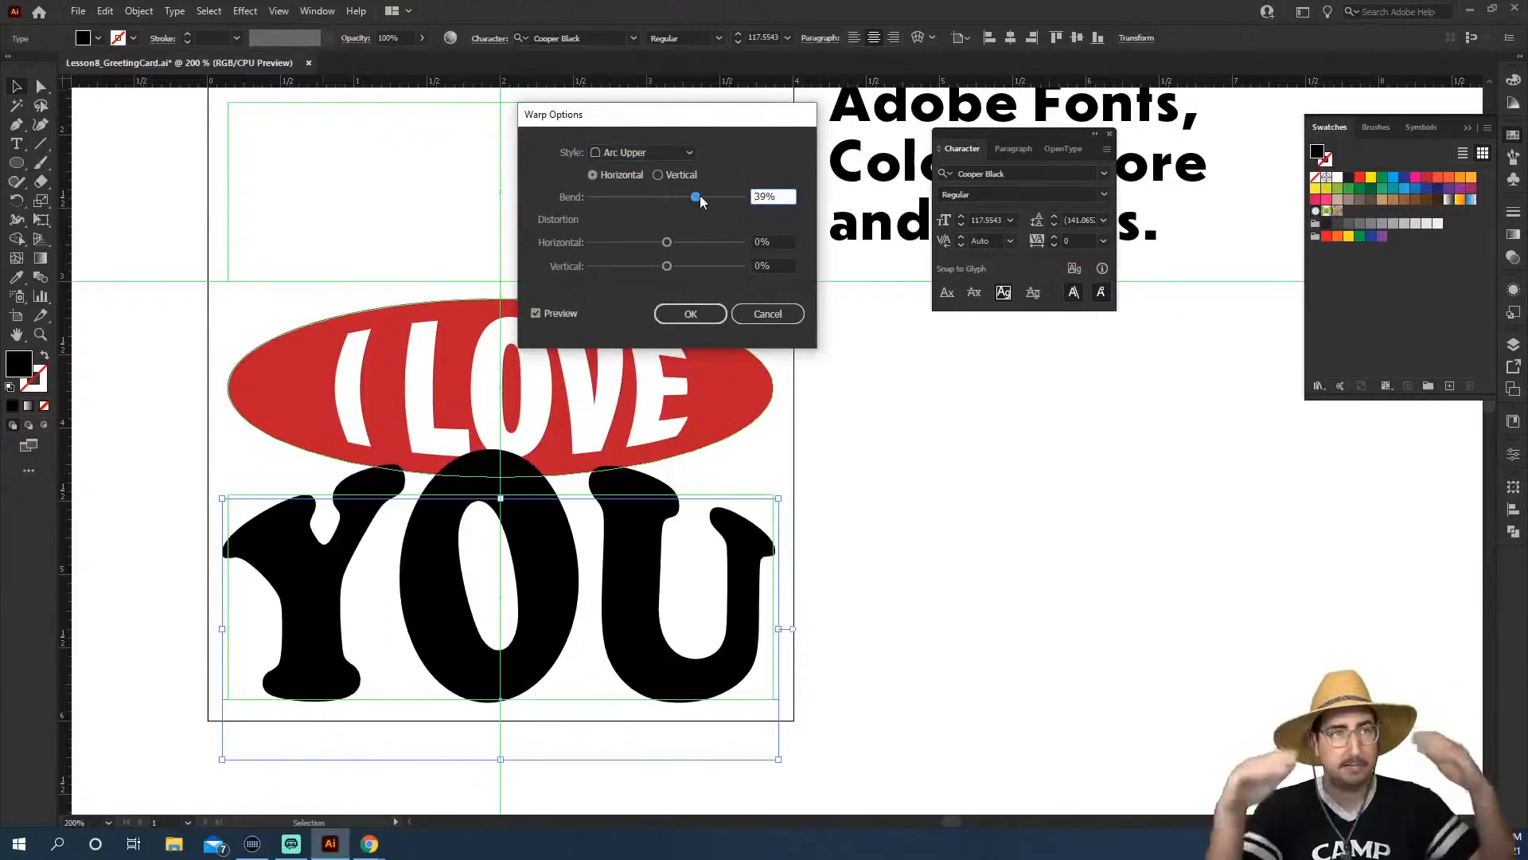
click(646, 199)
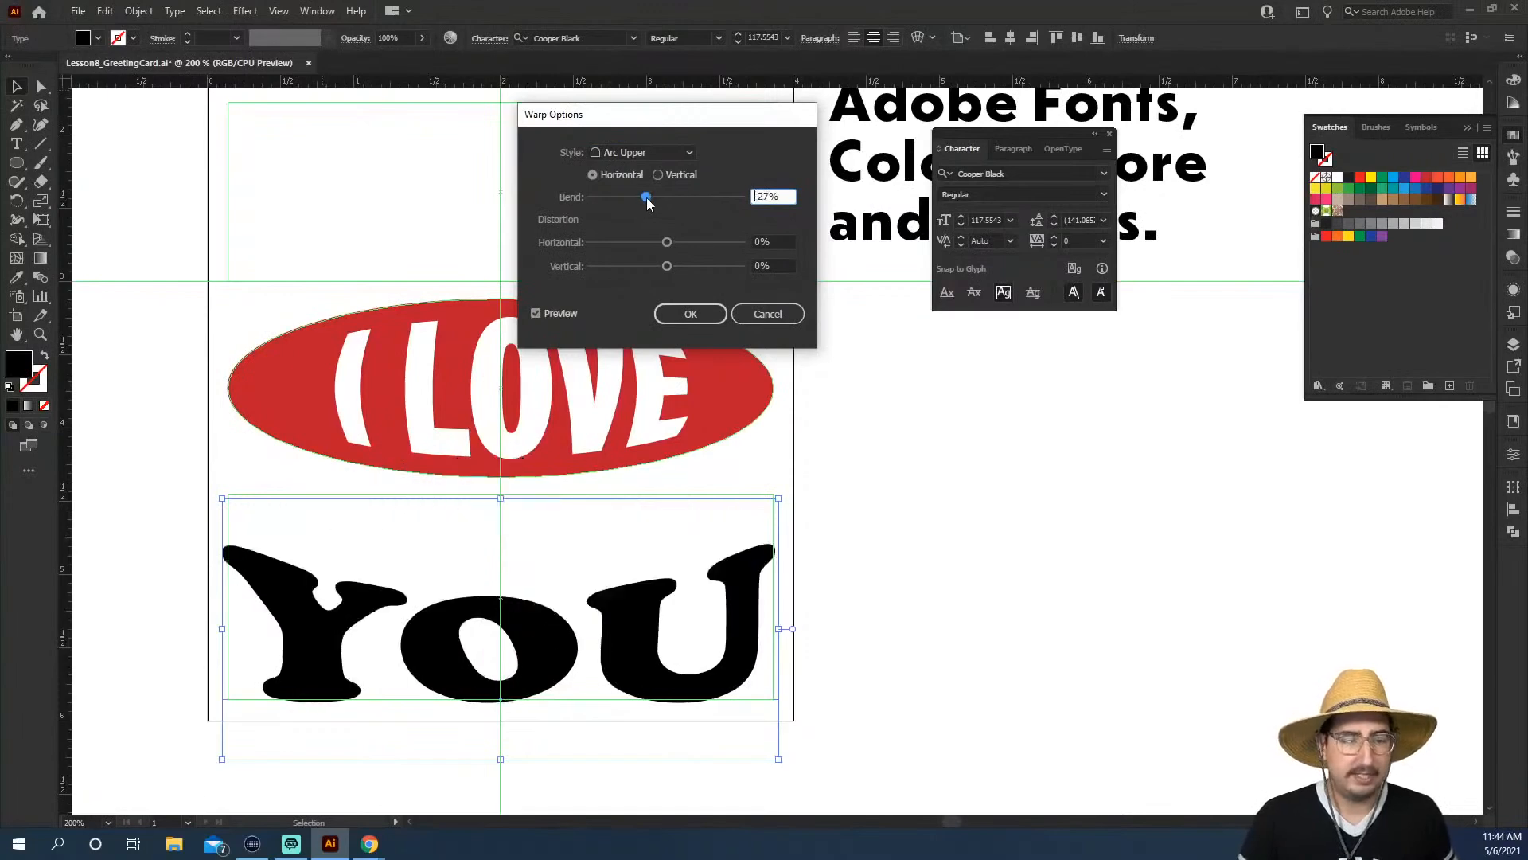
click(633, 199)
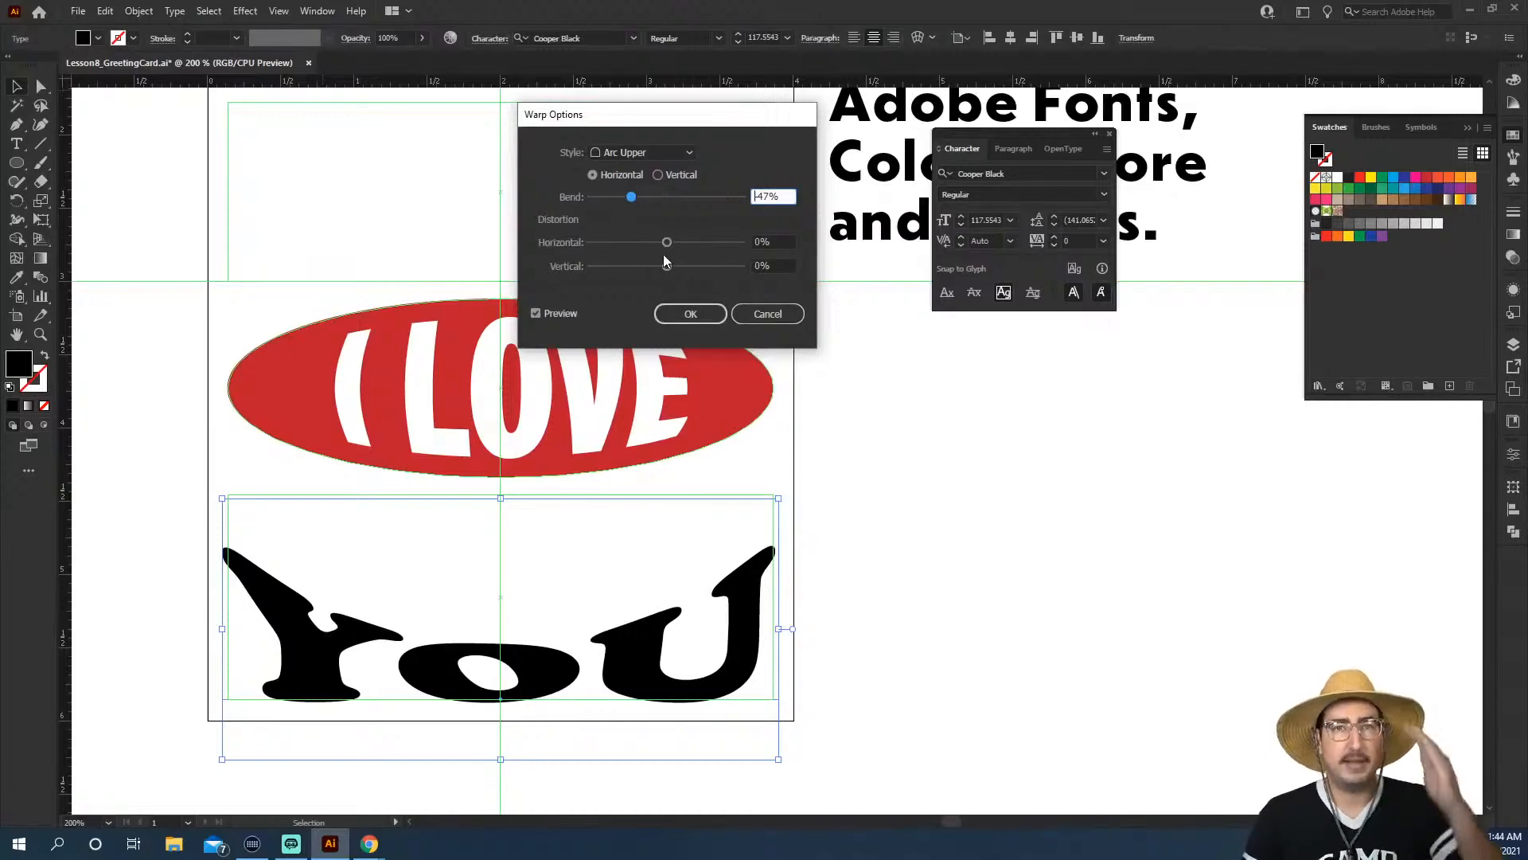
click(684, 312)
Stretch the warped "YOU" text upward and shift it down so its curved top follows the ellipse's lower edge
drag(500, 497, 501, 272)
click(880, 424)
click(617, 574)
click(690, 498)
drag(699, 590, 697, 640)
click(1005, 593)
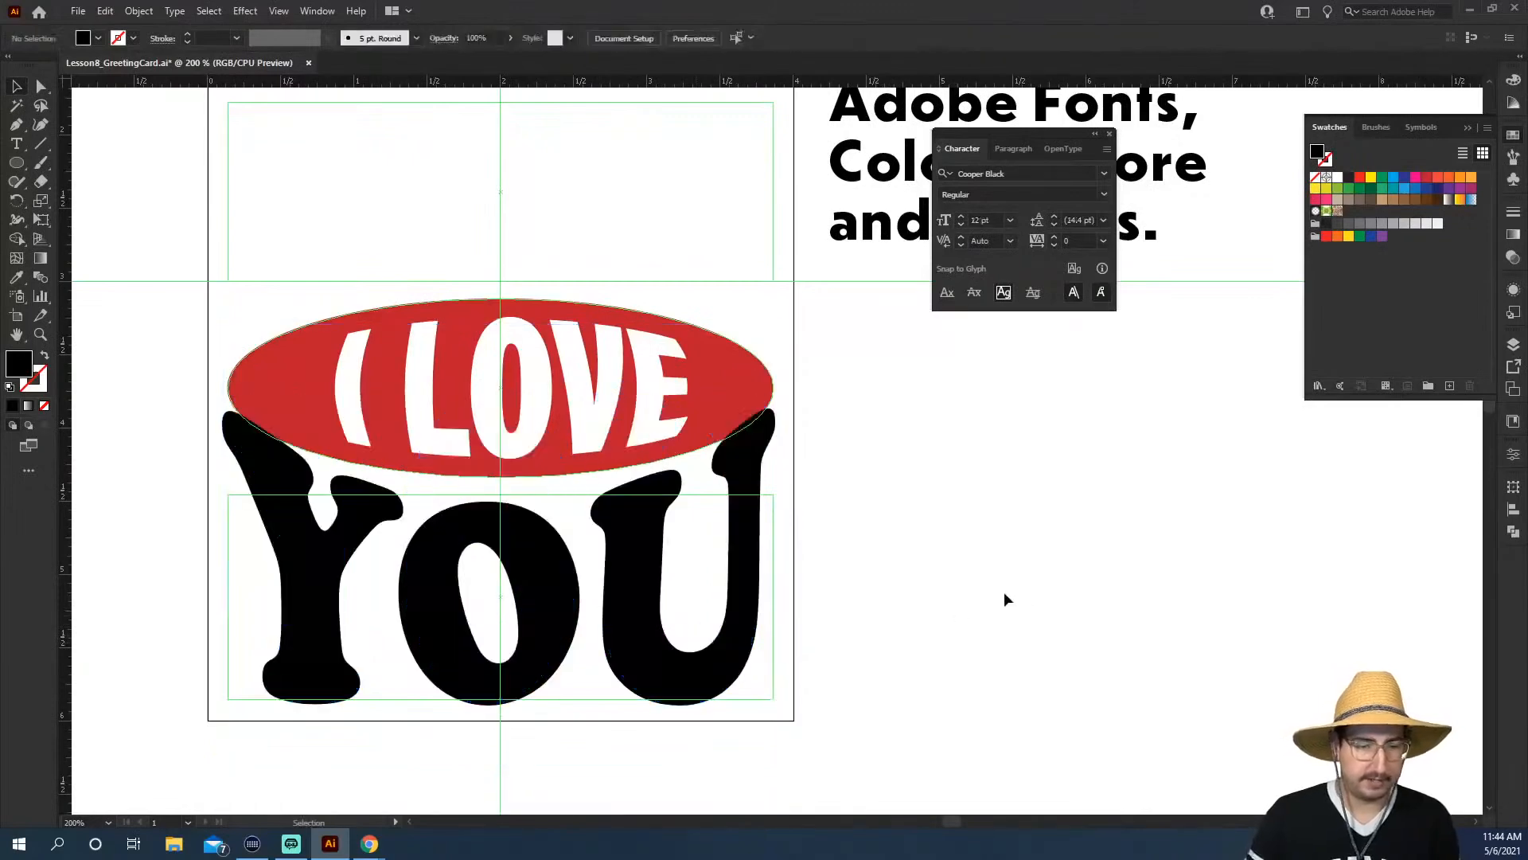
Reduce the height of "YOU" slightly and nudge it up, leaving an even gap below the ellipse within the card's lower margin
click(745, 532)
drag(500, 324, 494, 366)
click(839, 399)
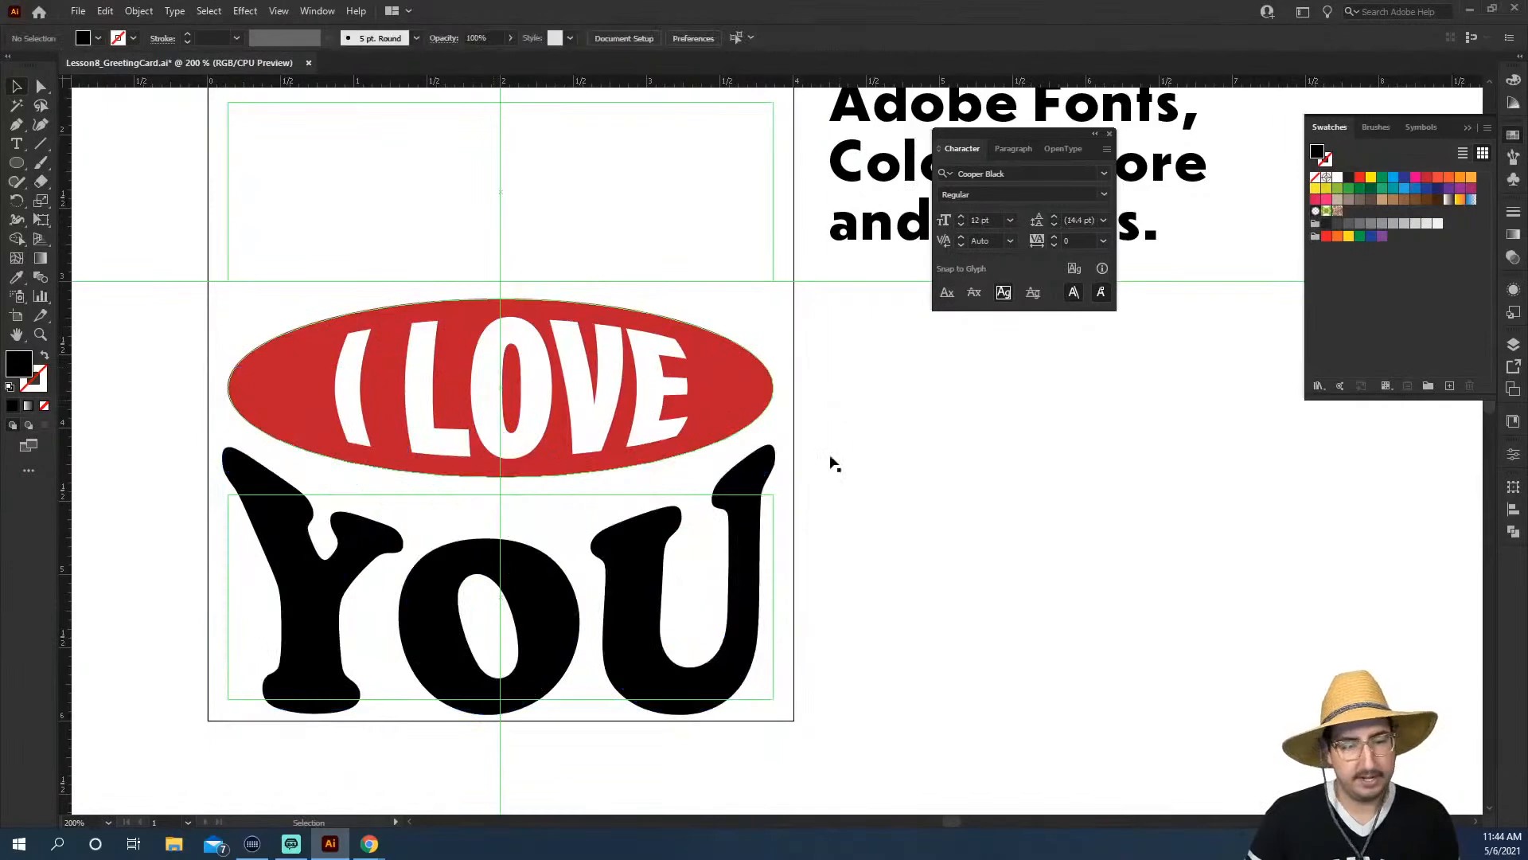
click(733, 557)
key(shift+Up)
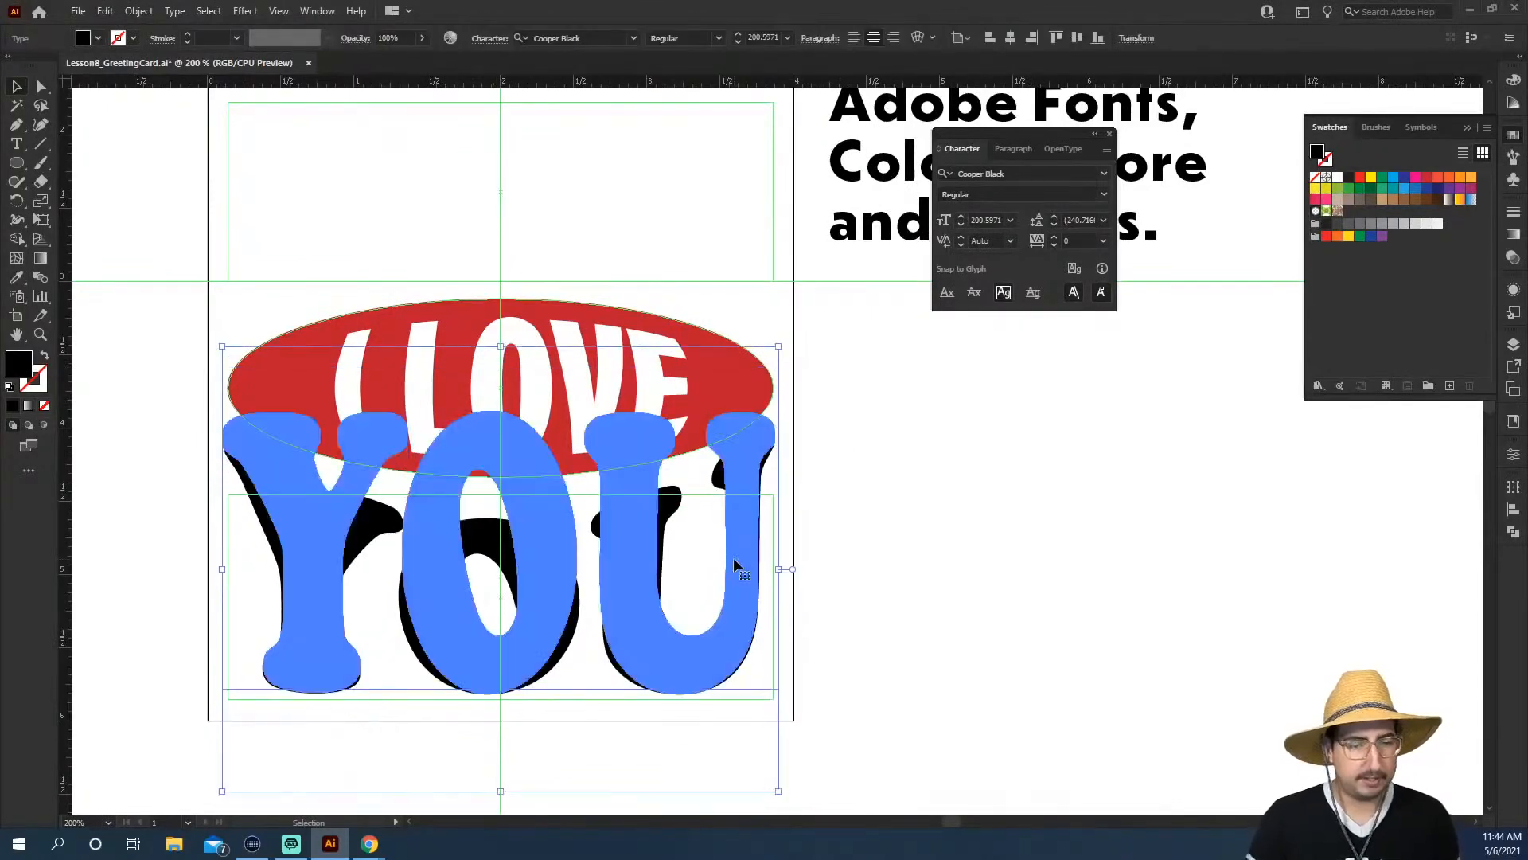
drag(500, 345, 500, 361)
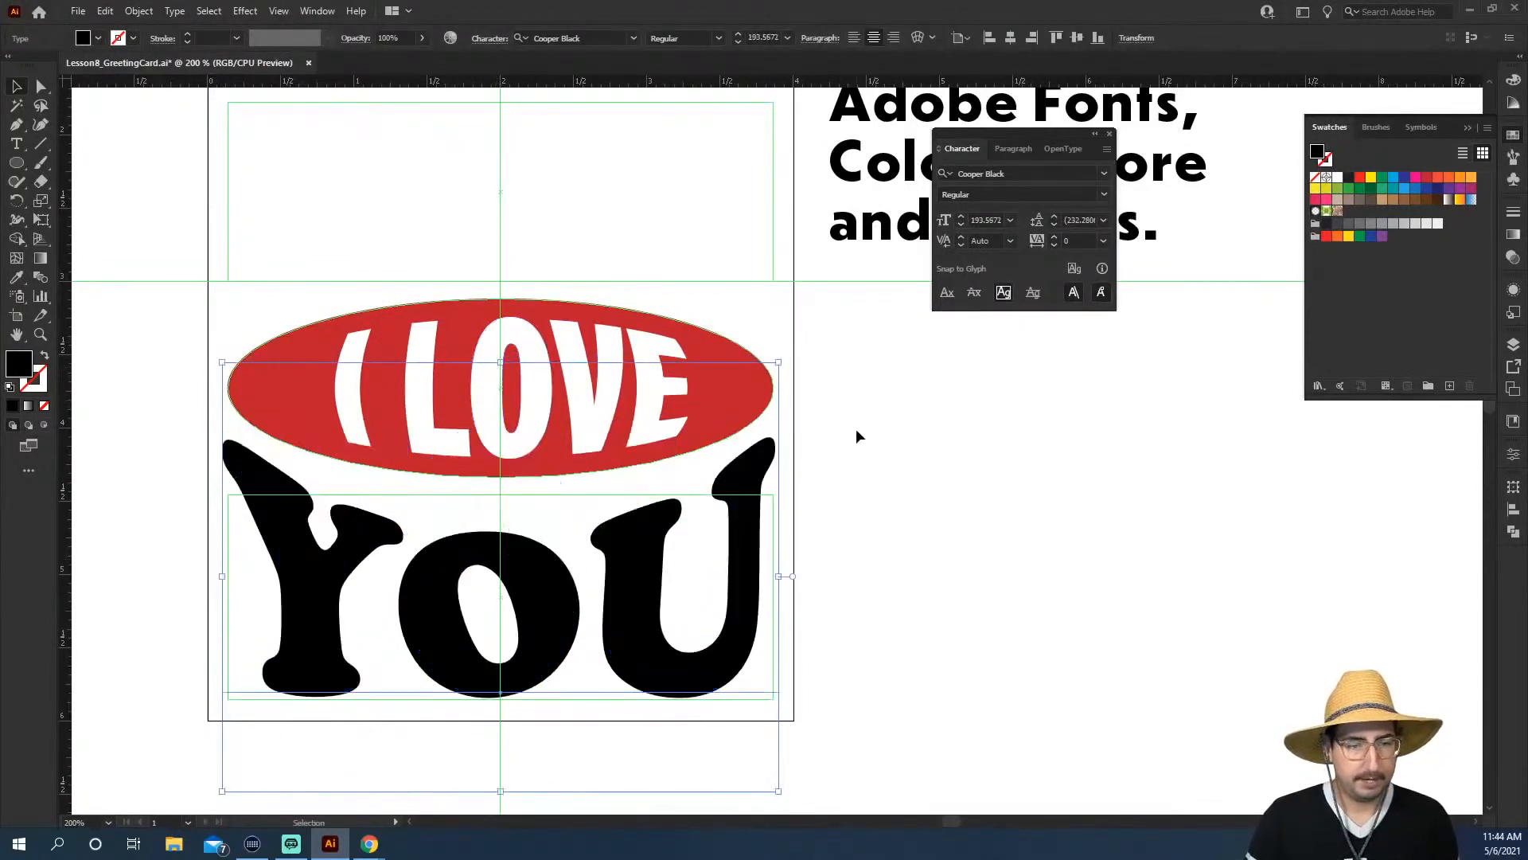
click(857, 429)
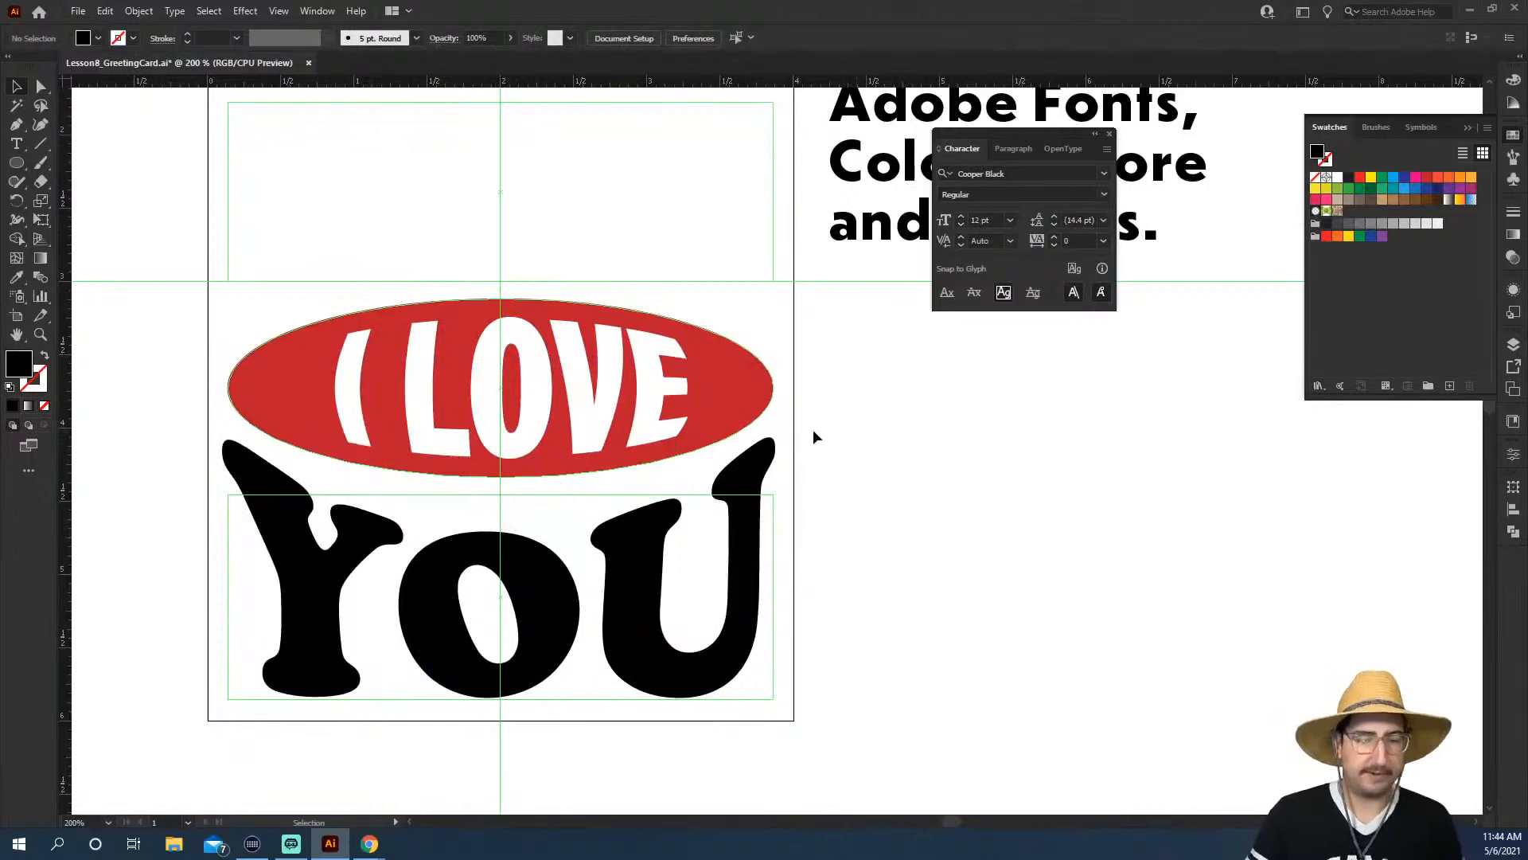
Draw a solid black Pen shape filling the upper left of the top guide, its lower edge curving along "I WANT TO TELL YOU"
click(667, 554)
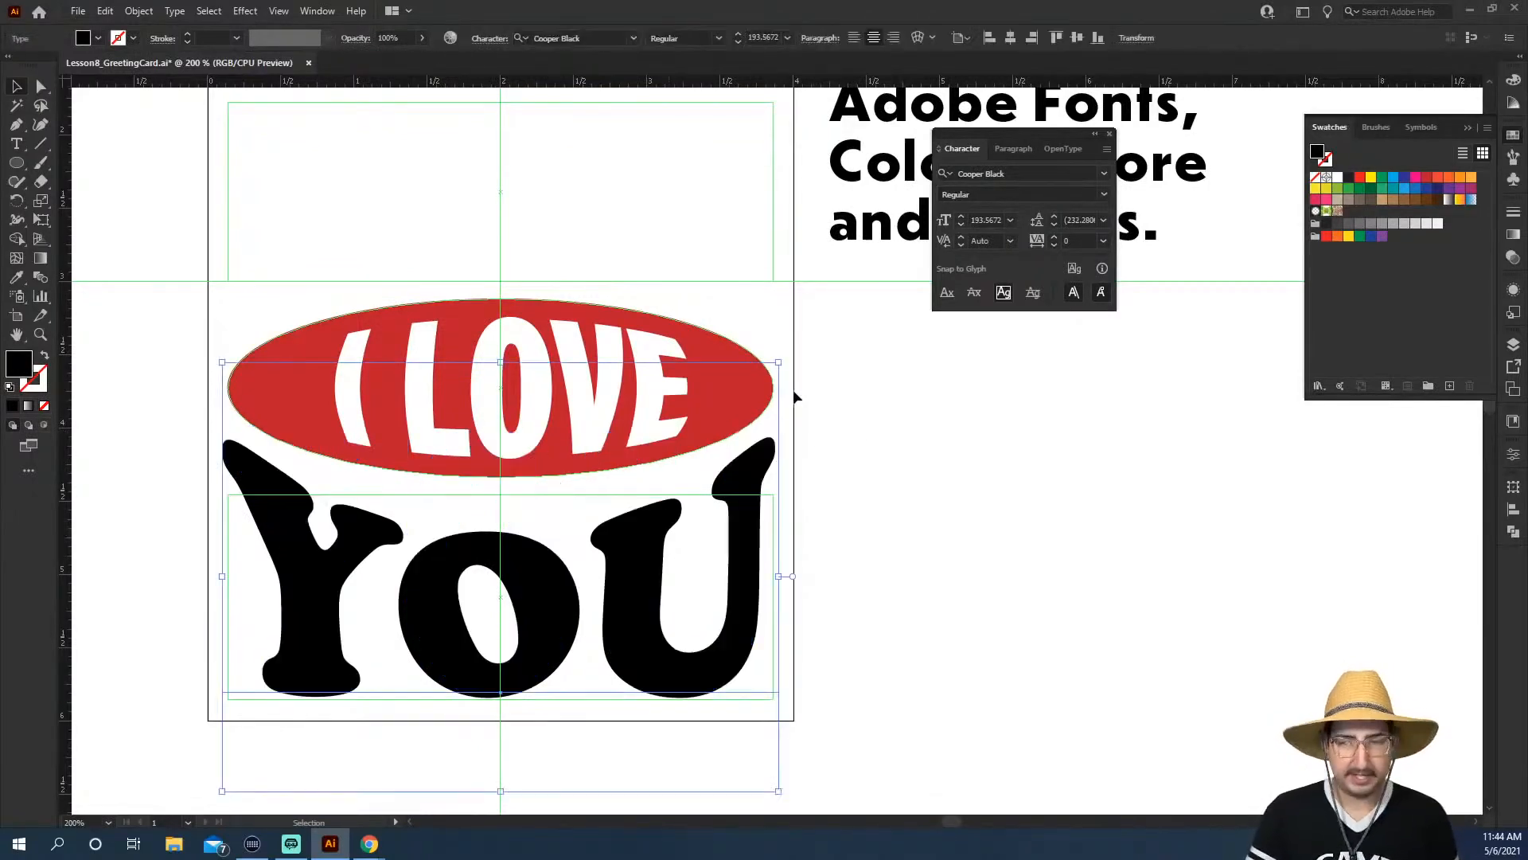
key(z)
alt+click(720, 425)
alt+click(721, 426)
drag(765, 382, 563, 370)
click(651, 361)
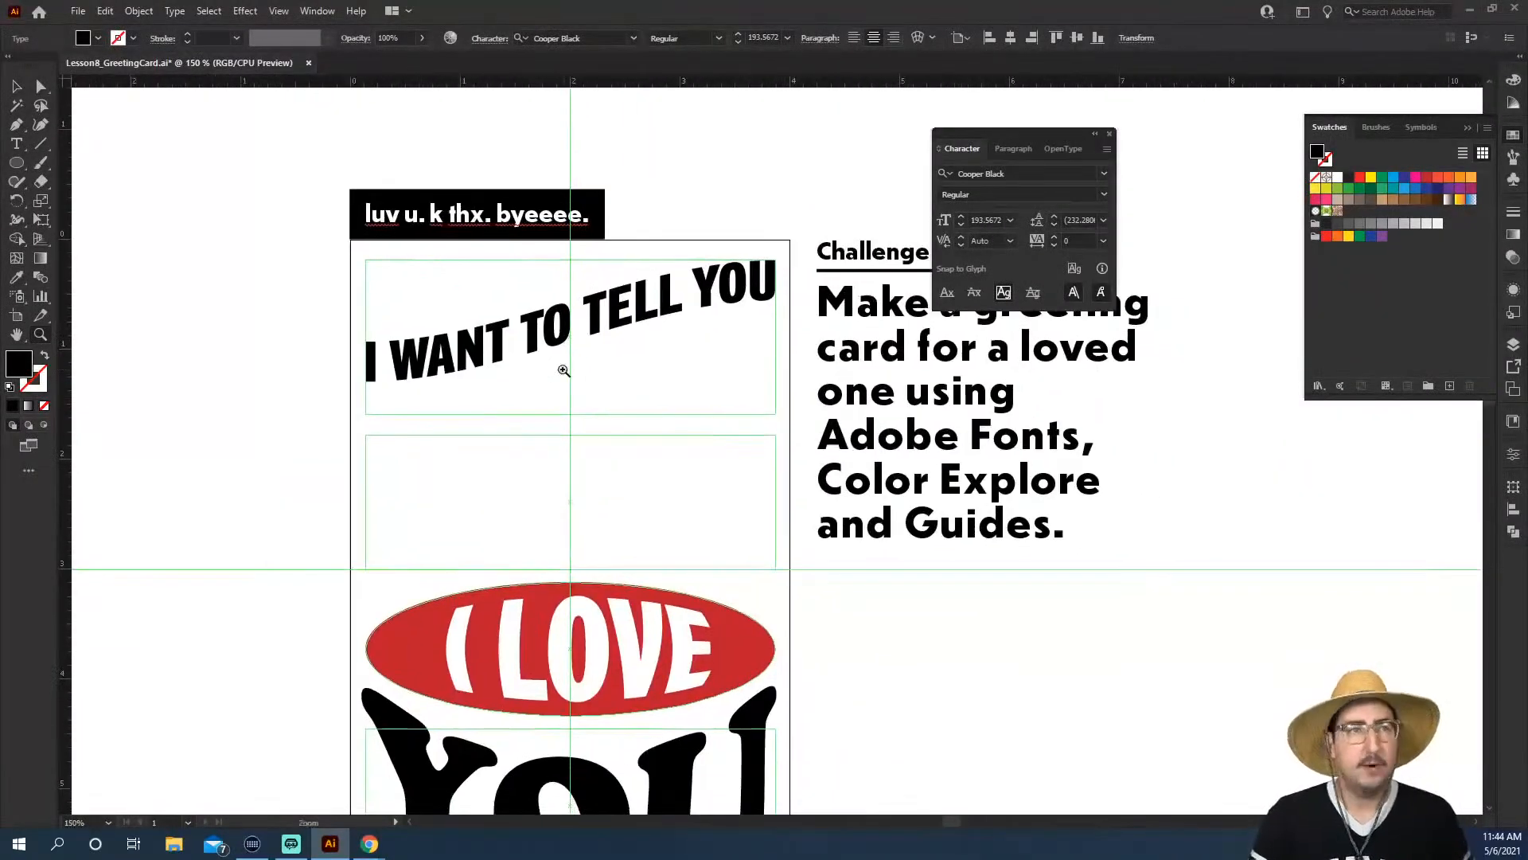
key(p)
click(365, 259)
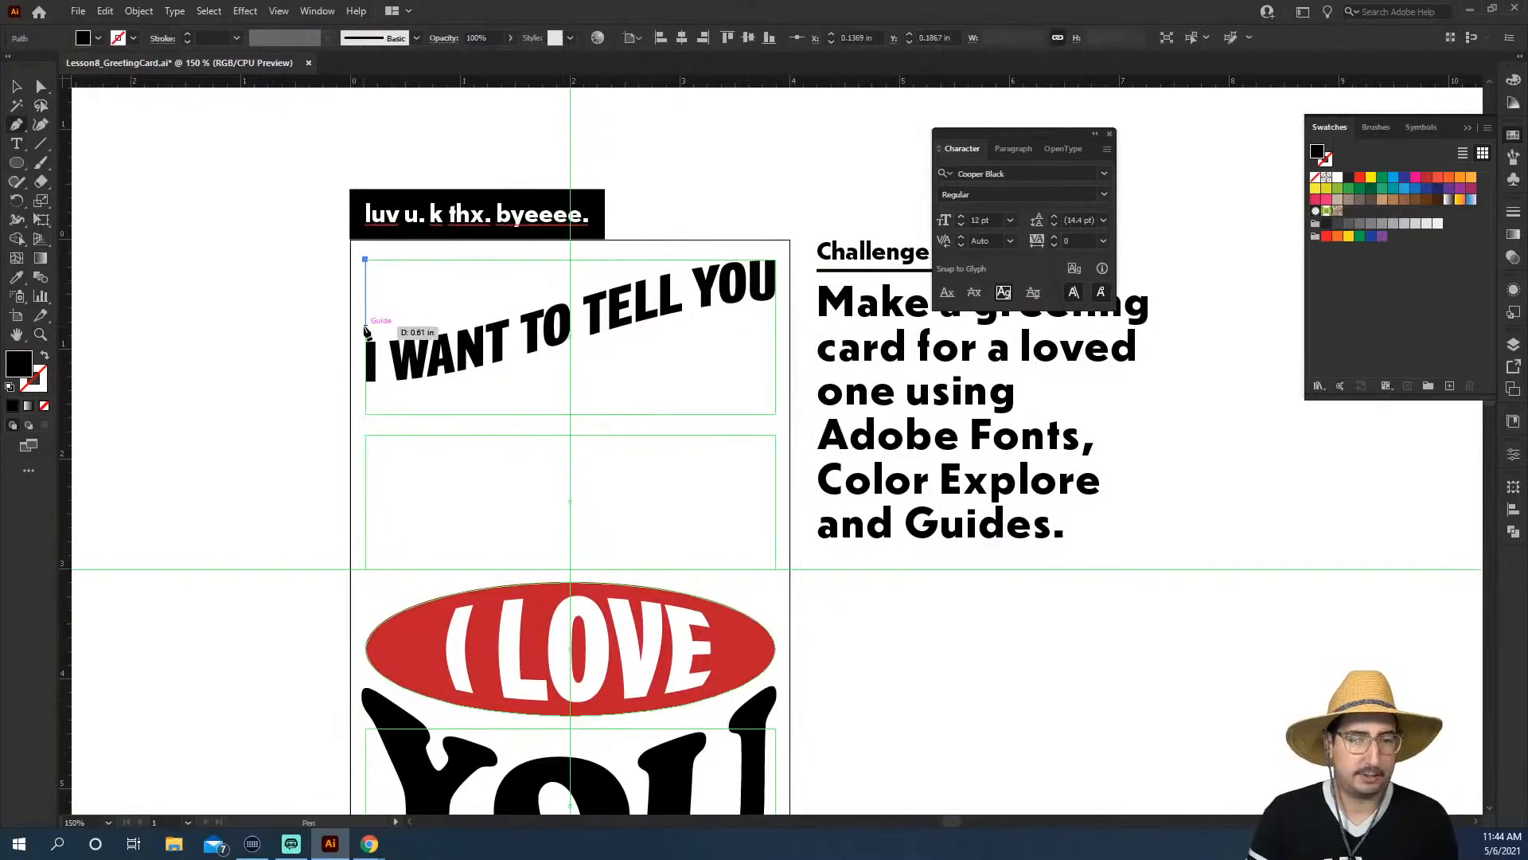
click(365, 327)
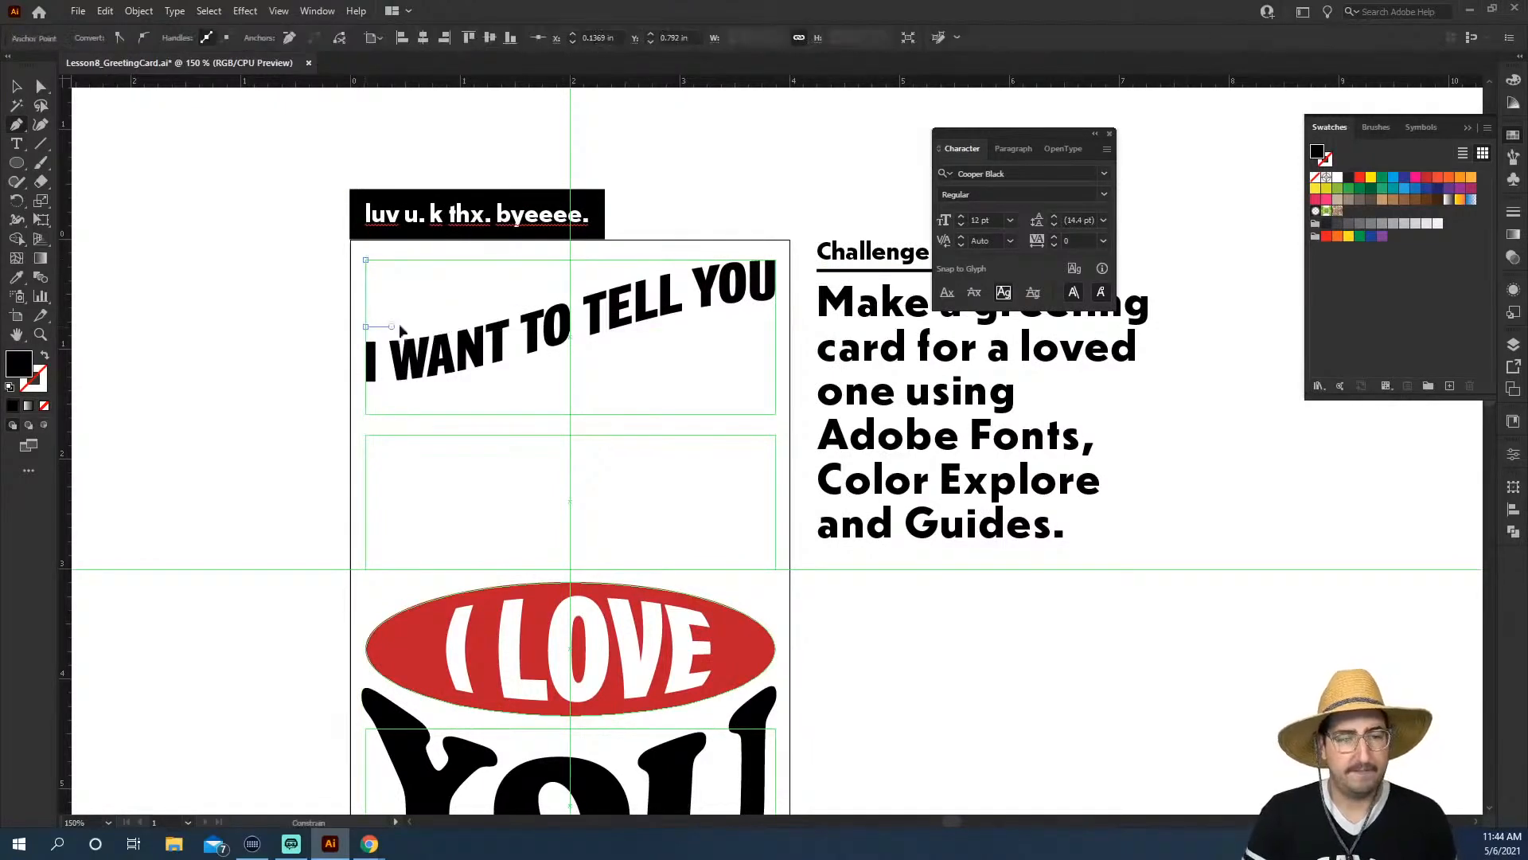
click(633, 260)
click(364, 259)
key(v)
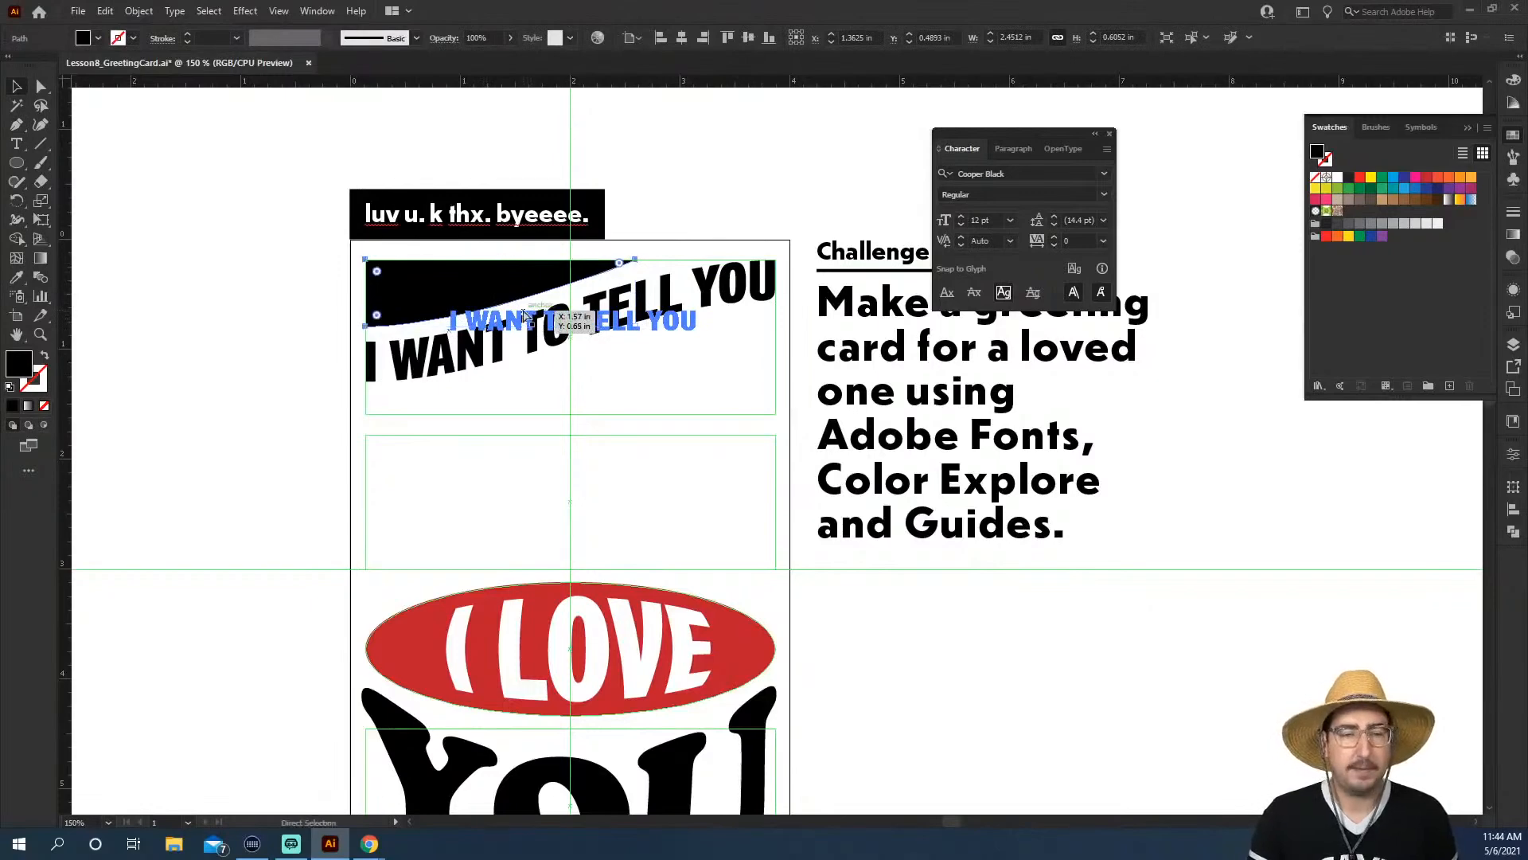
Duplicate the black banner shape, rotate the copy 180°, and fit it below the text against the right guide with a small gap
key(ctrl+v)
key(r)
drag(558, 319, 961, 564)
key(v)
drag(840, 450, 734, 361)
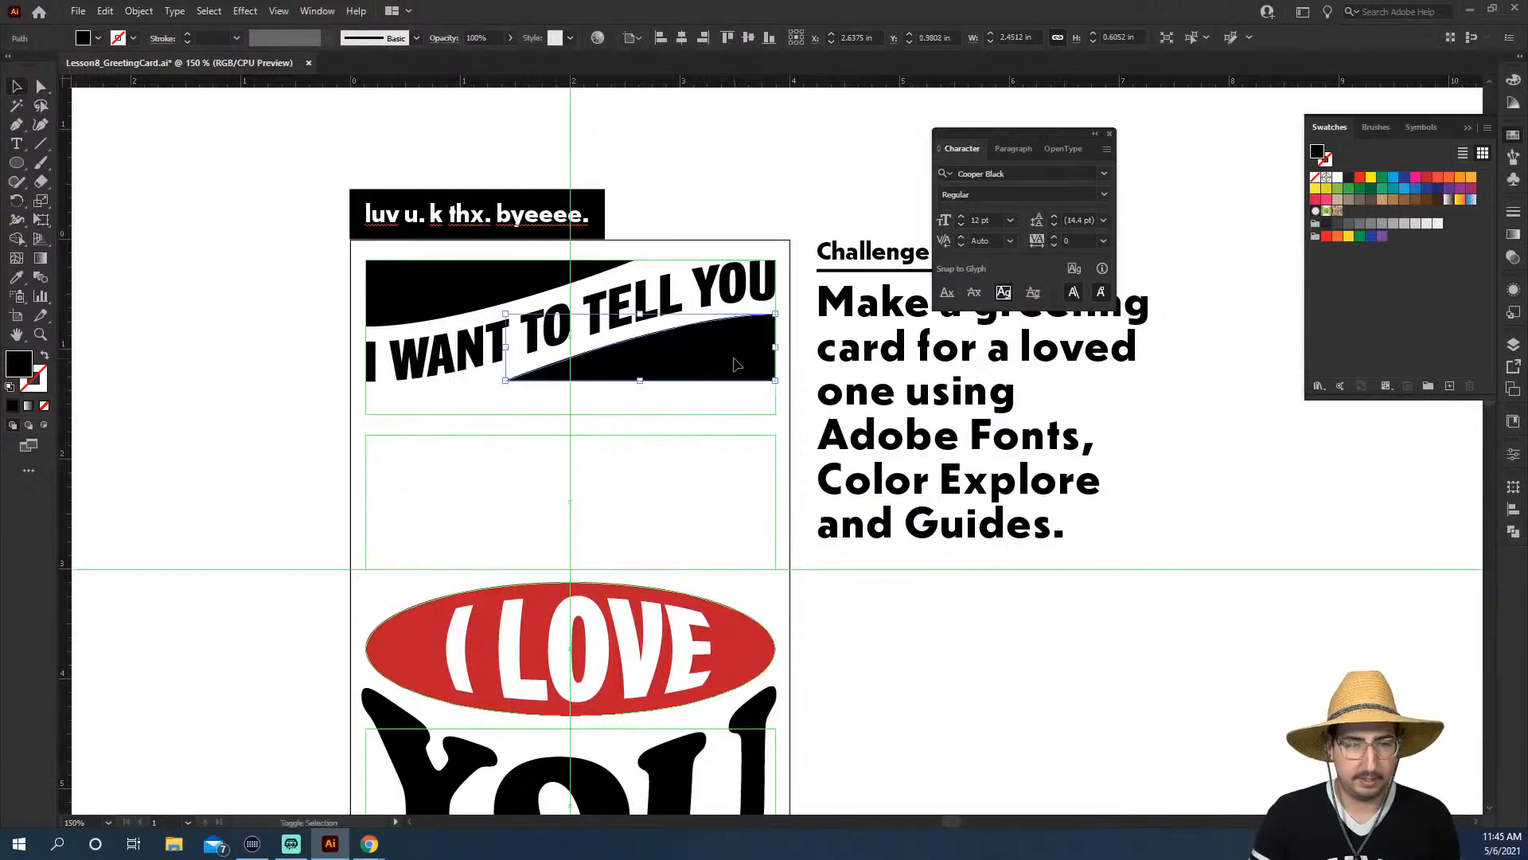
click(652, 414)
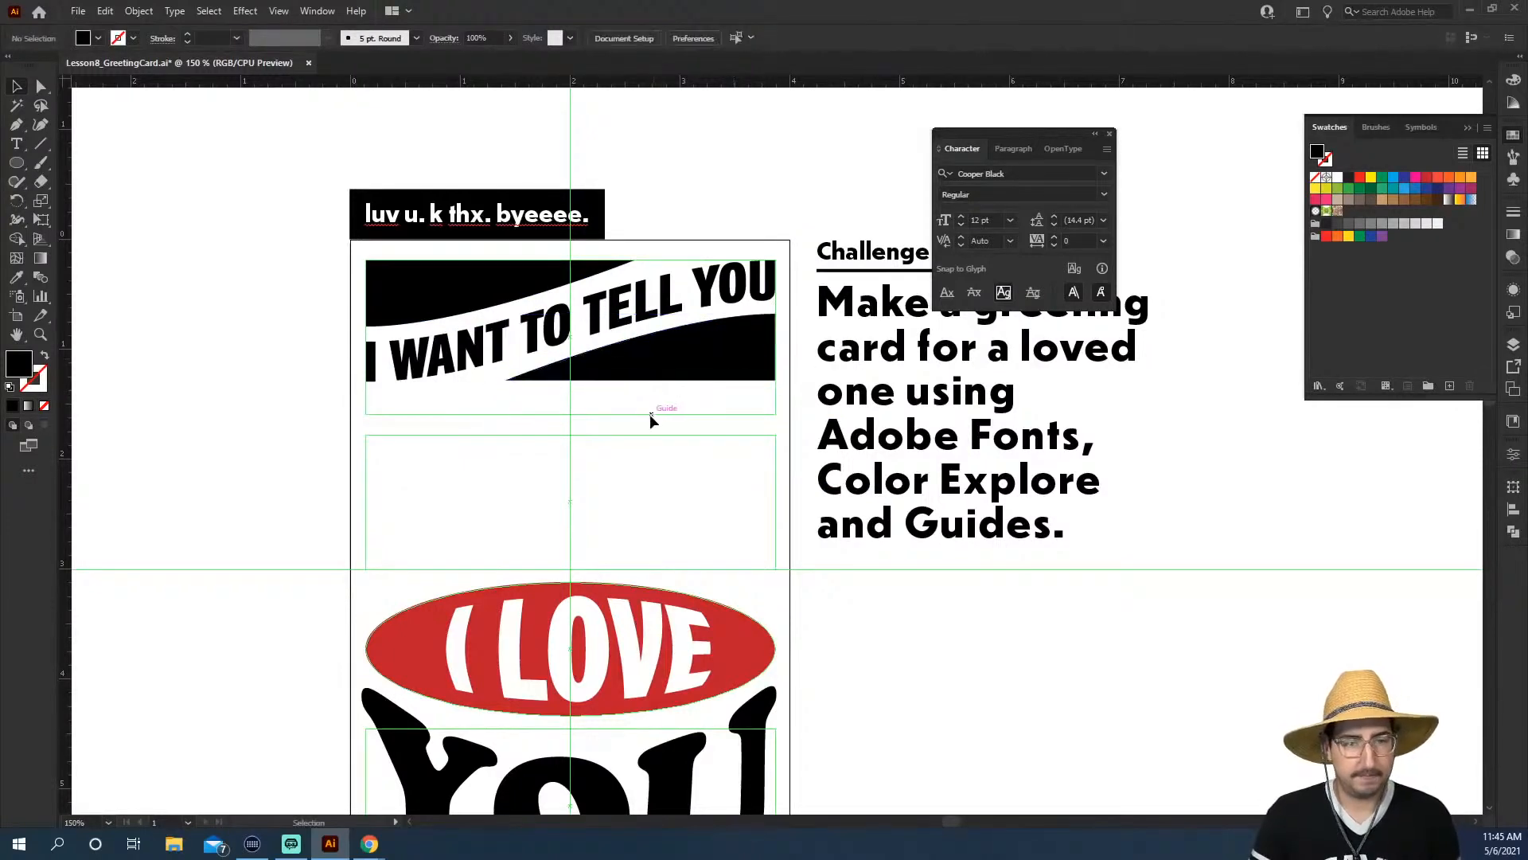
click(694, 374)
key(Down)
key(Down)
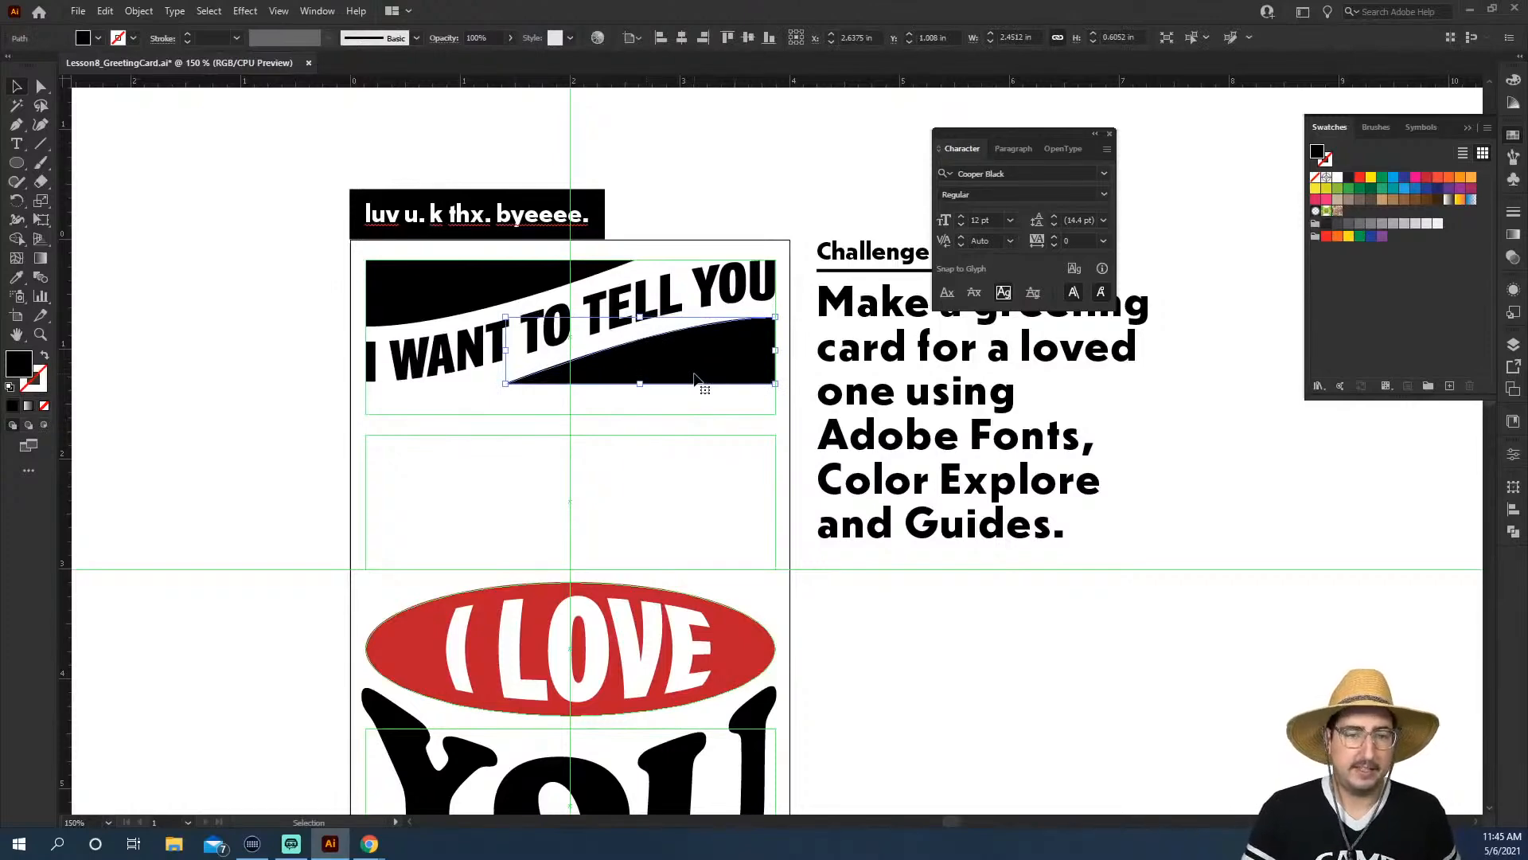
click(652, 427)
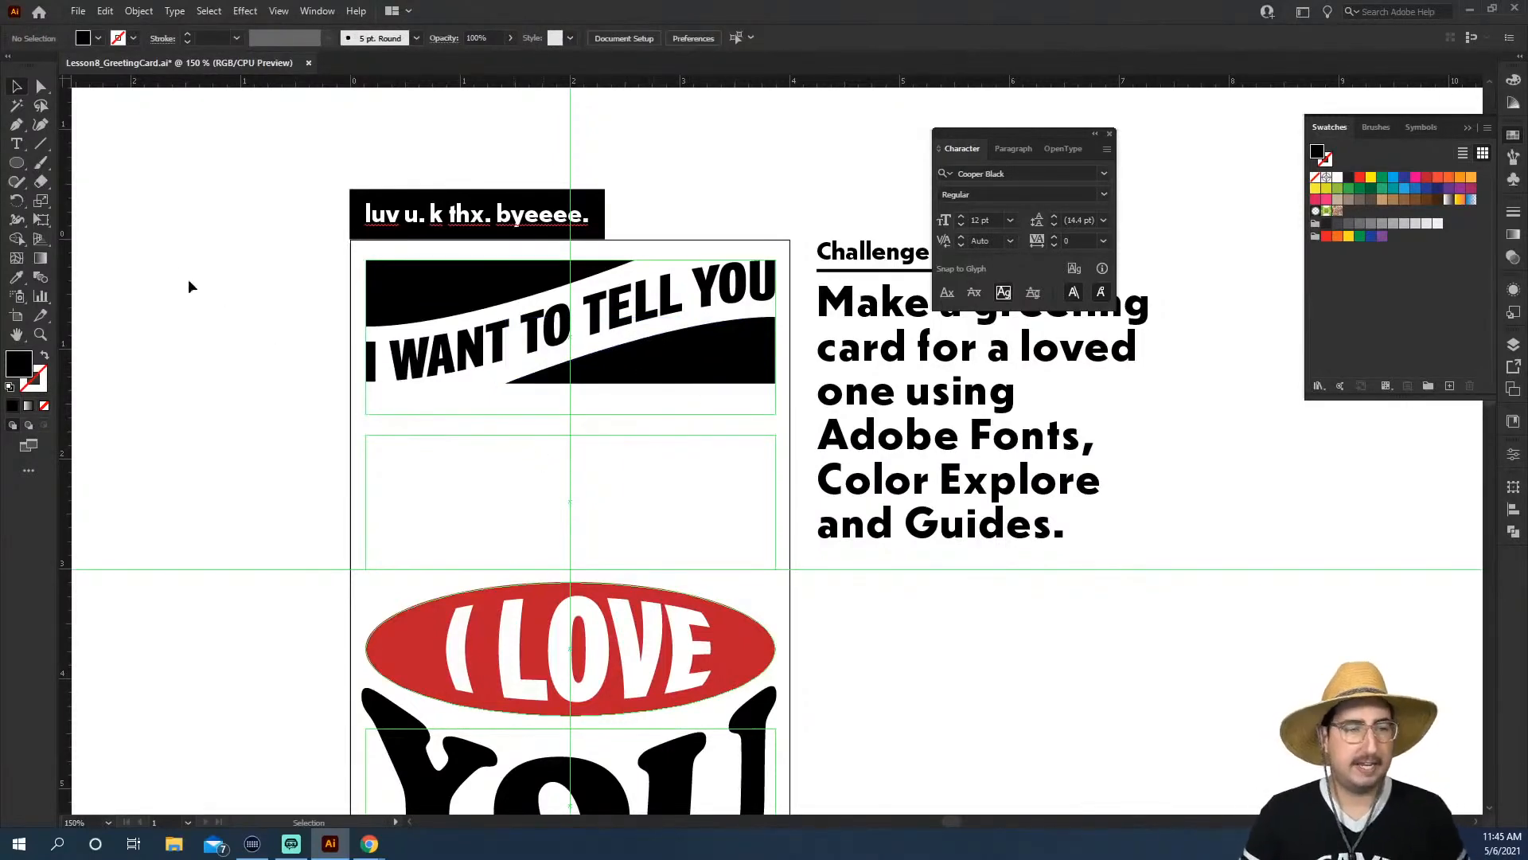
click(20, 165)
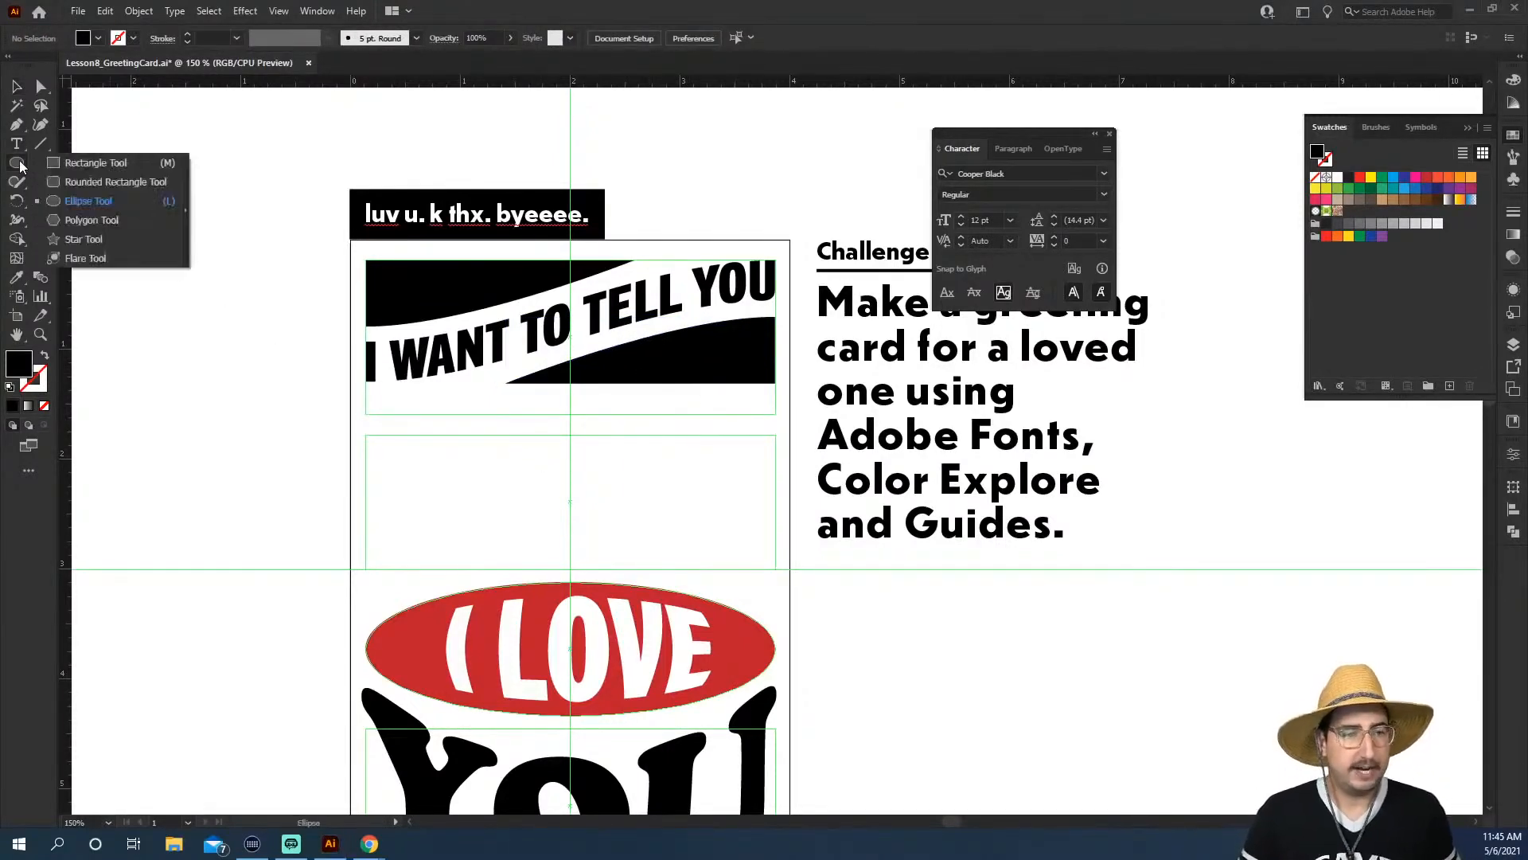
click(121, 226)
click(252, 310)
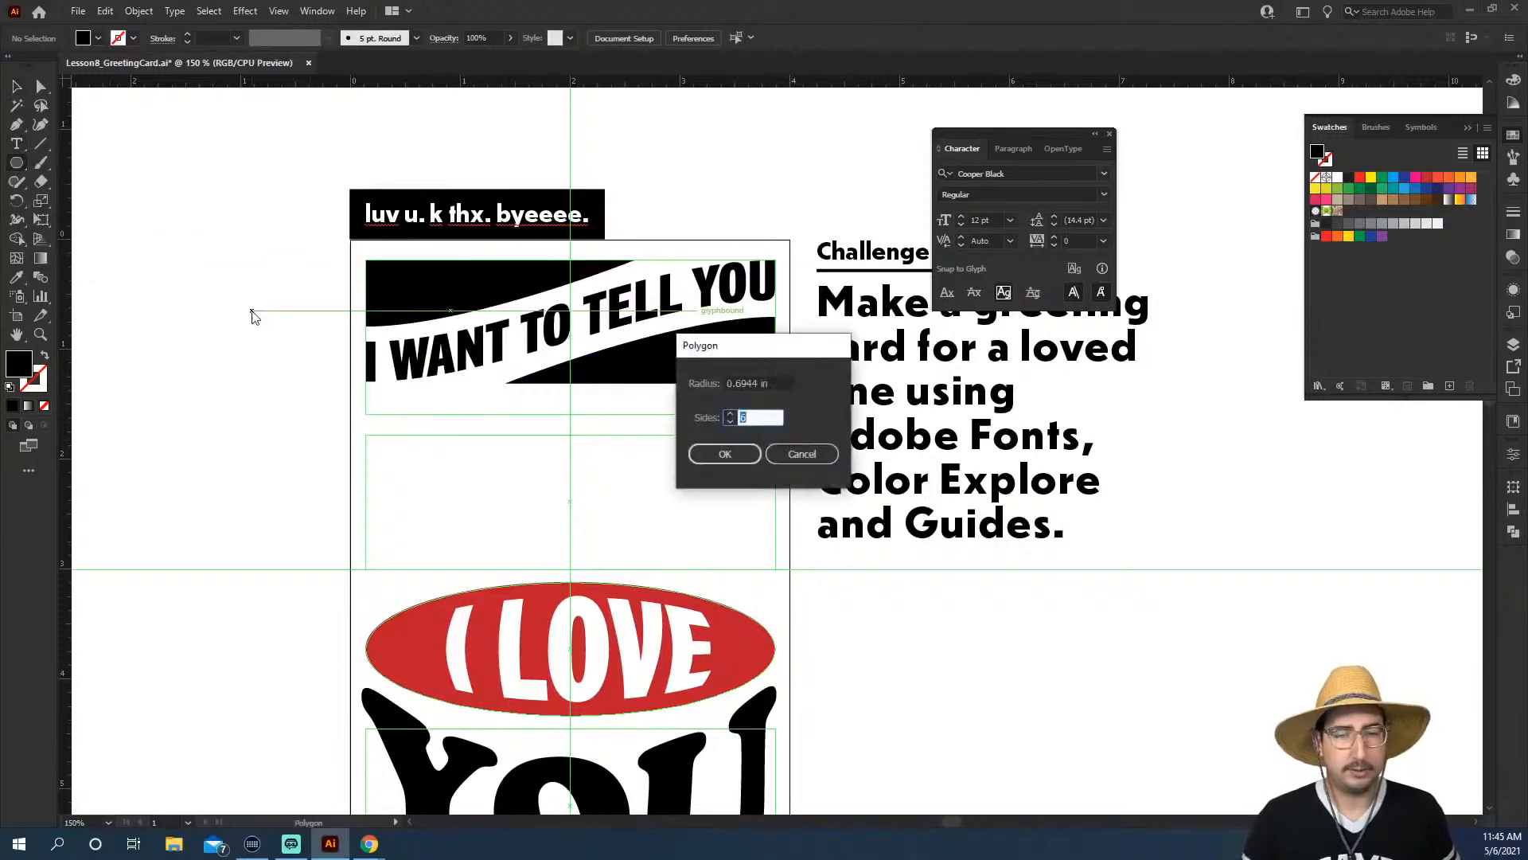
click(783, 456)
Draw an upright black five-pointed star about 0.21 in tall at the left end of the space beneath the banner
click(11, 165)
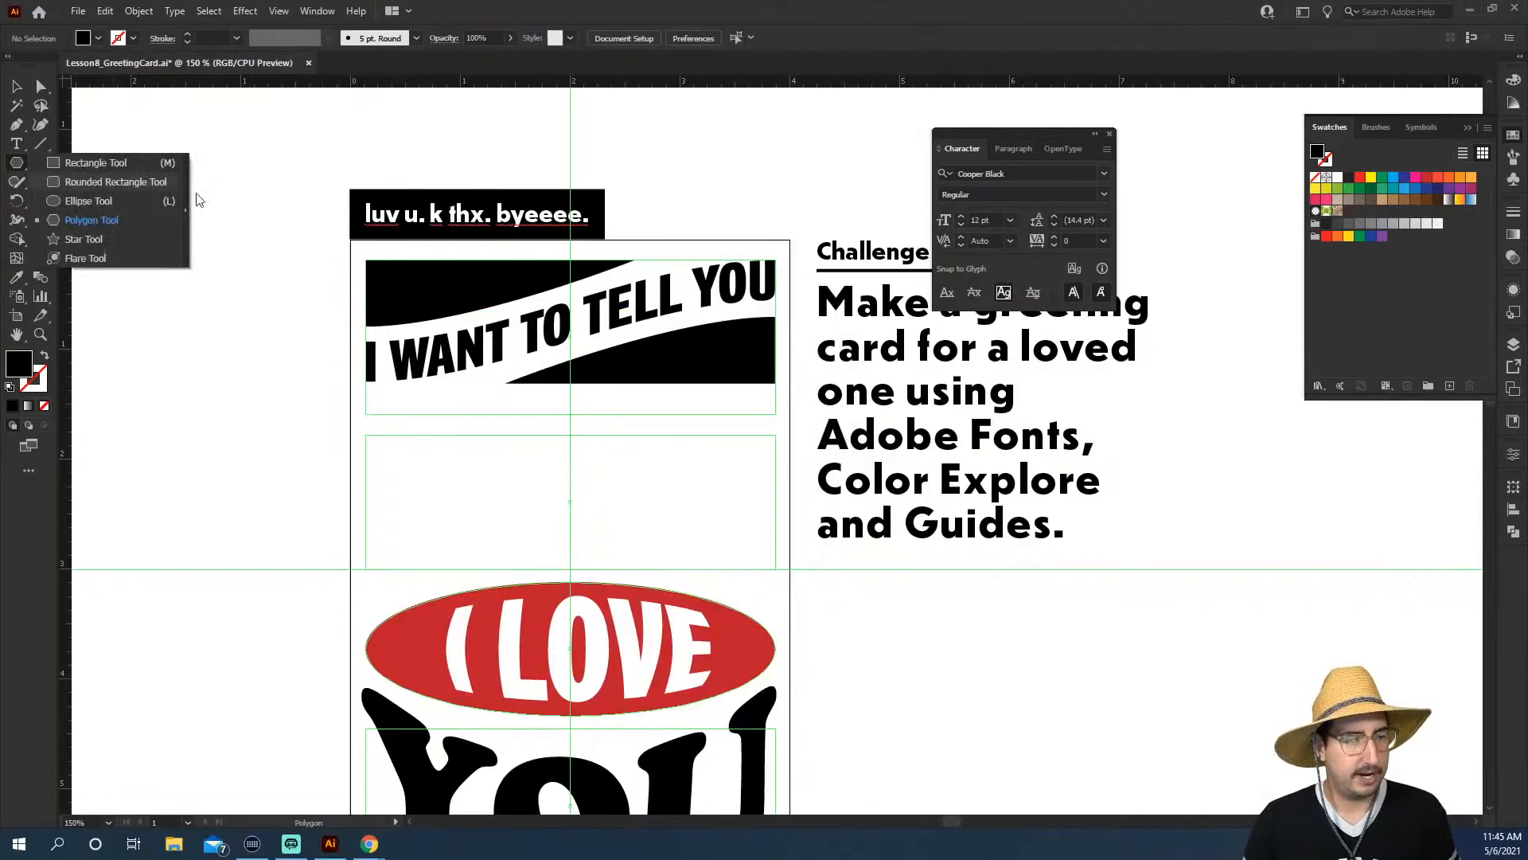
click(127, 241)
click(555, 430)
key(Return)
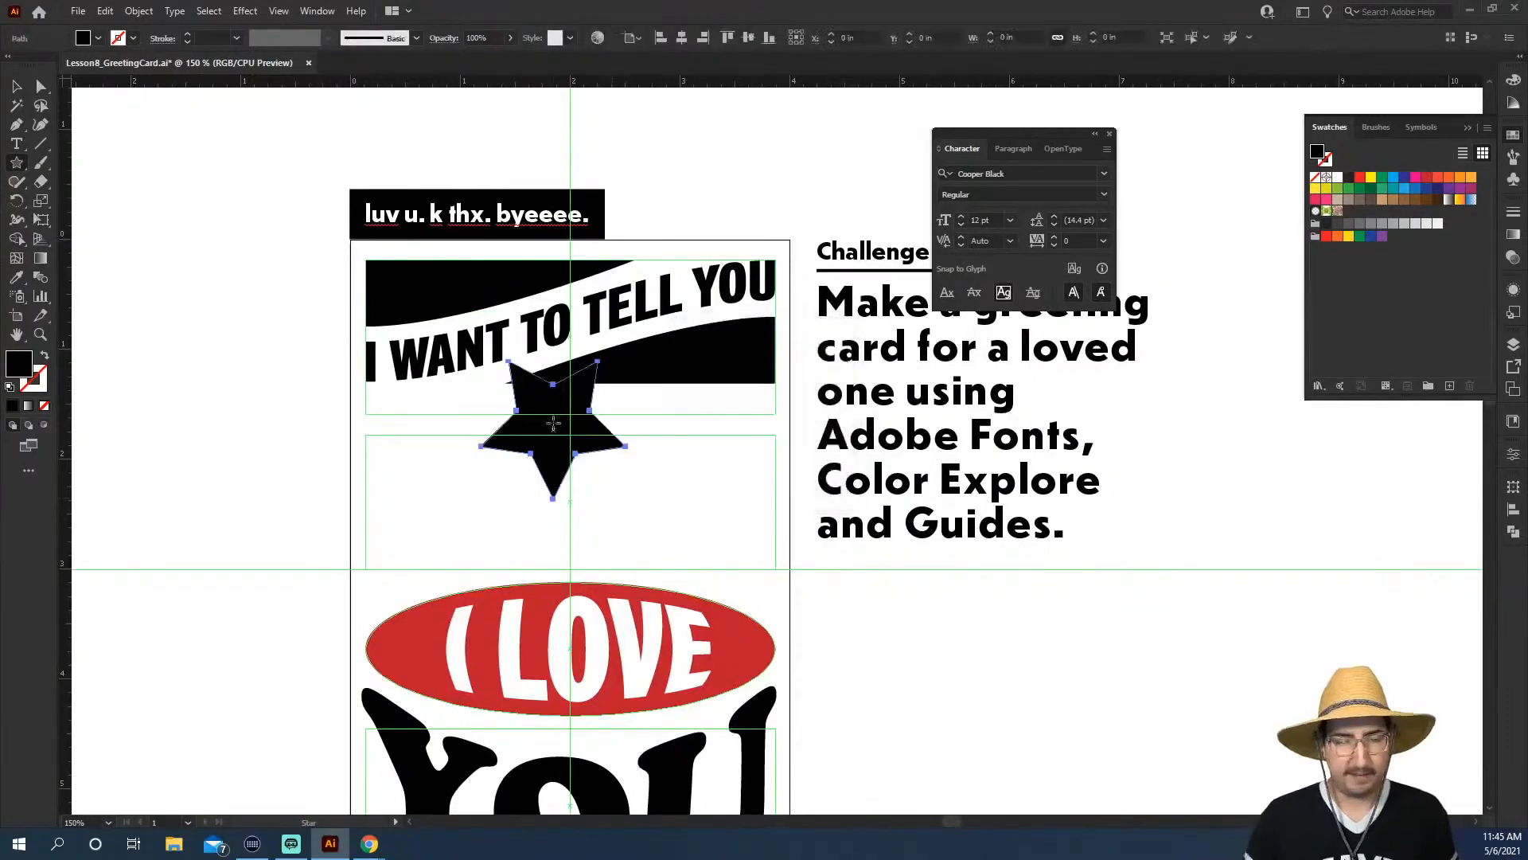
key(r)
mouse_move(533, 433)
mouse_down()
mouse_move(612, 335)
mouse_move(671, 541)
mouse_move(685, 481)
mouse_move(716, 478)
mouse_up()
key(s)
drag(677, 282, 677, 392)
key(v)
drag(553, 436, 413, 412)
Duplicate the star at even intervals into a row of 13 spanning the full banner width
click(398, 411)
key(ctrl+d)
key(ctrl+d)
key(ctrl+d)
key(ctrl+d)
key(ctrl+d)
key(ctrl+d)
key(ctrl+d)
key(ctrl+d)
key(ctrl+d)
key(ctrl+d)
key(ctrl+d)
drag(354, 405, 776, 419)
key(ctrl+plus)
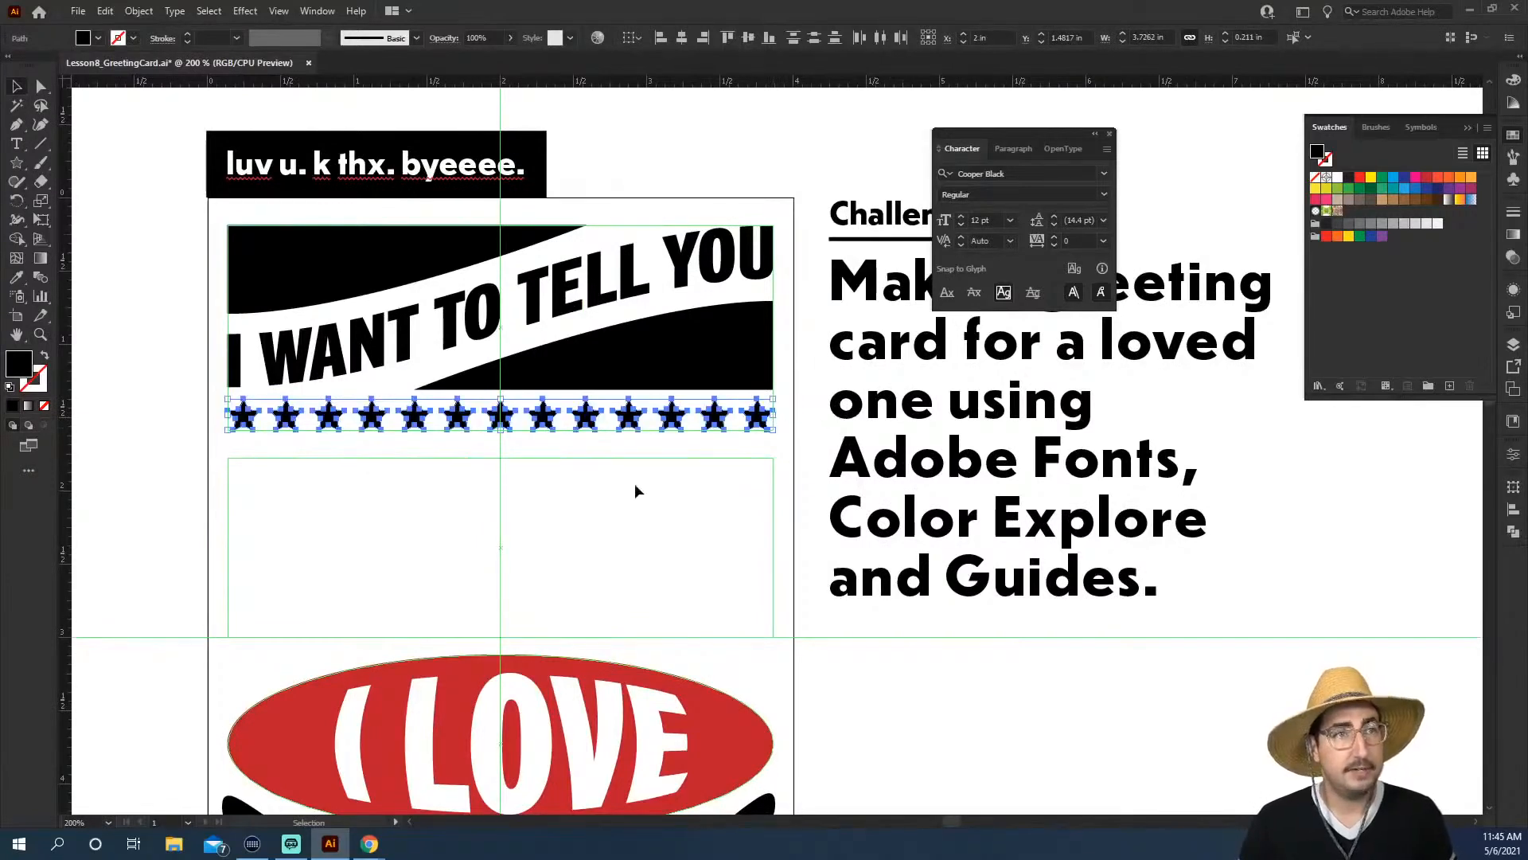
click(333, 493)
Hide the guides on the card
key(z)
alt+click(657, 418)
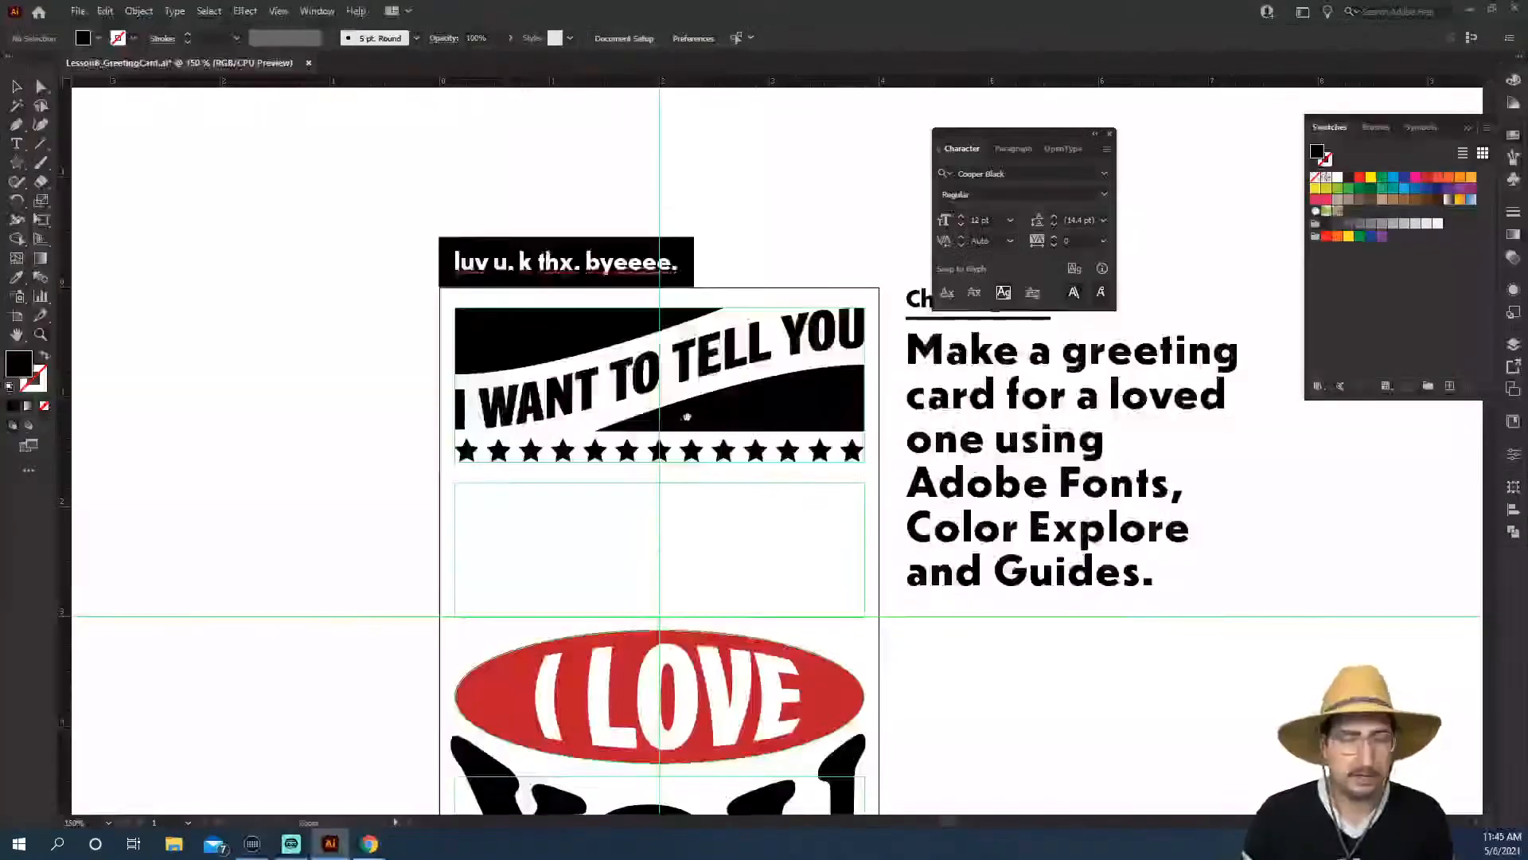
drag(682, 421, 570, 222)
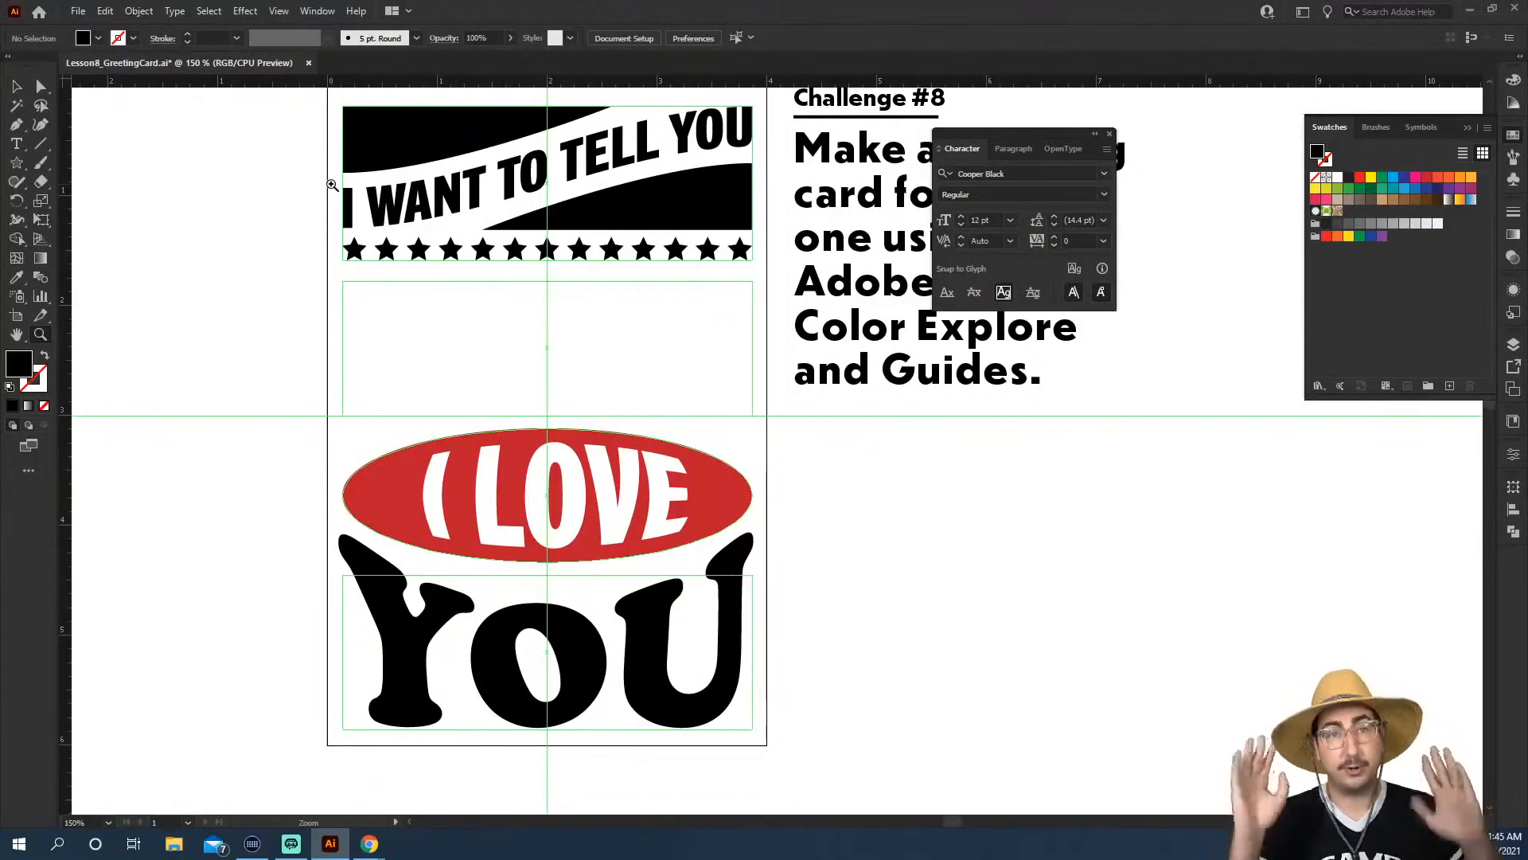
click(279, 15)
mouse_move(492, 598)
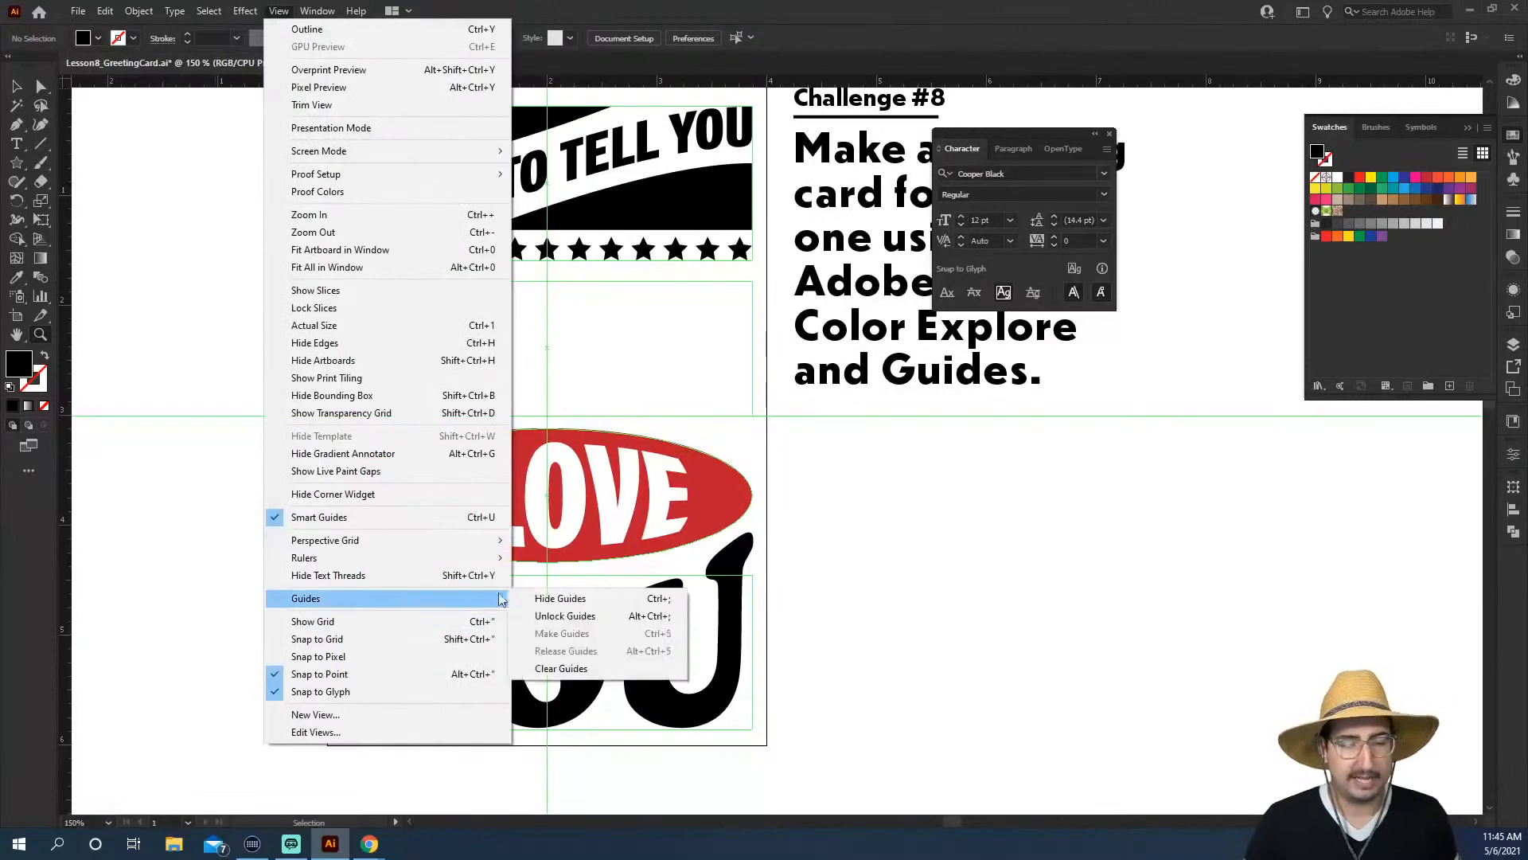
click(562, 598)
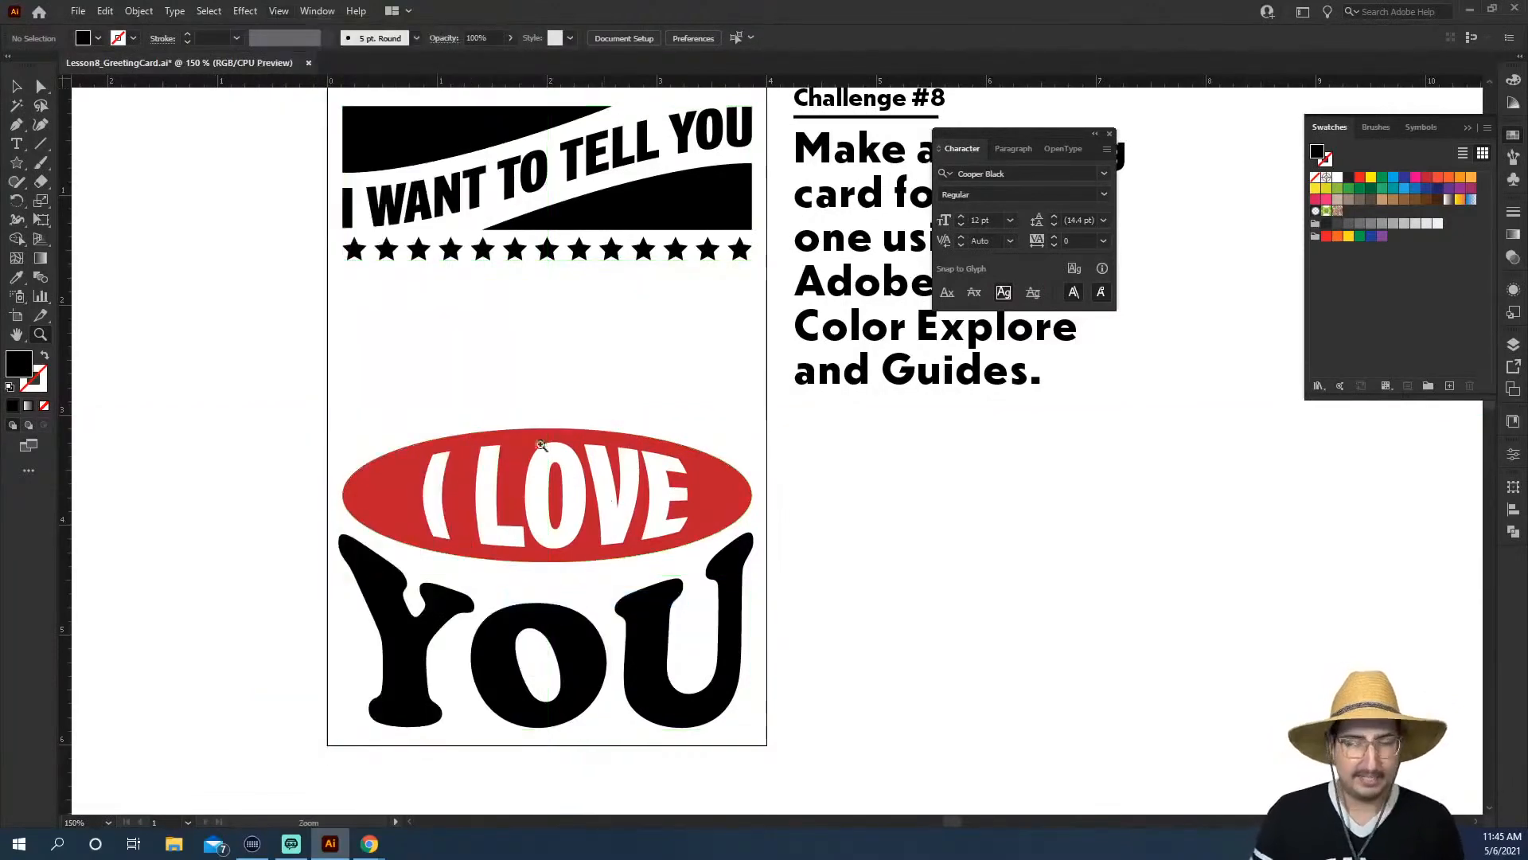
Move the "I LOVE" ellipse and the "YOU" text together straight up about 1.4 in, just beneath the row of stars
key(v)
drag(323, 386, 708, 547)
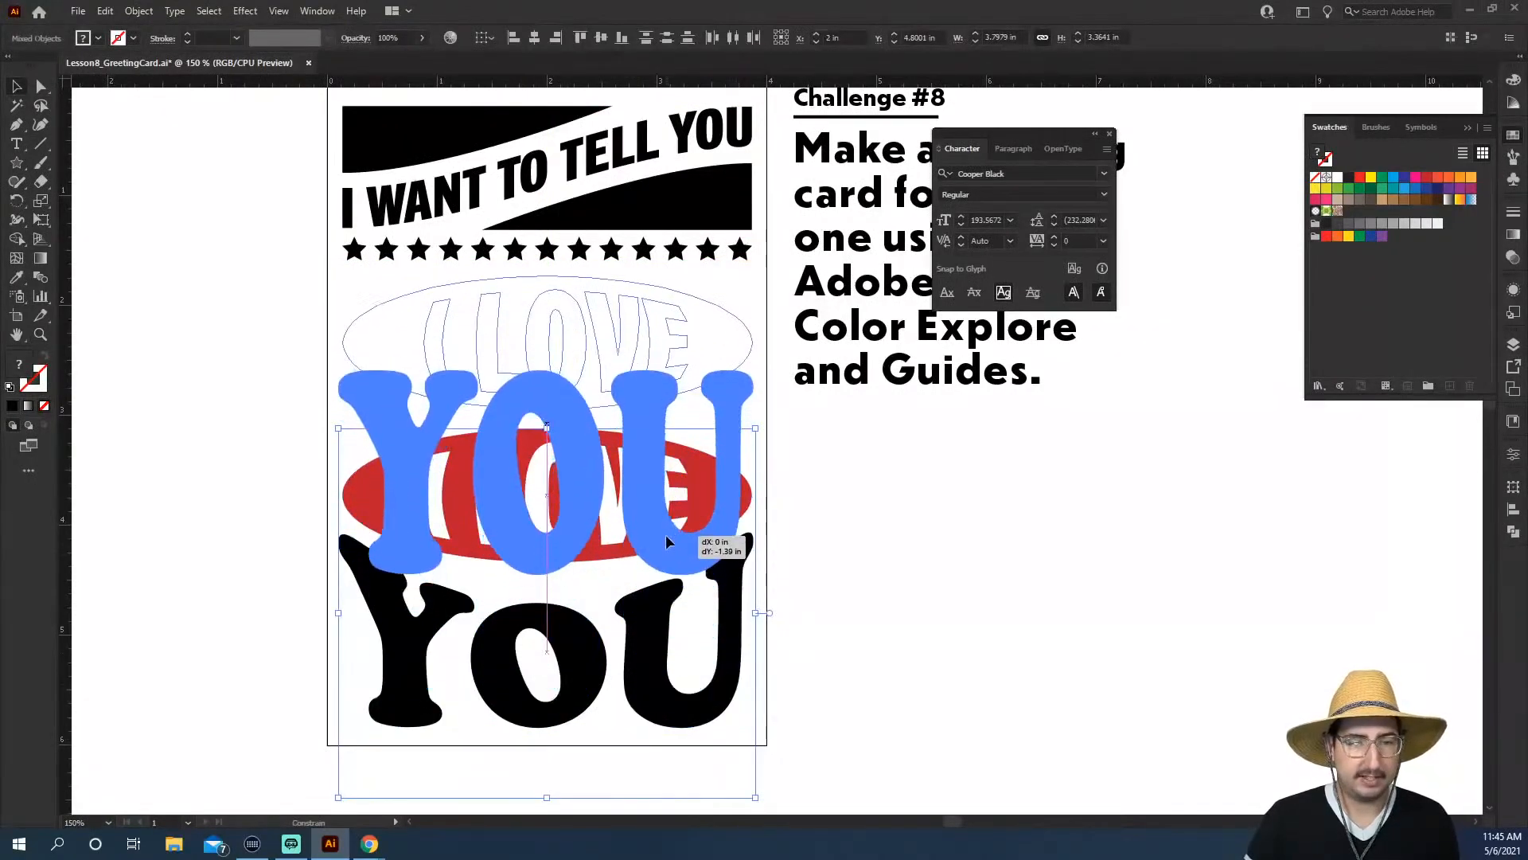
click(844, 589)
Draw a black square about 0.47 in wide in the empty space beside the card
key(z)
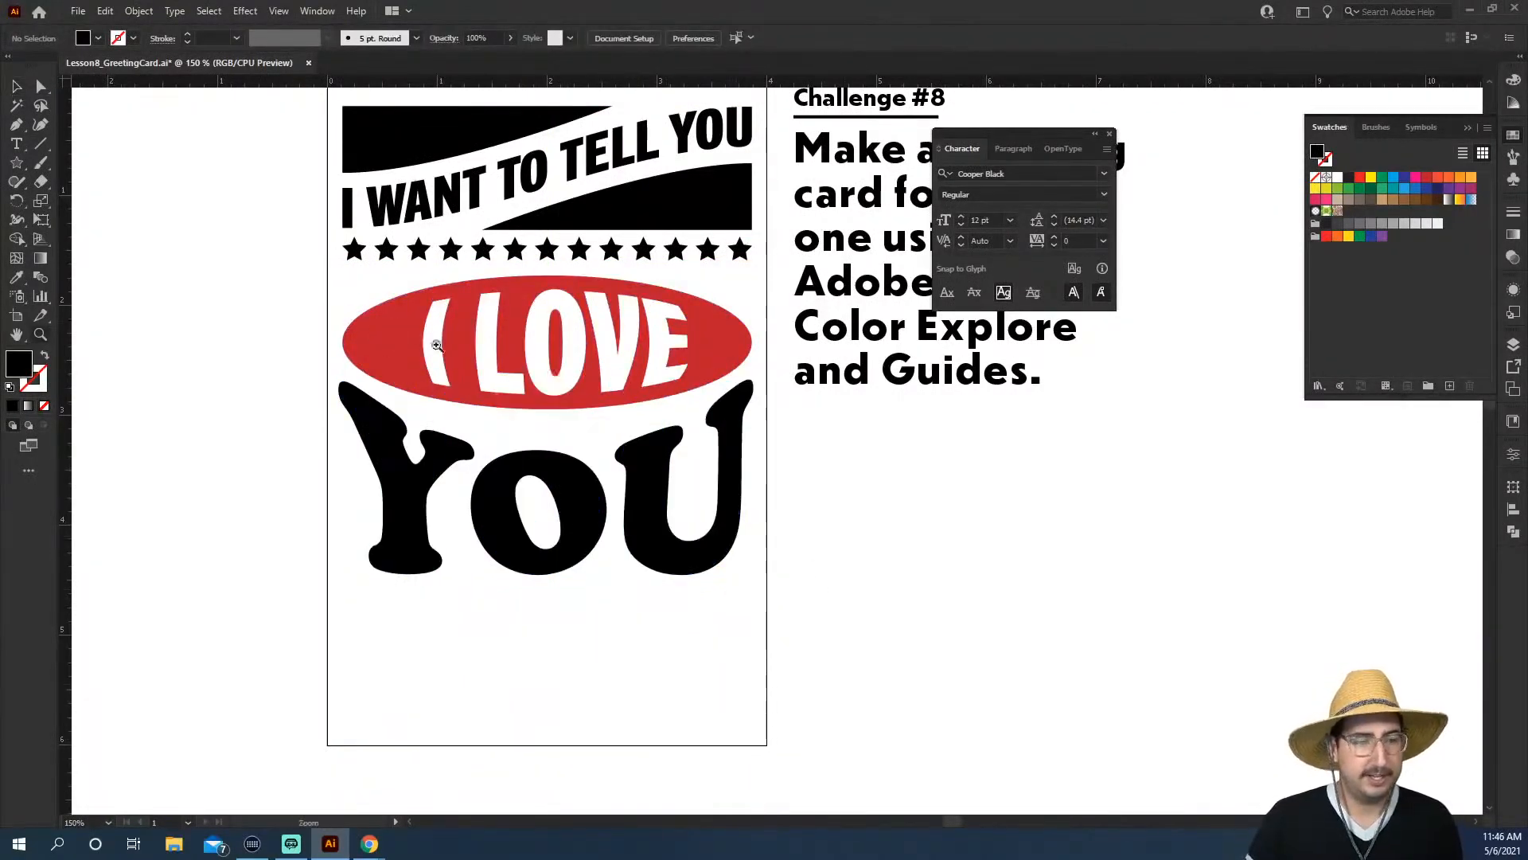
click(560, 367)
click(737, 470)
click(704, 392)
drag(689, 410, 674, 553)
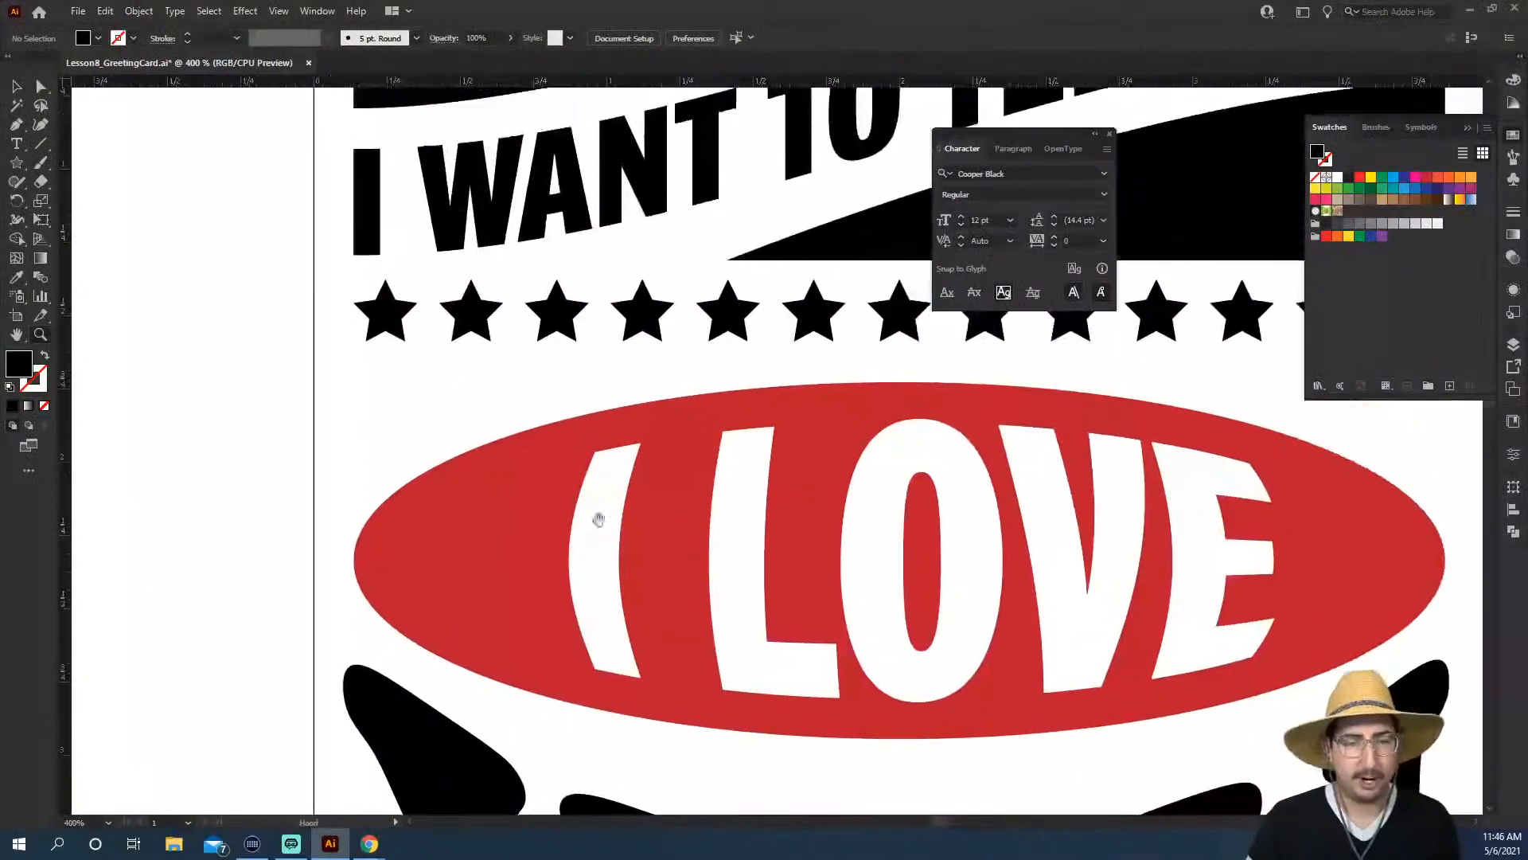
drag(306, 414, 830, 428)
key(m)
drag(480, 324, 620, 462)
drag(543, 250, 686, 304)
key(ctrl+z)
Draw a smaller black square above the first one beside the card, and delete the first square
click(16, 163)
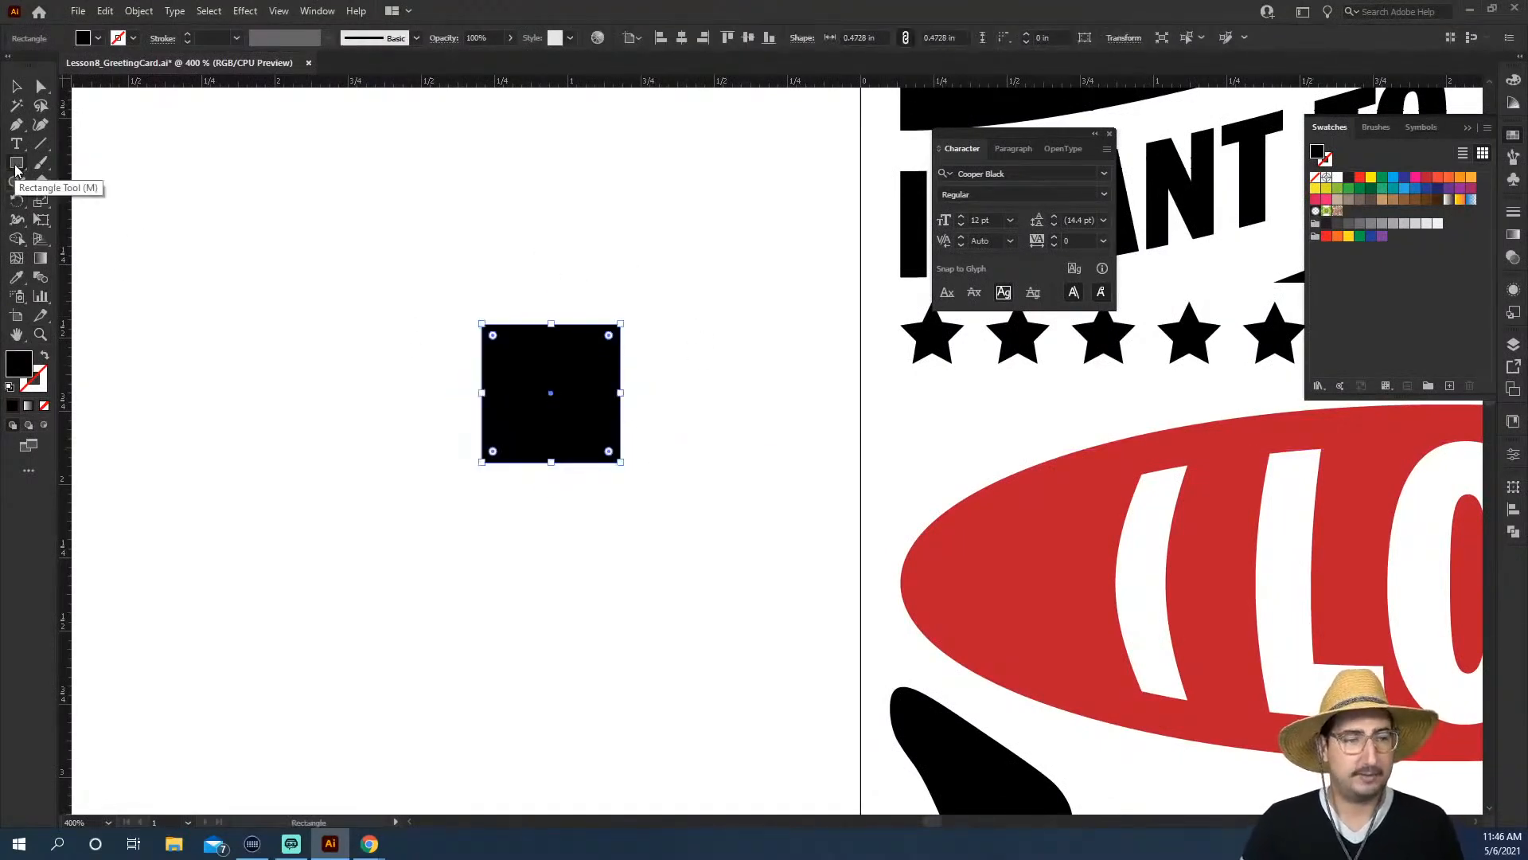
drag(451, 193, 561, 303)
key(v)
click(600, 396)
key(Delete)
Rotate the square 45° into a diamond and delete its top anchor point to leave a V-shaped path
click(529, 267)
key(r)
drag(525, 209, 562, 133)
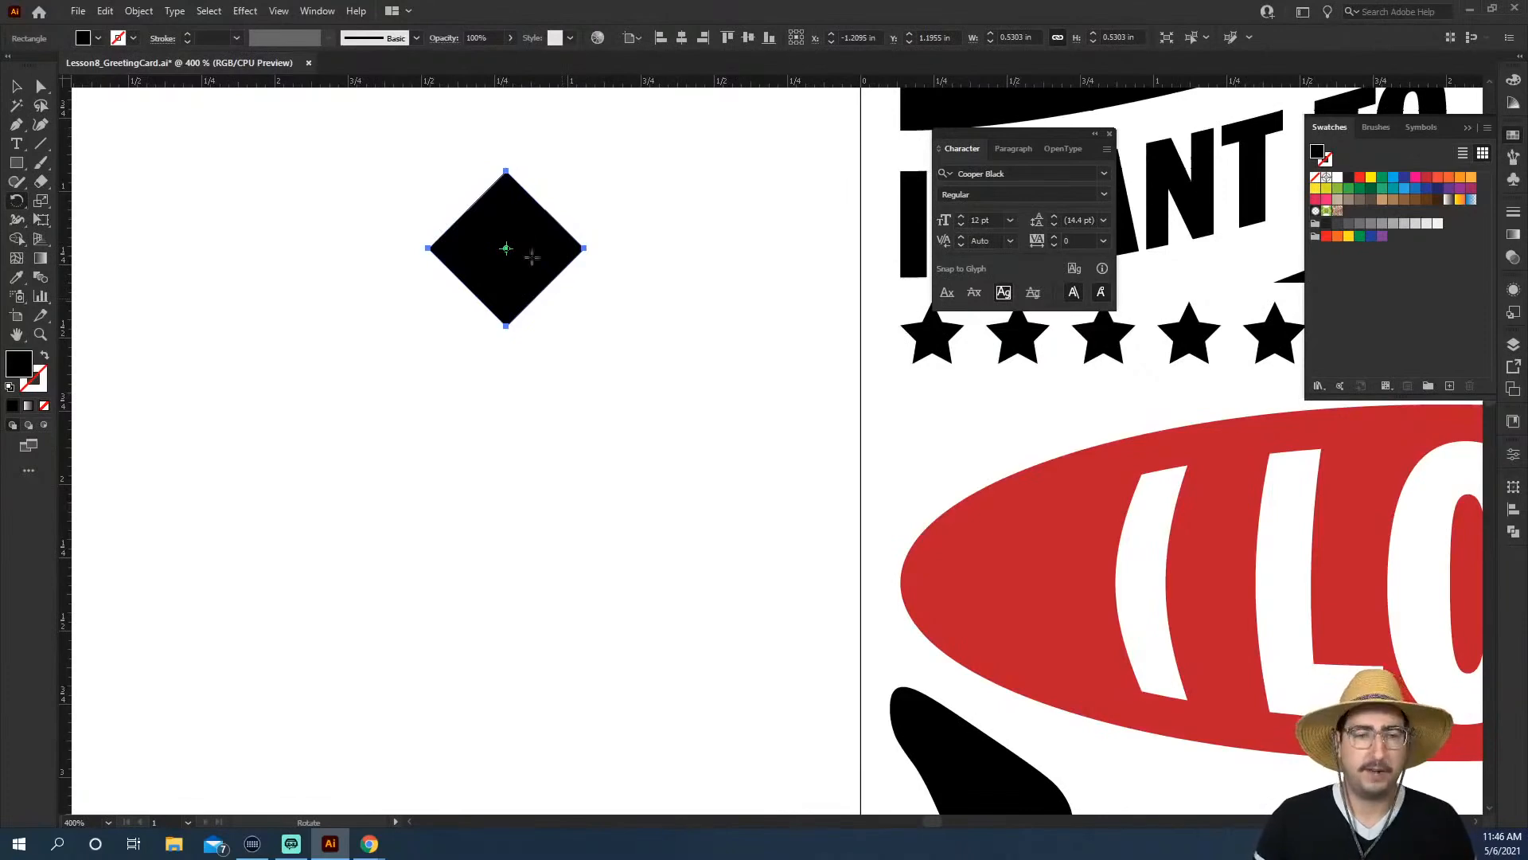
key(ctrl+z)
drag(527, 147, 469, 191)
key(a)
key(Delete)
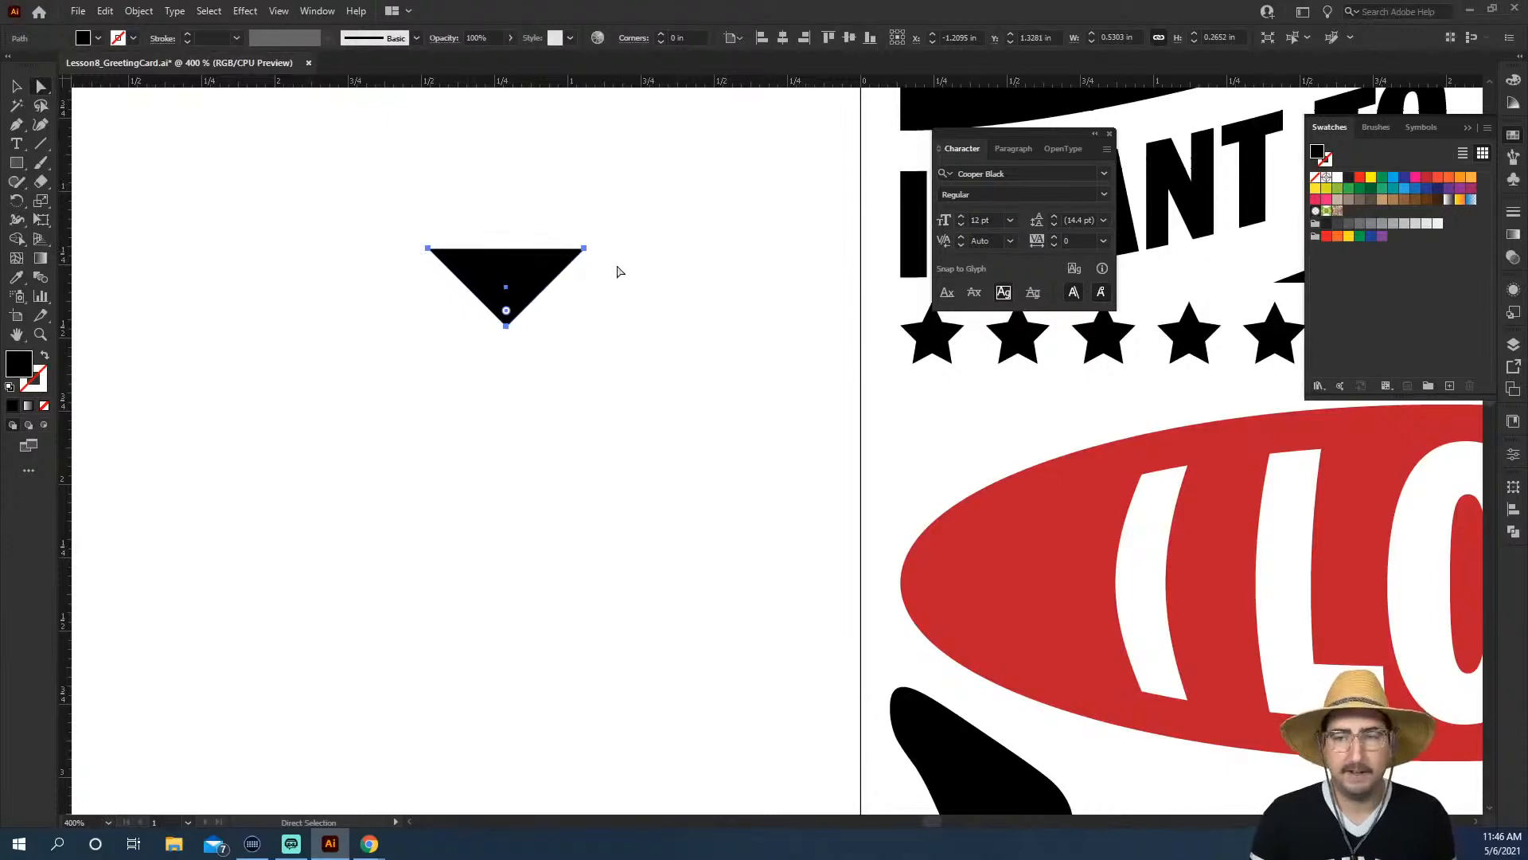
Swap the V path's fill to a stroke with round caps and corners, and set the weight to 47 pt to form a heart
key(shift+x)
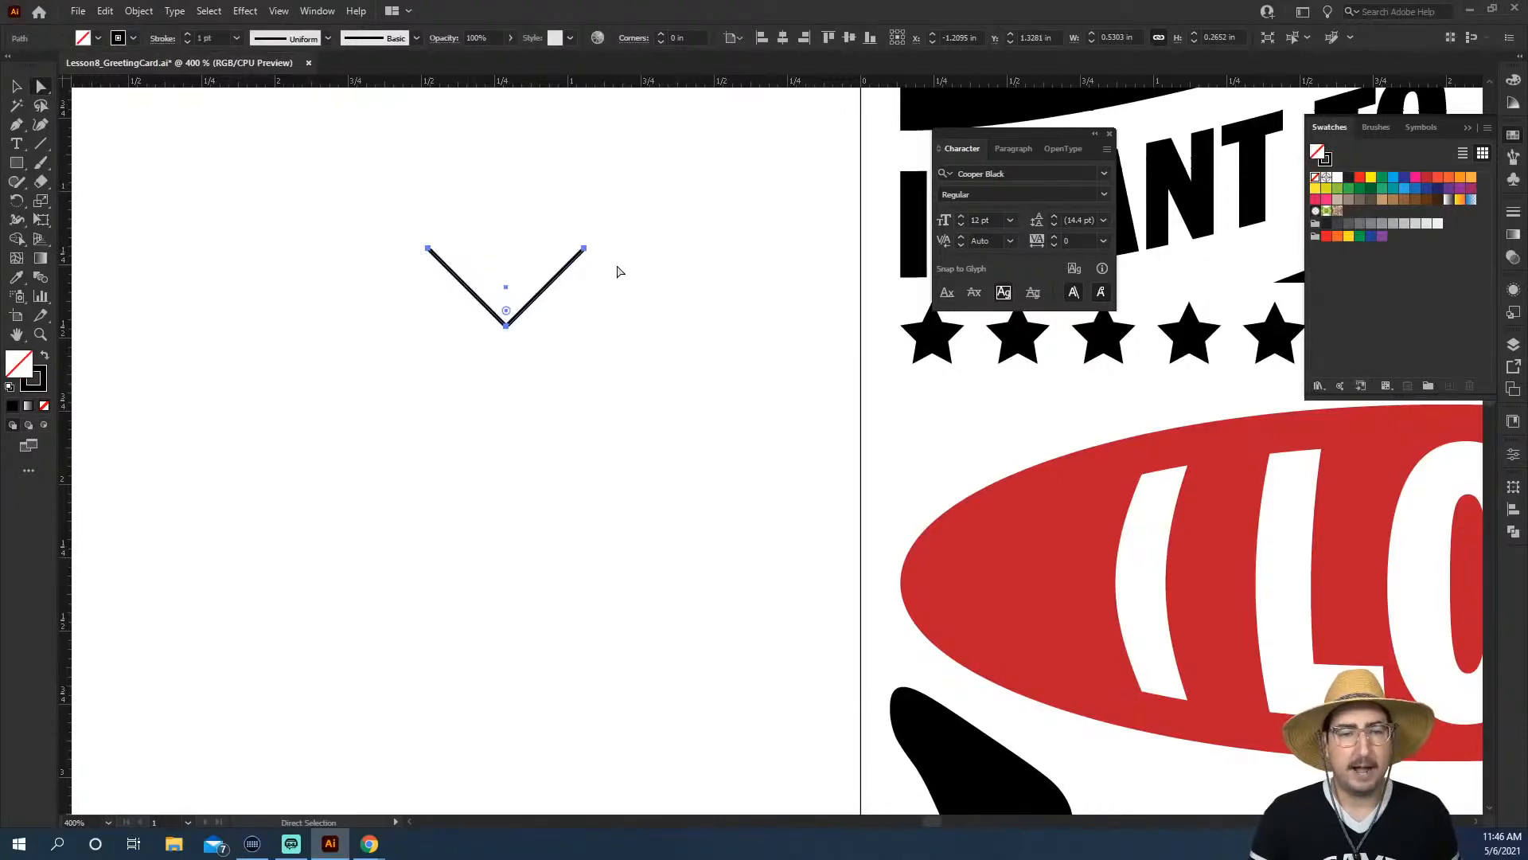
click(214, 38)
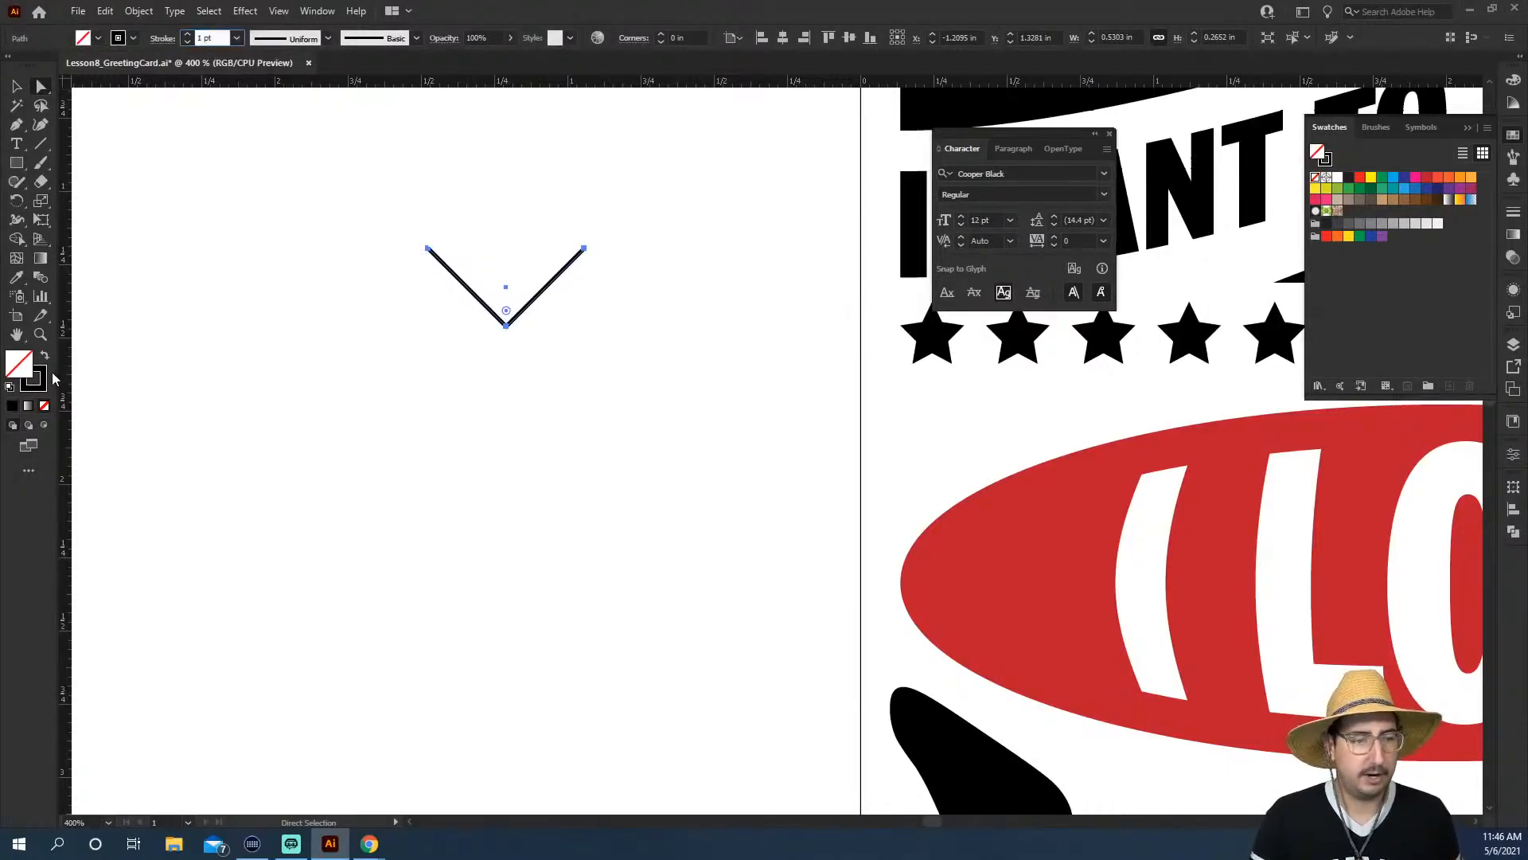
click(1513, 212)
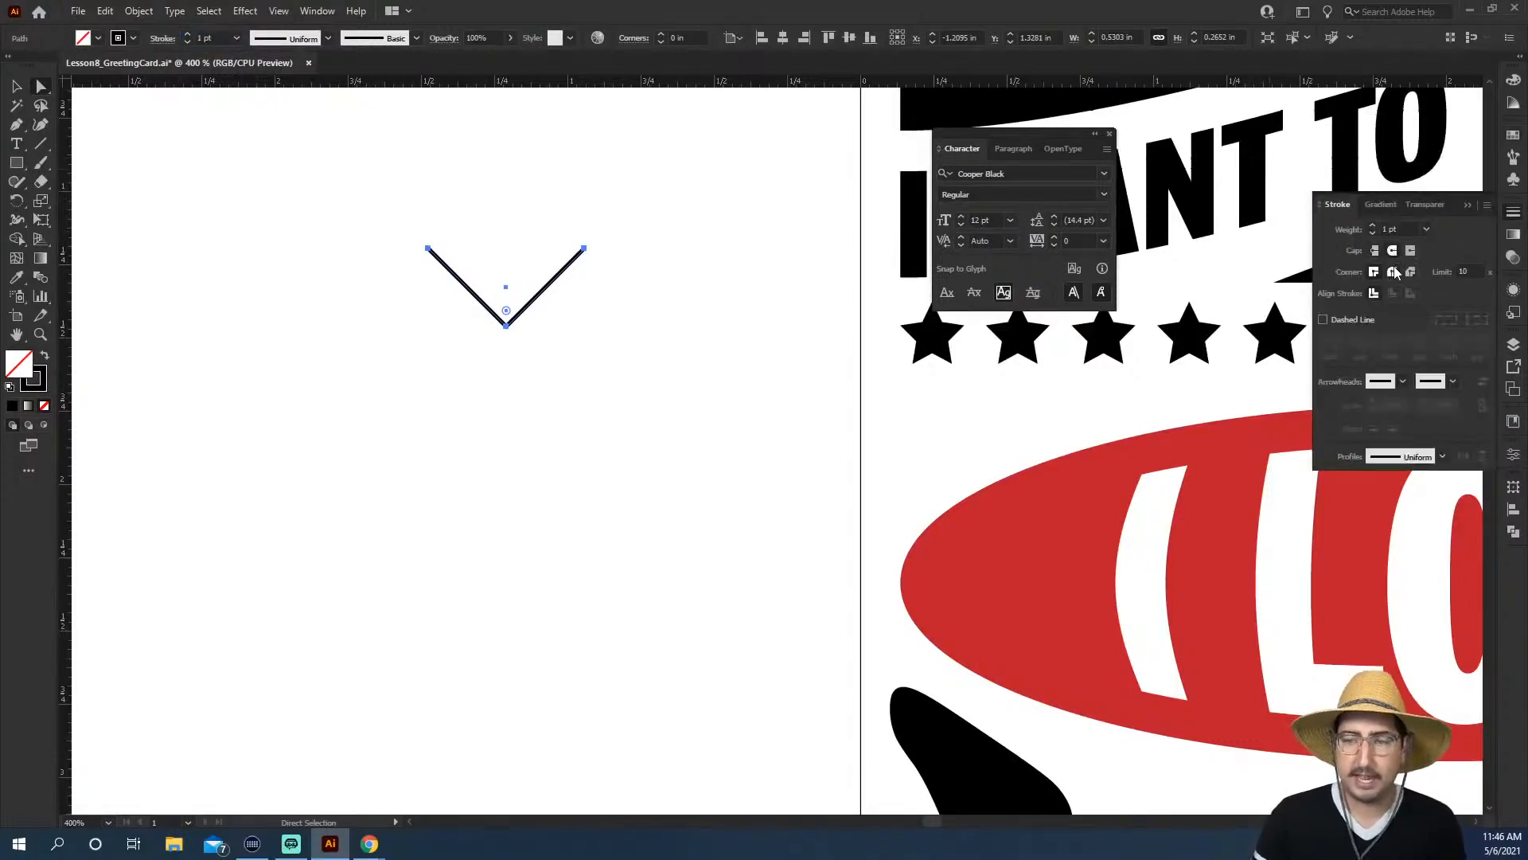
click(1392, 271)
click(1393, 229)
key(shift+Up)
key(shift+Up)
key(shift+Up)
key(shift+Up)
key(shift+Up)
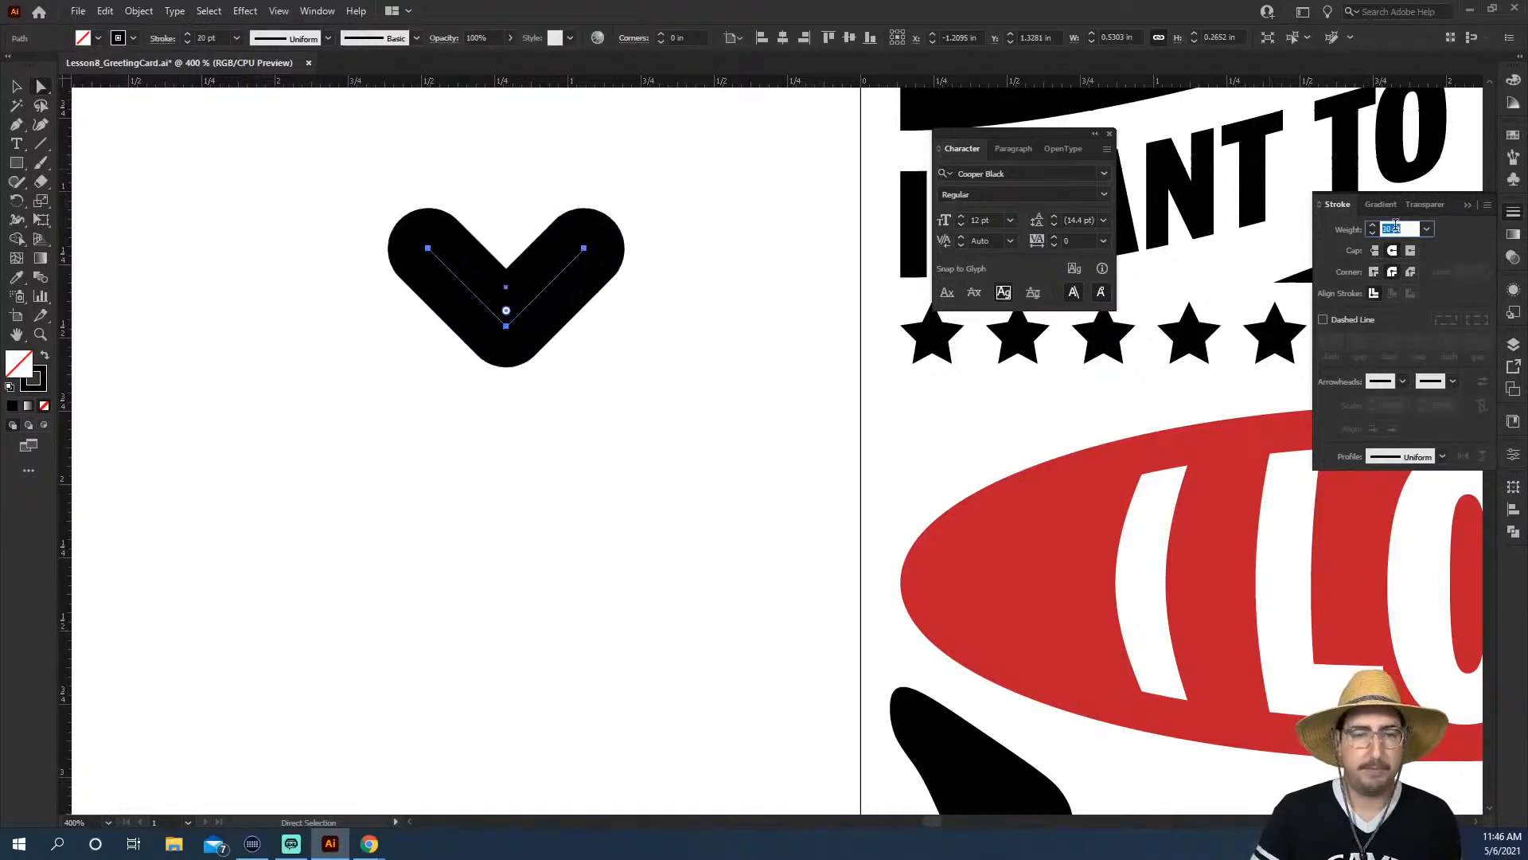
key(Down)
key(Down)
key(Down)
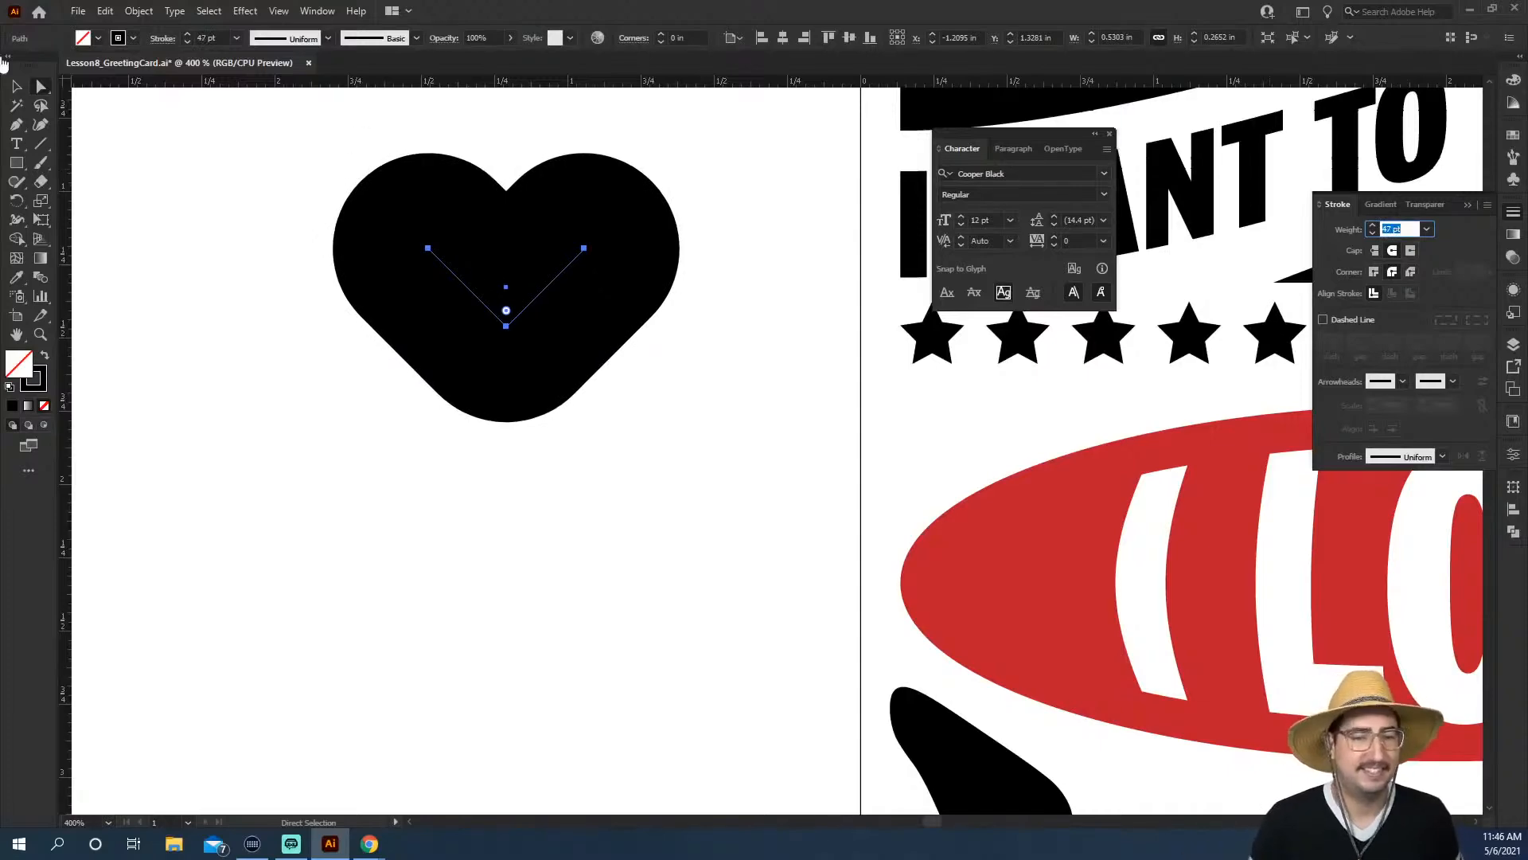
Expand the heart's fill and stroke into a solid shape
click(17, 86)
click(133, 14)
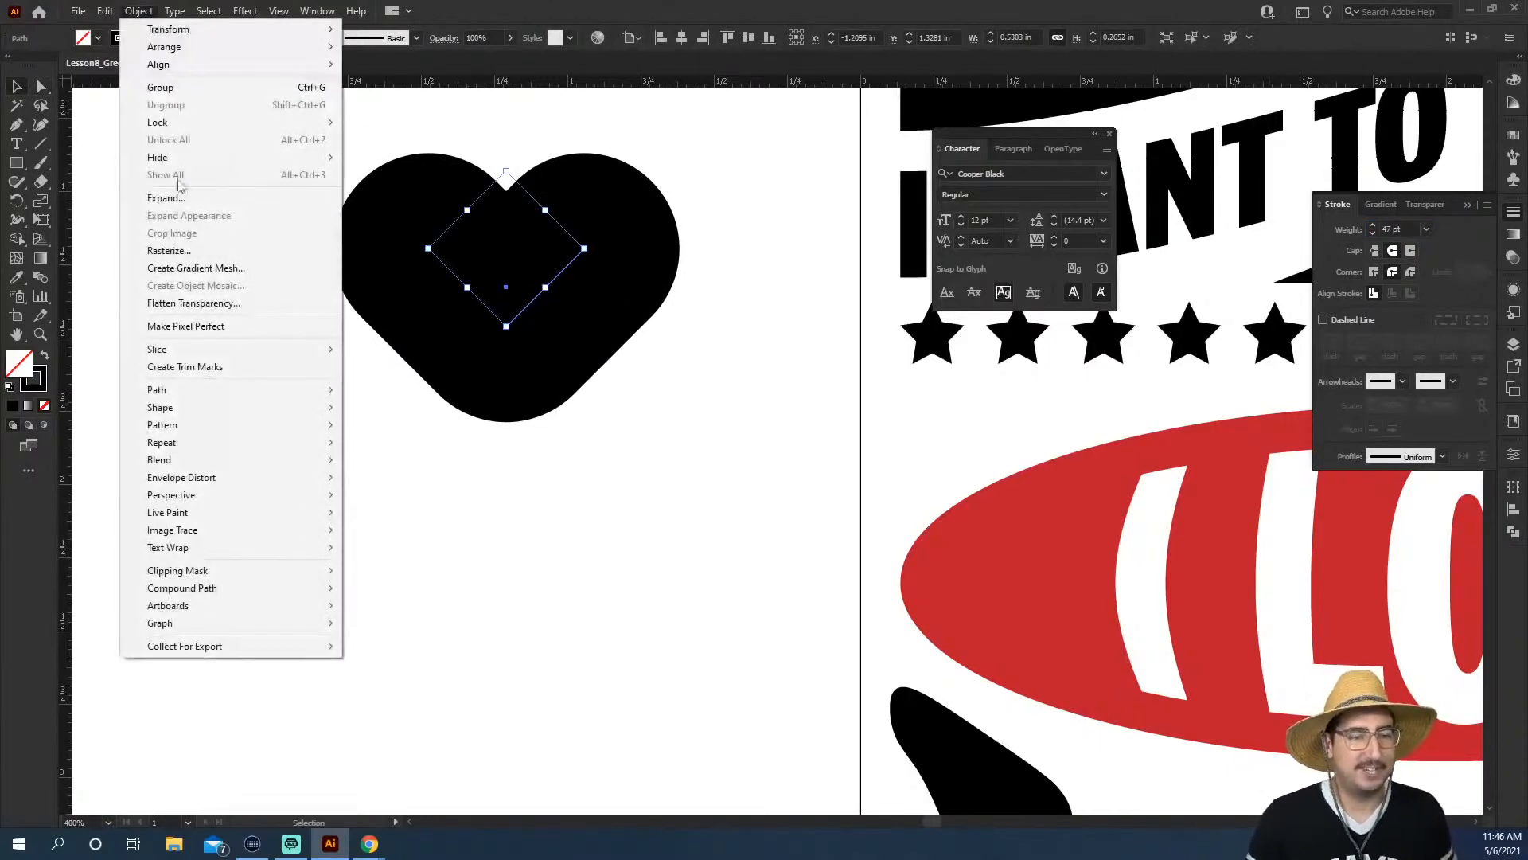
click(203, 201)
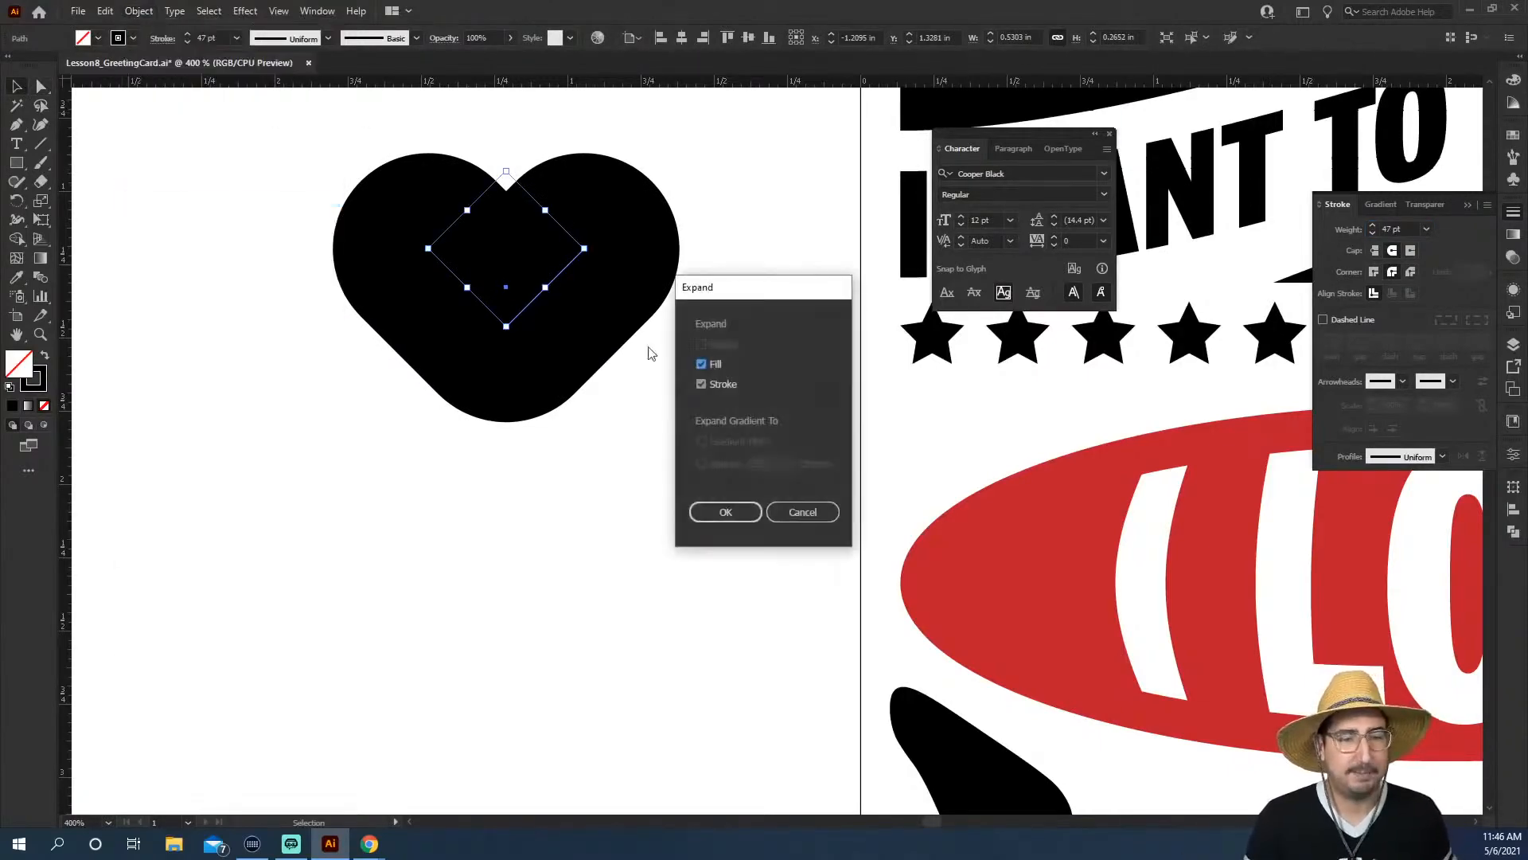
click(739, 509)
Scale the heart down and fit it into the gap between the star row and the upper-left curve of the ellipse
key(z)
alt+click(779, 384)
drag(795, 452, 522, 389)
key(v)
drag(368, 296, 679, 395)
key(s)
drag(784, 279, 678, 358)
key(v)
drag(622, 412, 649, 417)
key(s)
drag(789, 299, 752, 330)
drag(712, 390, 345, 374)
Copy the small heart straight across to the matching gap above the right side of the ellipse
key(v)
drag(273, 409, 1015, 412)
key(ctrl+shift+a)
Select all the card artwork and convert its lettering to outlines
alt+click(756, 479)
alt+click(765, 476)
drag(765, 476, 573, 398)
key(v)
drag(272, 136, 713, 600)
key(ctrl+shift+o)
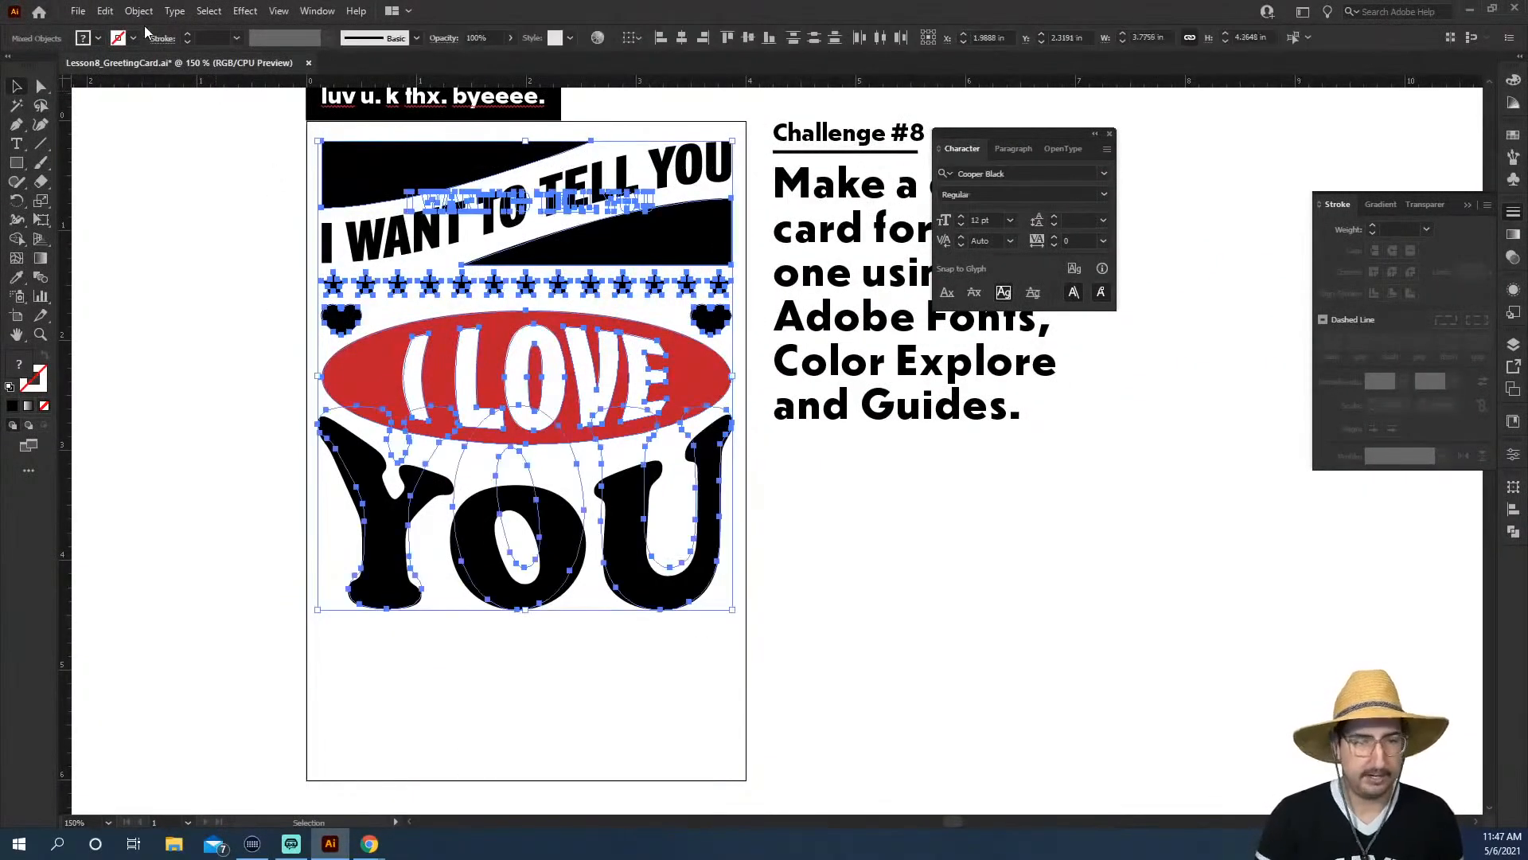
click(242, 268)
Fill both banner shapes with green and the "I WANT TO TELL YOU" lettering with light blue
click(374, 155)
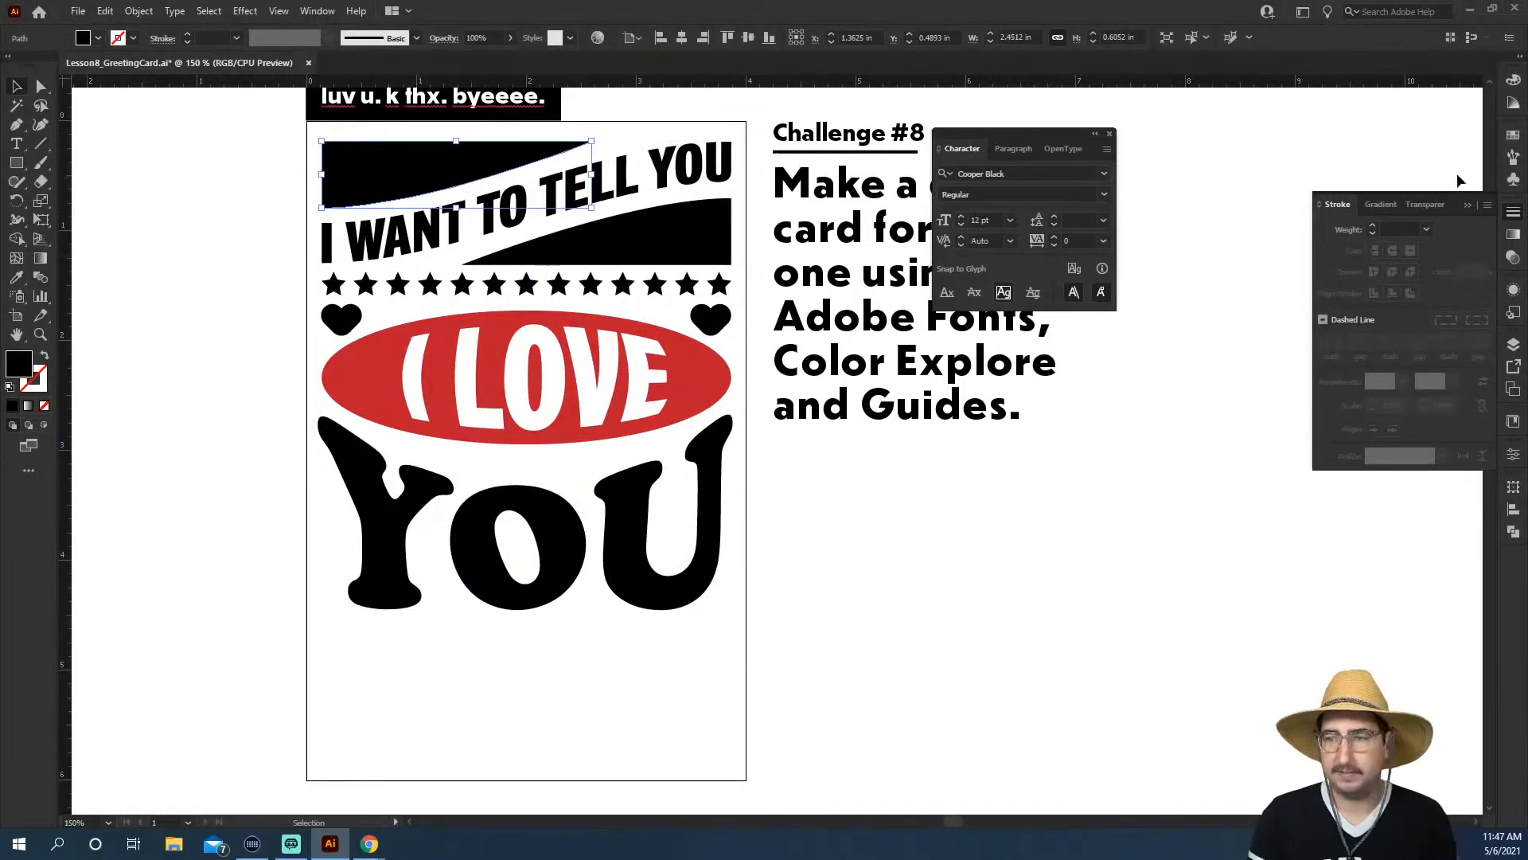
click(1509, 137)
click(1376, 184)
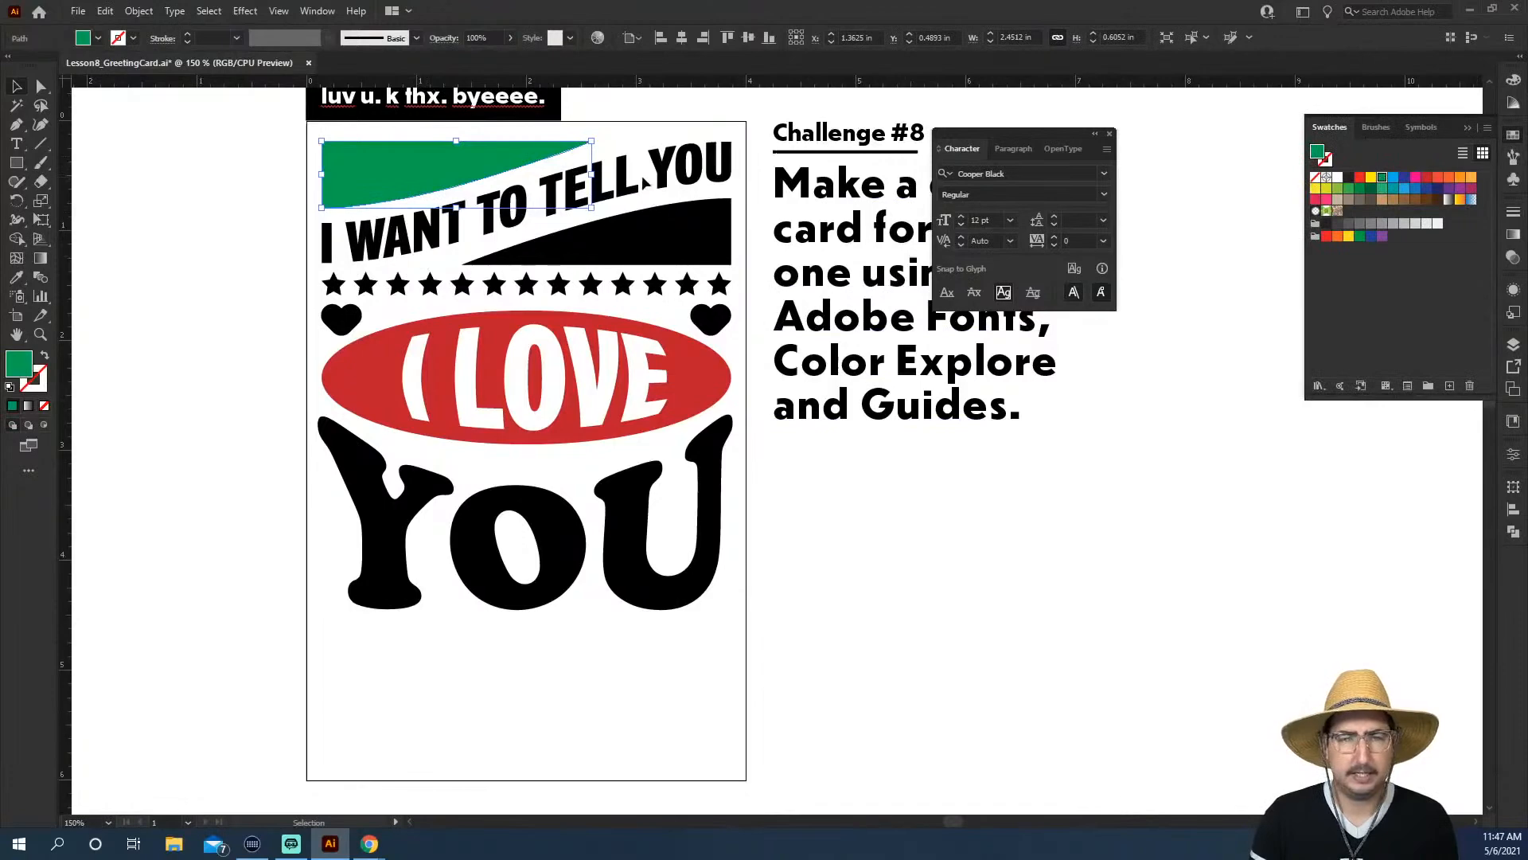
click(680, 241)
click(1384, 178)
click(679, 161)
click(1395, 183)
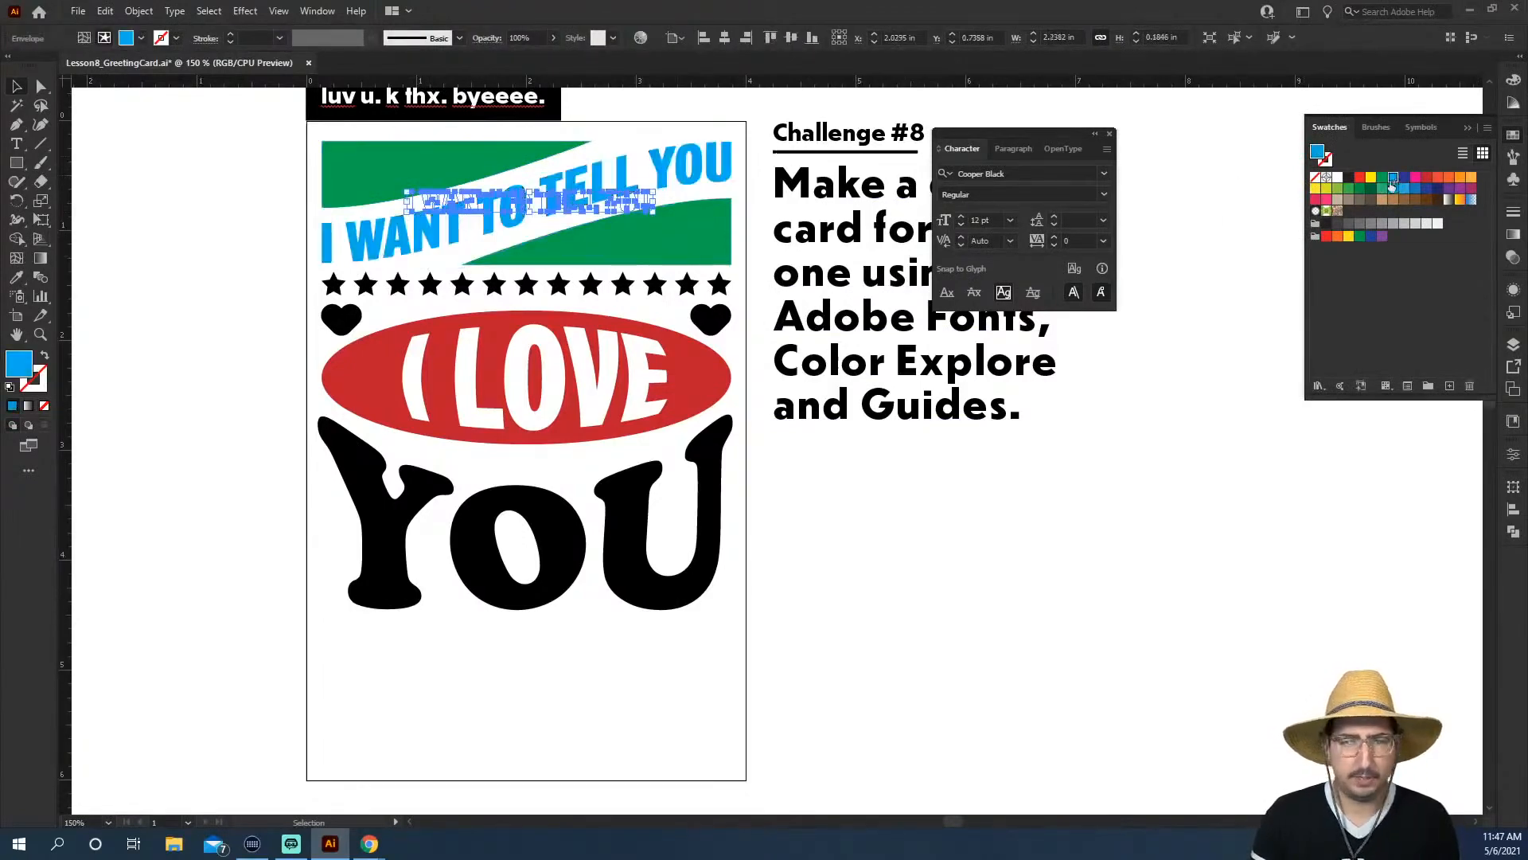
Fill the whole row of stars with yellow and both small hearts with bright pink
click(623, 285)
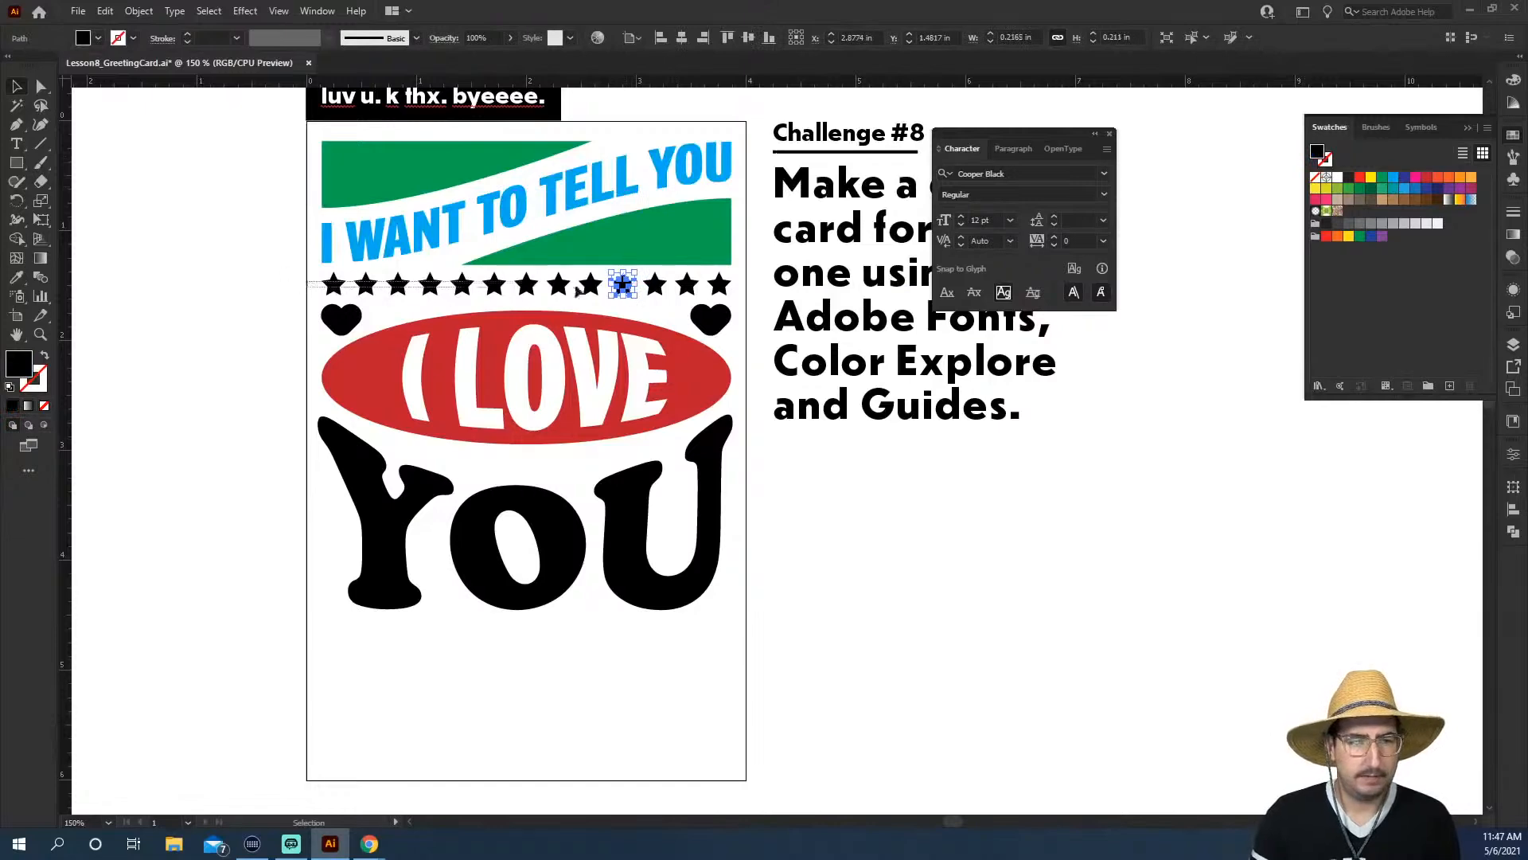
click(525, 284)
click(1370, 176)
click(711, 318)
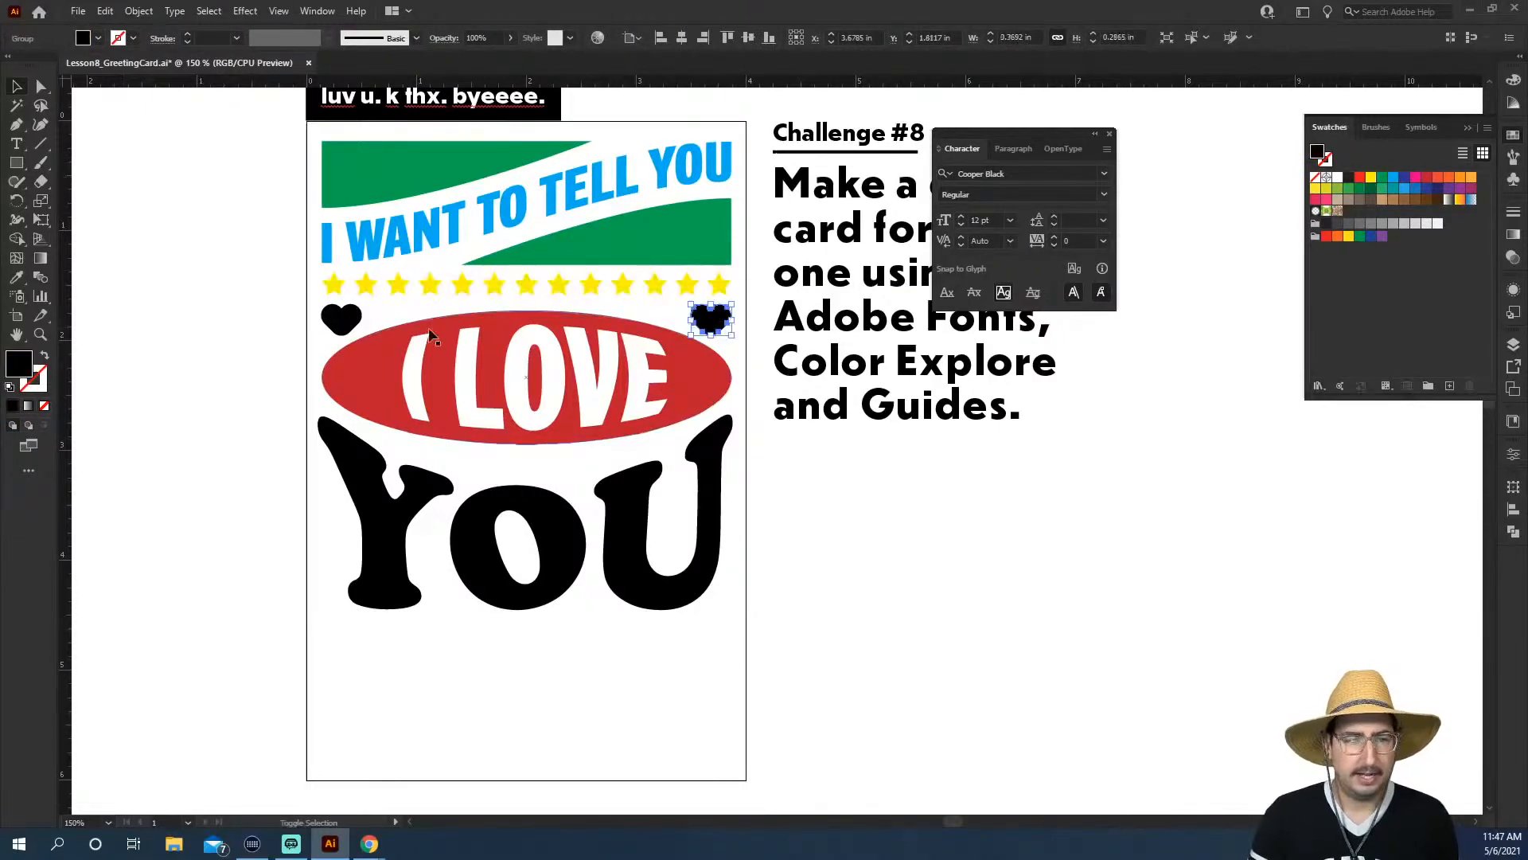
click(1415, 177)
Recolor the large "YOU" lettering with the red sampled from the "I LOVE" ellipse
click(643, 511)
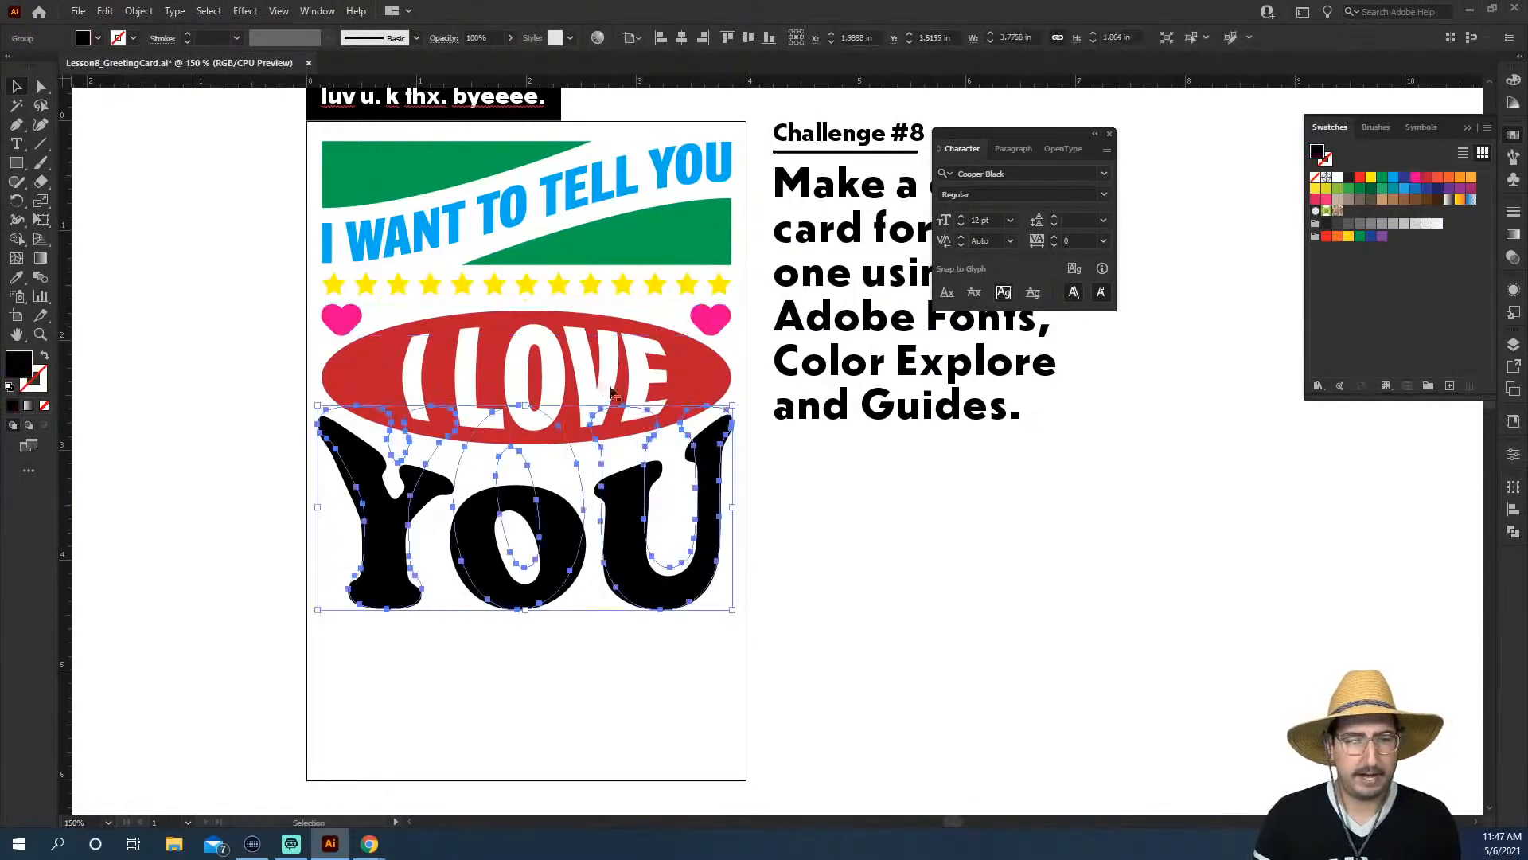
key(i)
click(362, 374)
key(v)
click(858, 512)
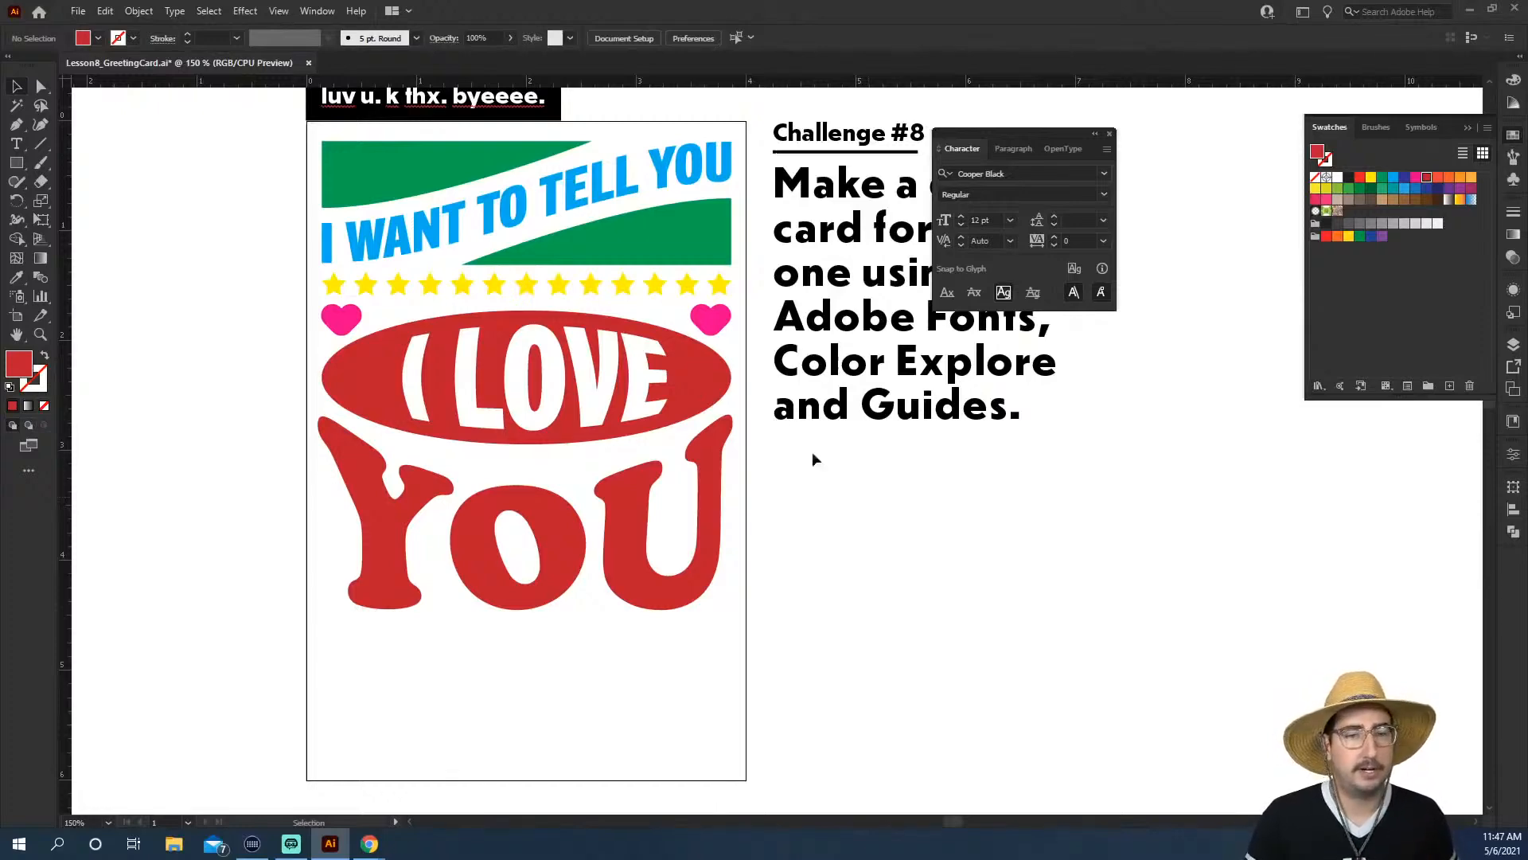
Draw an open V-shaped path about 0.66 in wide beside the artboard and swap its red fill to the stroke
key(p)
click(115, 316)
click(152, 351)
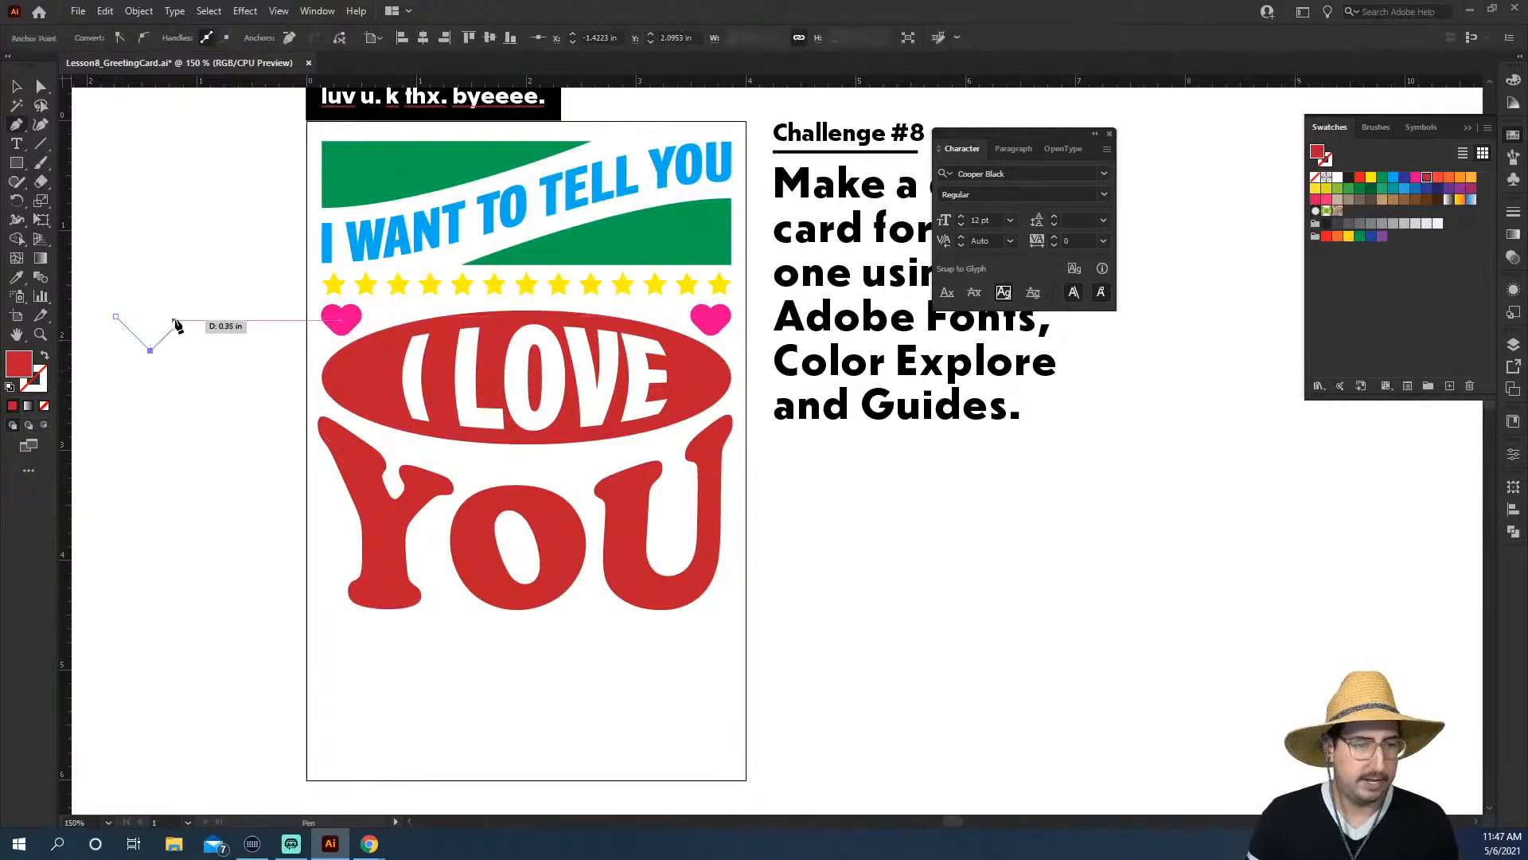
click(187, 316)
key(v)
click(187, 331)
drag(187, 331, 170, 339)
key(shift+x)
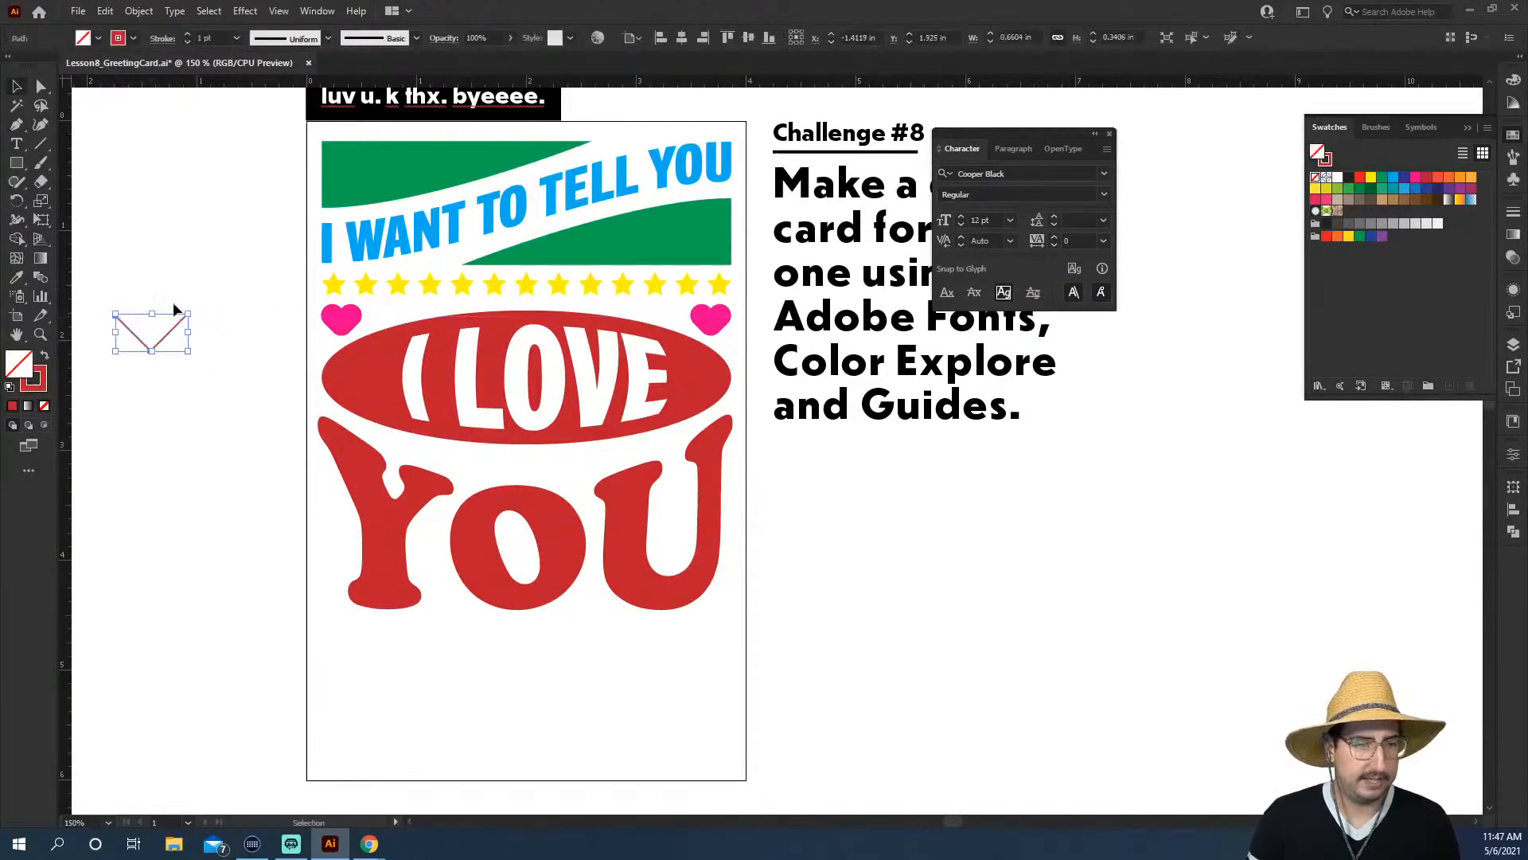
Thicken the V path's stroke to 40 pt with round caps to form a heart, and delete that heart
click(204, 38)
key(shift+Up)
key(shift+Up)
key(shift+Up)
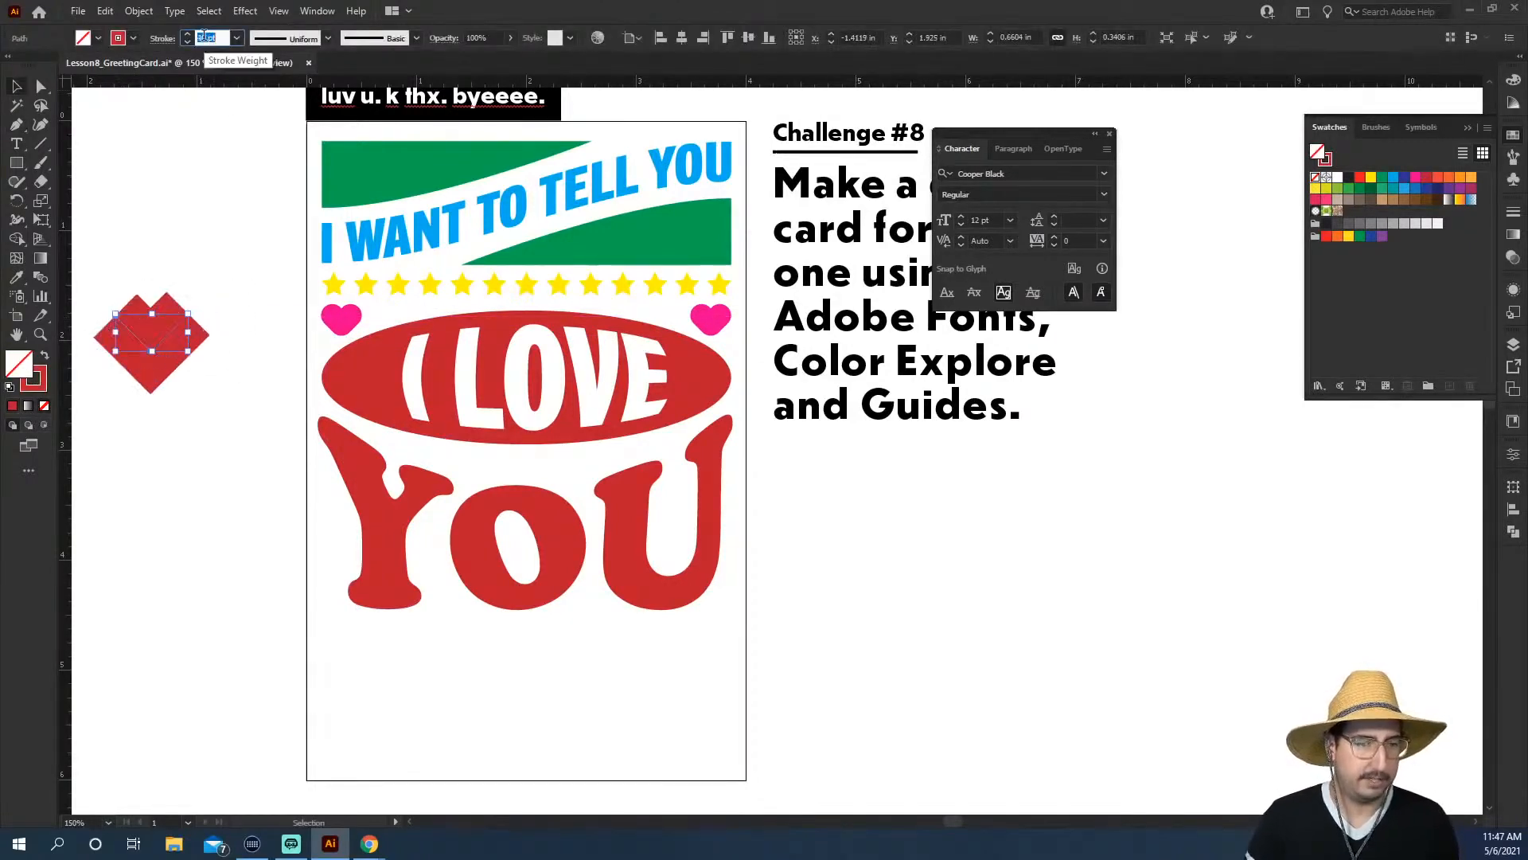
click(1514, 212)
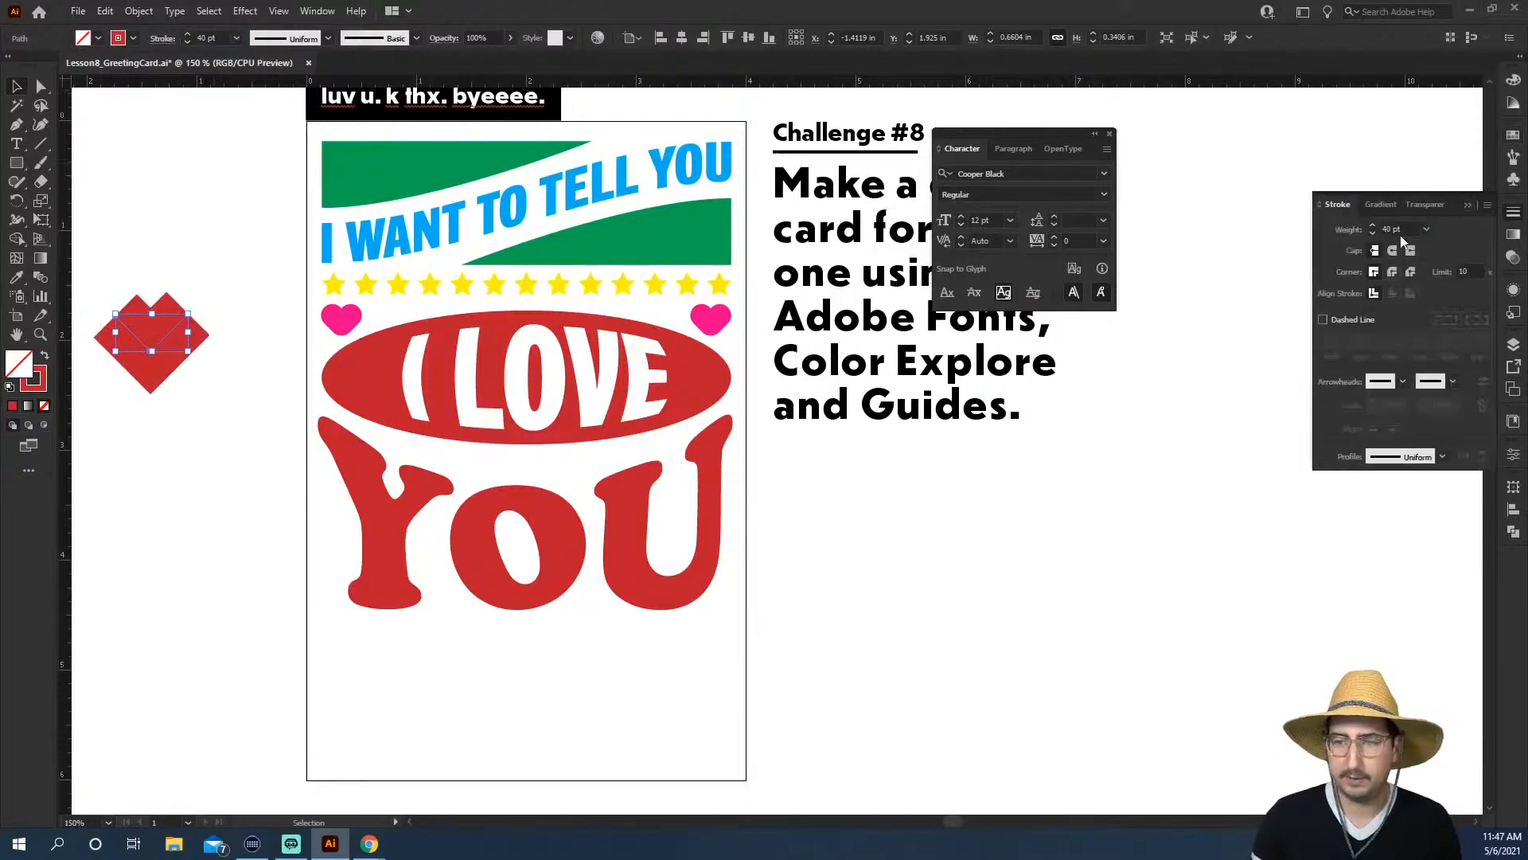
click(1392, 251)
click(165, 218)
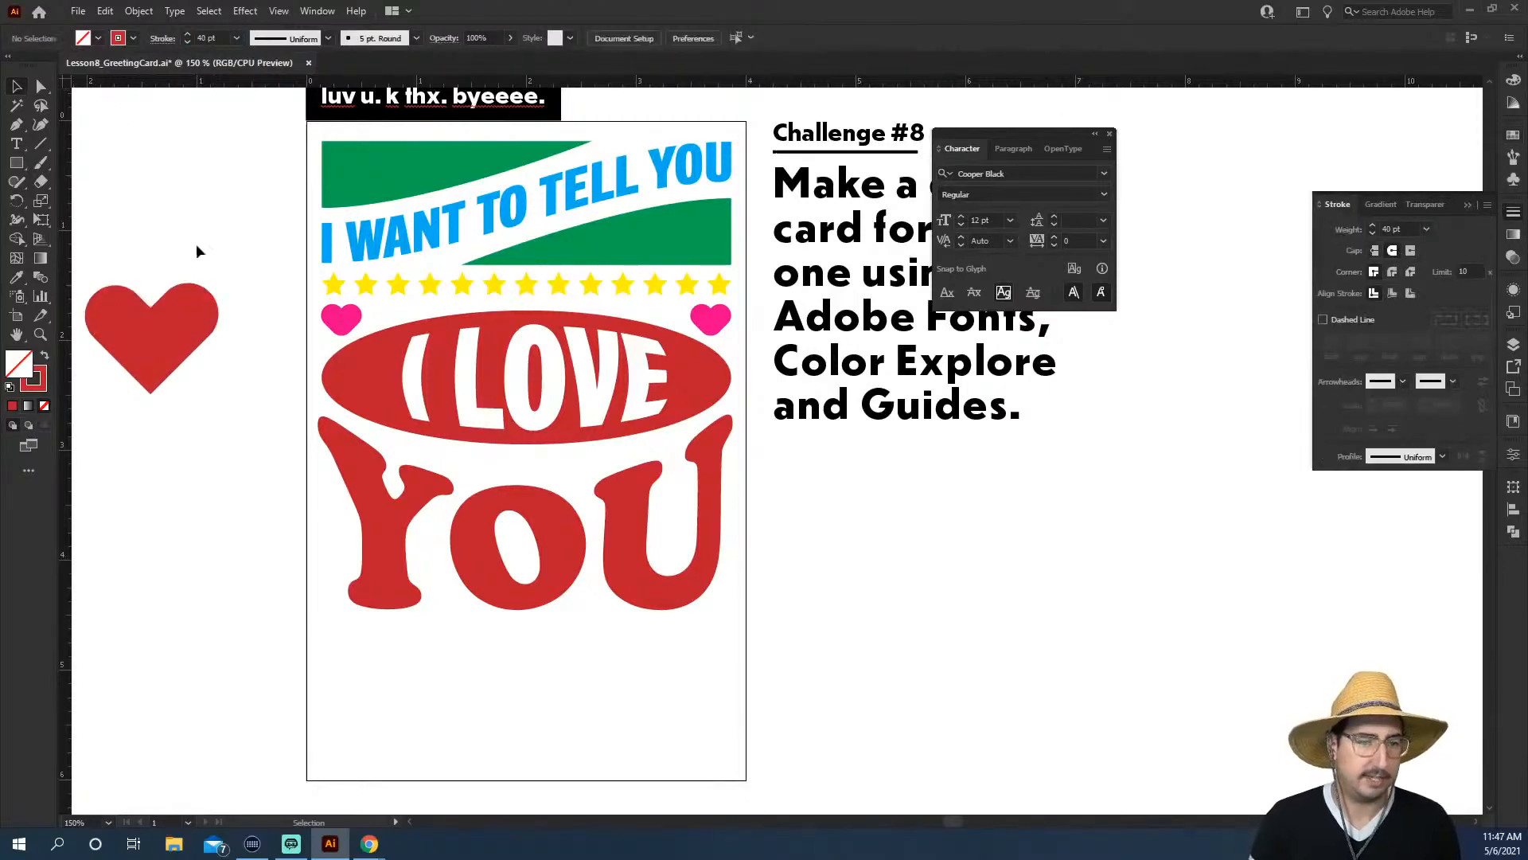
drag(206, 269, 125, 409)
key(Delete)
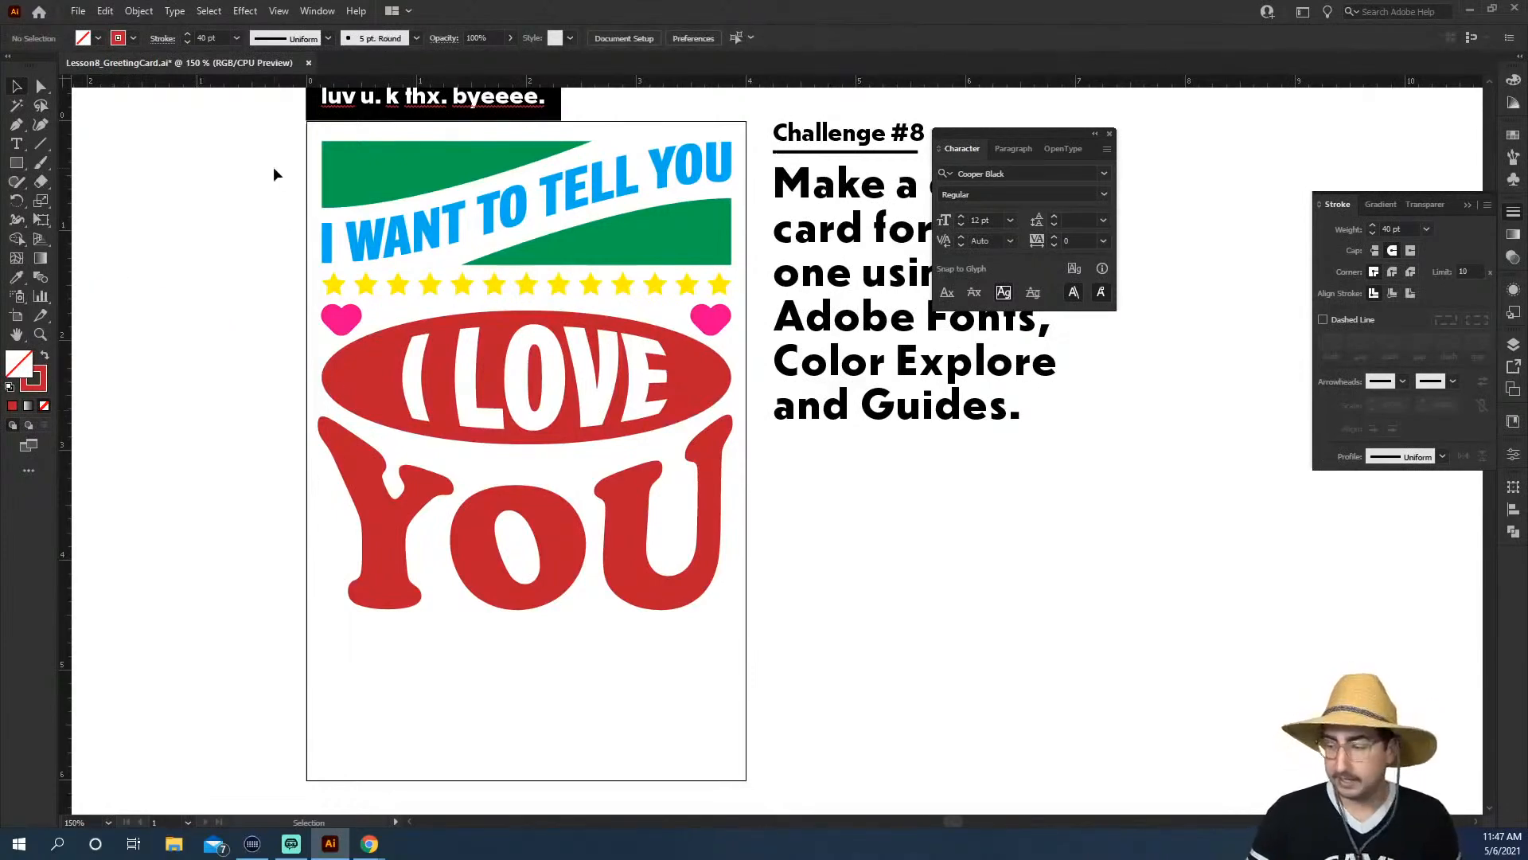
Search the published Adobe Color Themes for "mothers day"
click(1513, 135)
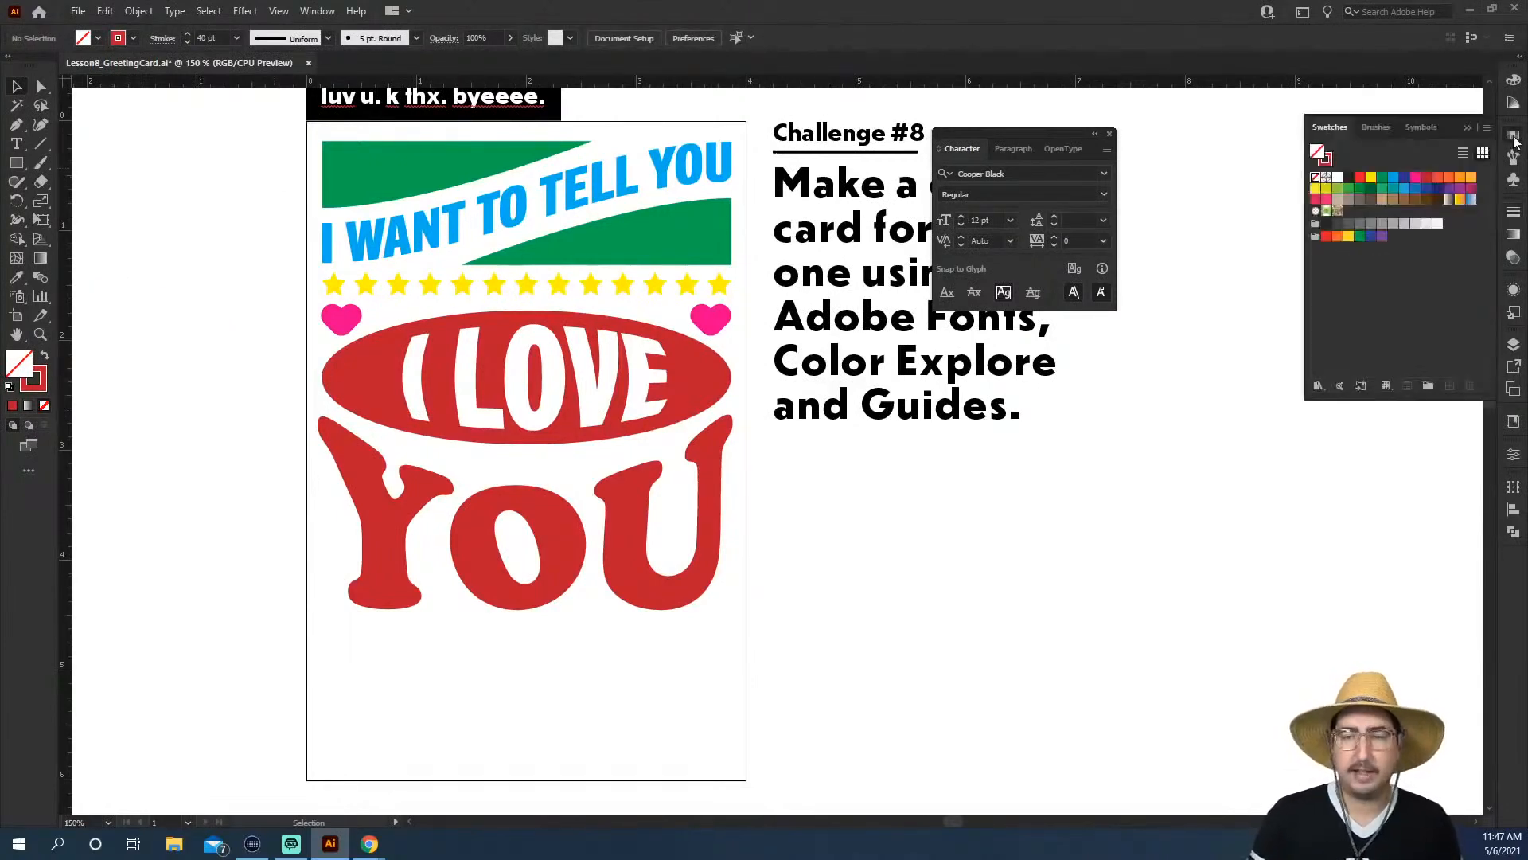
click(1339, 384)
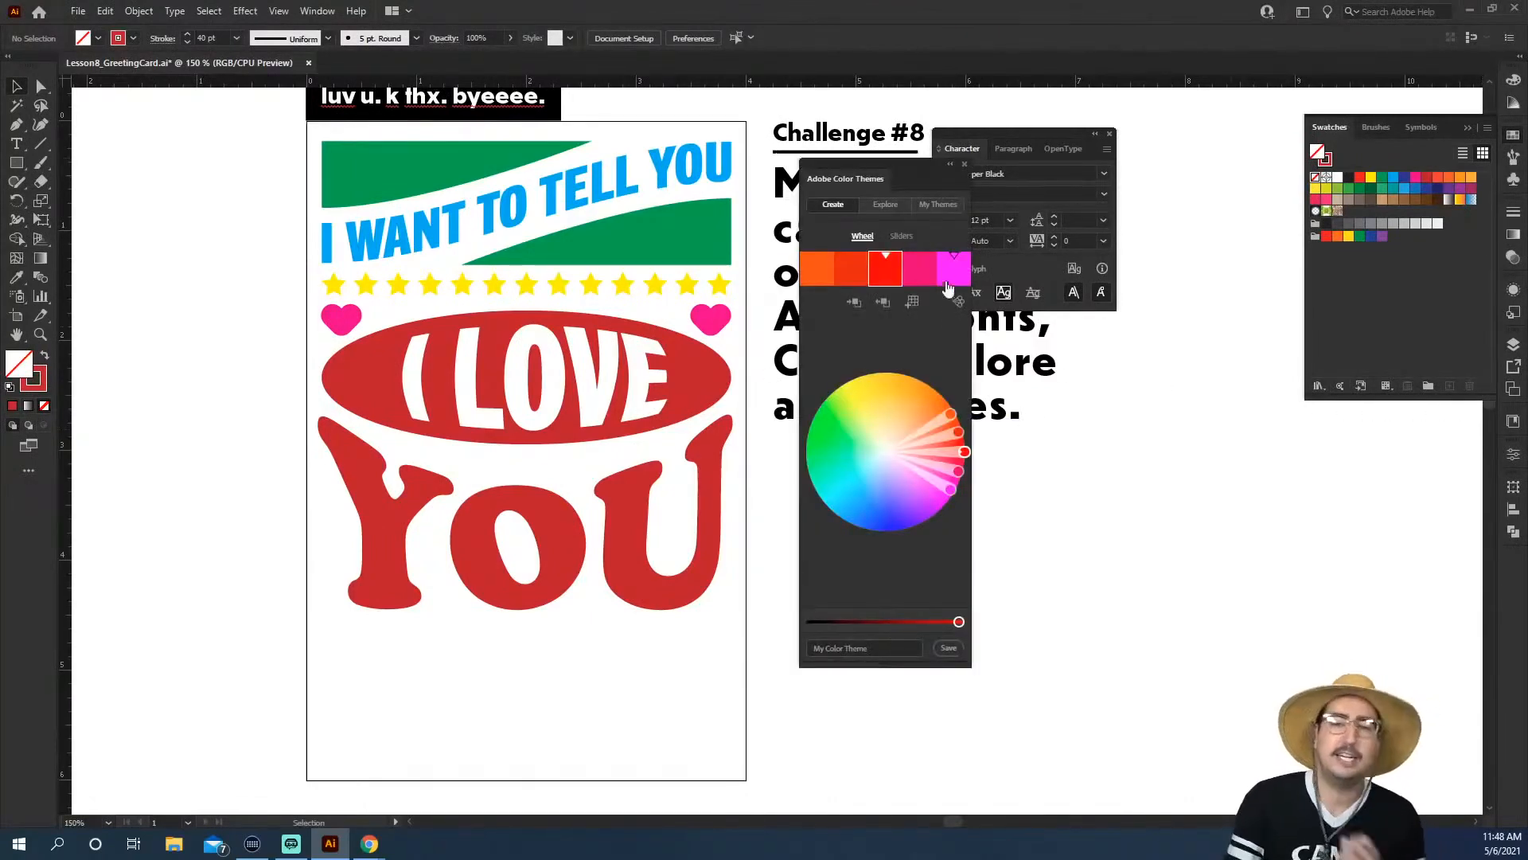
click(893, 205)
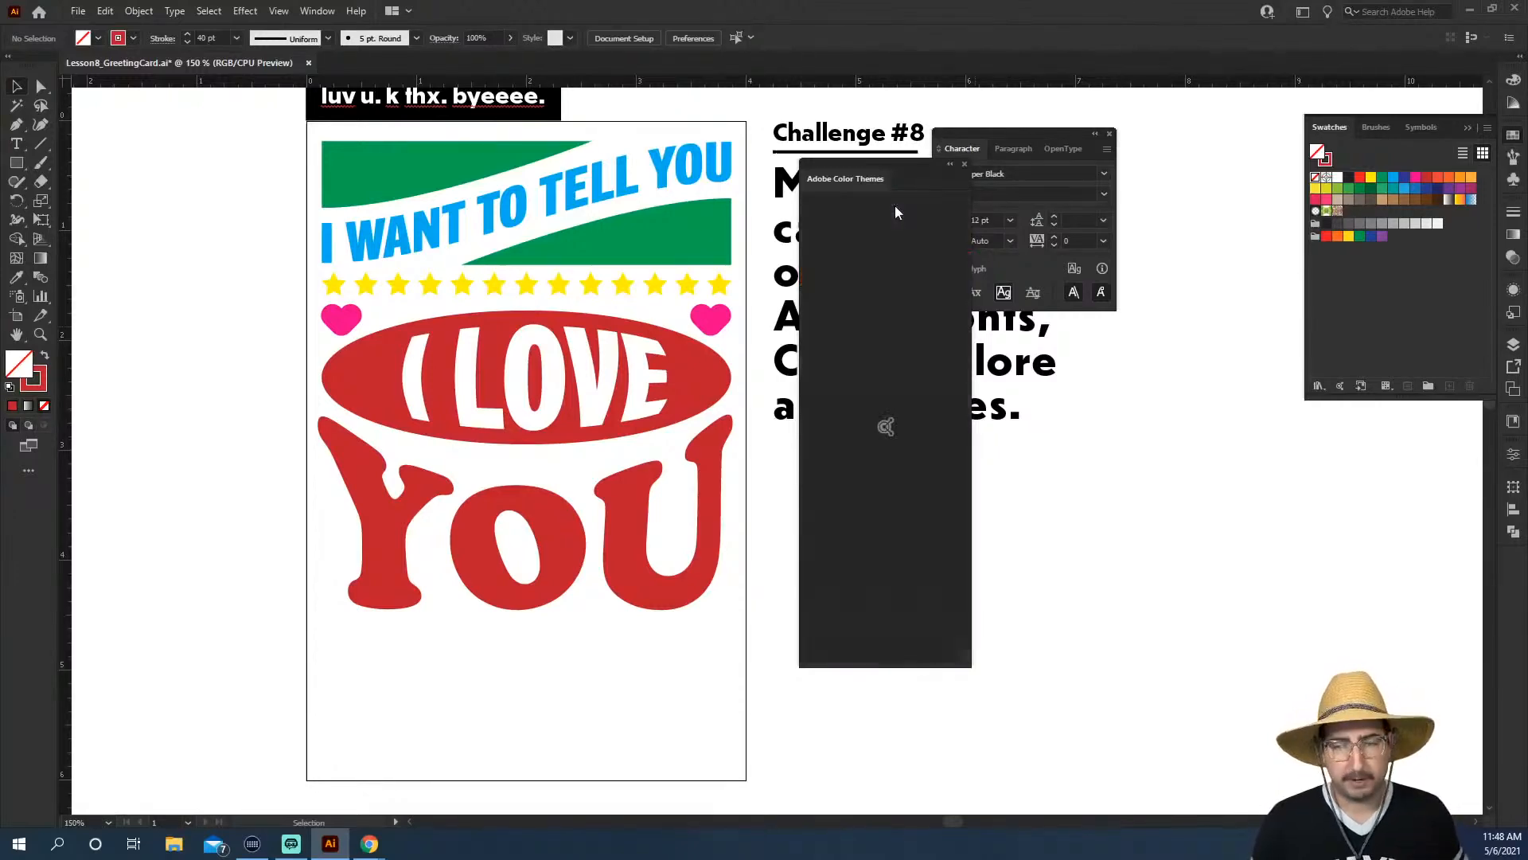
drag(909, 164, 1051, 179)
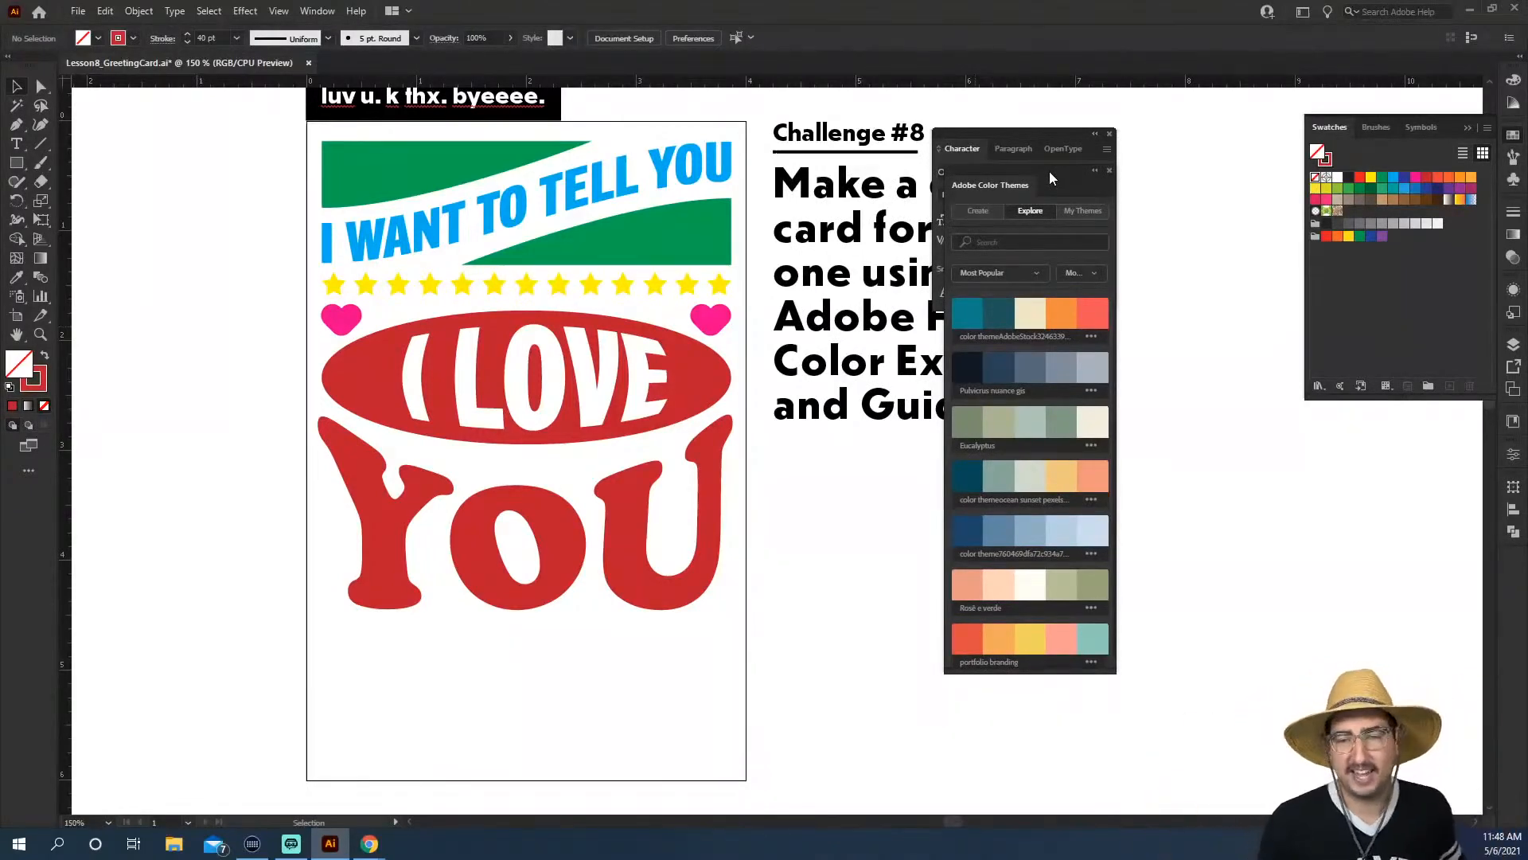
click(1032, 241)
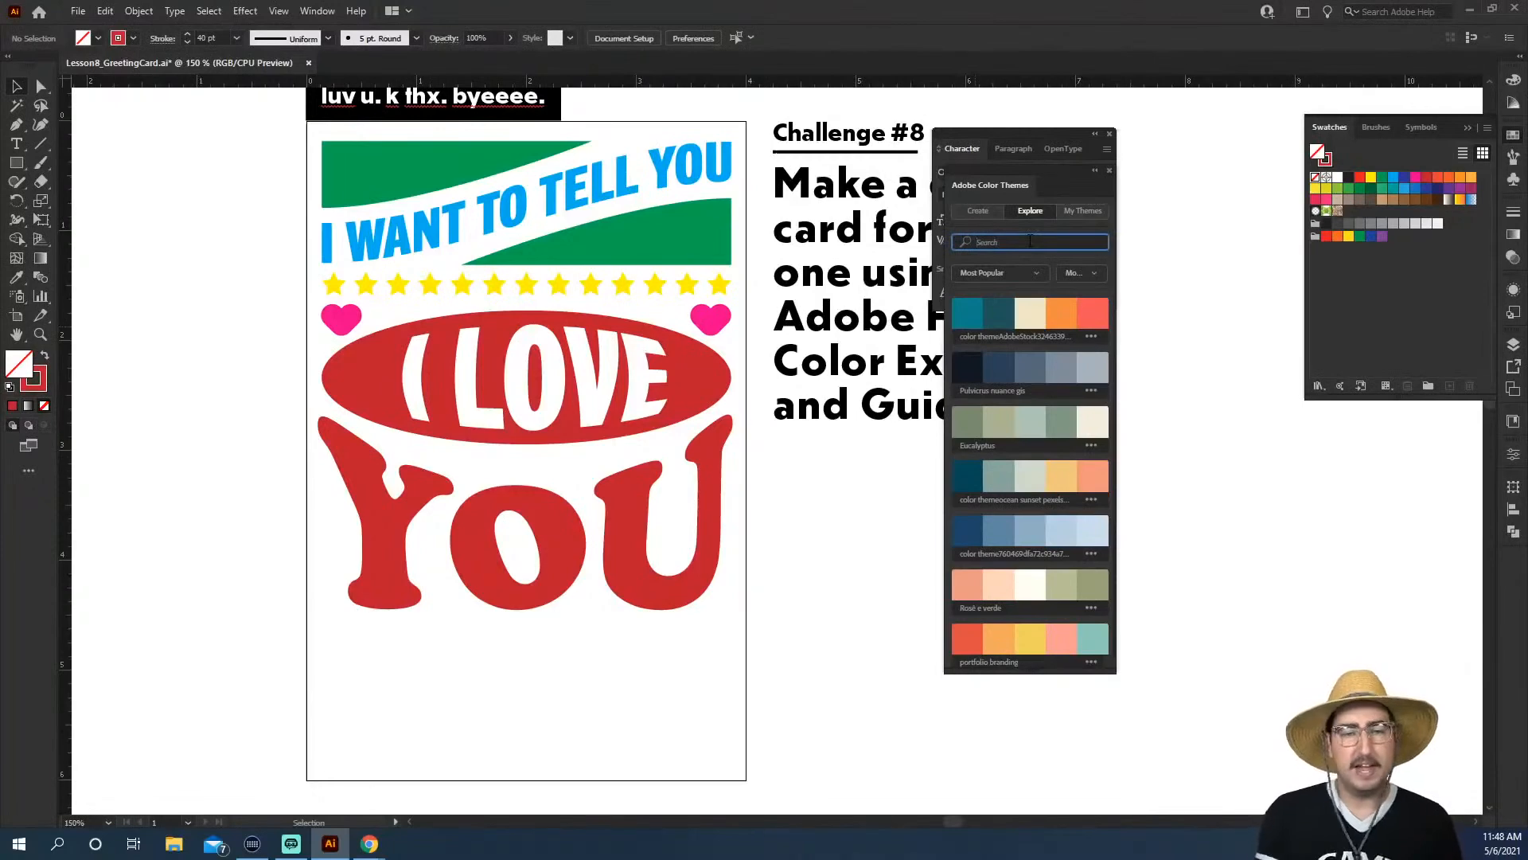
text(mothers day)
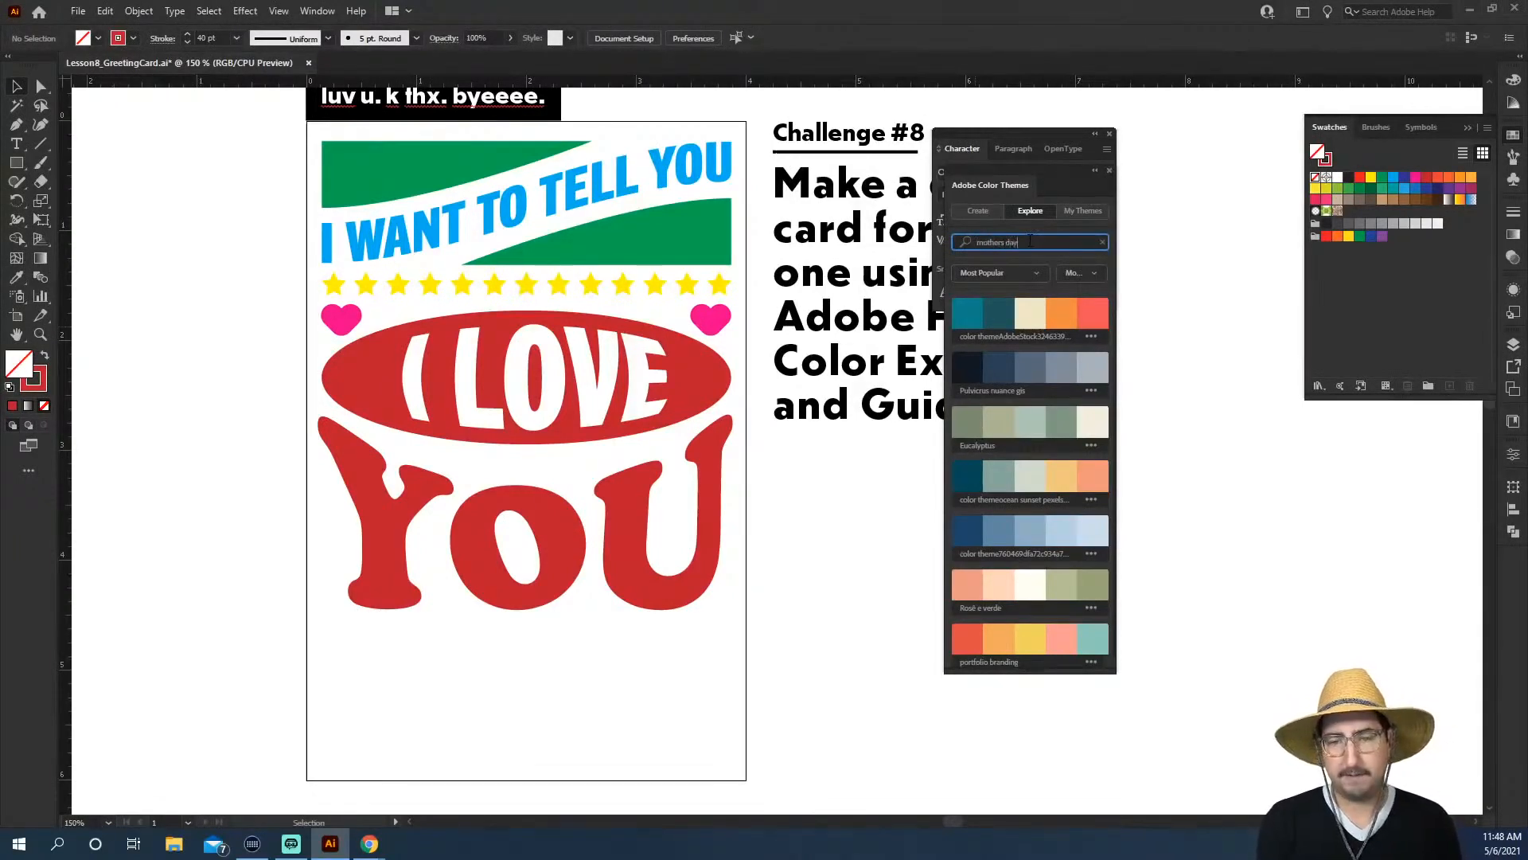
key(Return)
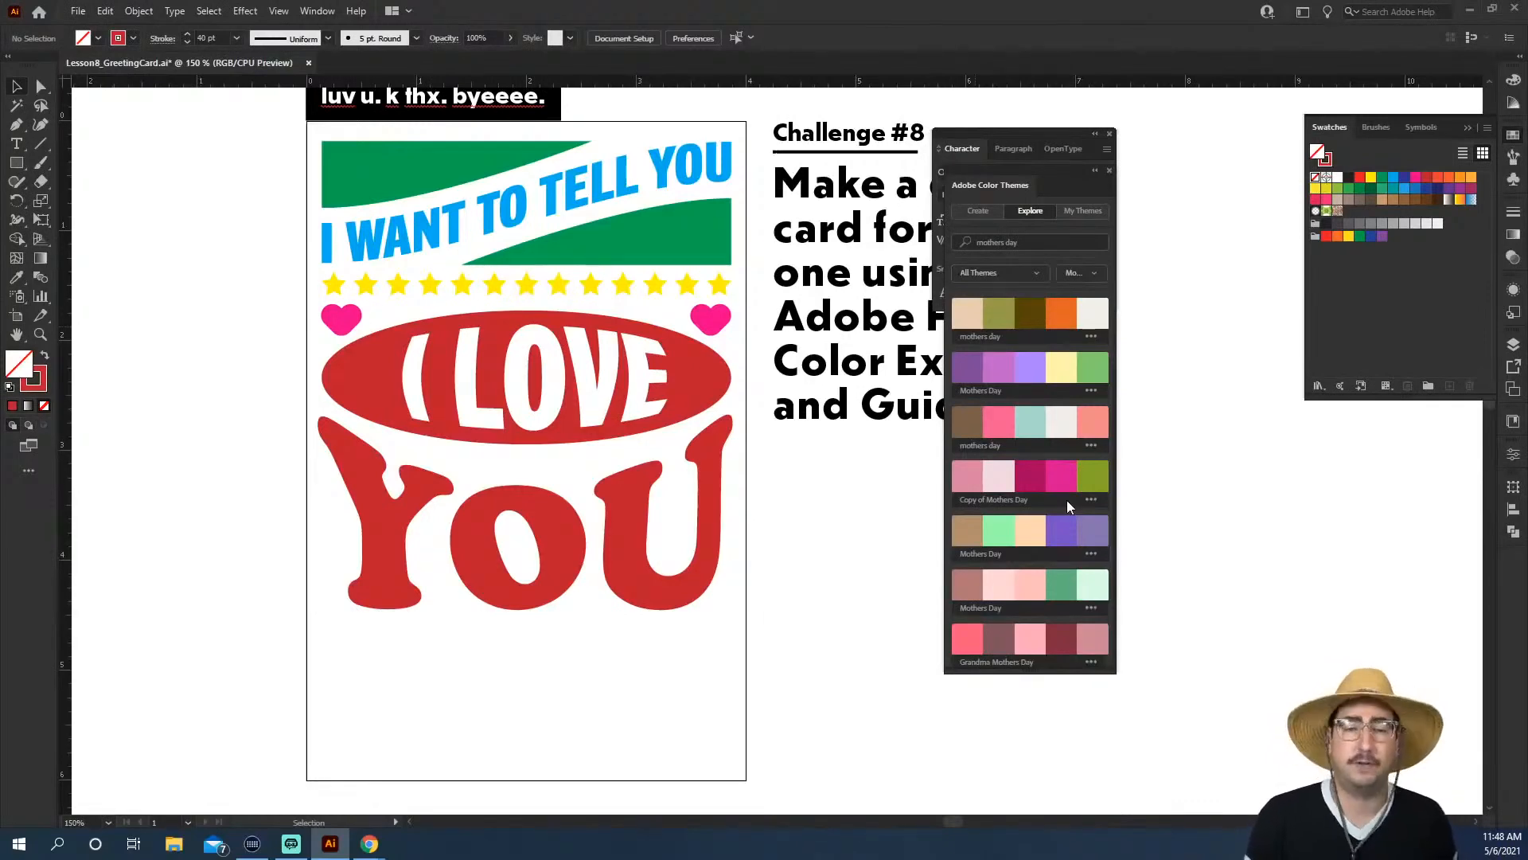
Add the "Copy of Mothers Day" theme to the document swatches and close the color themes
click(1090, 501)
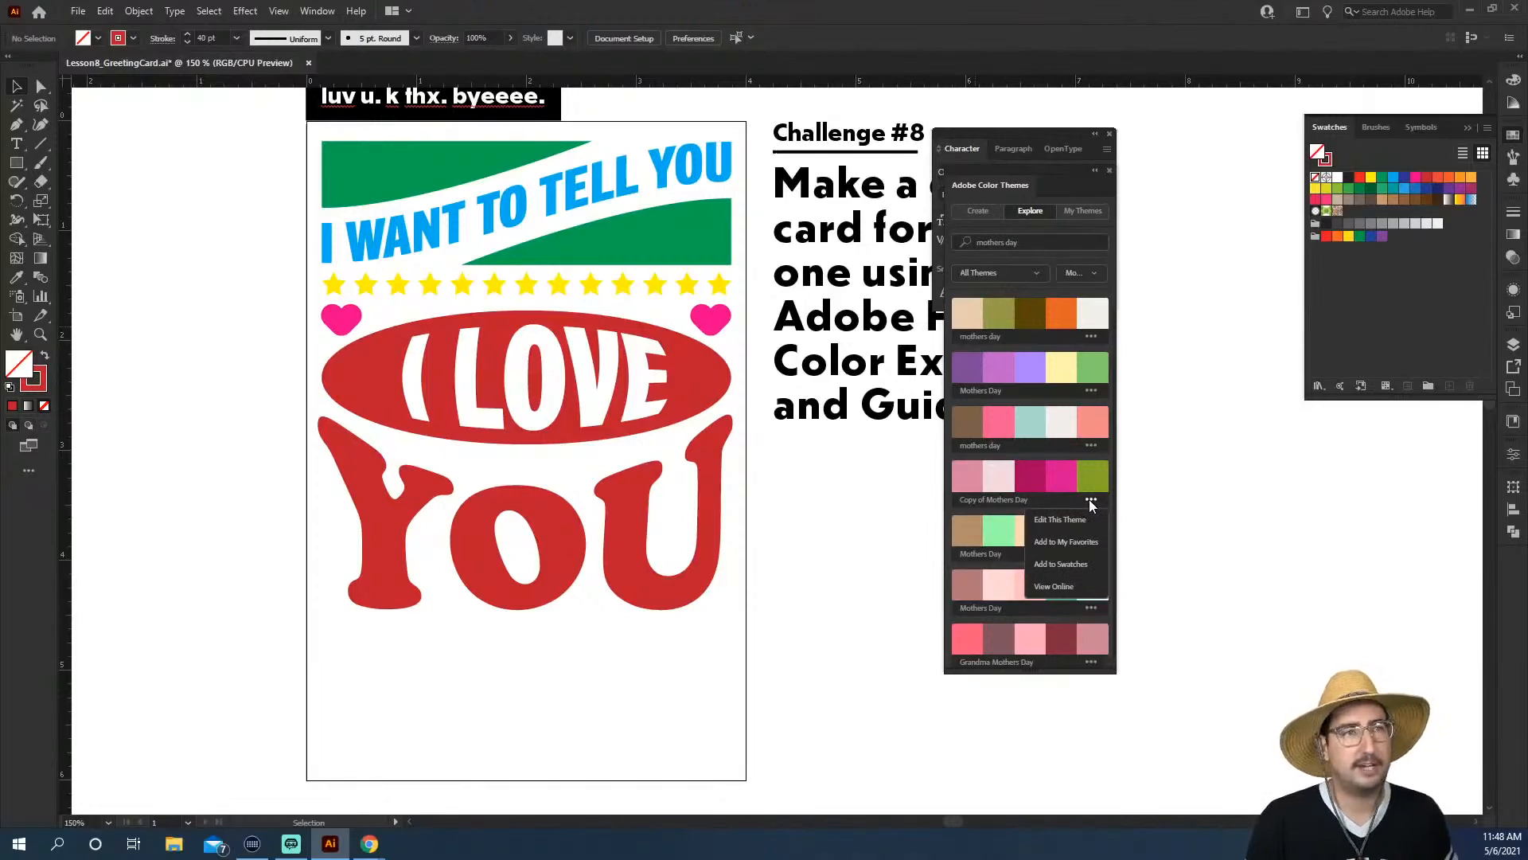
click(1066, 563)
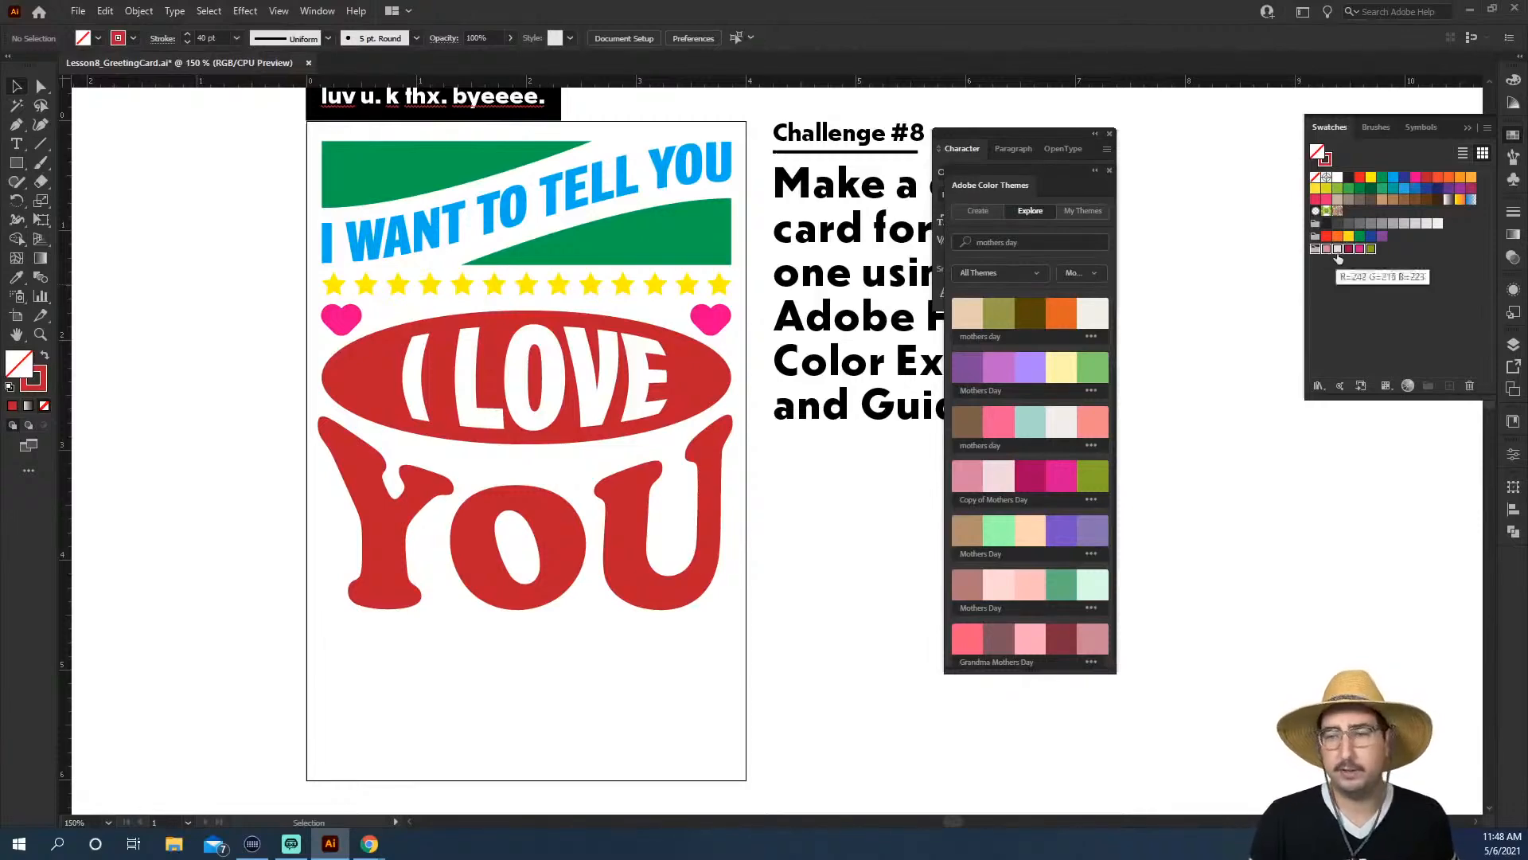
click(1375, 275)
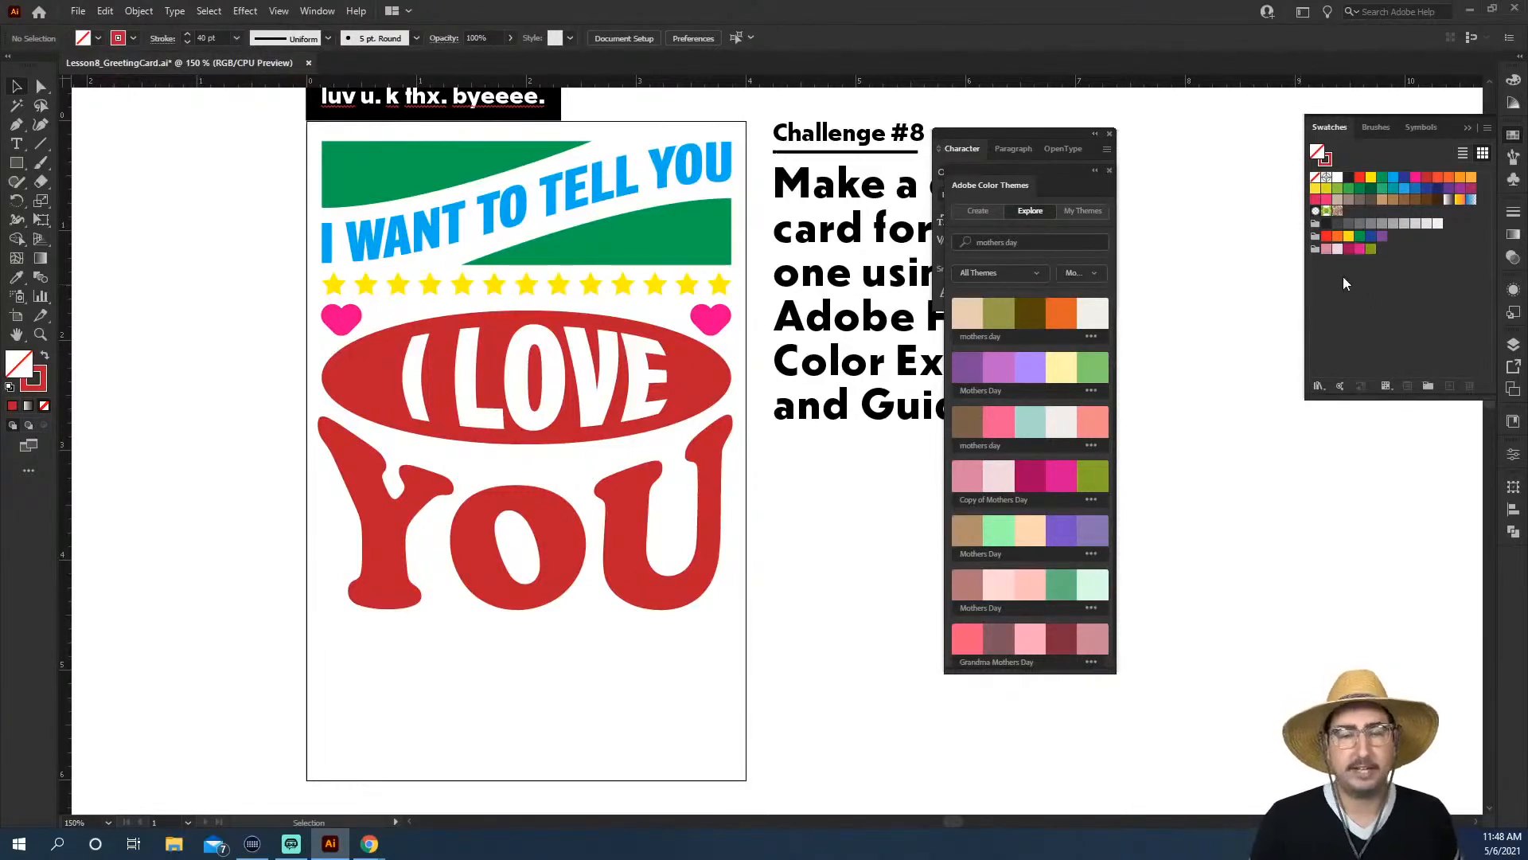
click(1110, 171)
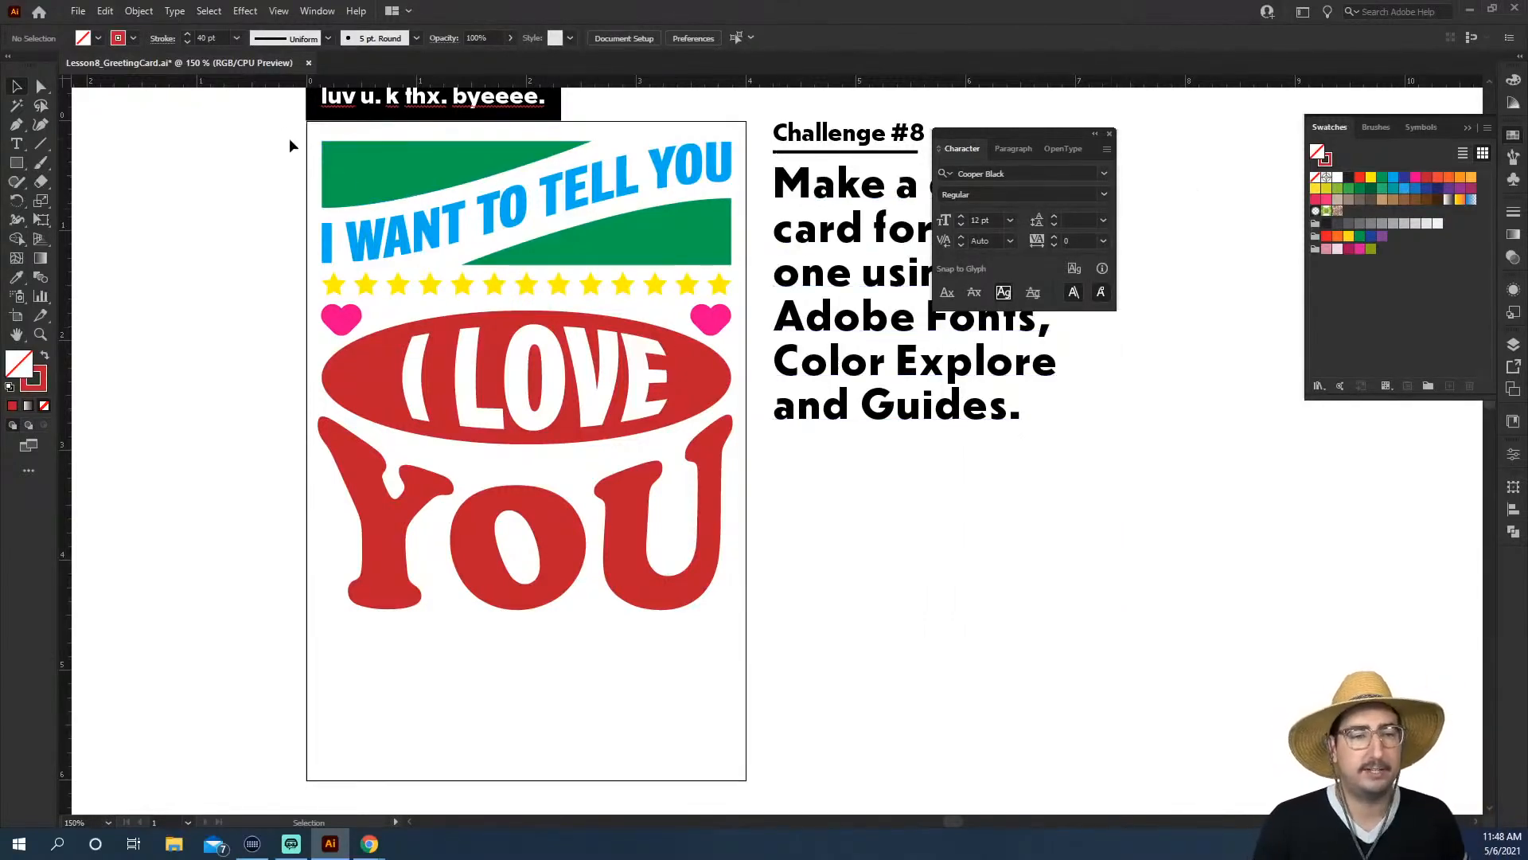
Select all the card artwork, open Recolor Artwork for it and keep the recolor window clear of the card
drag(291, 137, 739, 634)
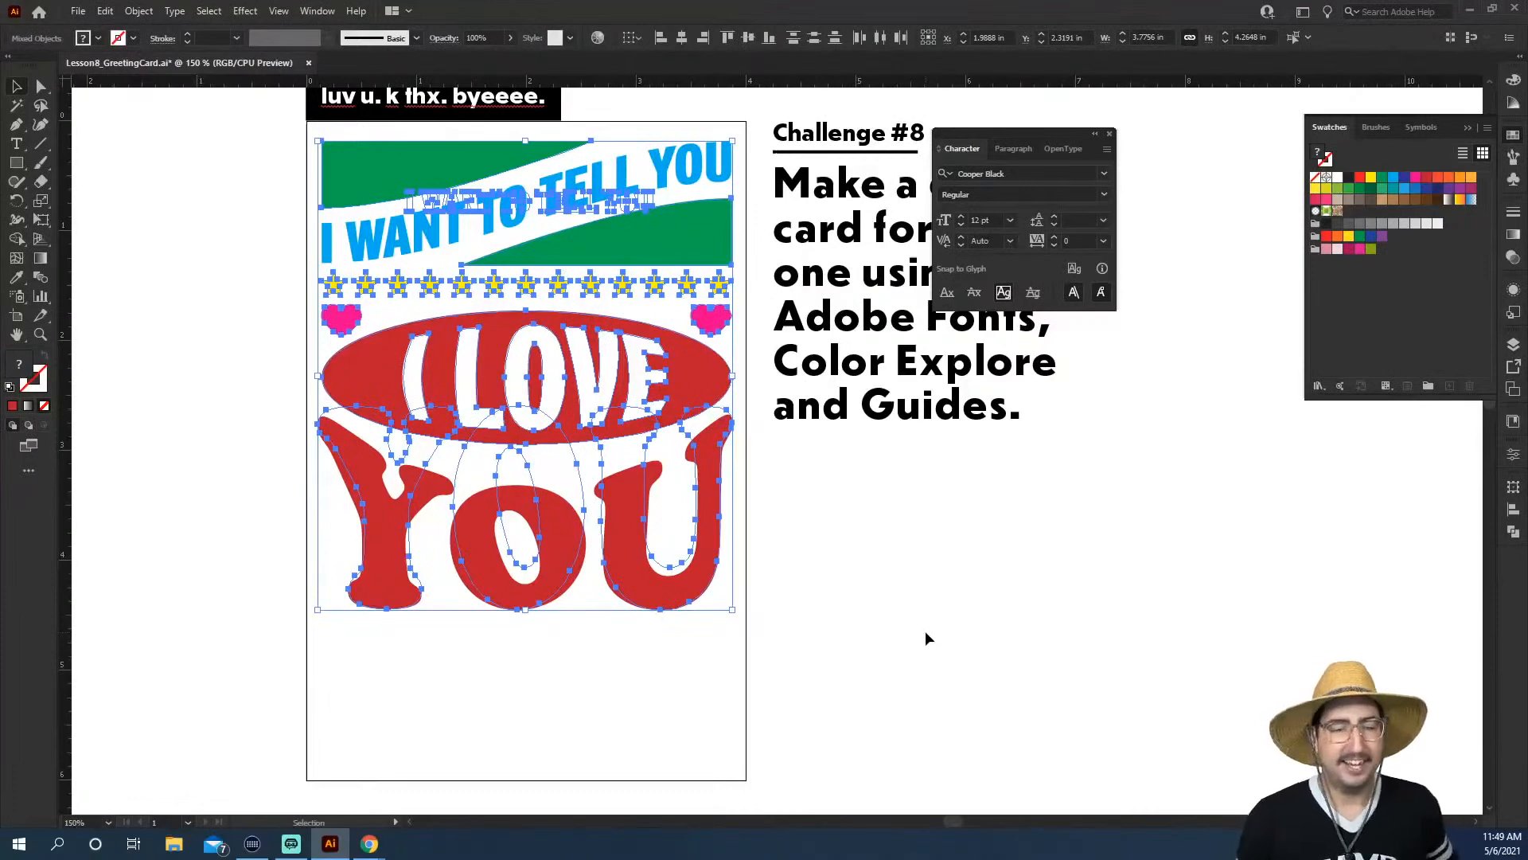
click(104, 11)
mouse_move(212, 296)
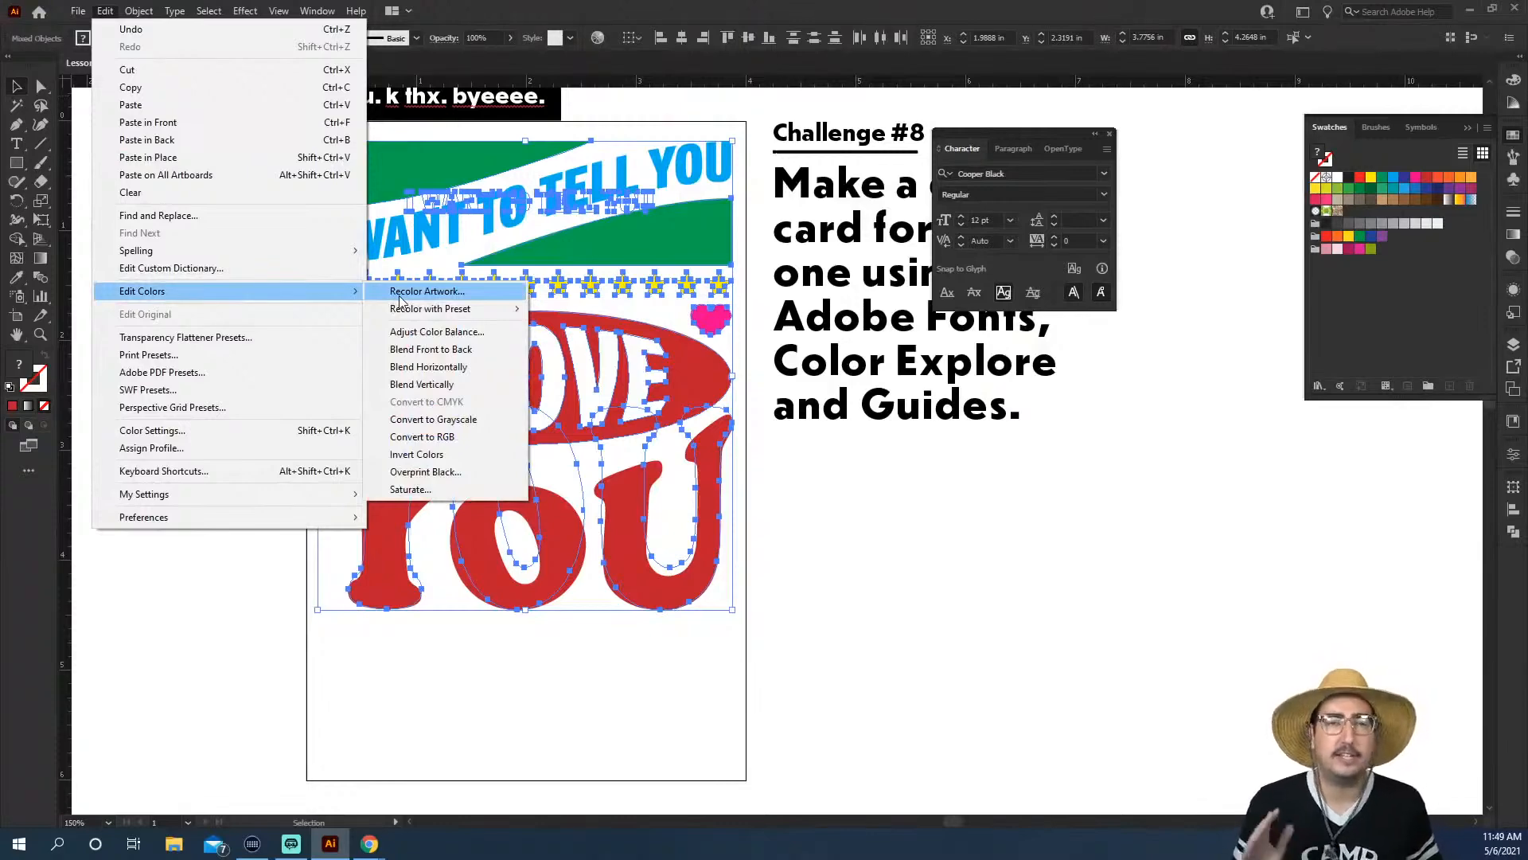
click(400, 294)
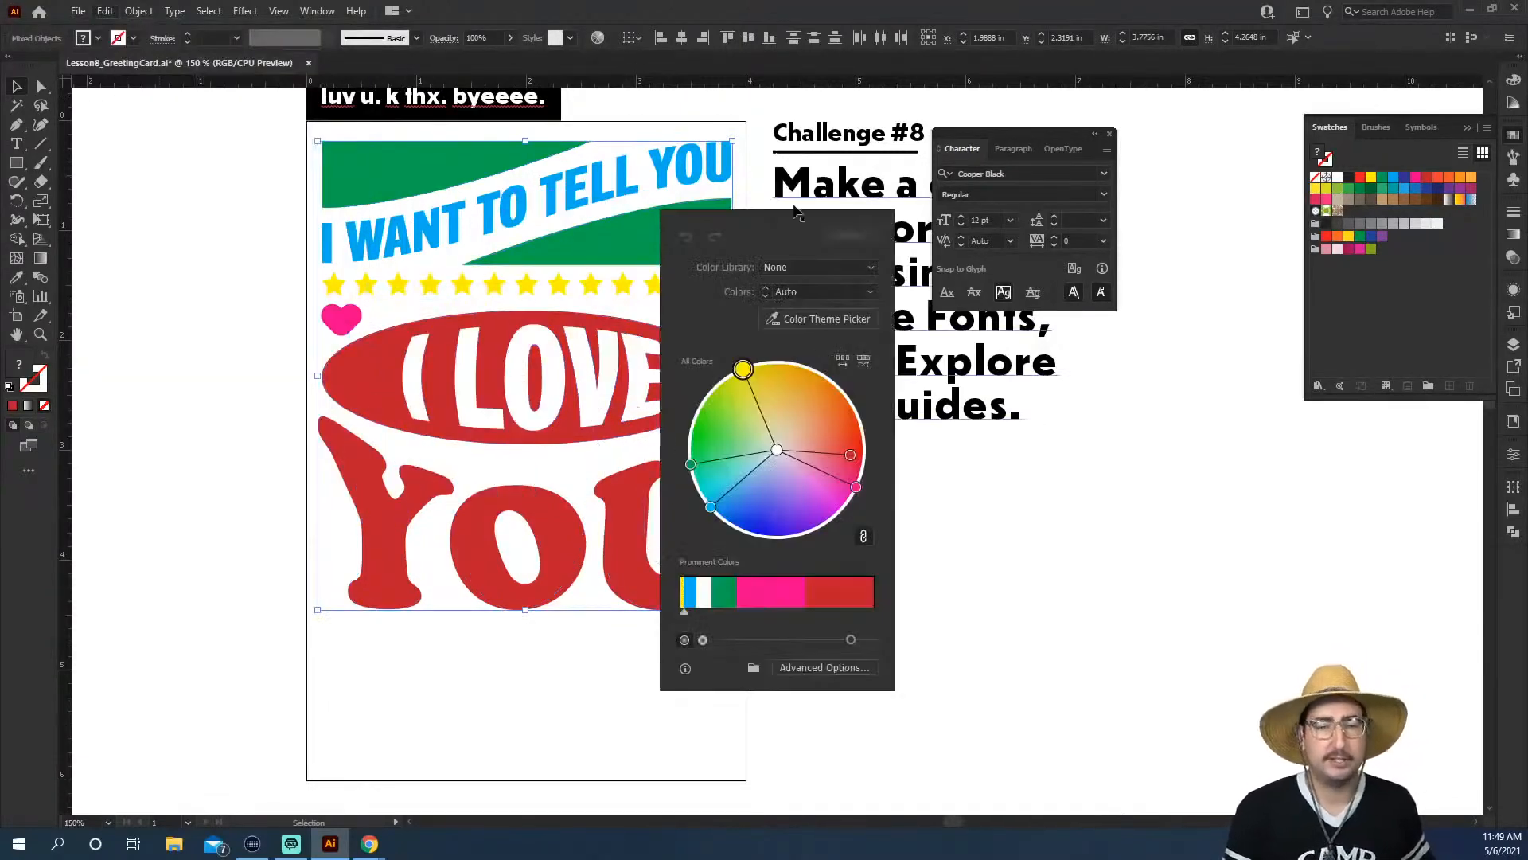
drag(788, 222, 1027, 124)
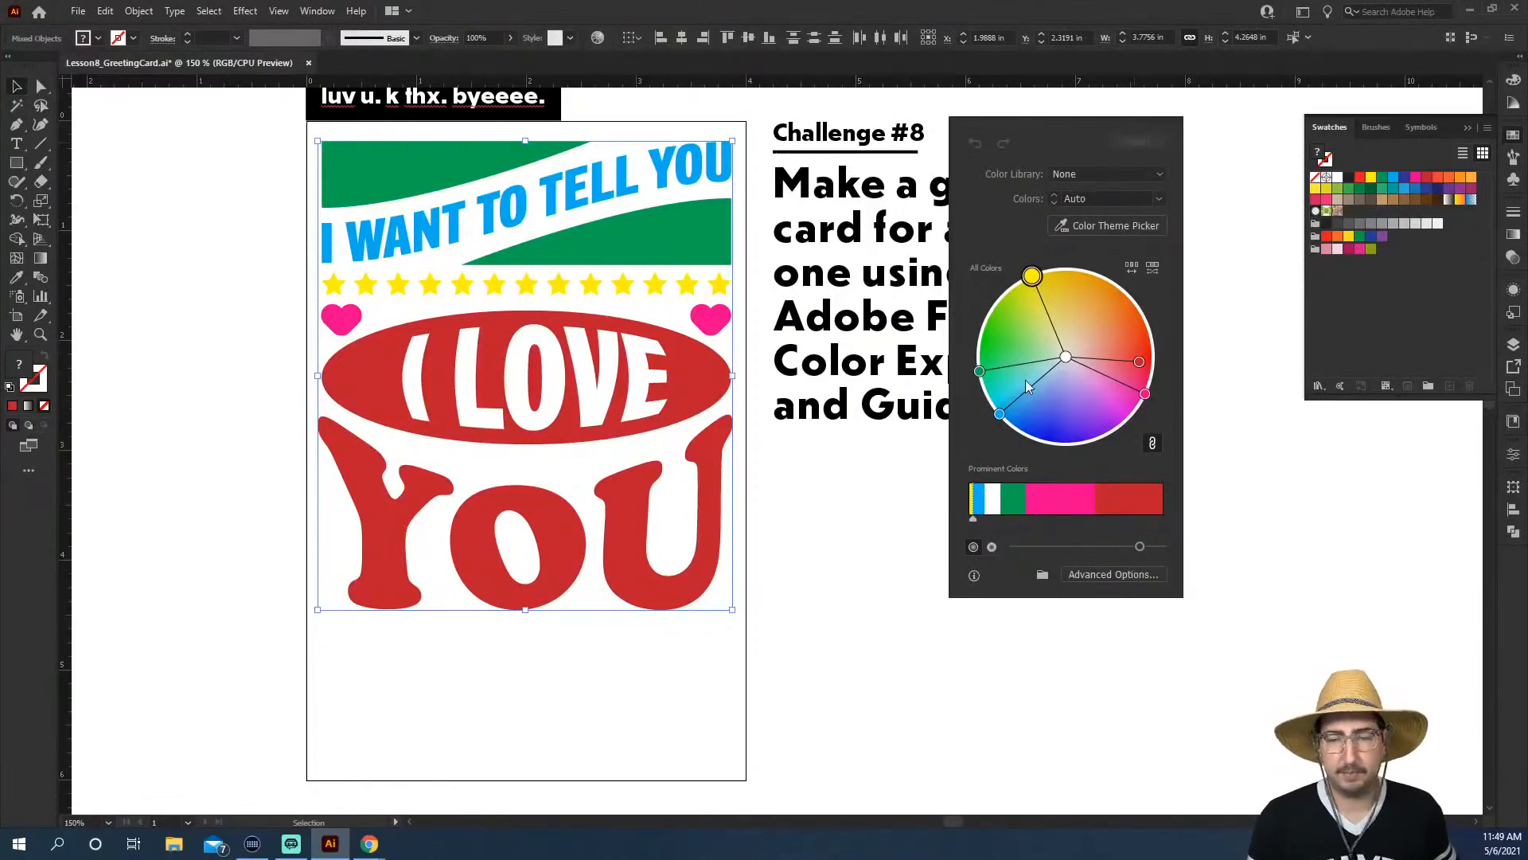
Try adjusting the artwork's prominent color proportions, red hue and brightness, view the advanced recolor options, and discard the recoloring
drag(974, 519, 1038, 522)
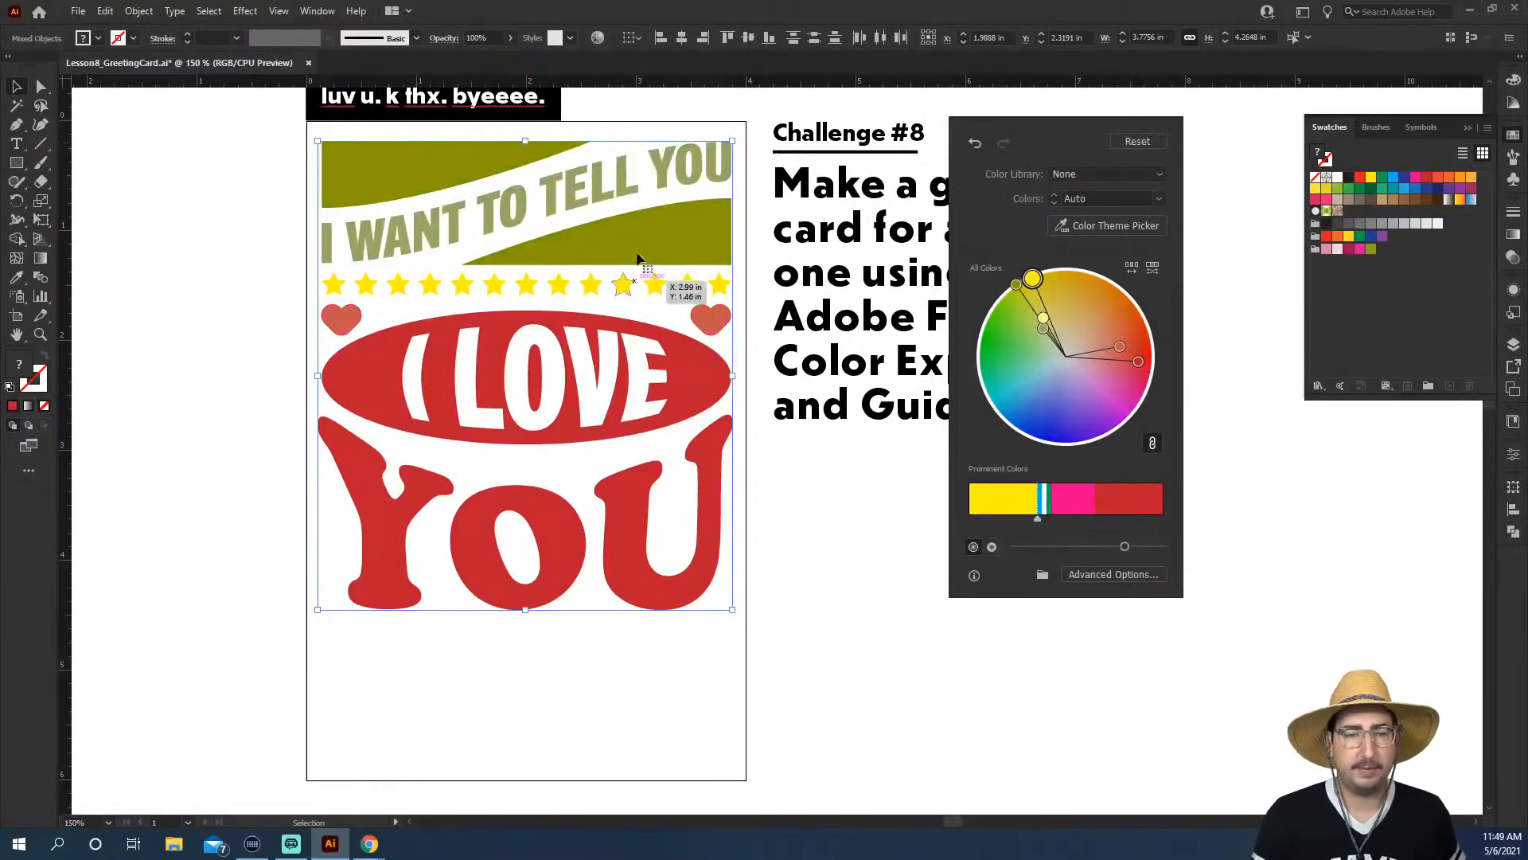
drag(1095, 517, 1148, 521)
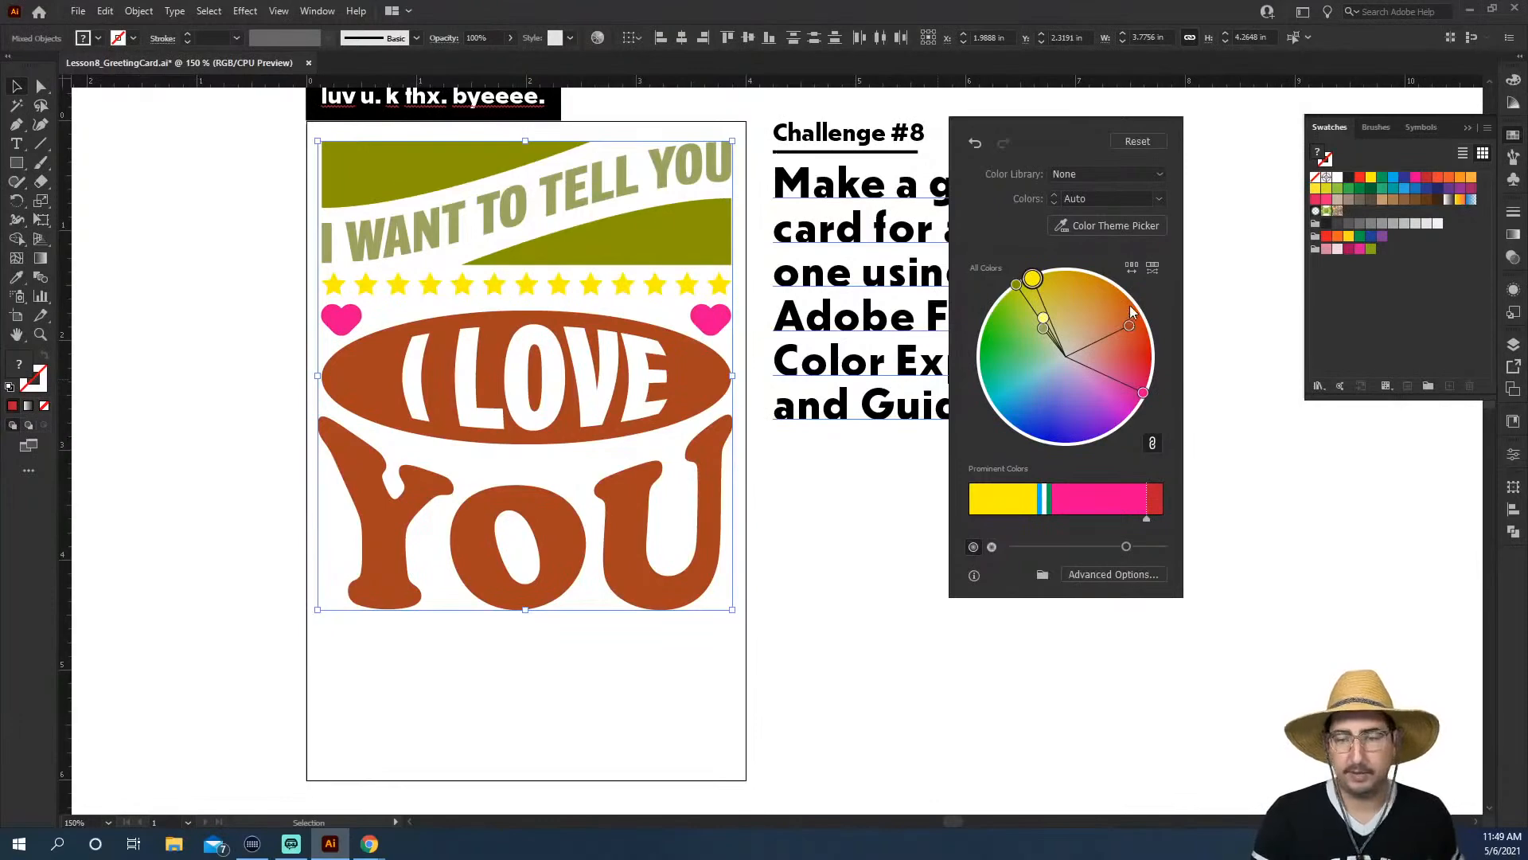
drag(1076, 546, 1128, 547)
click(1110, 547)
click(992, 547)
click(1150, 548)
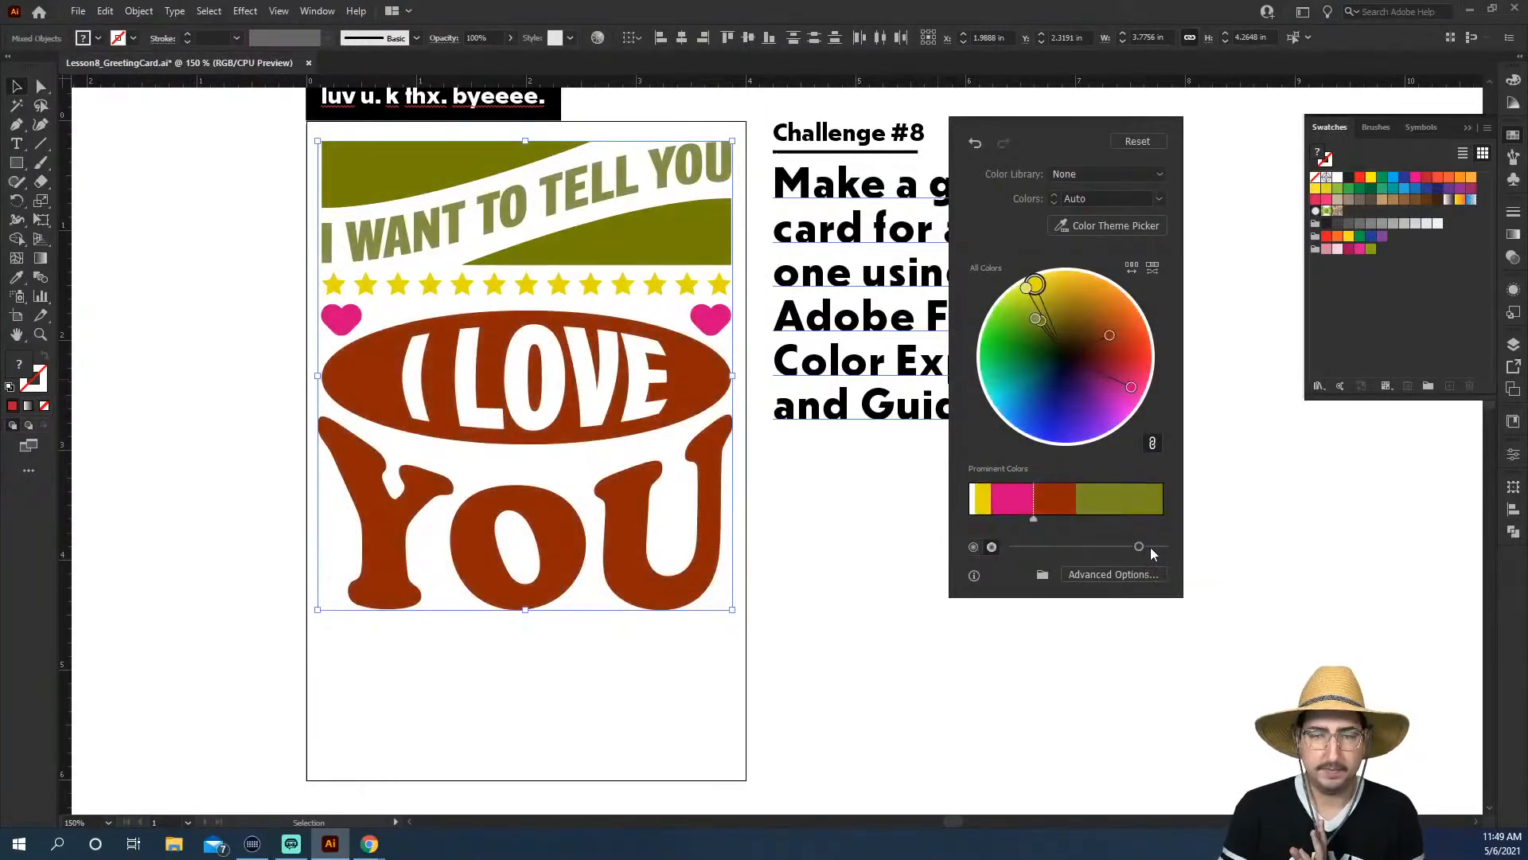
click(1105, 575)
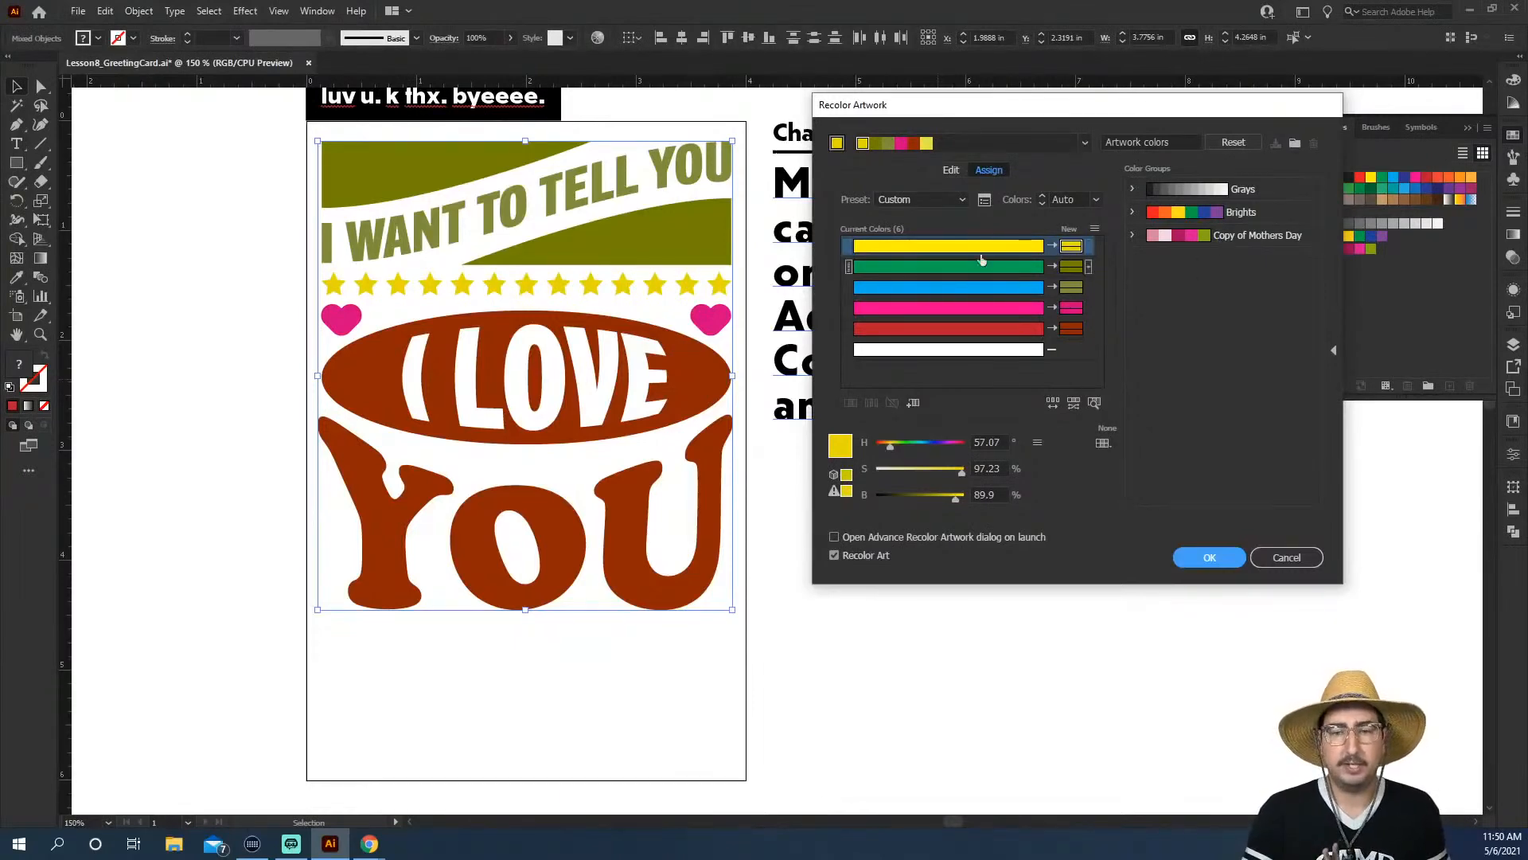
click(1283, 558)
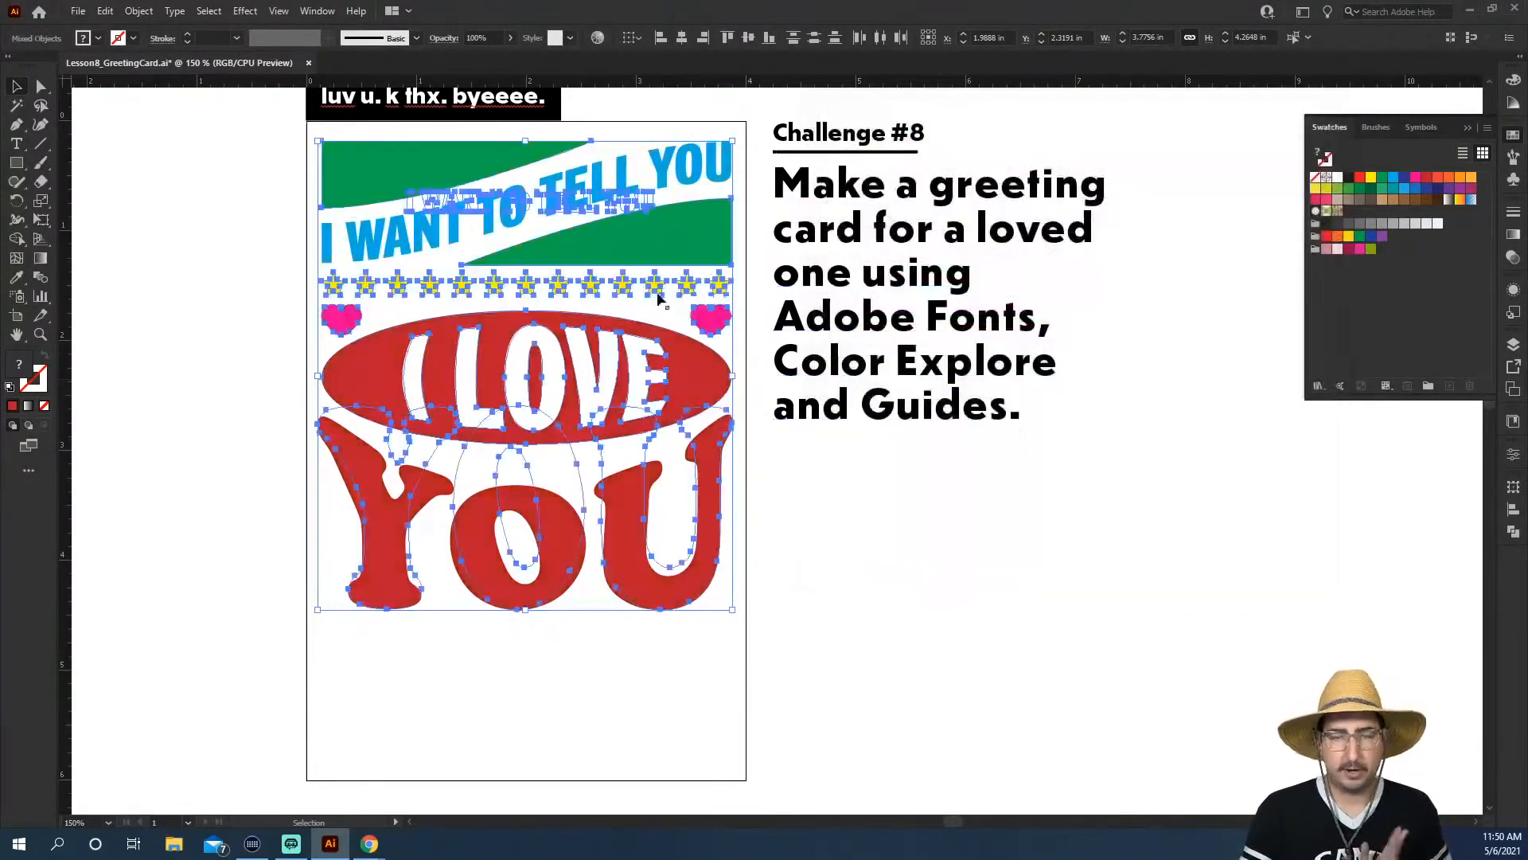
Try recoloring the selected card artwork with the Copy of Mothers Day color group in the advanced Recolor Artwork options
click(106, 12)
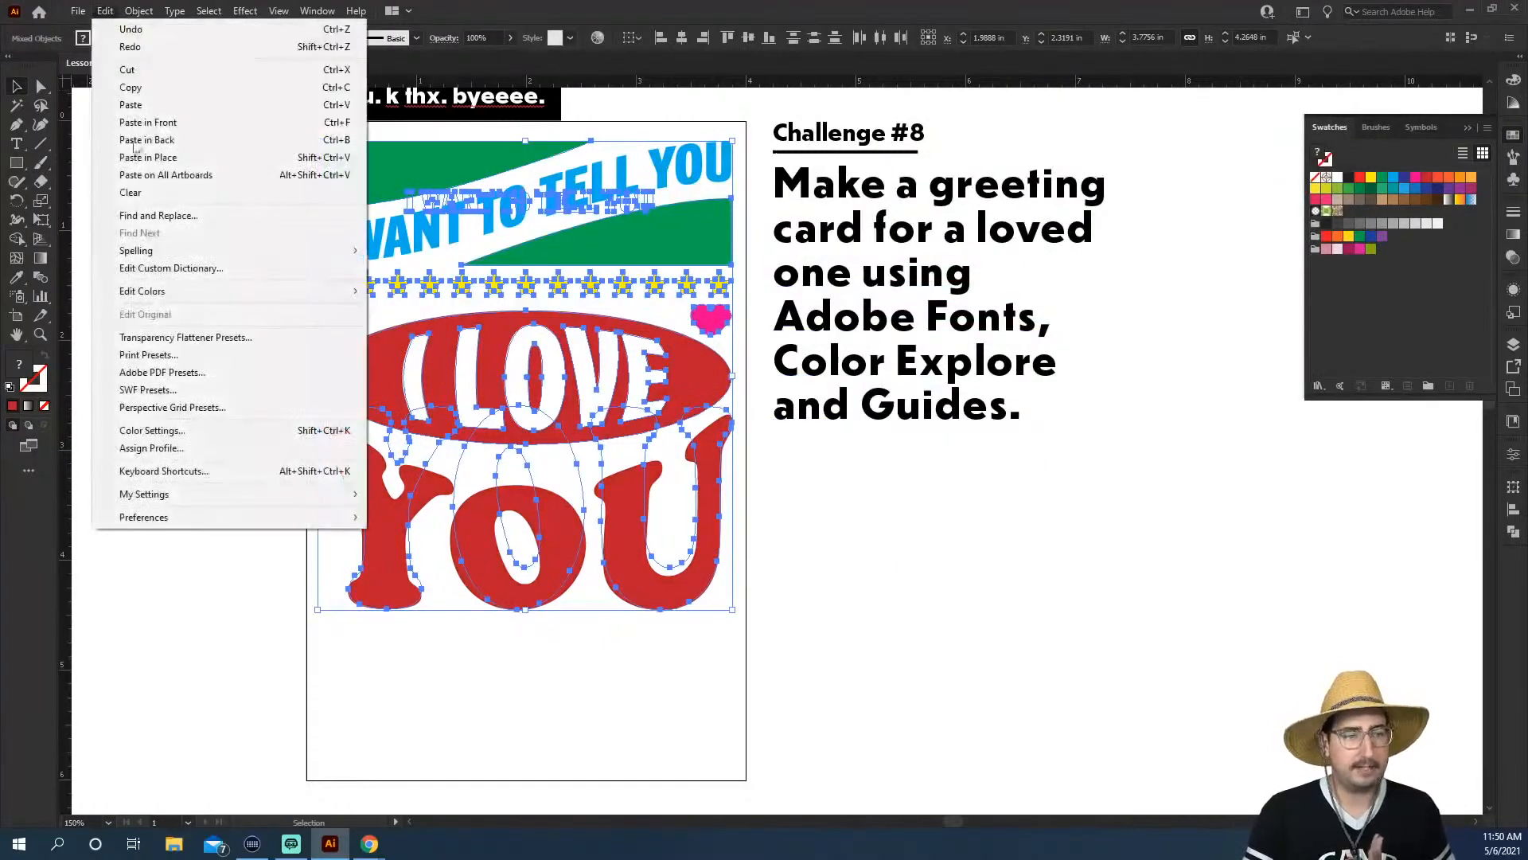
mouse_move(229, 297)
click(427, 291)
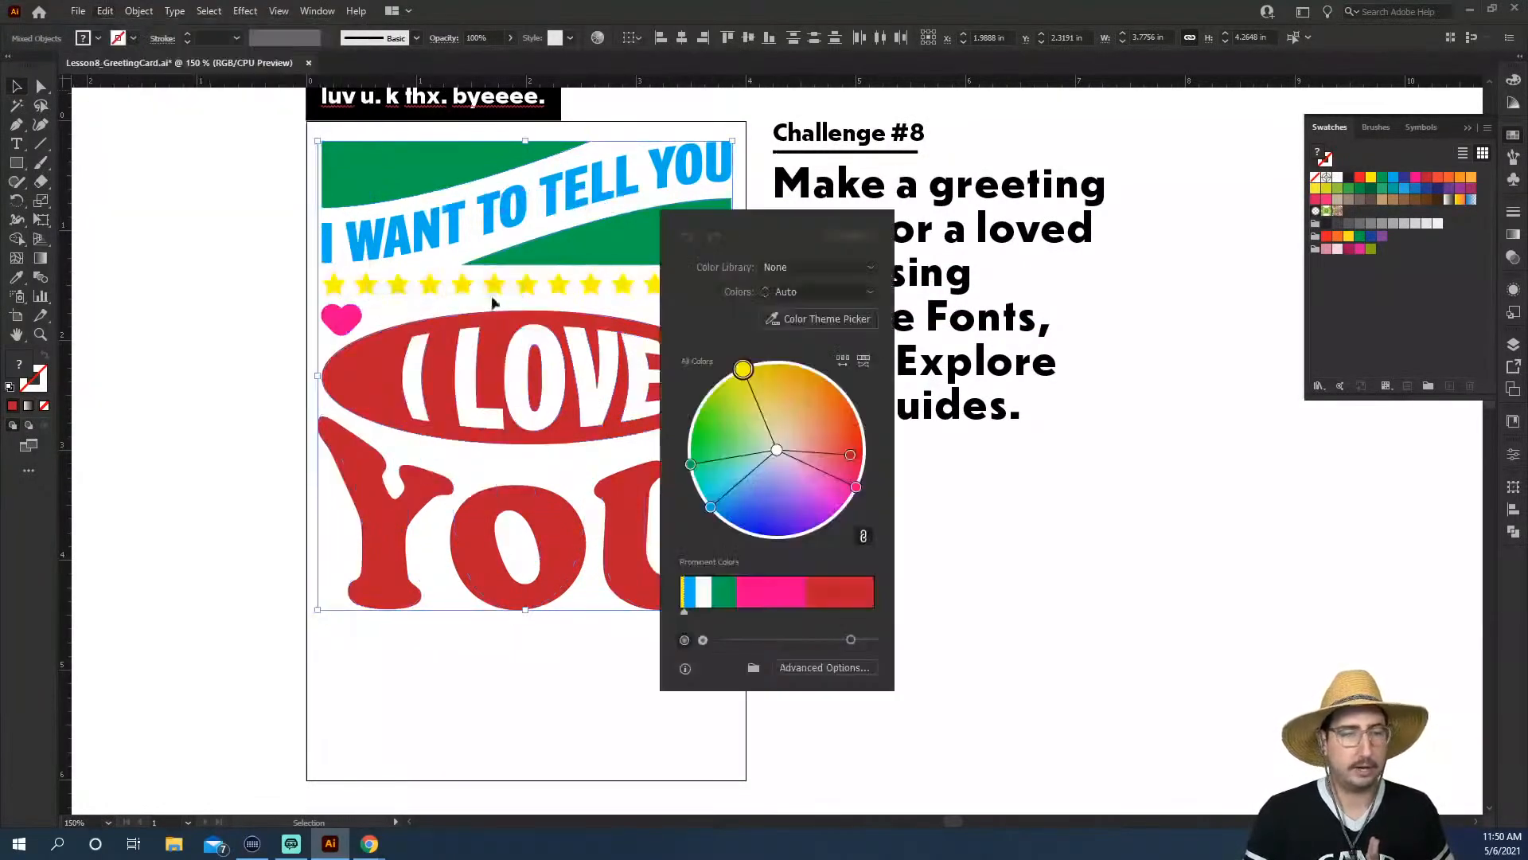
click(818, 665)
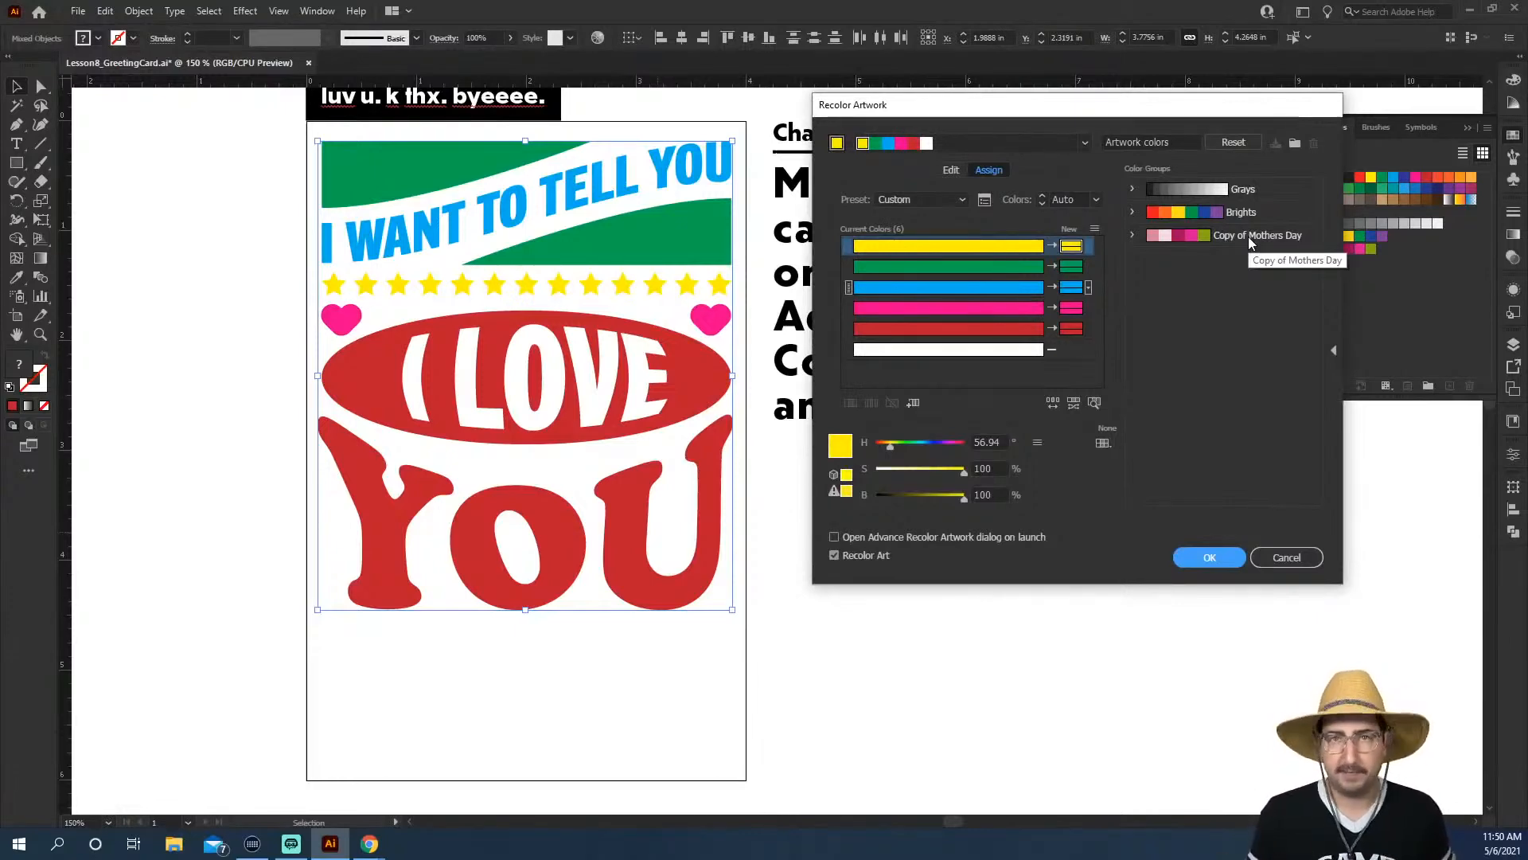
click(1132, 235)
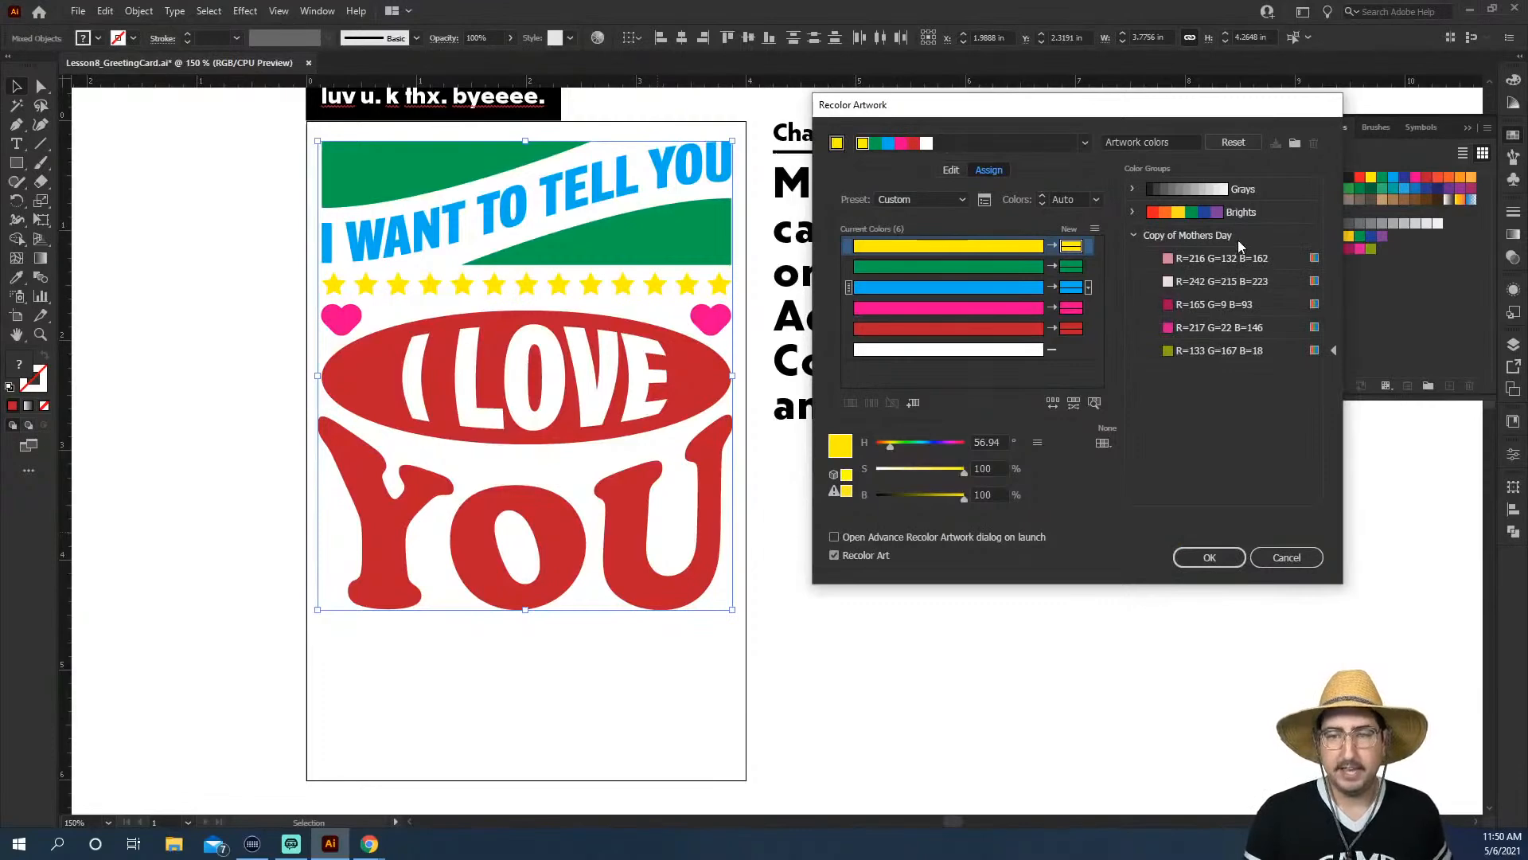
click(1134, 236)
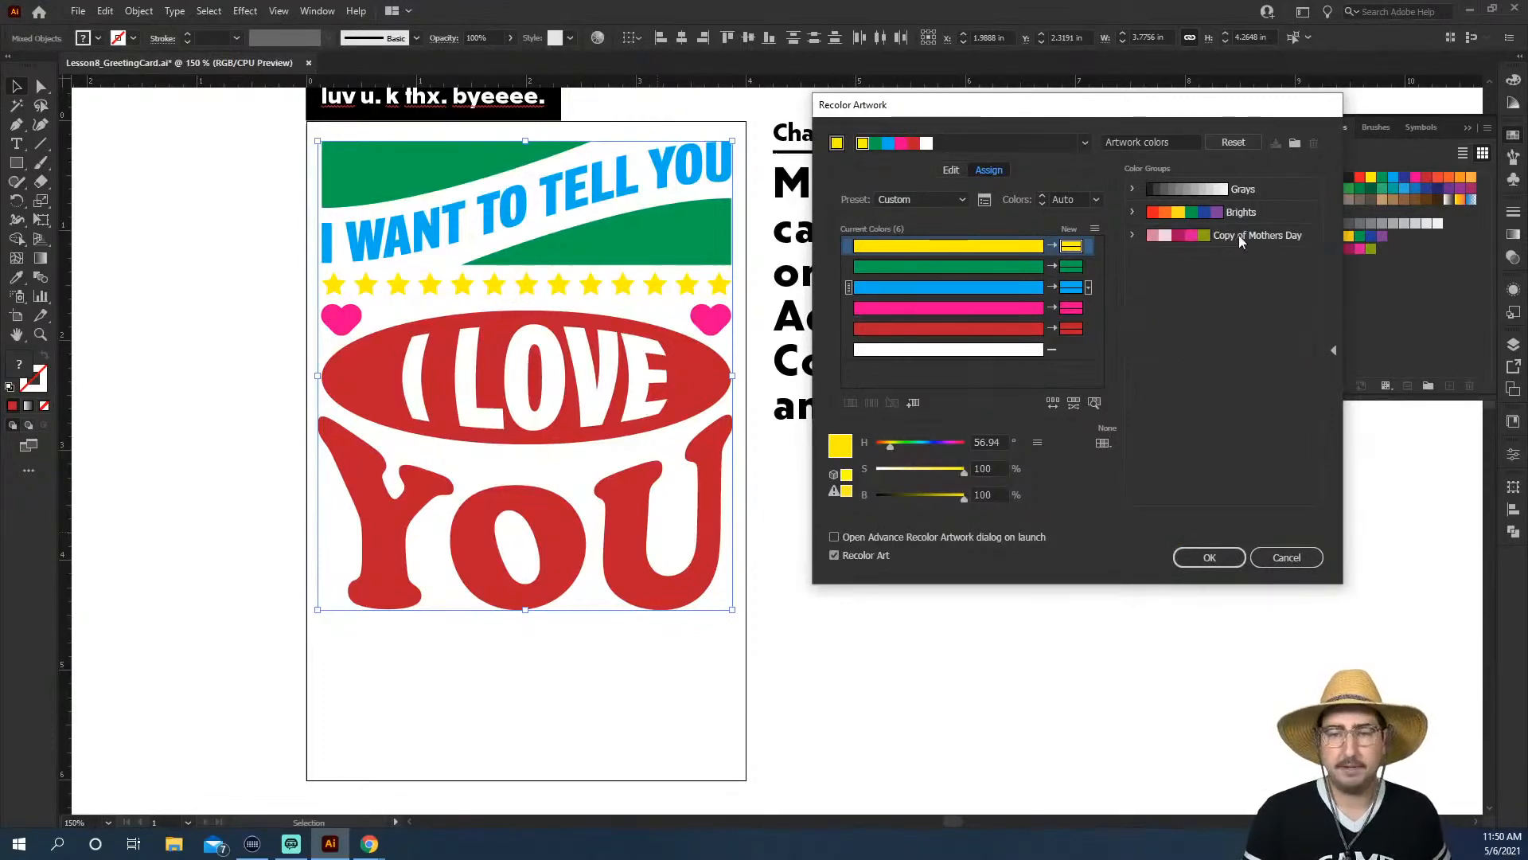
click(1238, 235)
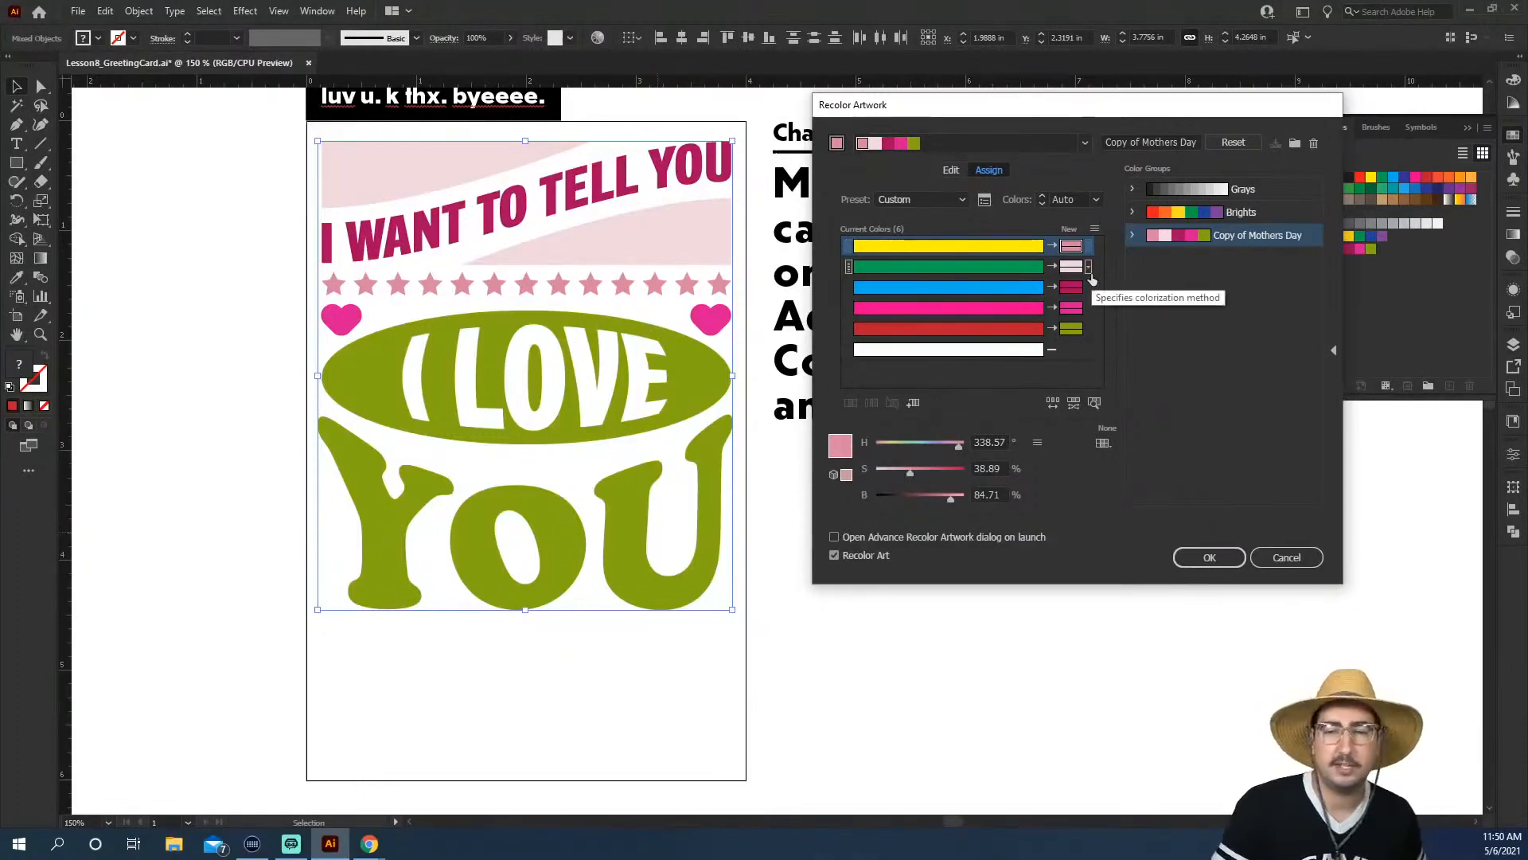
Try several random color orders of the Mothers Day colors on the artwork and discard the recoloring
click(1052, 402)
click(1052, 402)
click(1053, 404)
click(1052, 404)
click(1052, 405)
click(1052, 404)
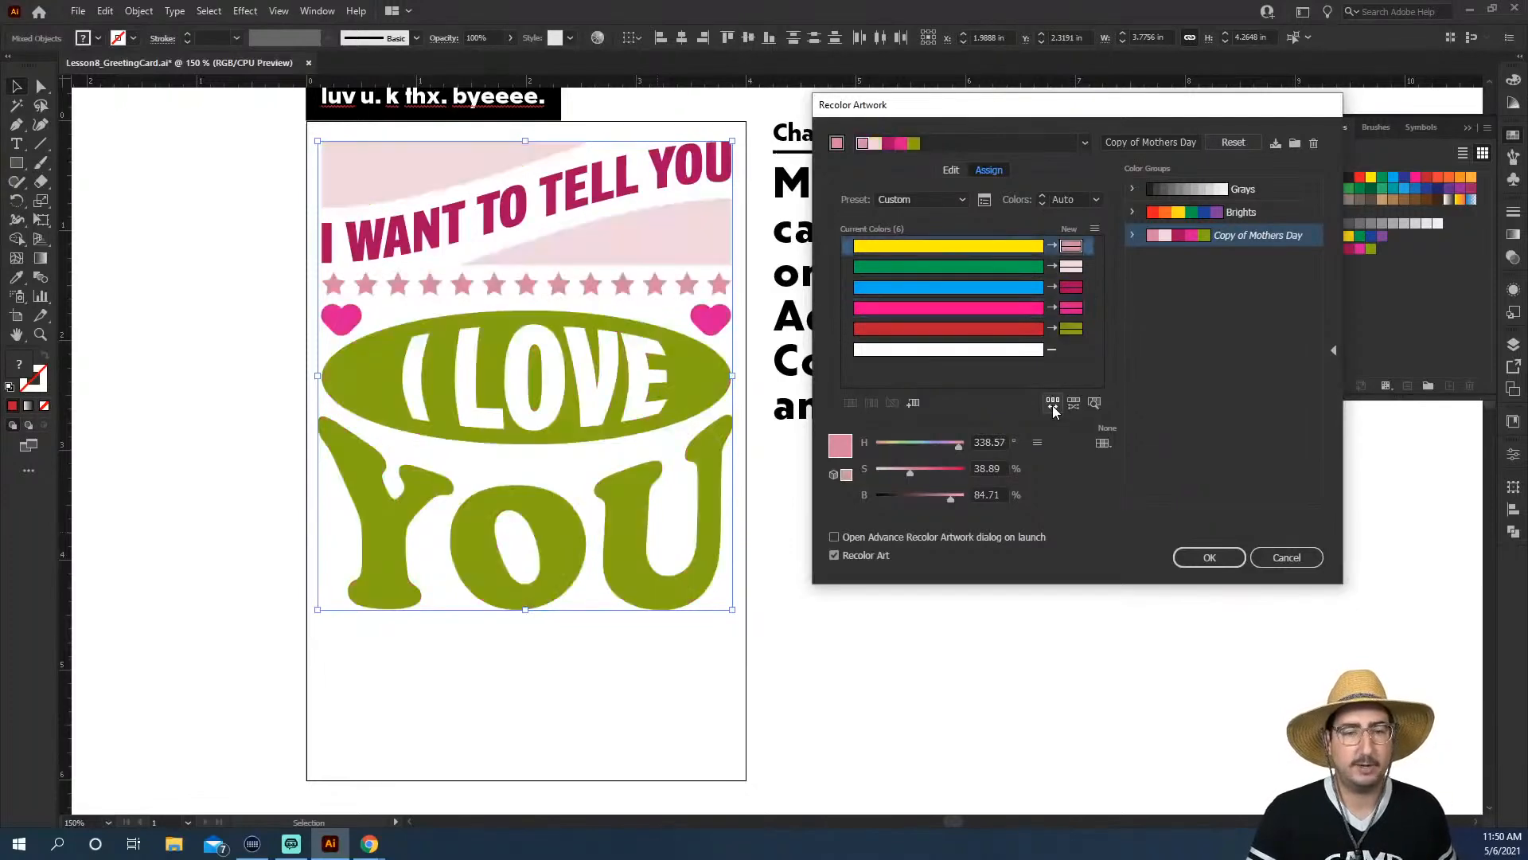
click(1052, 405)
click(1052, 404)
click(1053, 404)
click(1052, 404)
click(1052, 404)
click(1052, 405)
click(1052, 404)
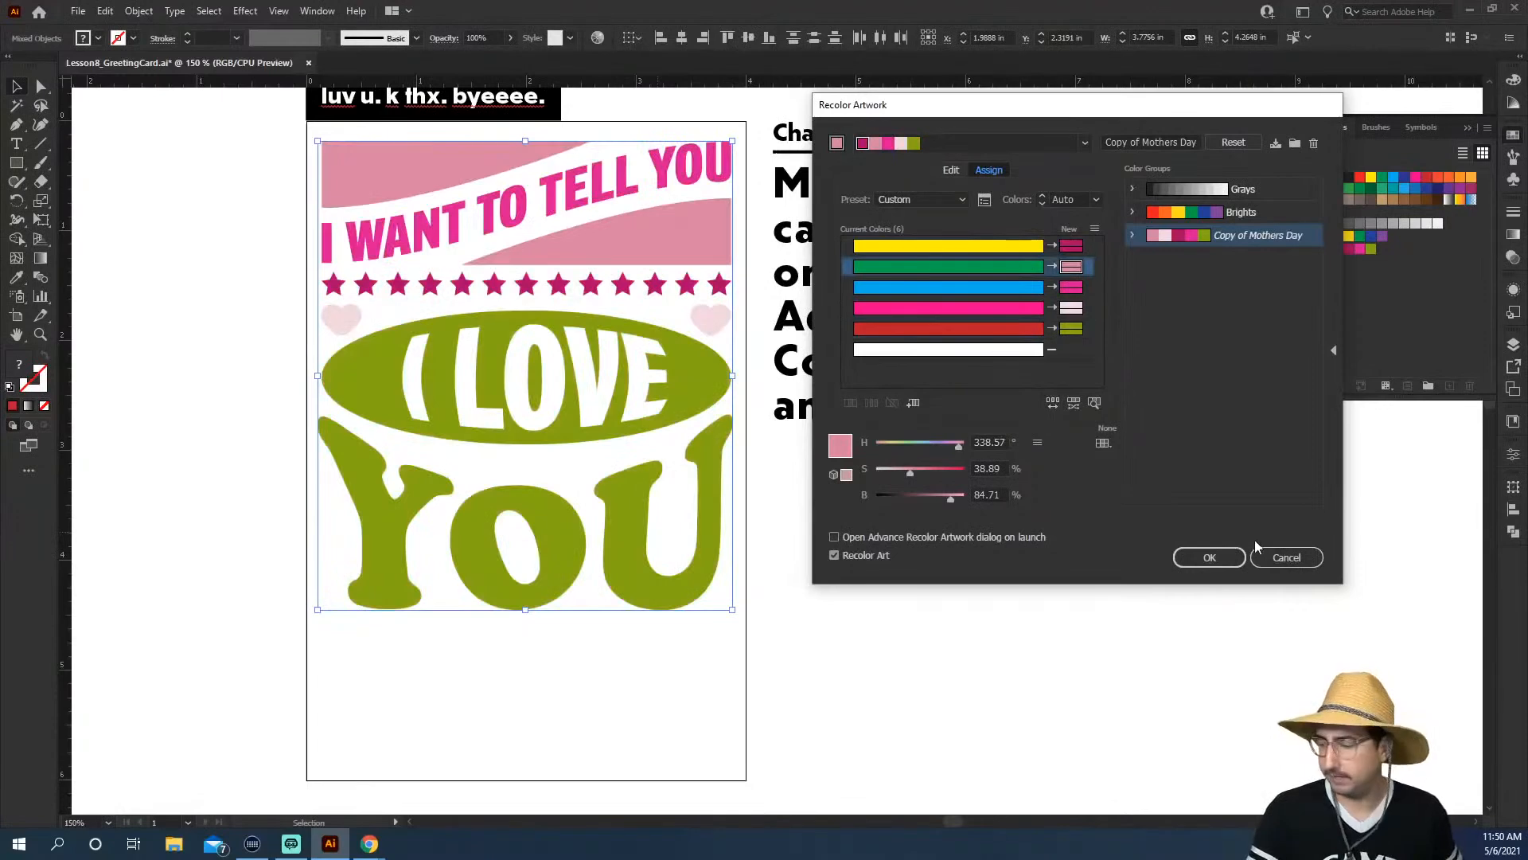
click(1299, 556)
Draw a rectangle about 4.01 x 4.66 in around the card artwork, fill it brown (C=35 M=60 Y=80 K=25) and send it to back
click(847, 500)
key(m)
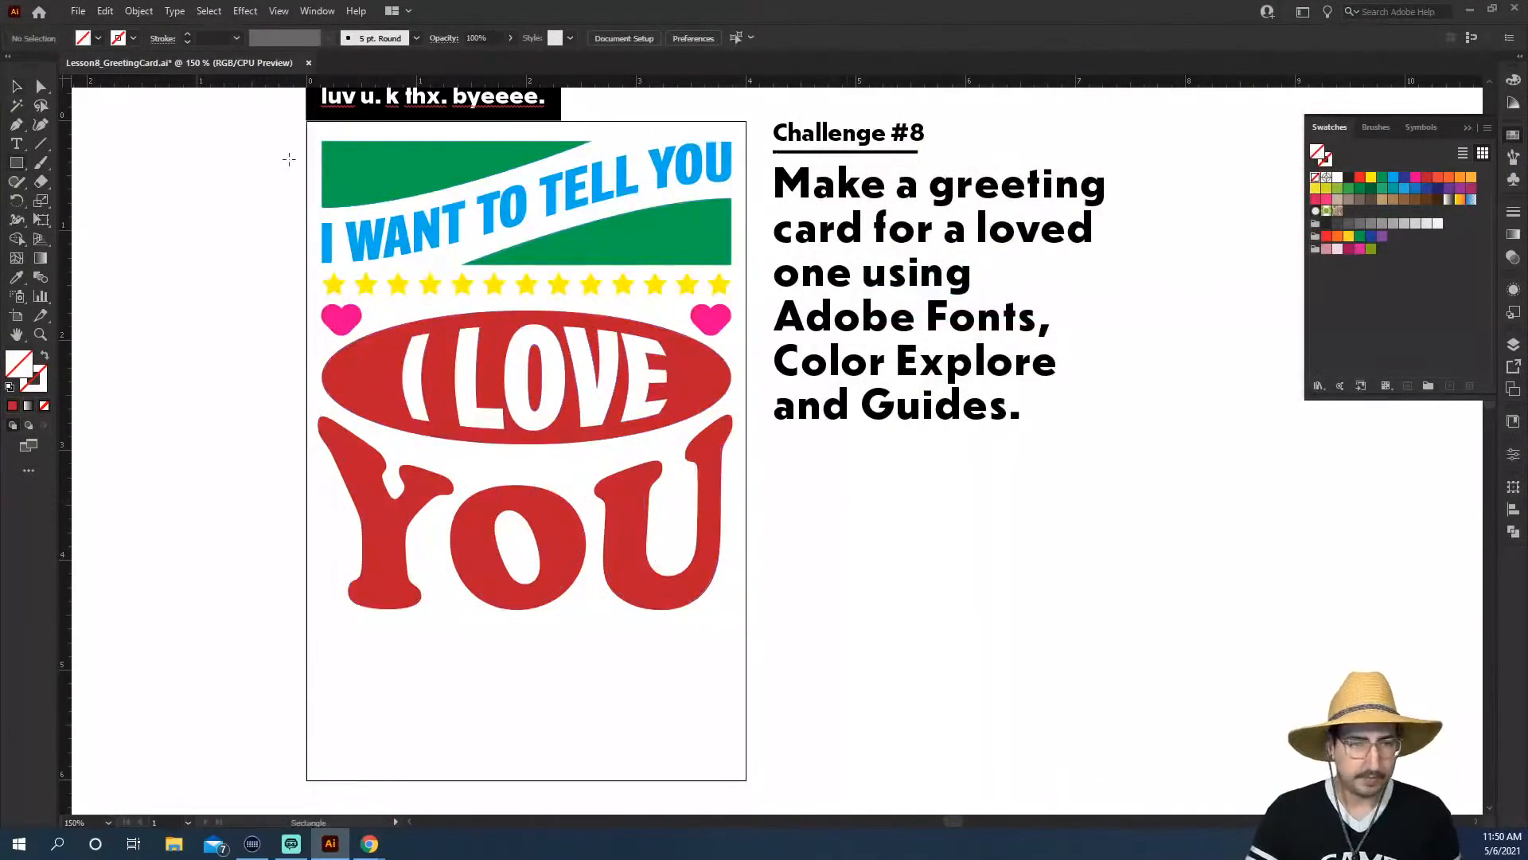
drag(305, 120, 746, 632)
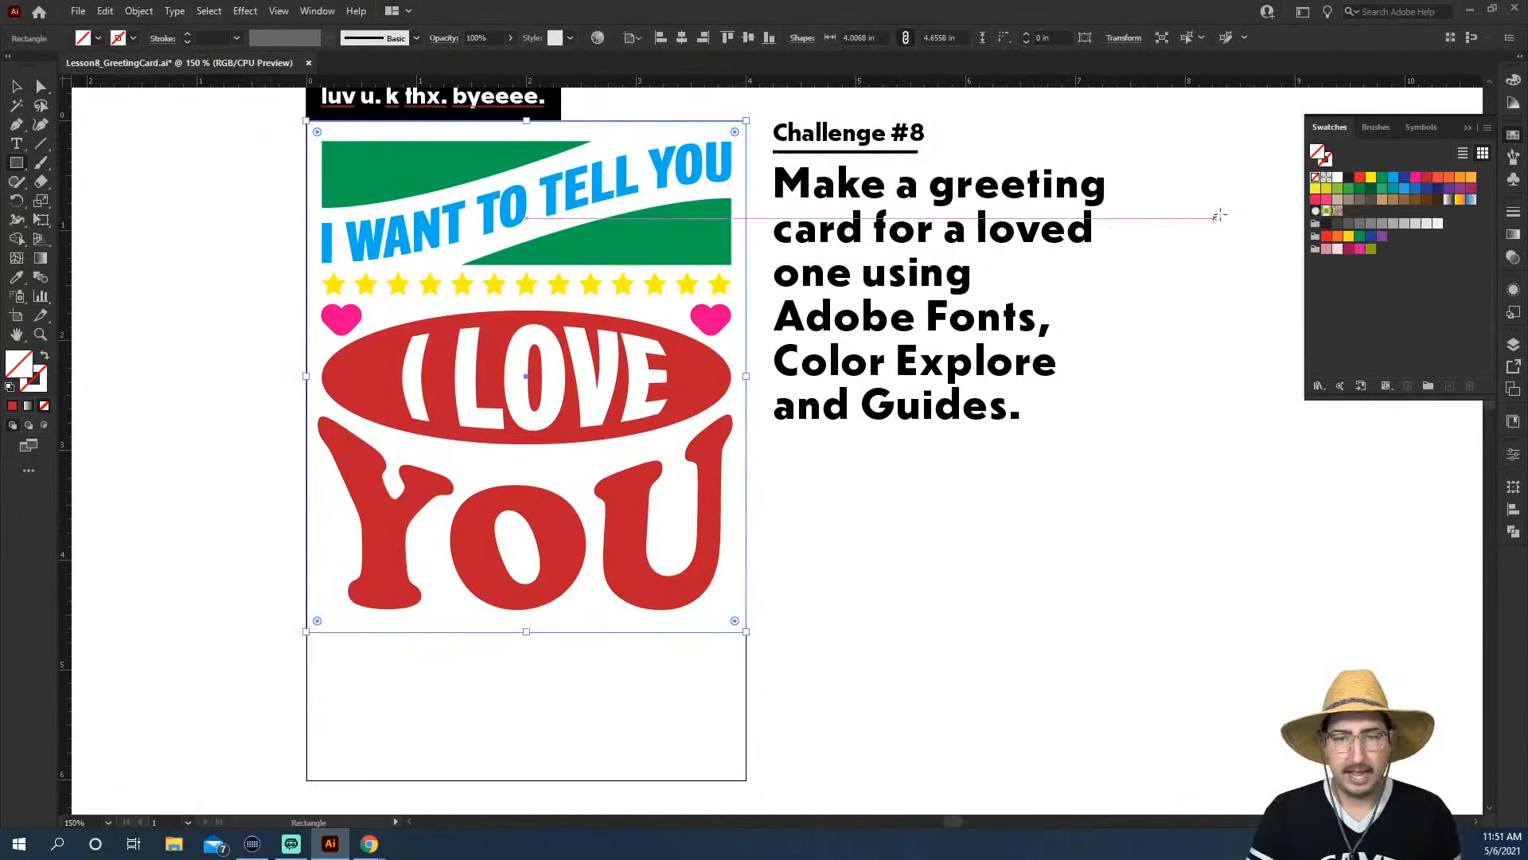
click(1403, 200)
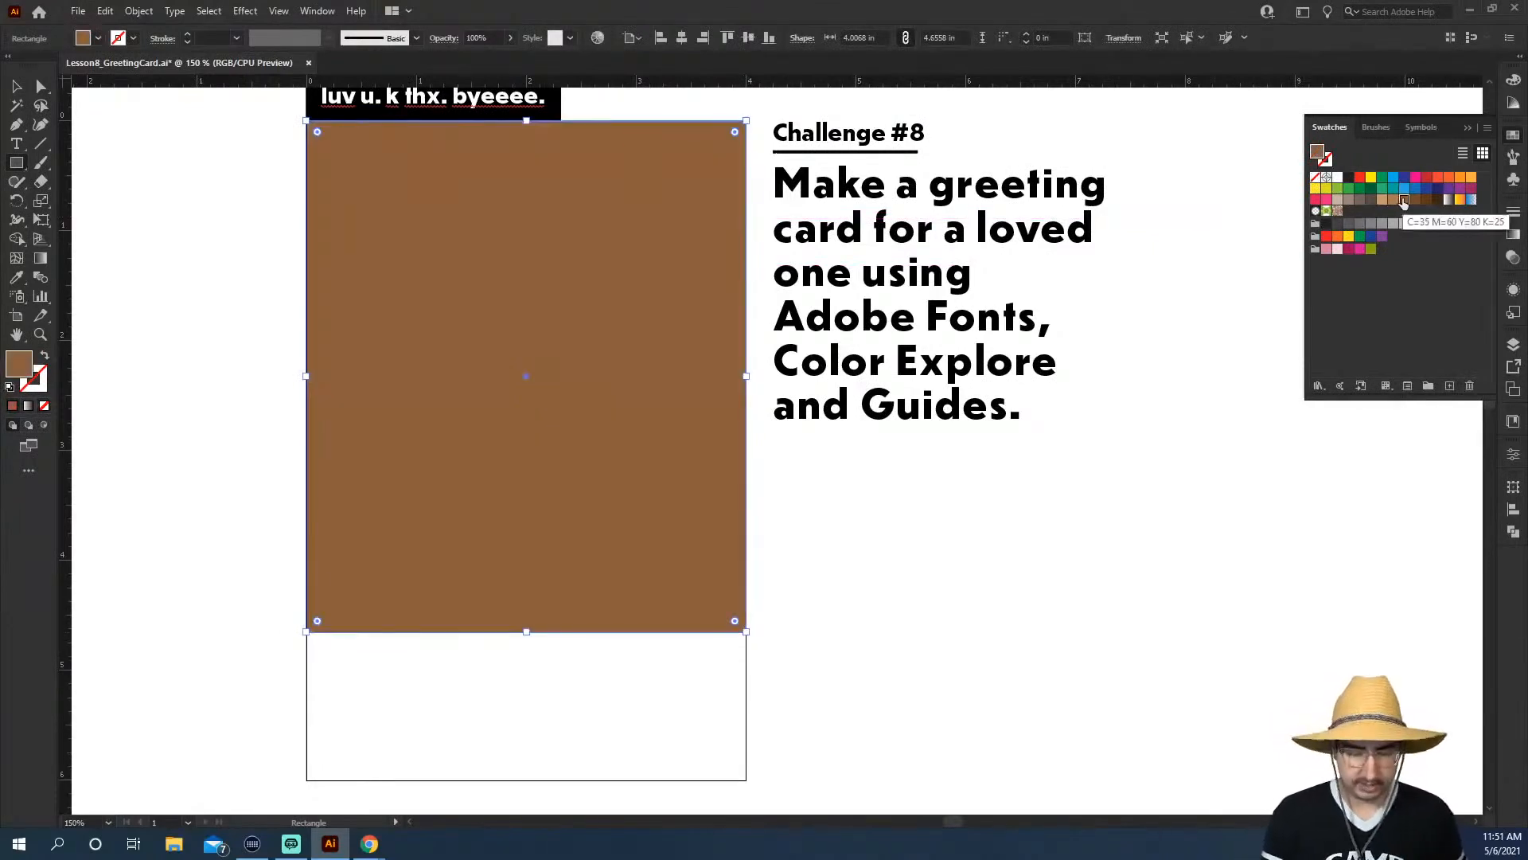
key(ctrl+shift+bracketleft)
key(v)
click(1057, 547)
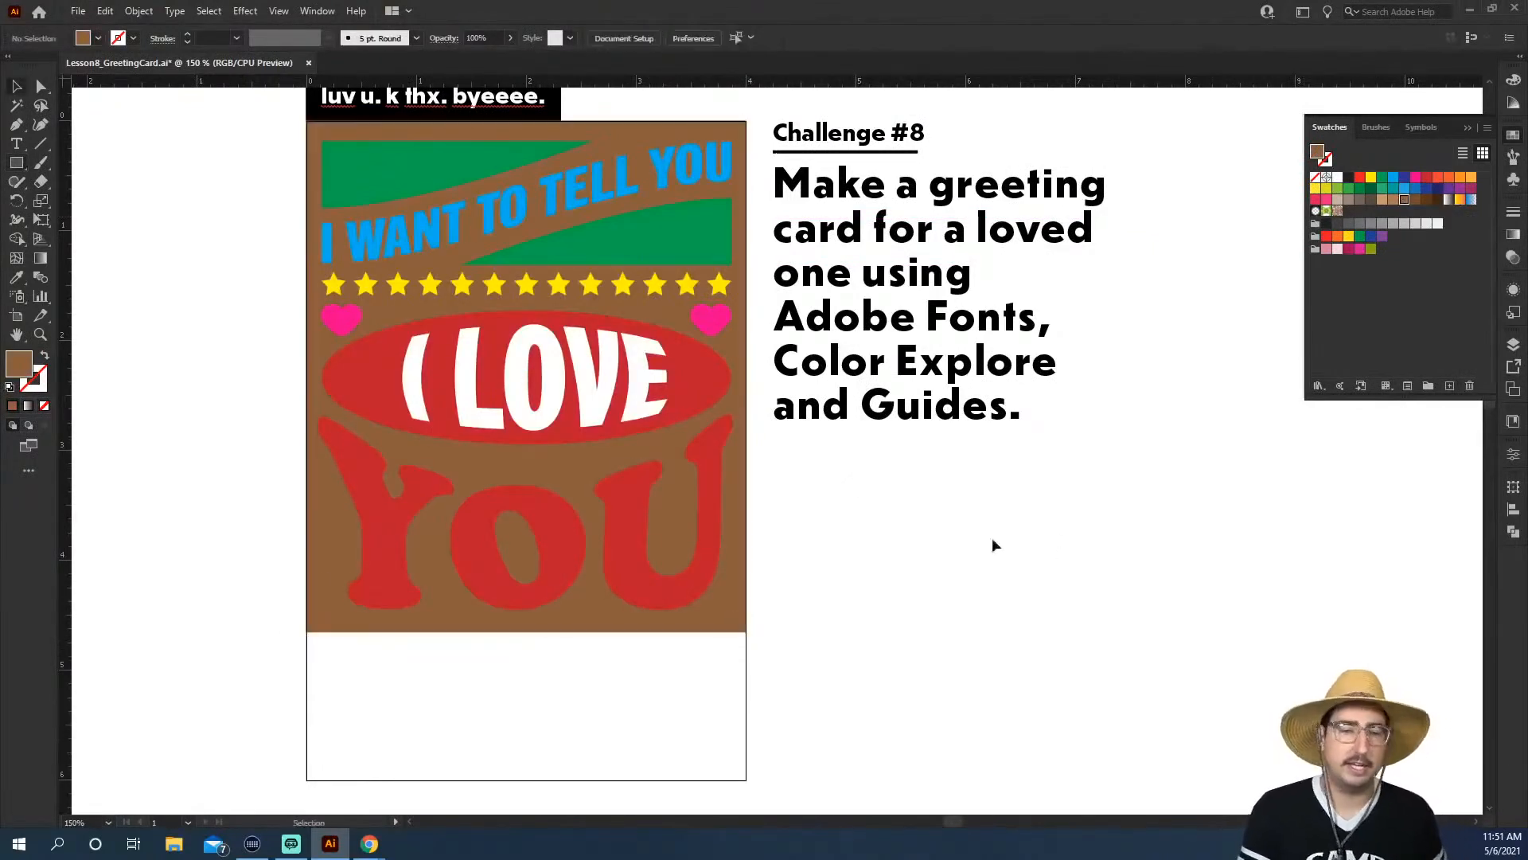
Fill the YOU lettering with a purple swatch and leave all artwork deselected
click(624, 527)
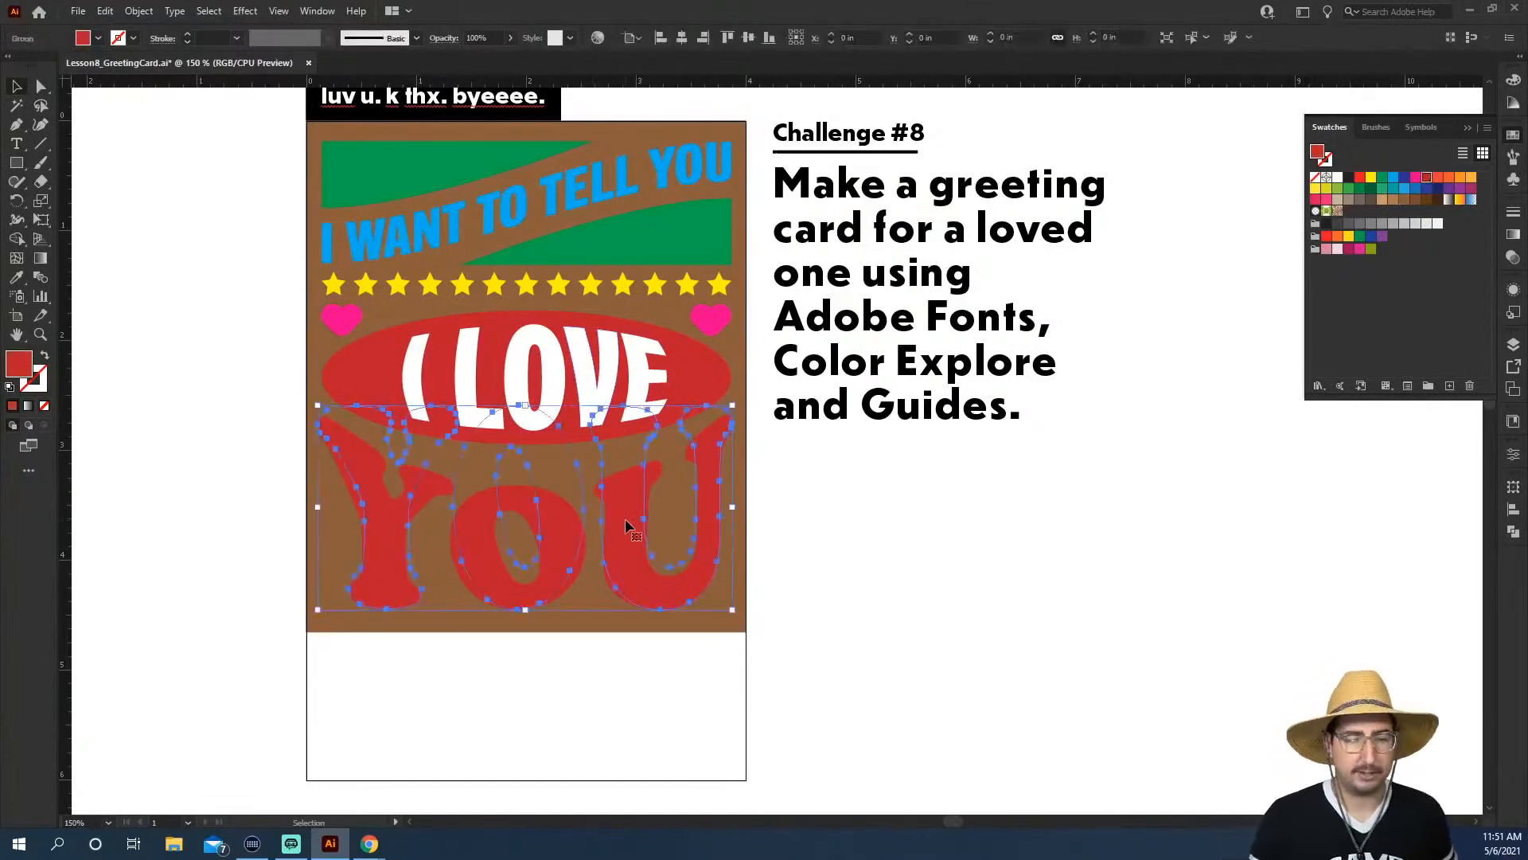
click(1448, 189)
click(1229, 484)
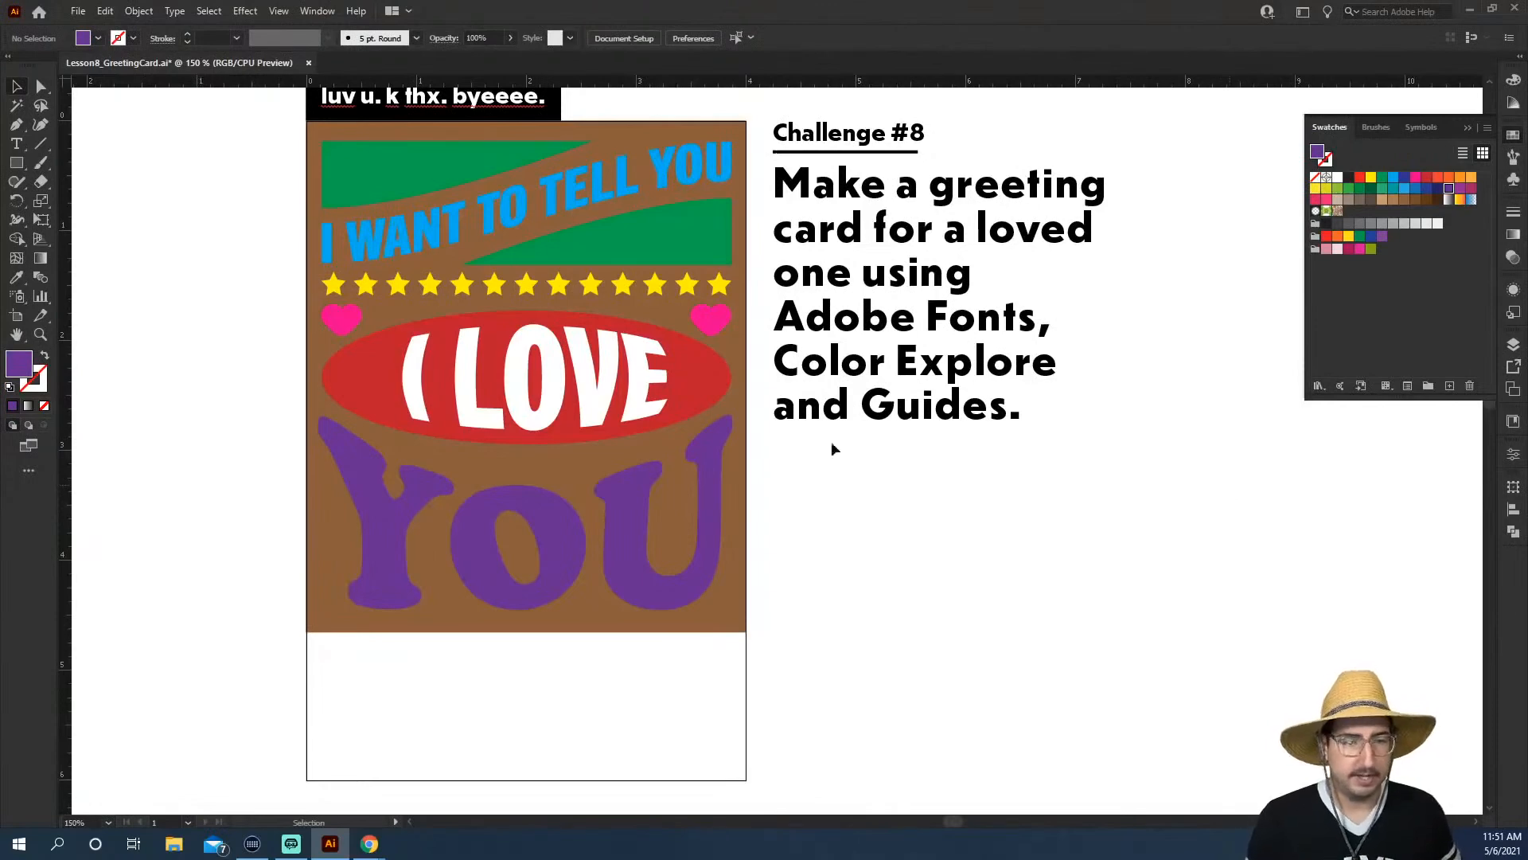
click(609, 387)
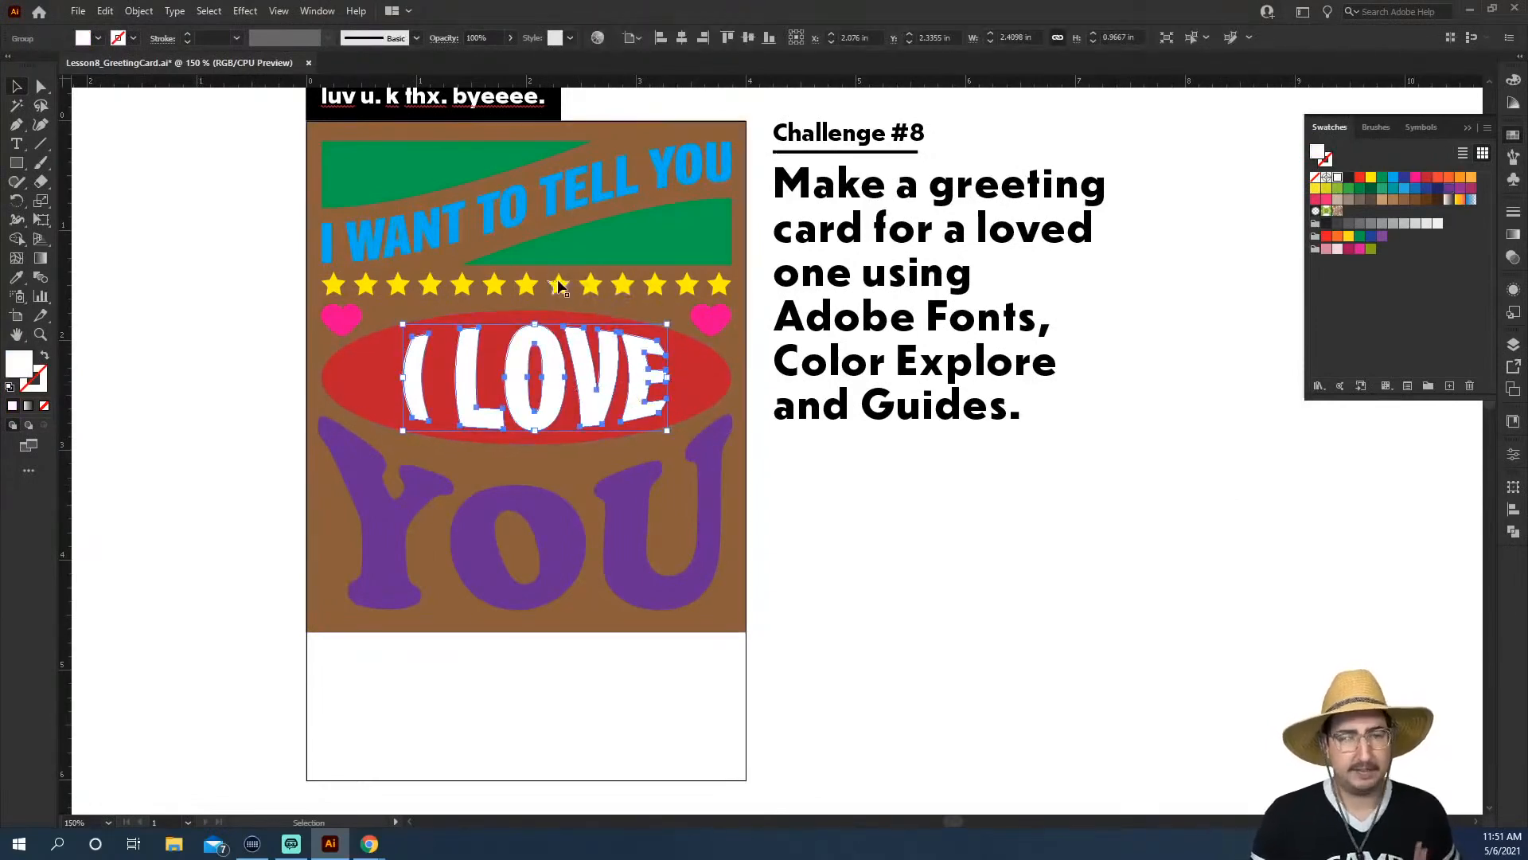
click(259, 310)
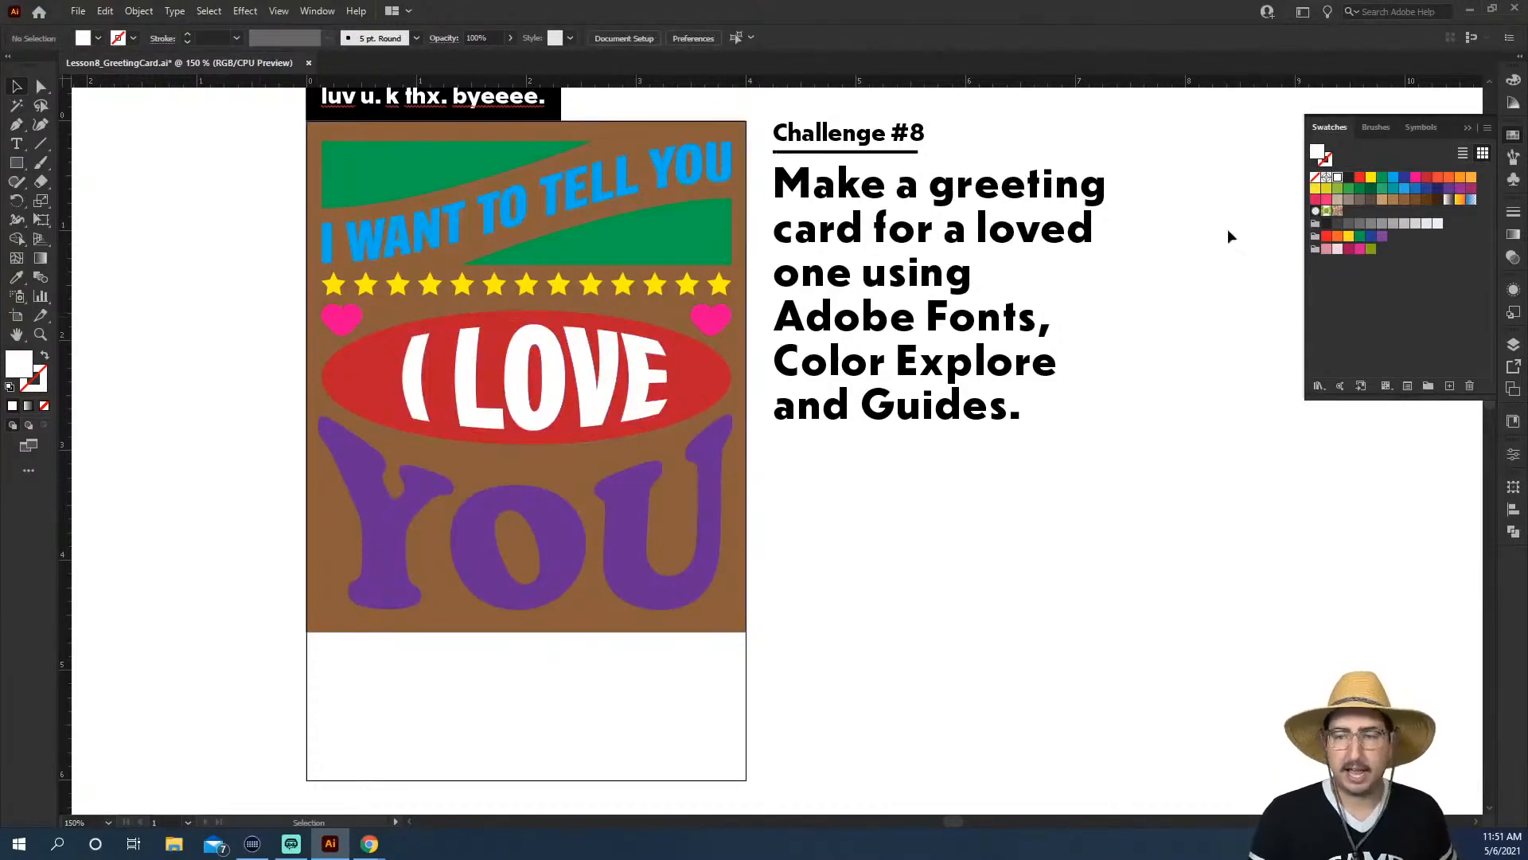
Draw a square about 0.96 in wide beside the card and fill it with the blue color #19abd8
key(m)
drag(862, 530, 967, 593)
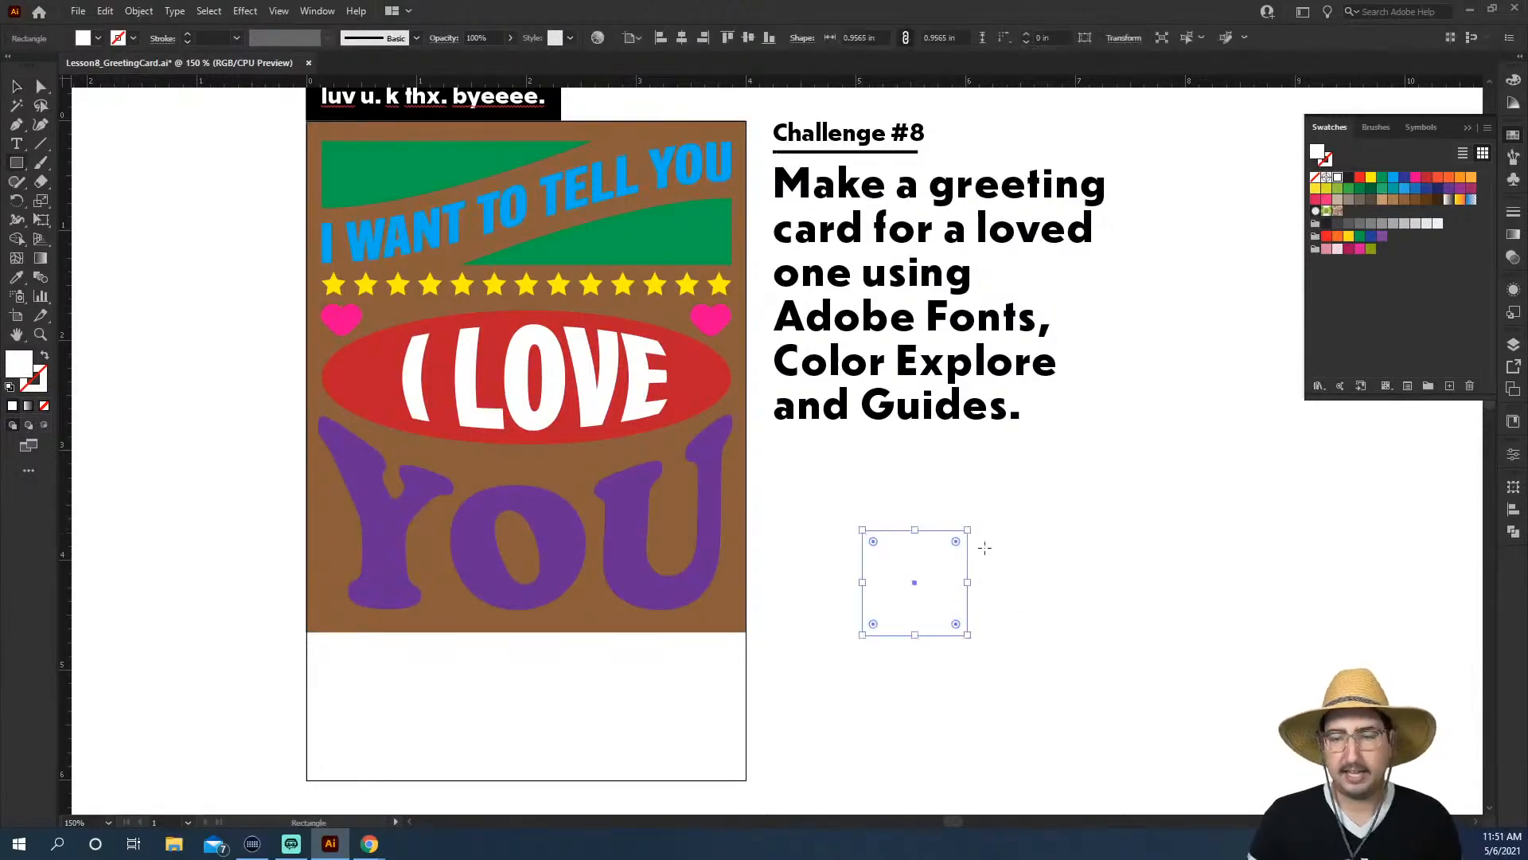
click(1359, 249)
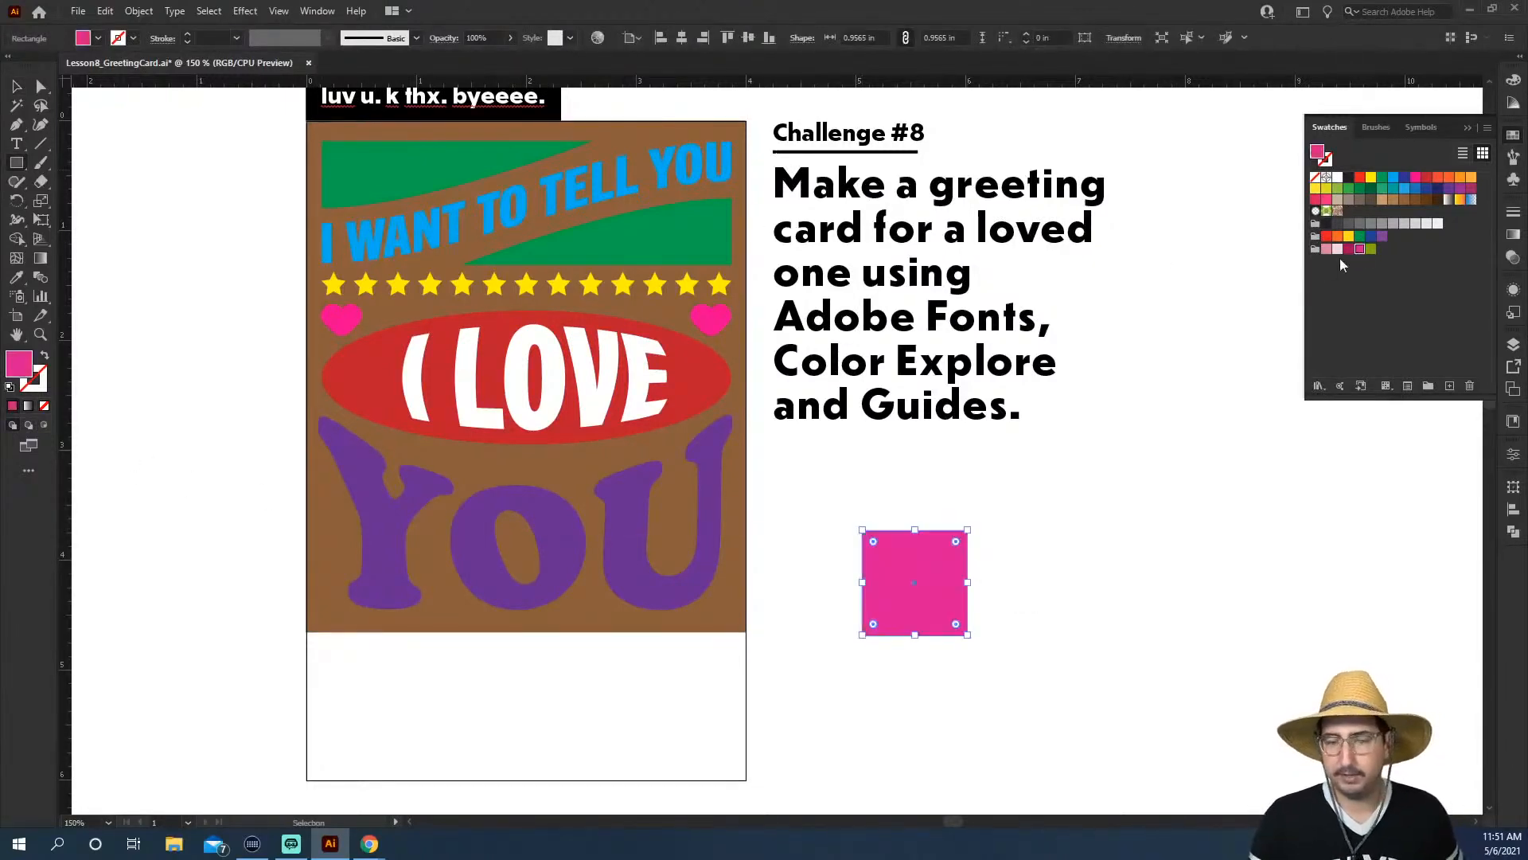
double_click(20, 365)
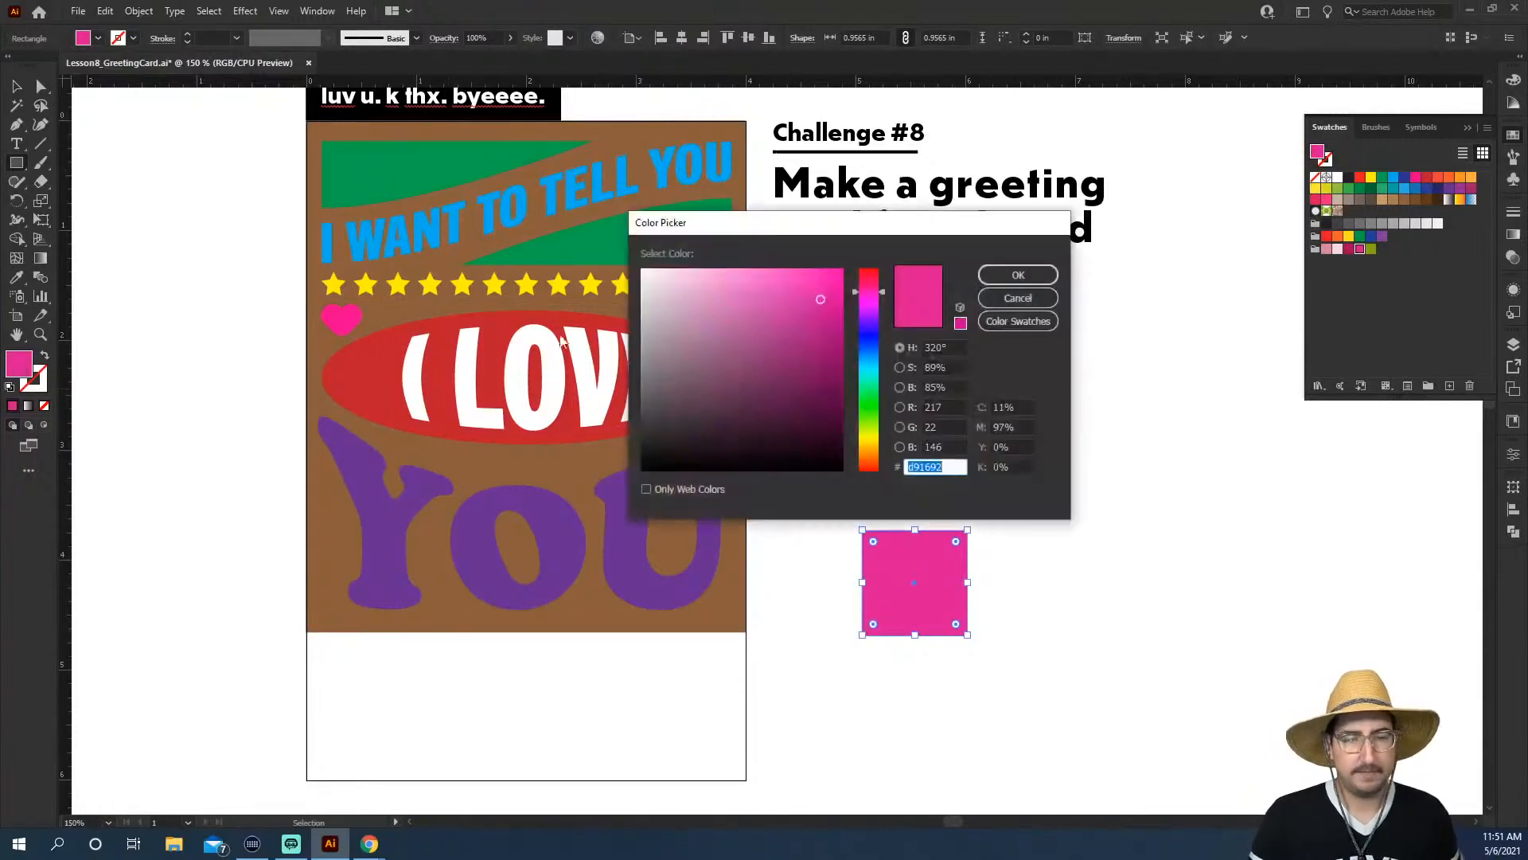
text(19abd8)
click(1015, 277)
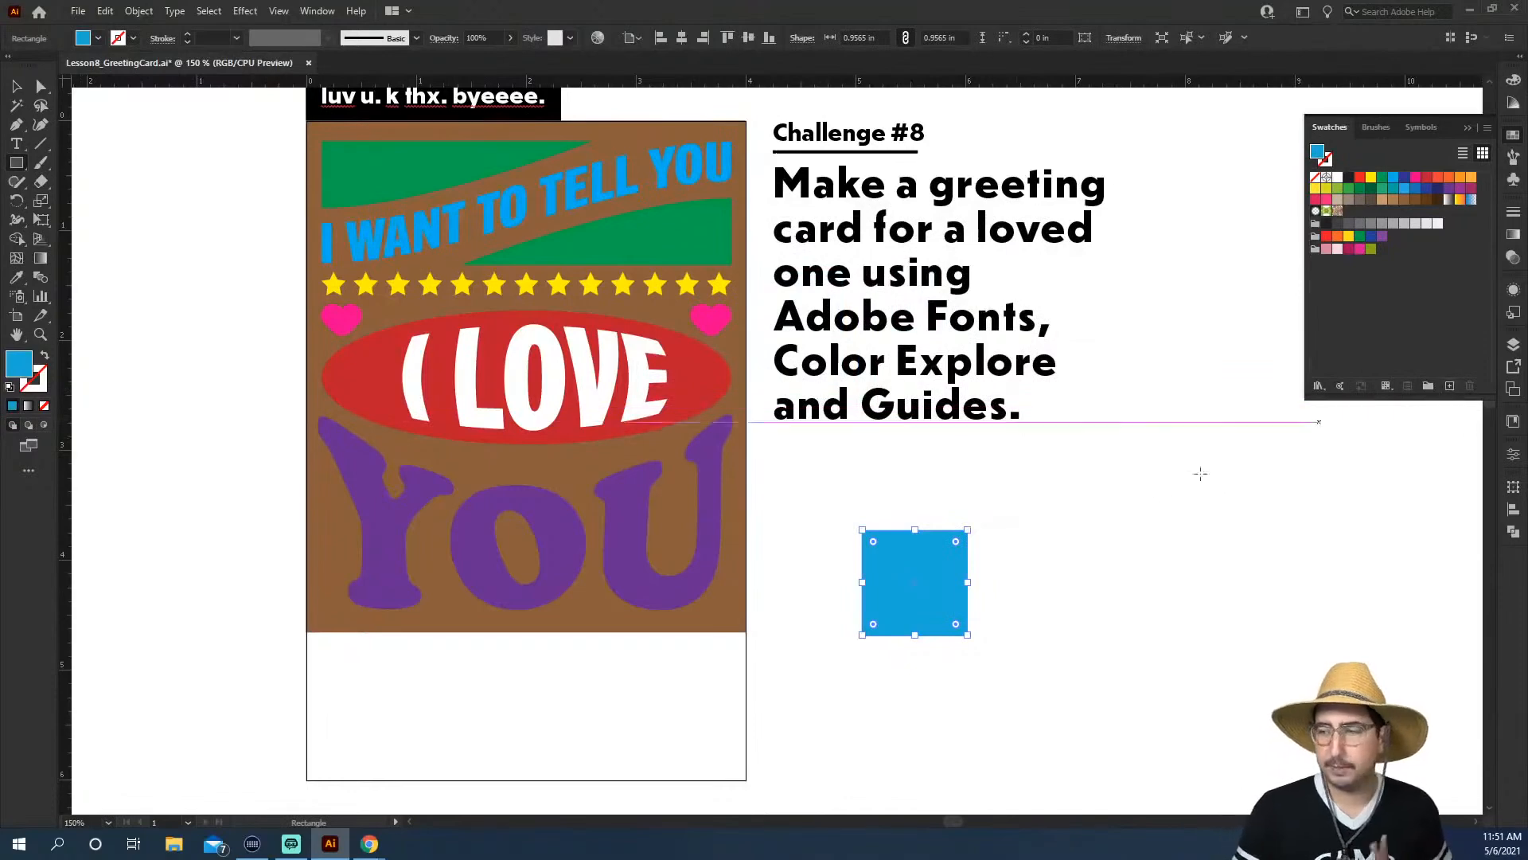
Save the square's blue fill as a new swatch and place it first in the Mothers Day color group
click(1447, 386)
click(761, 521)
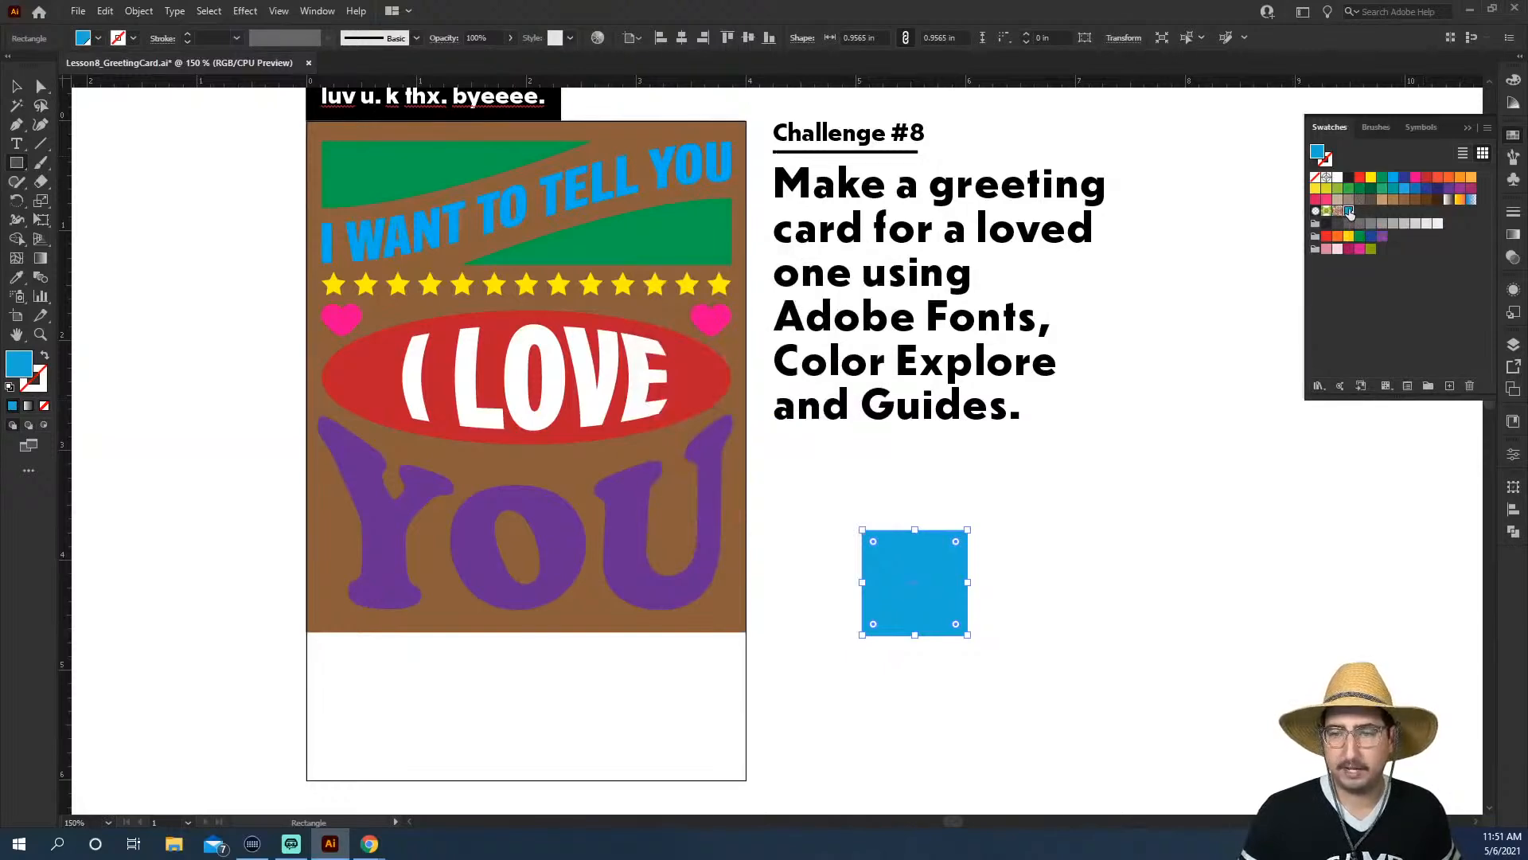
drag(1368, 249, 1317, 253)
click(1337, 290)
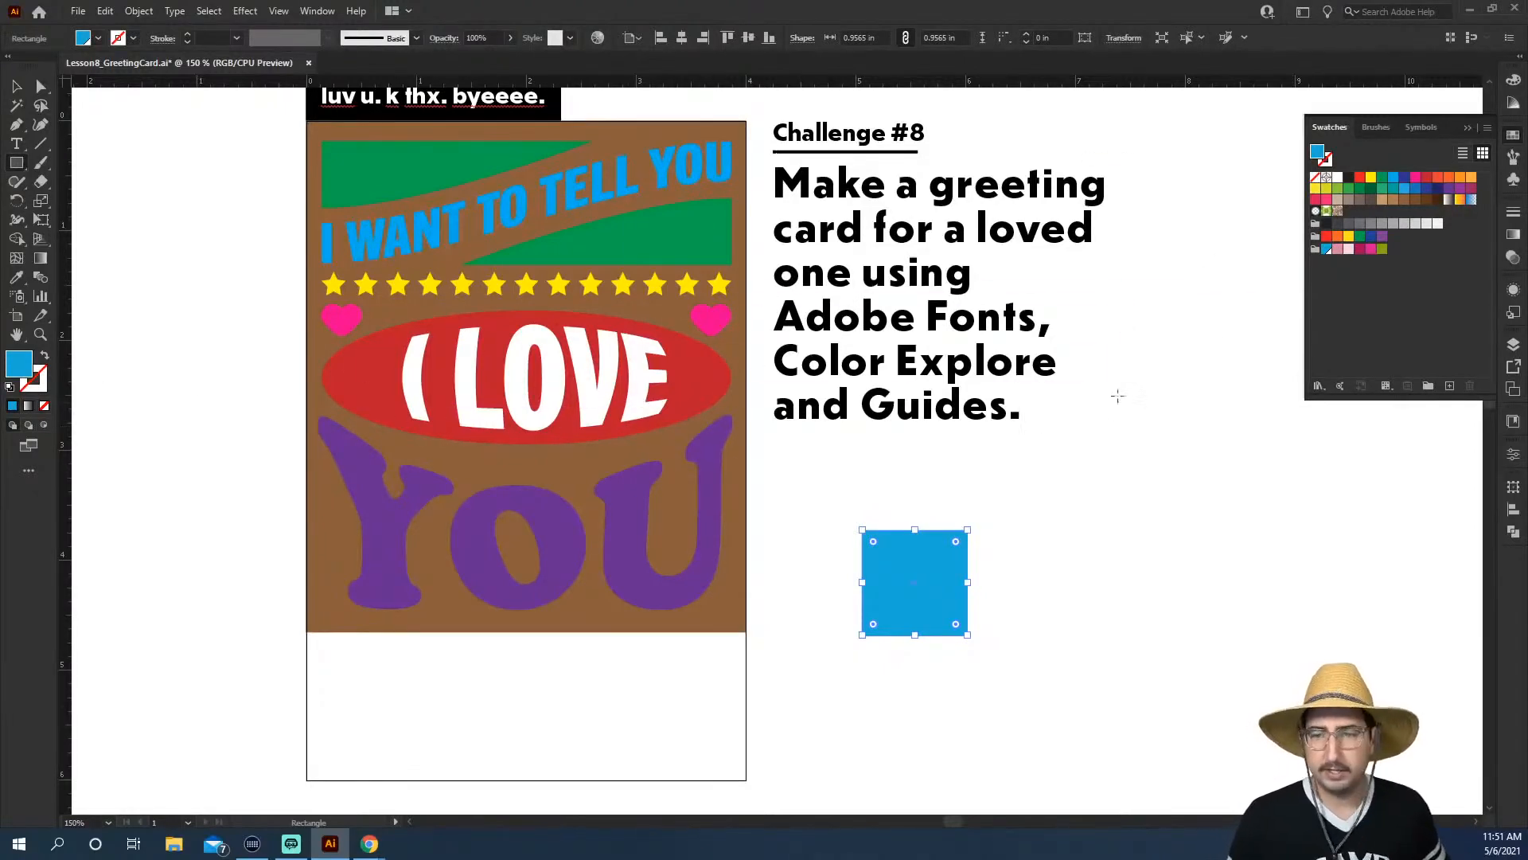
click(1370, 249)
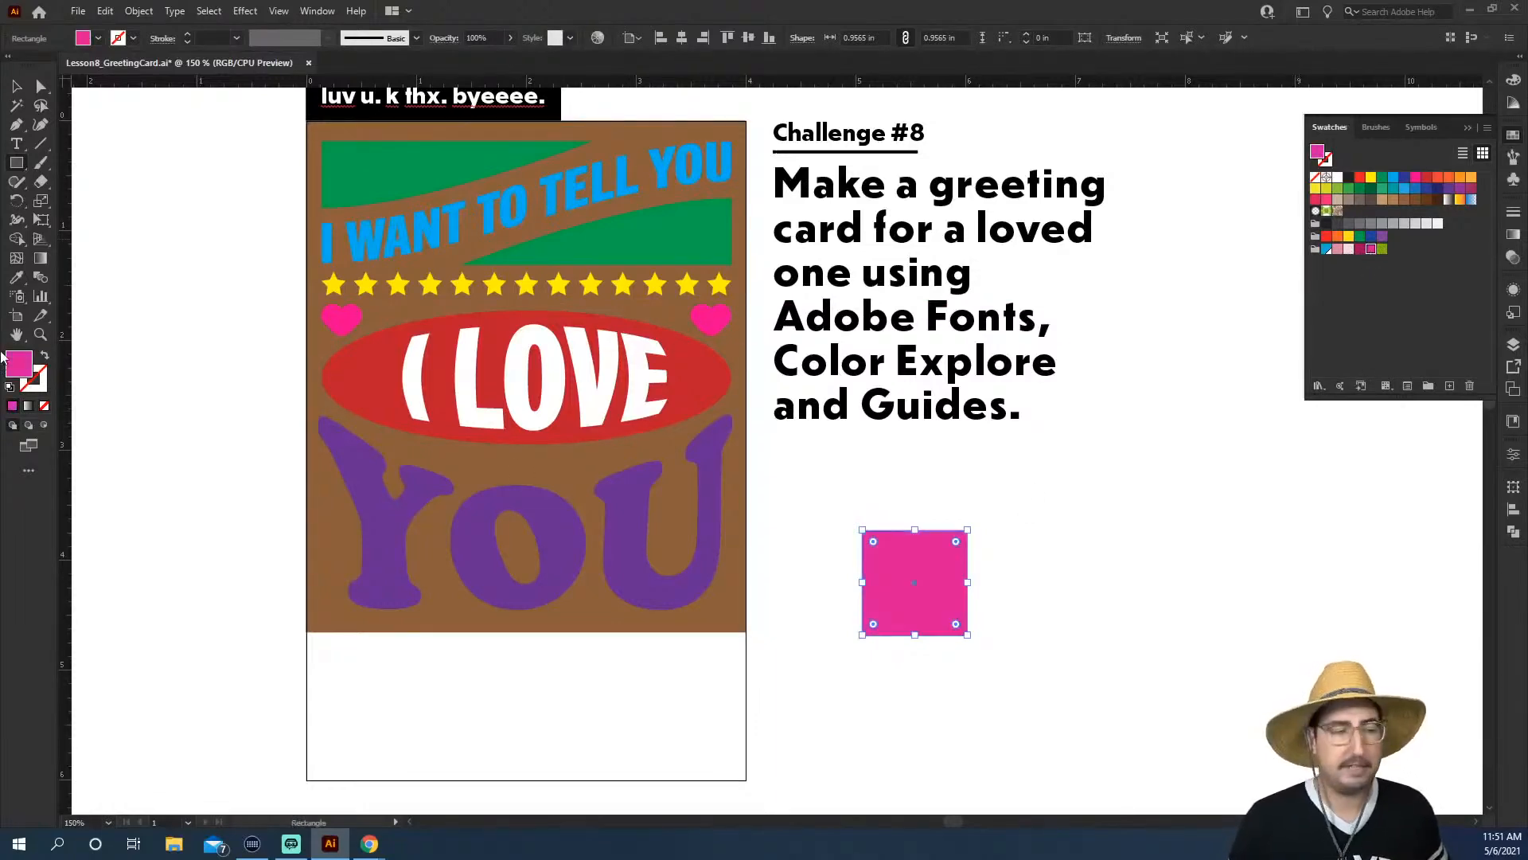
double_click(27, 368)
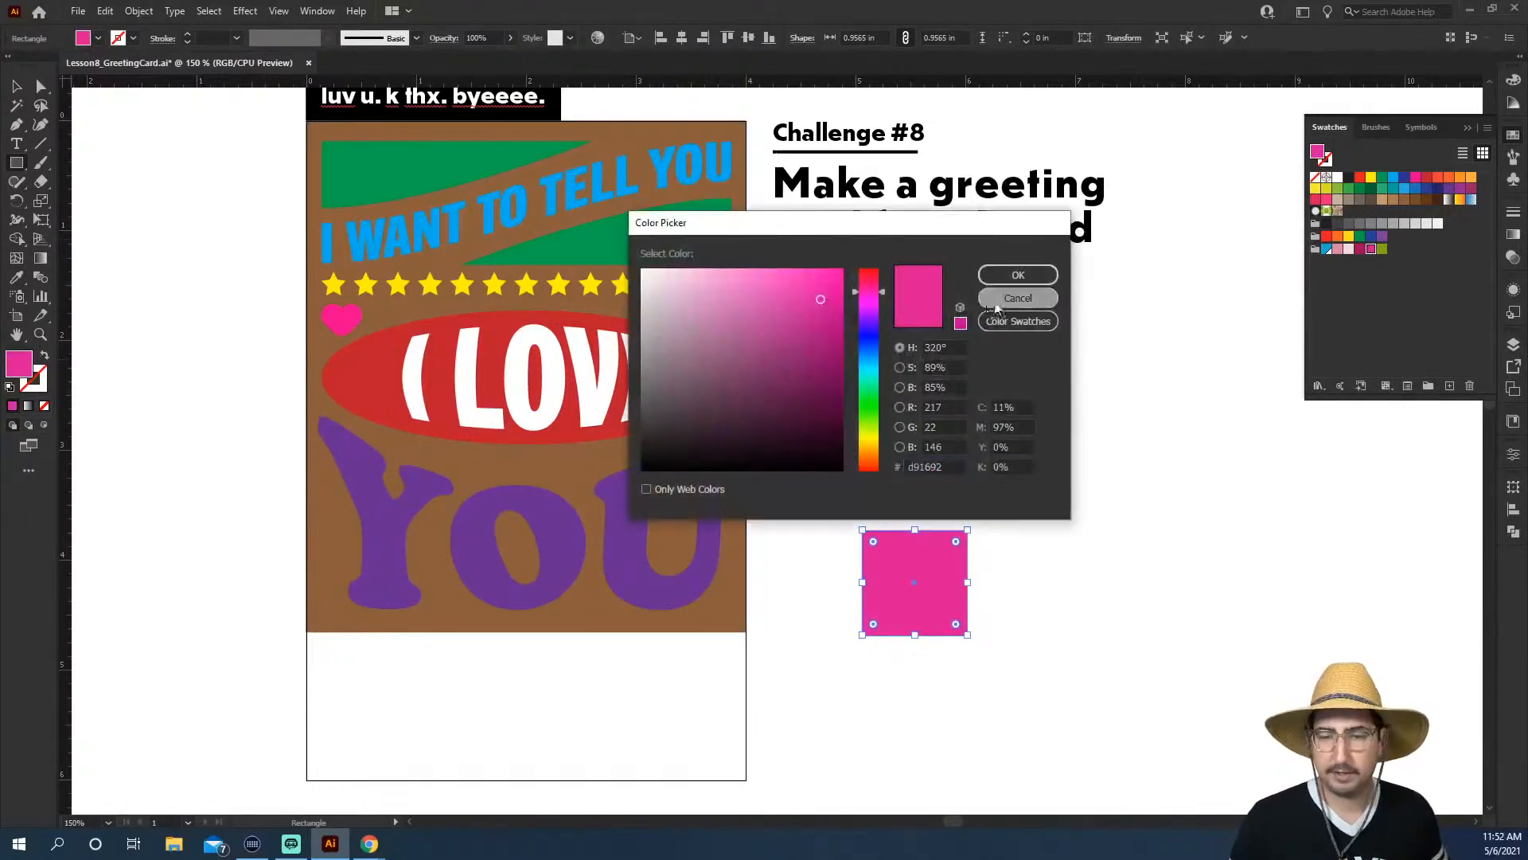
click(989, 302)
Fill the square with the theme's olive green swatch and adjust the color to golden yellow #d8b41a
click(1383, 249)
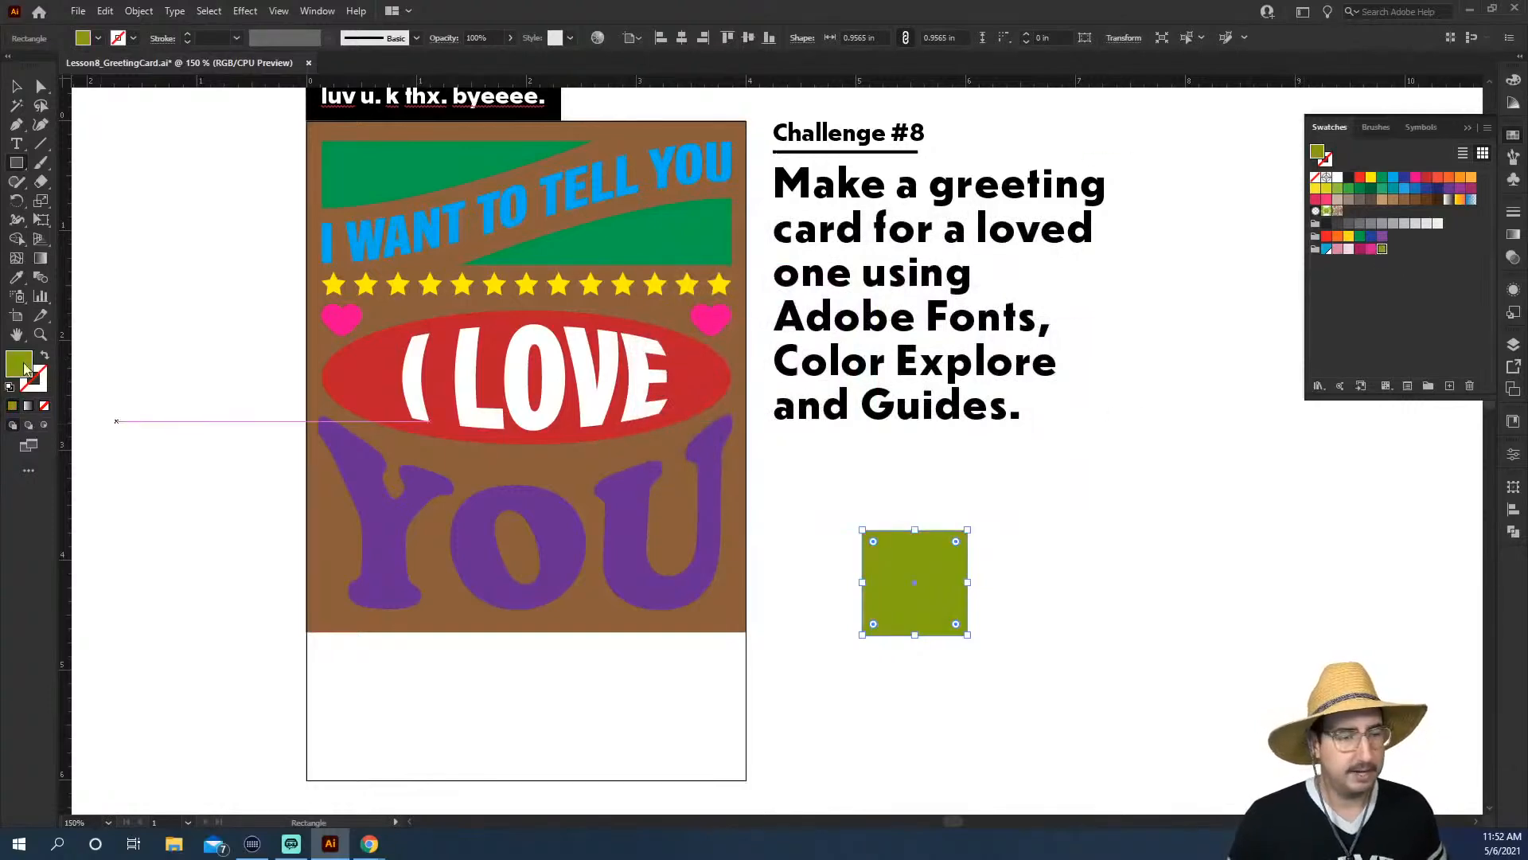
double_click(27, 368)
drag(875, 432, 876, 437)
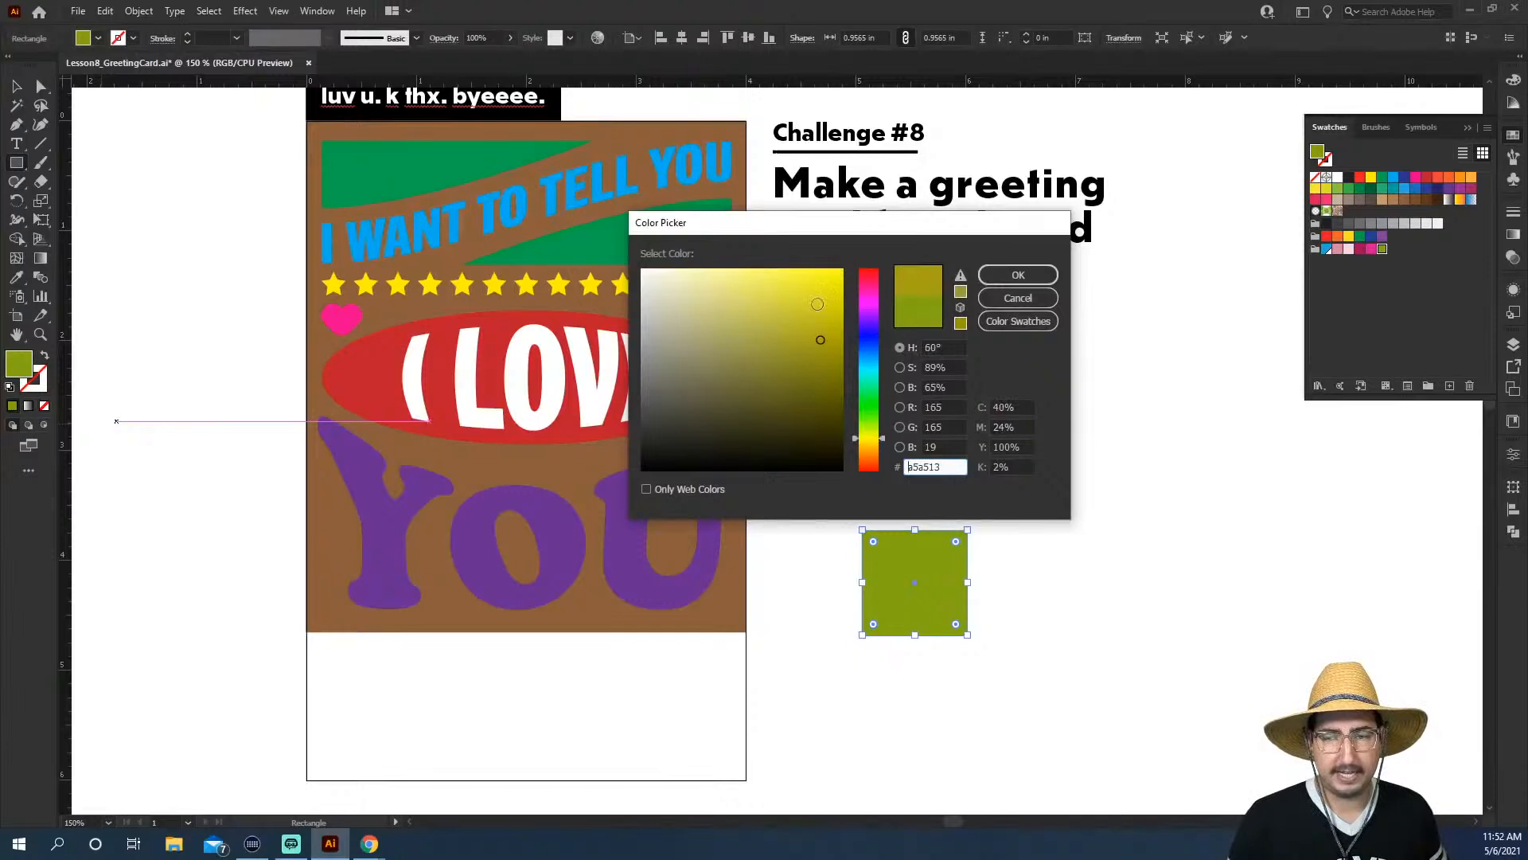
click(819, 298)
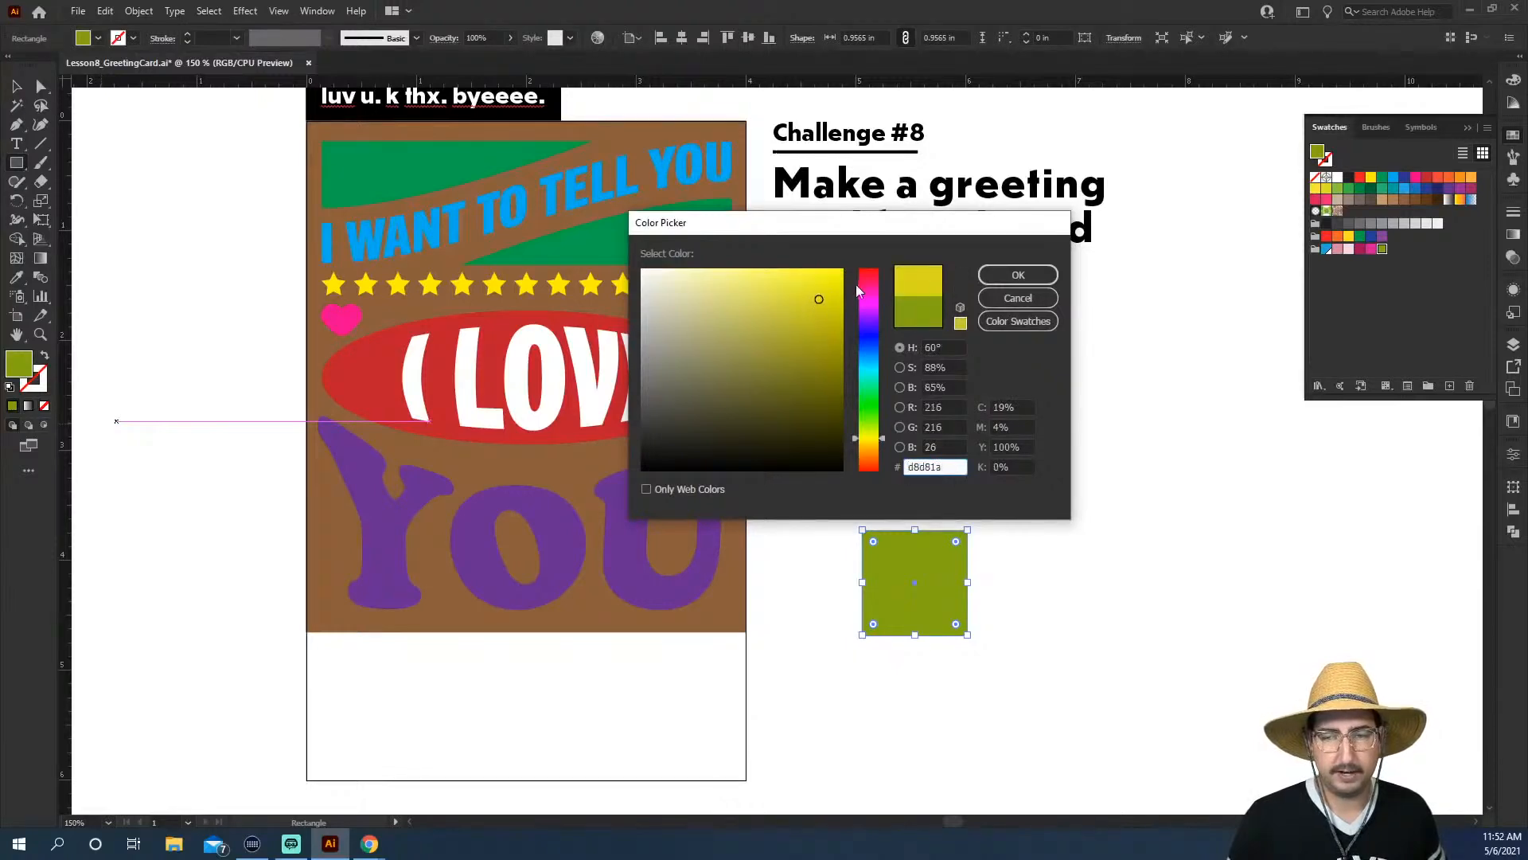
drag(882, 436, 882, 439)
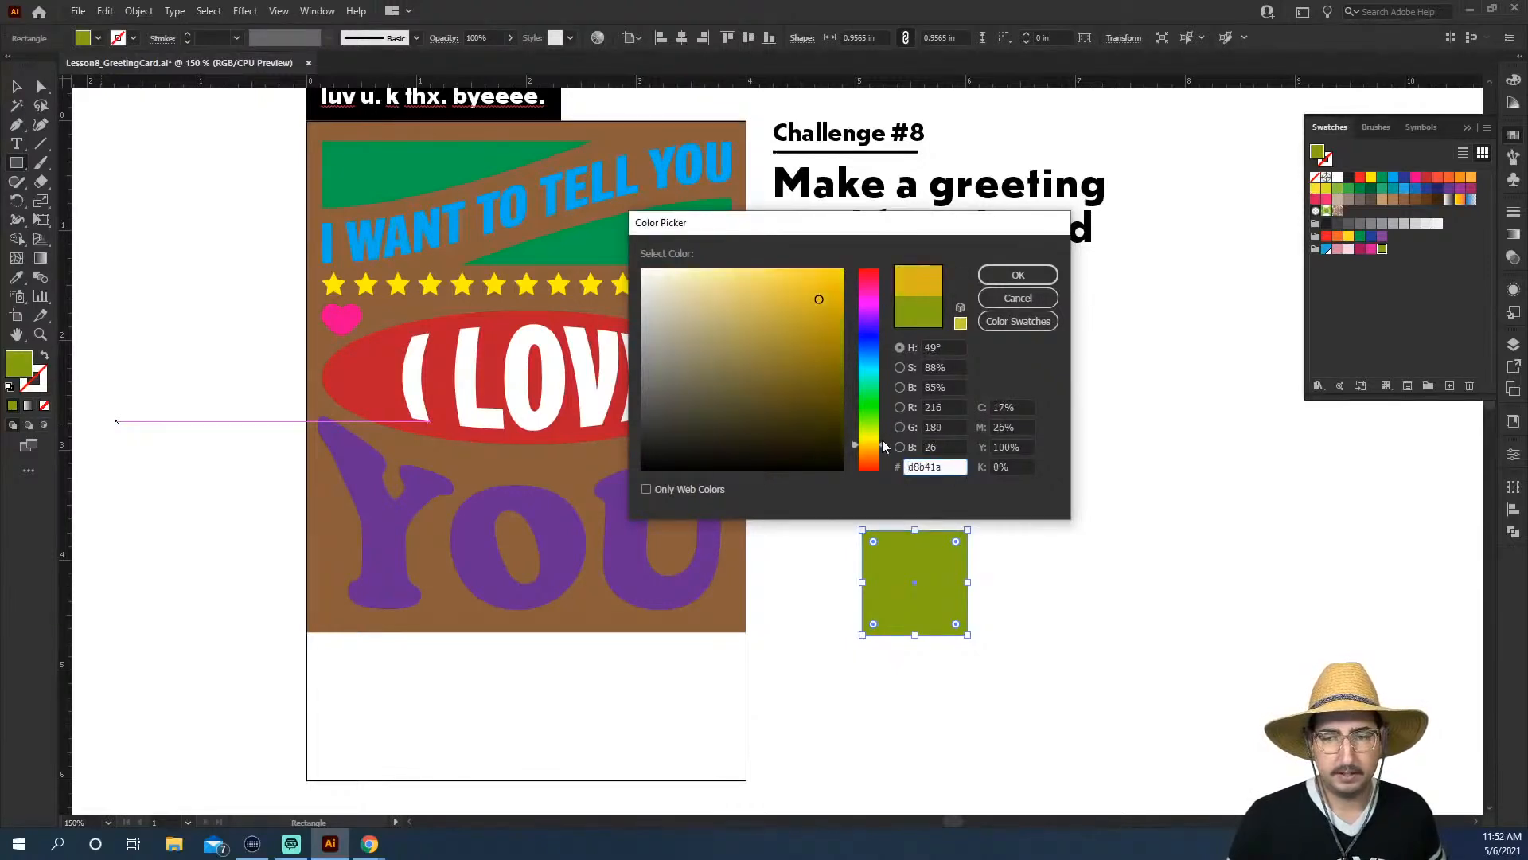
click(1000, 275)
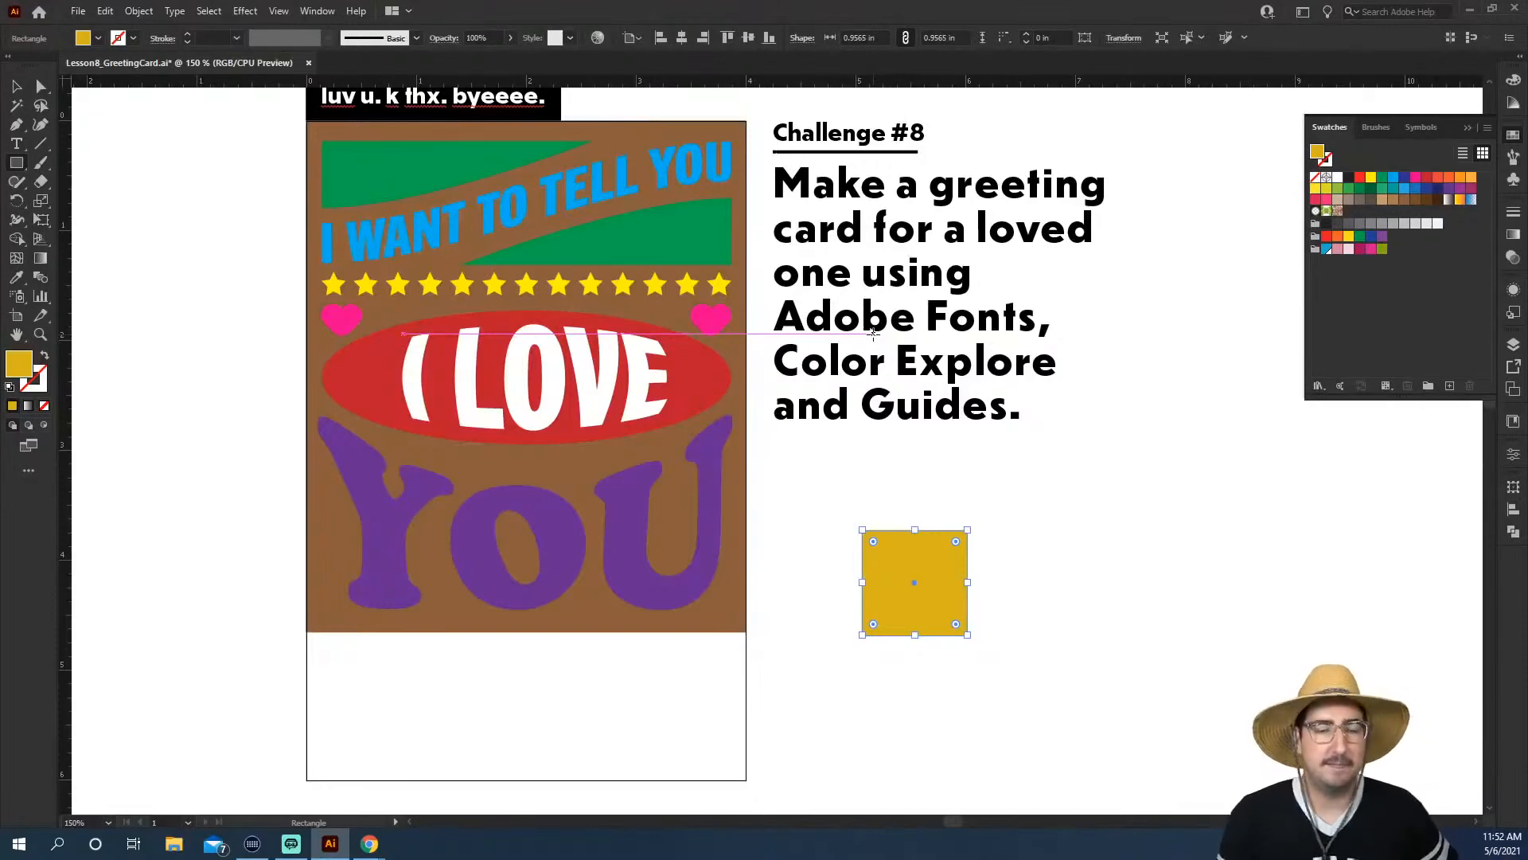
Save the golden yellow as a global process swatch, R=216 G=180 B=26, and place it first in the Mothers Day color group
click(1447, 388)
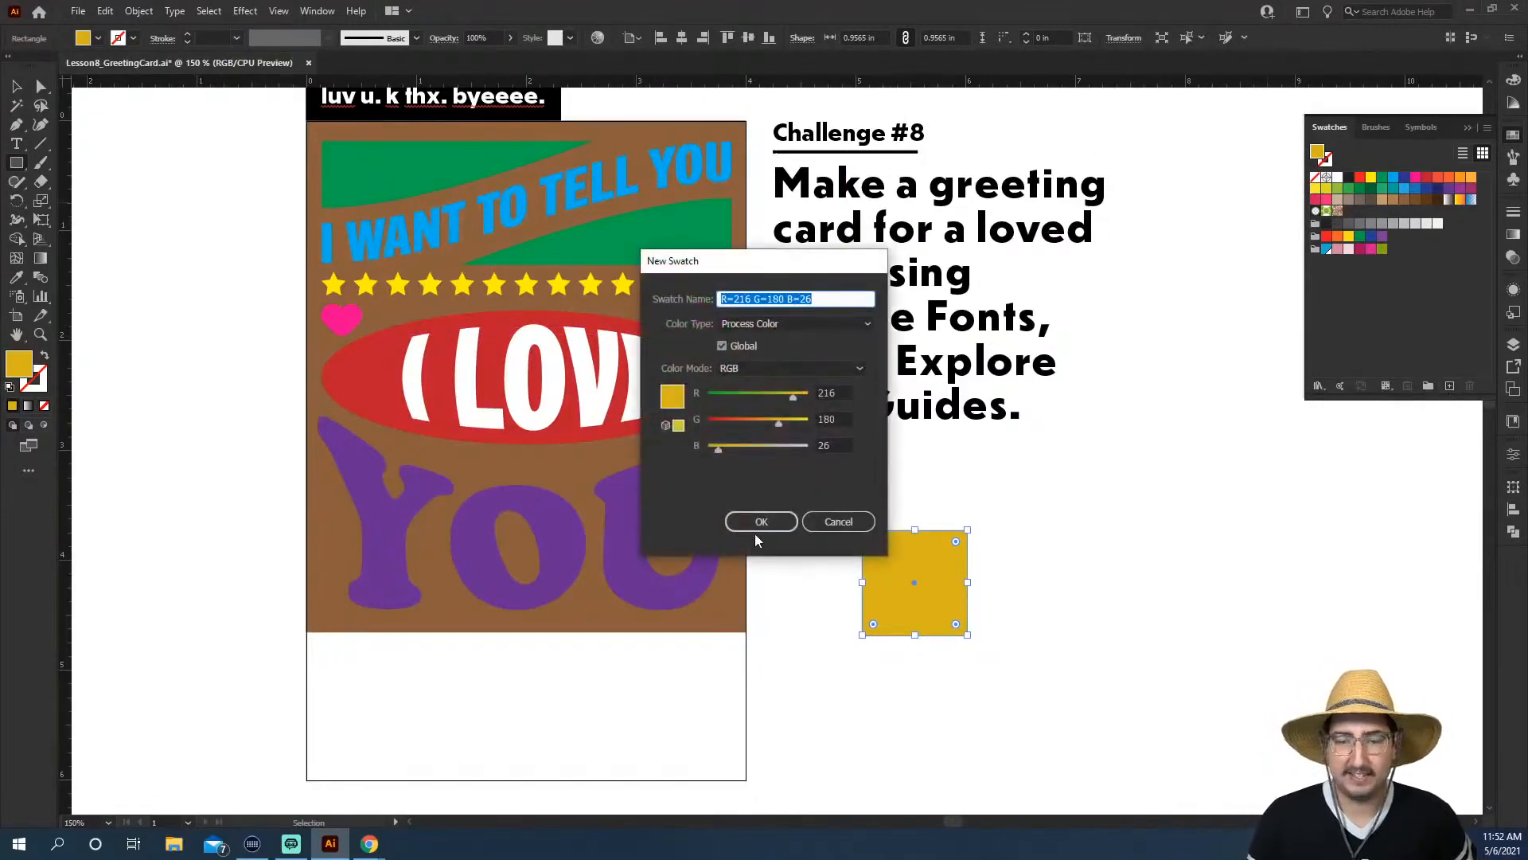
key(Return)
drag(1319, 260, 1325, 249)
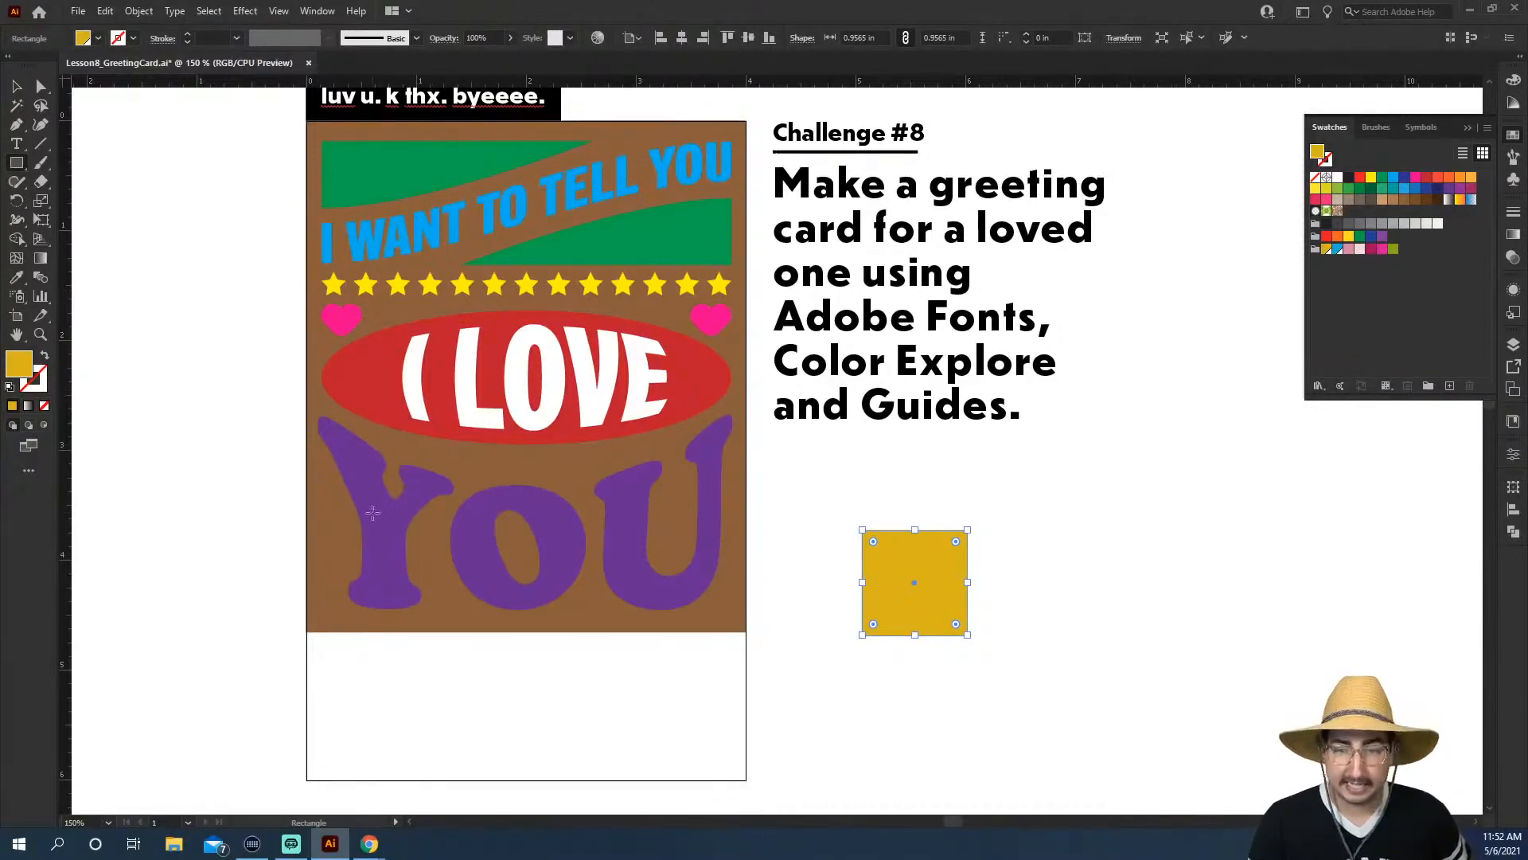
Select all of the card artwork and recolor it with the Copy of Mothers Day color group in the advanced Recolor Artwork options
key(v)
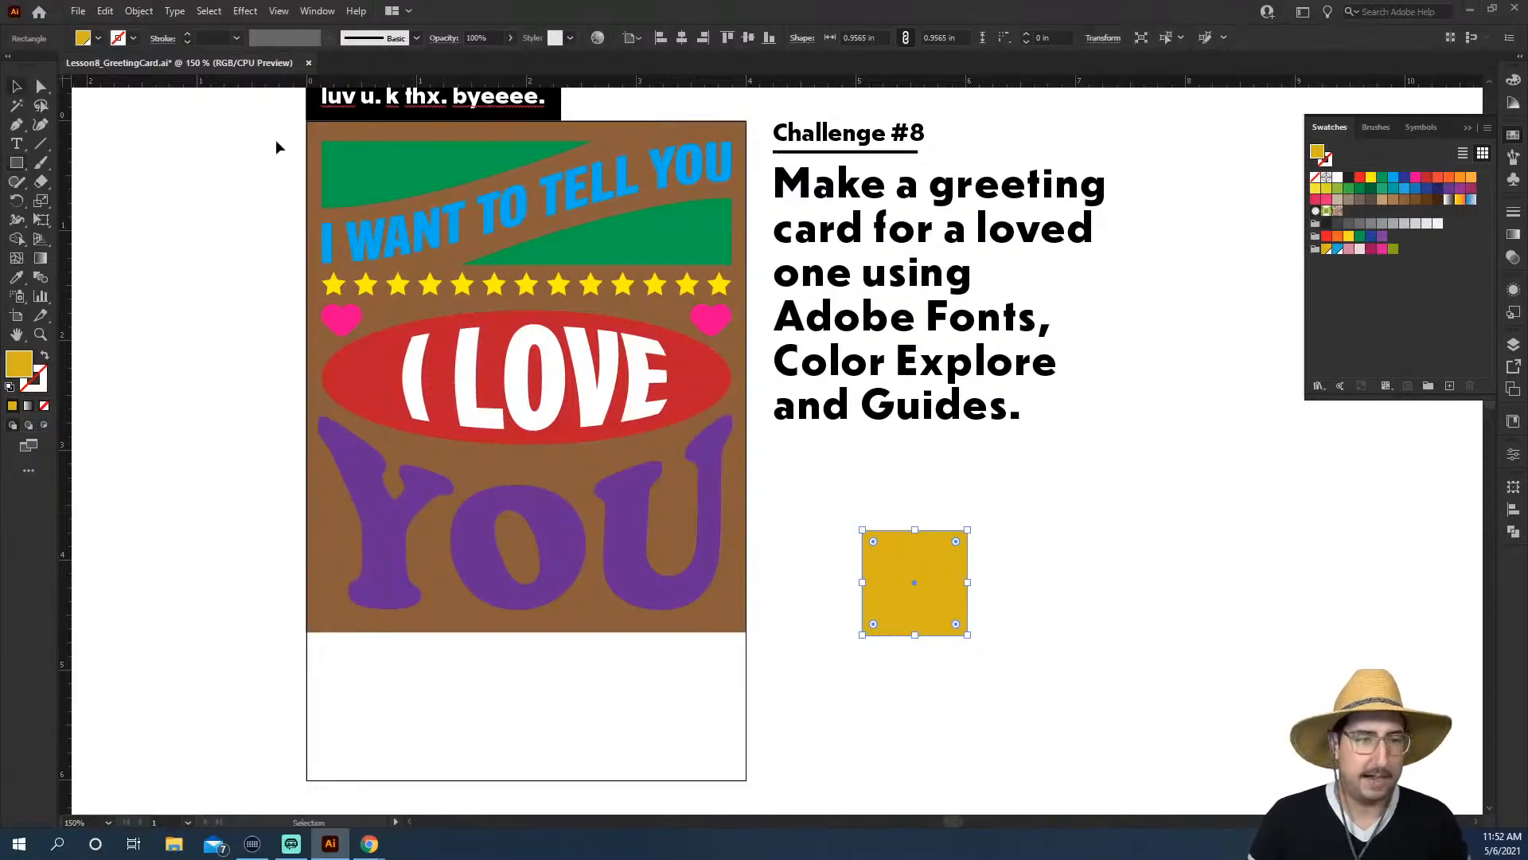
drag(219, 138, 732, 641)
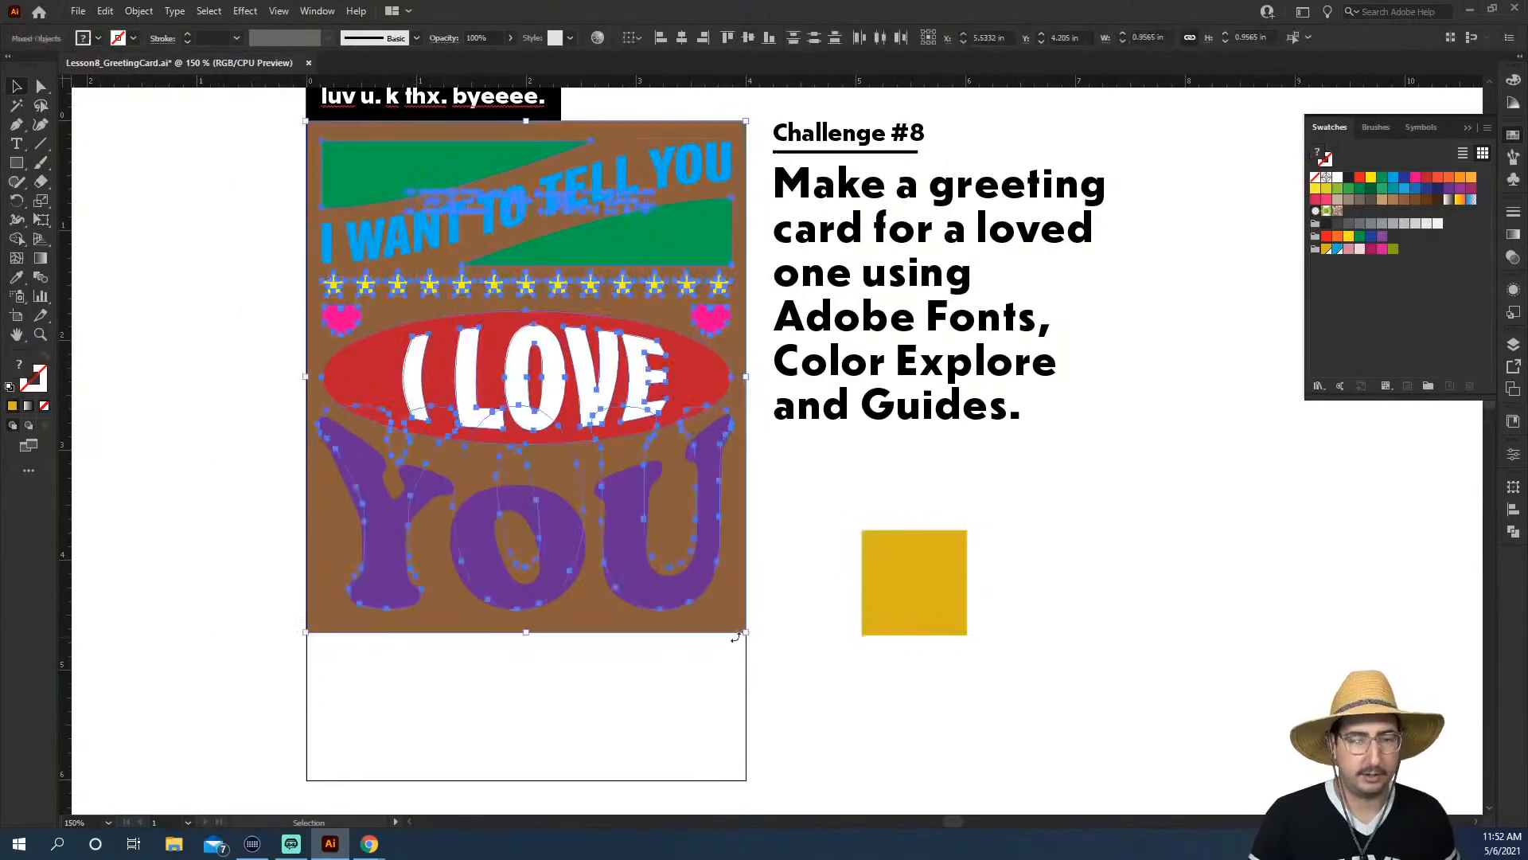
click(104, 12)
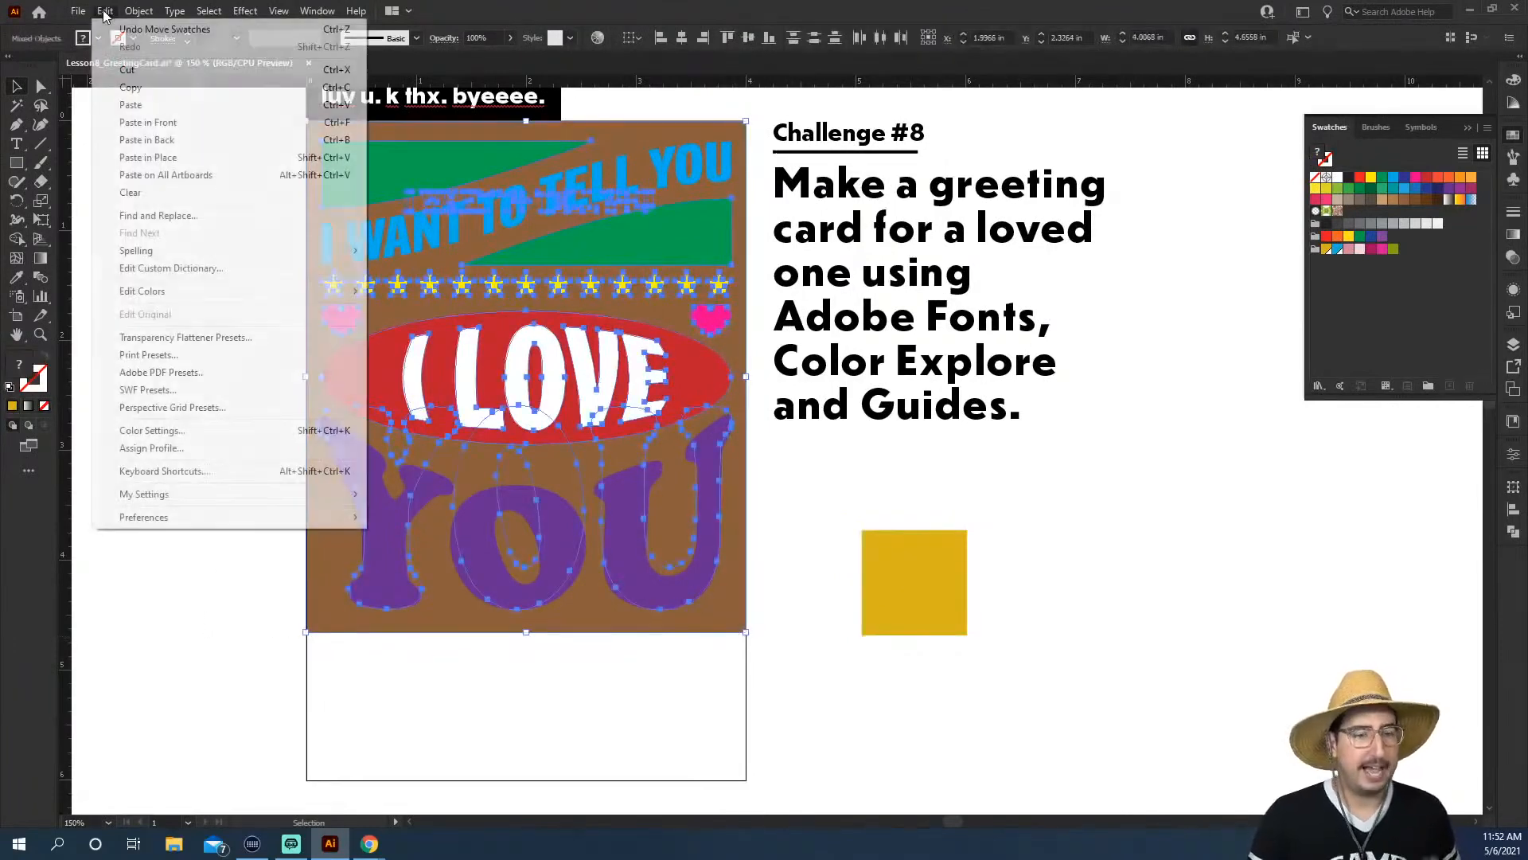
mouse_move(181, 293)
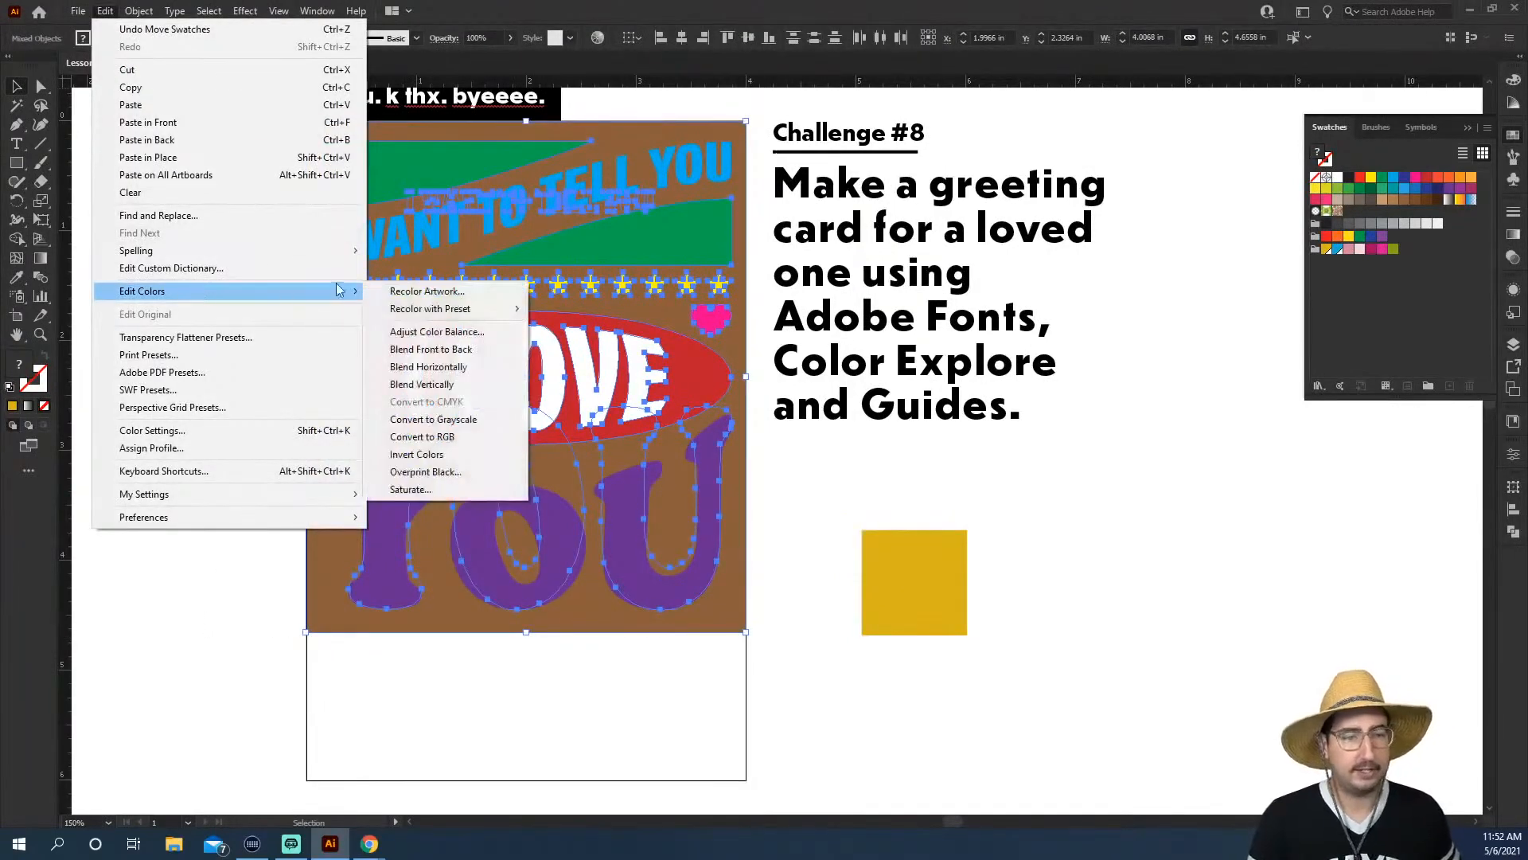
click(414, 289)
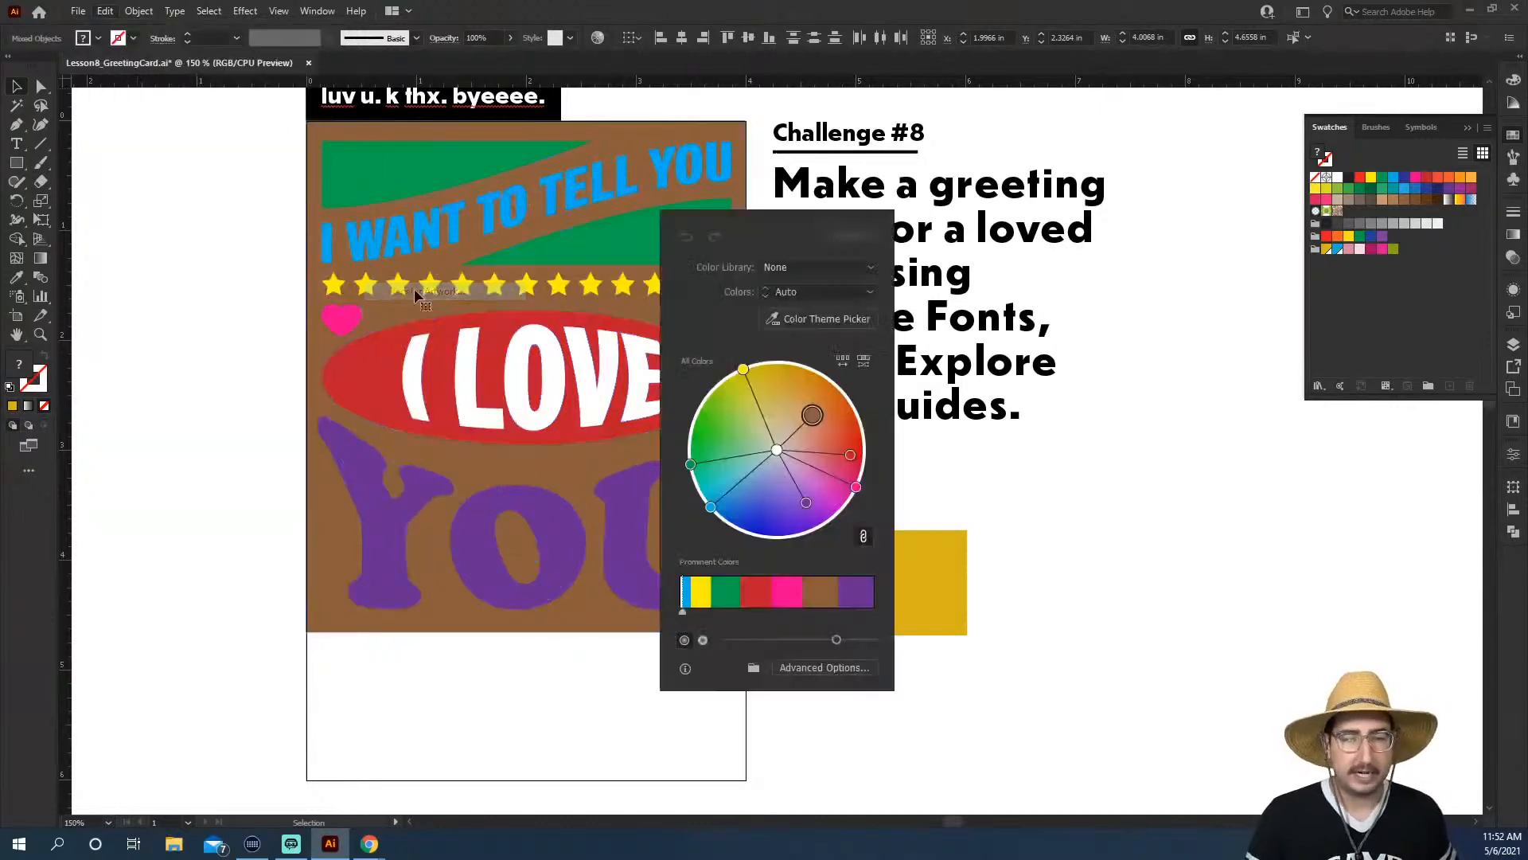
click(824, 667)
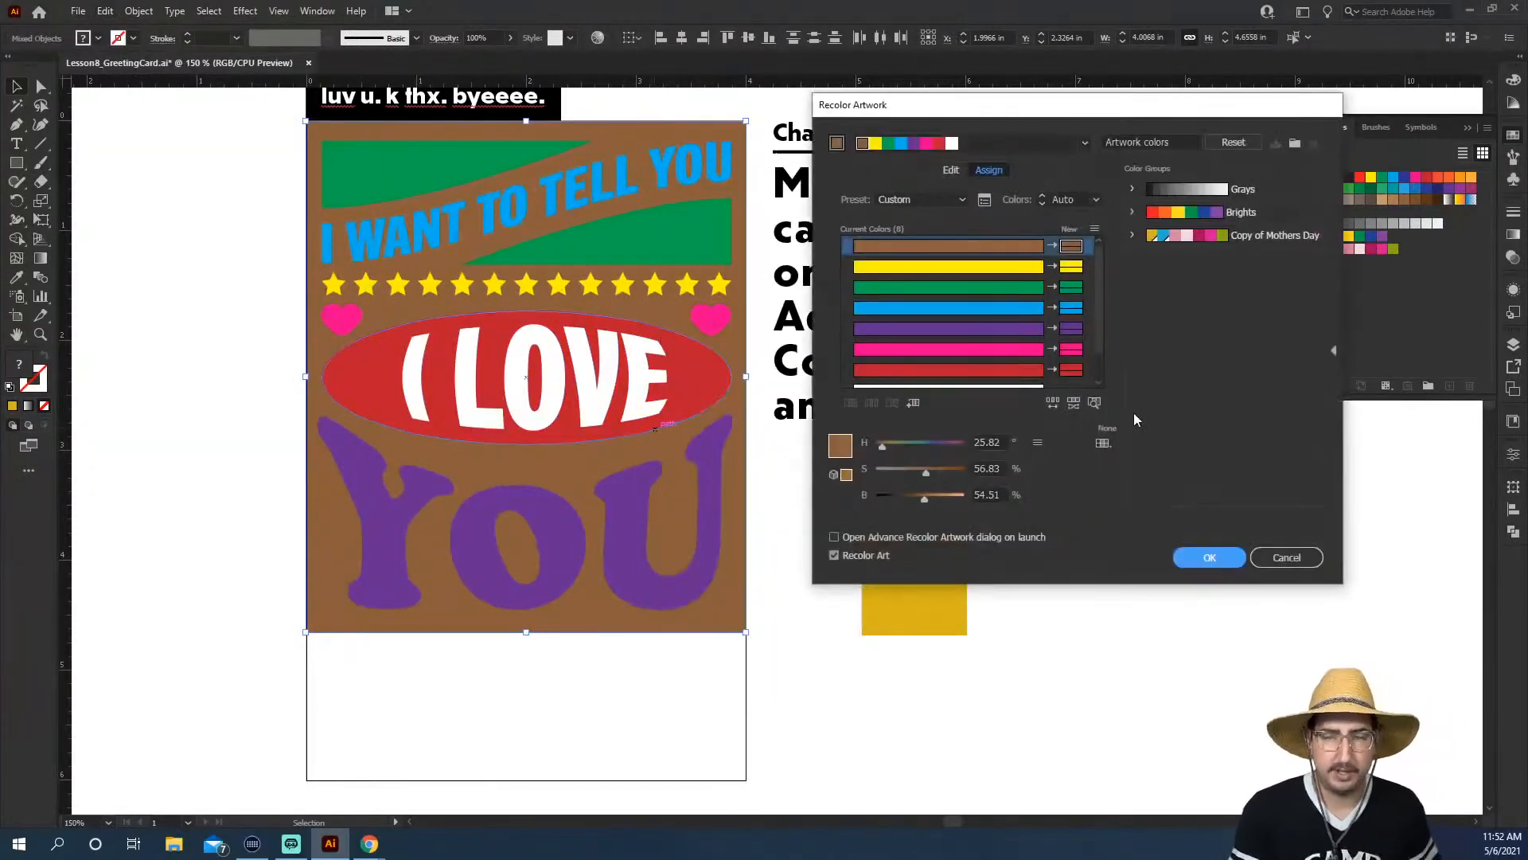
click(1252, 236)
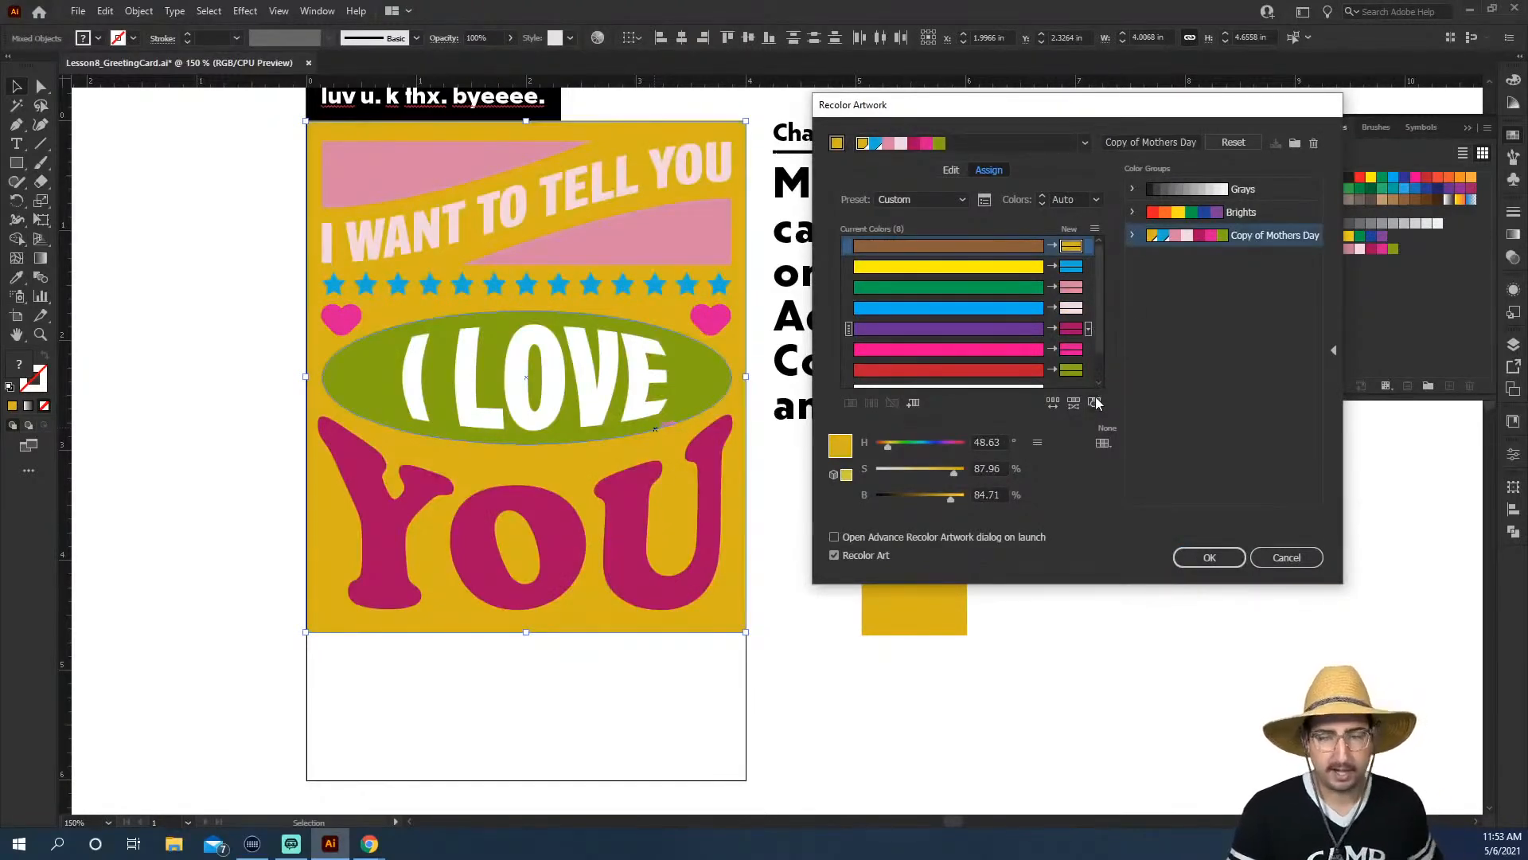
Randomly shuffle the color order until the card has a magenta background, golden stars and pale pink YOU lettering
click(1052, 404)
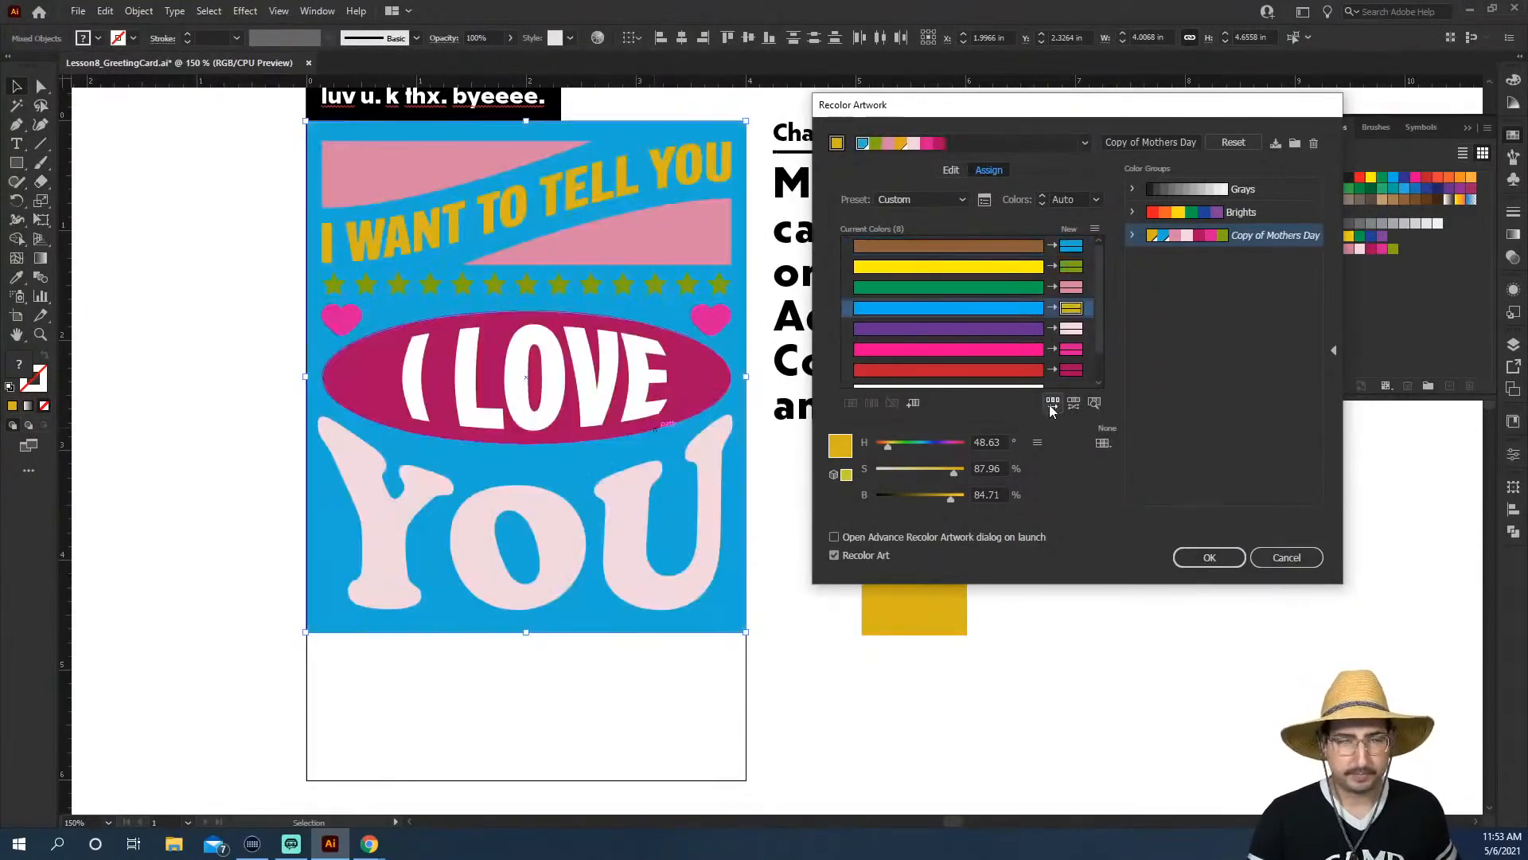
click(1053, 404)
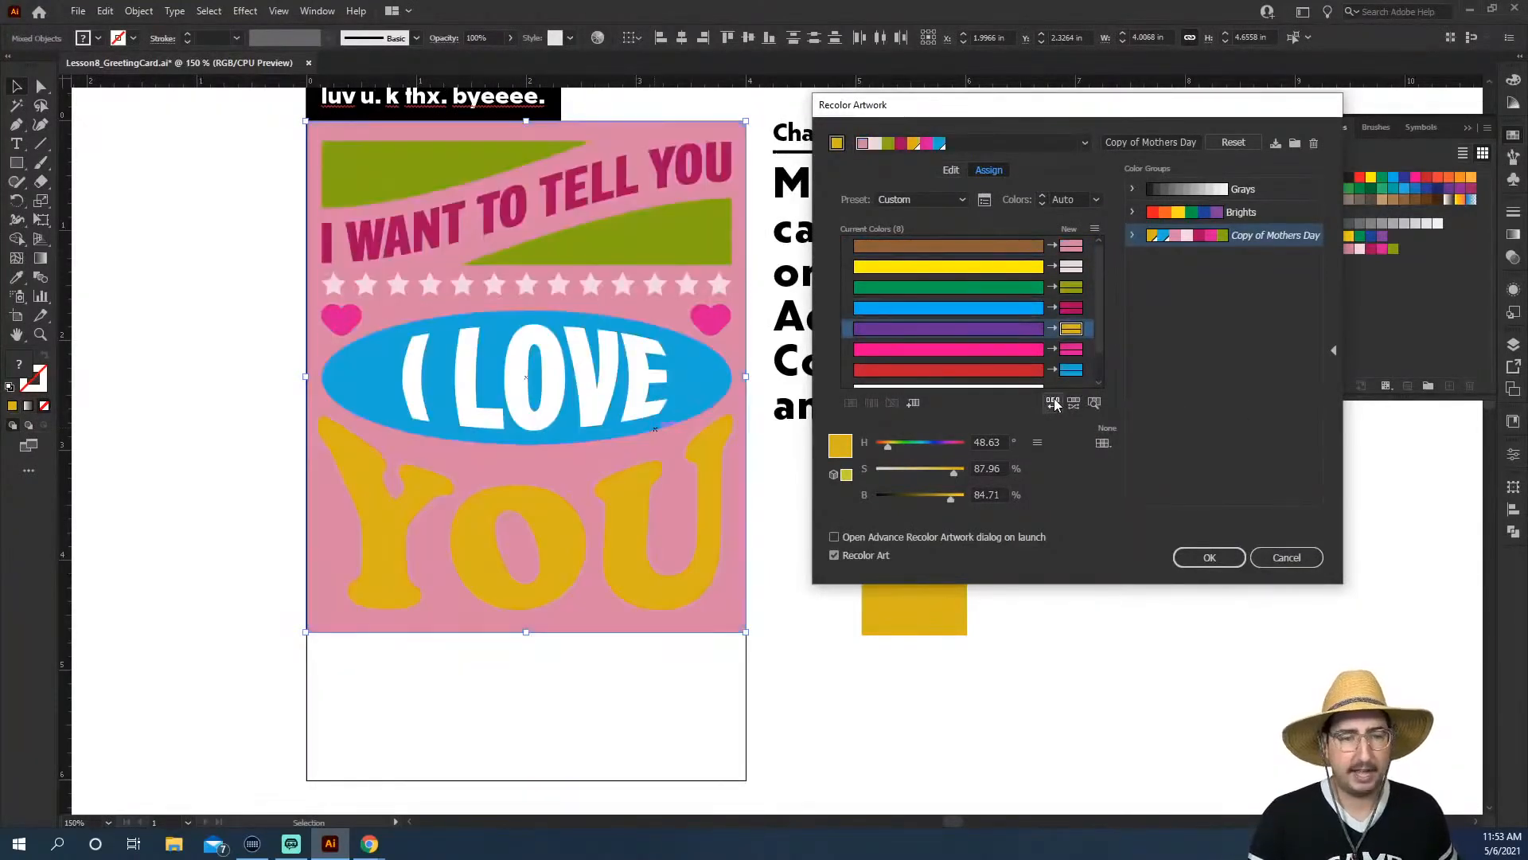
click(1053, 404)
click(1053, 404)
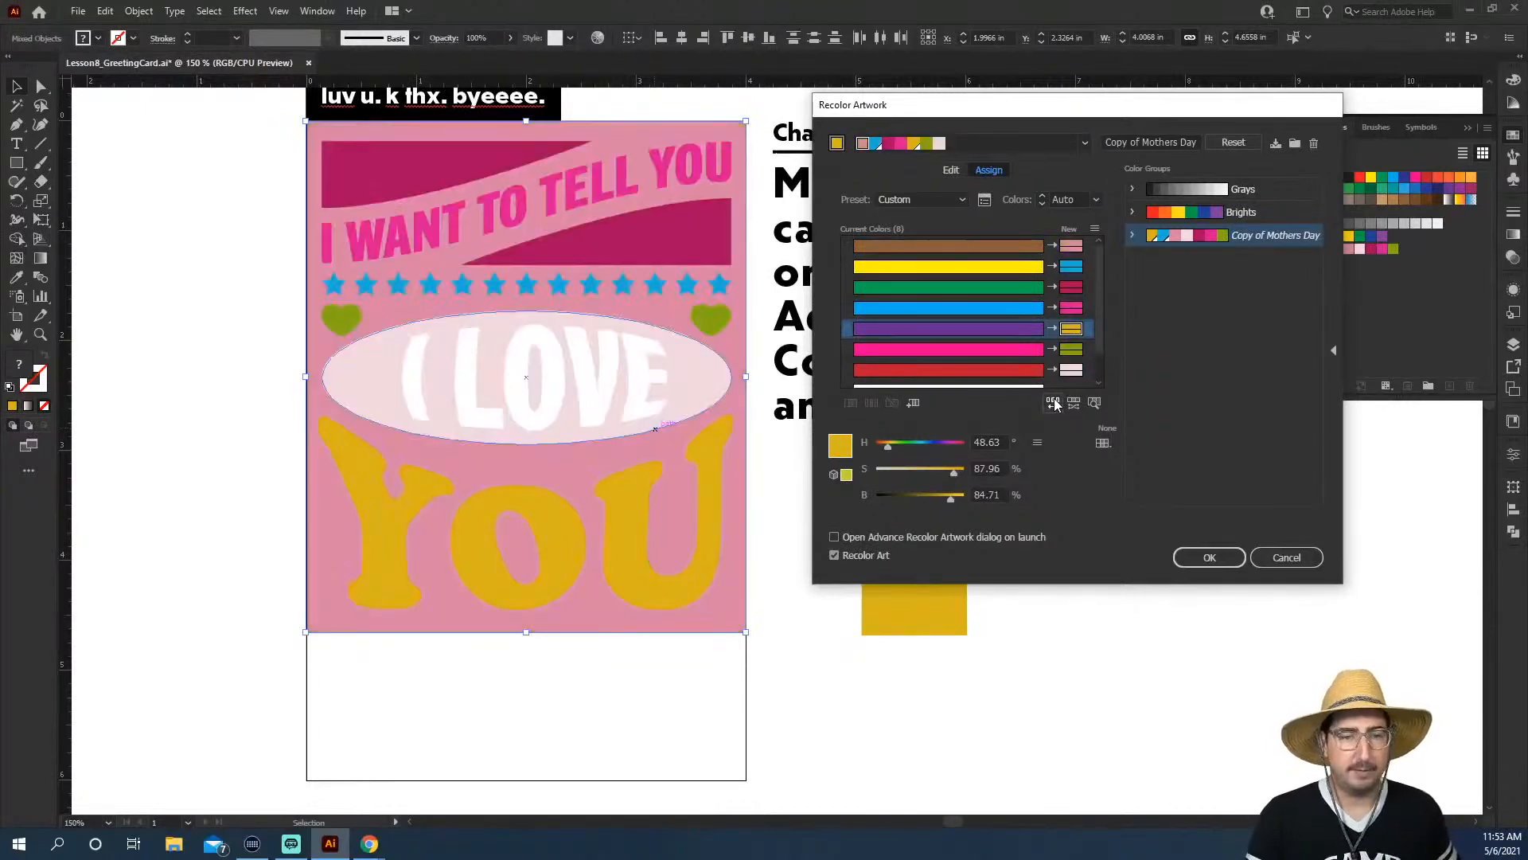
click(1054, 405)
click(1053, 404)
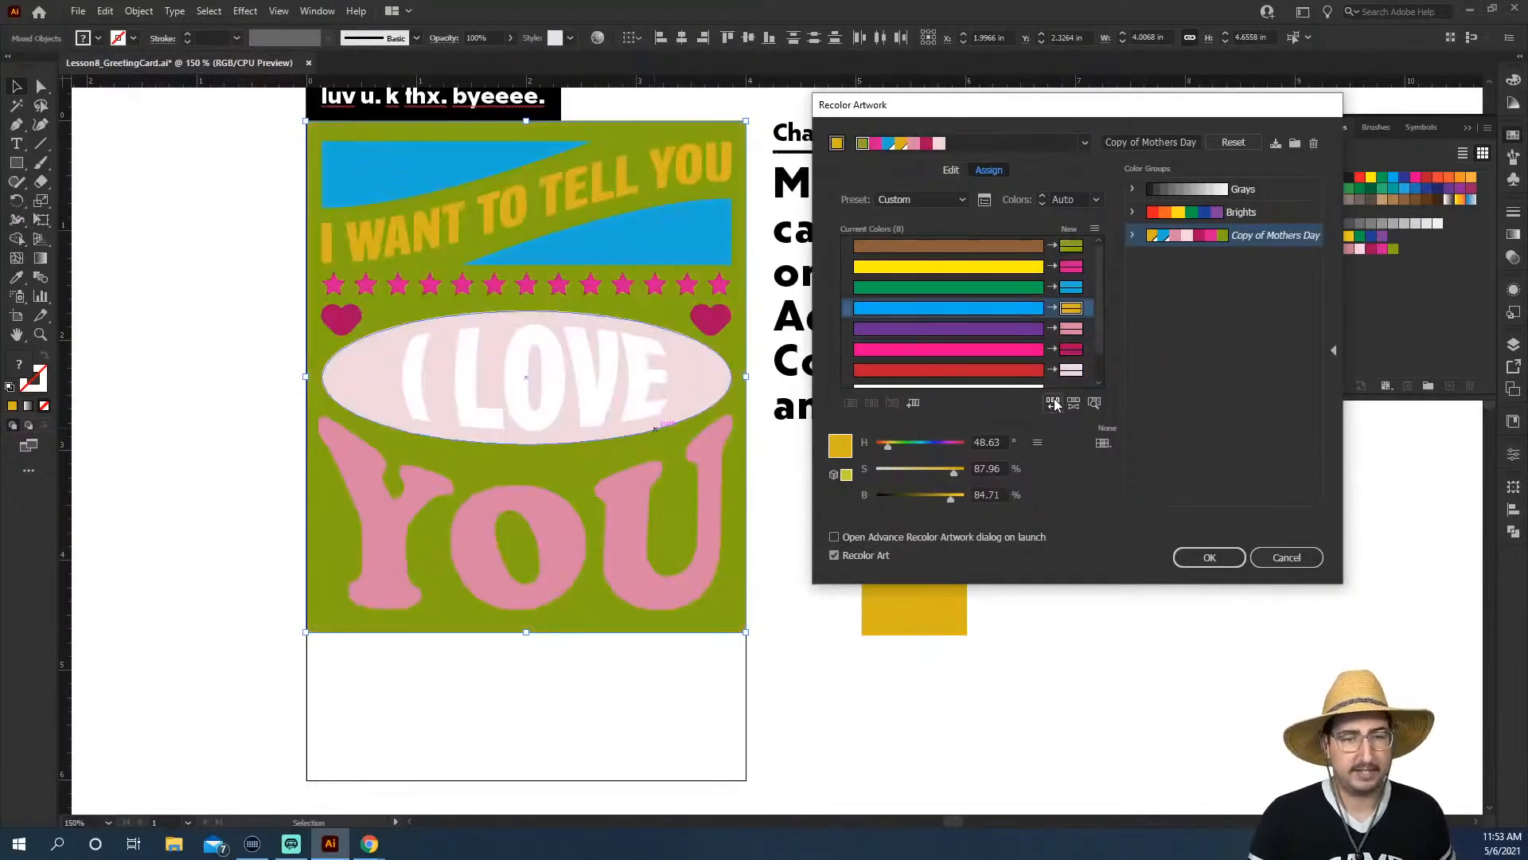
click(1054, 404)
click(1053, 405)
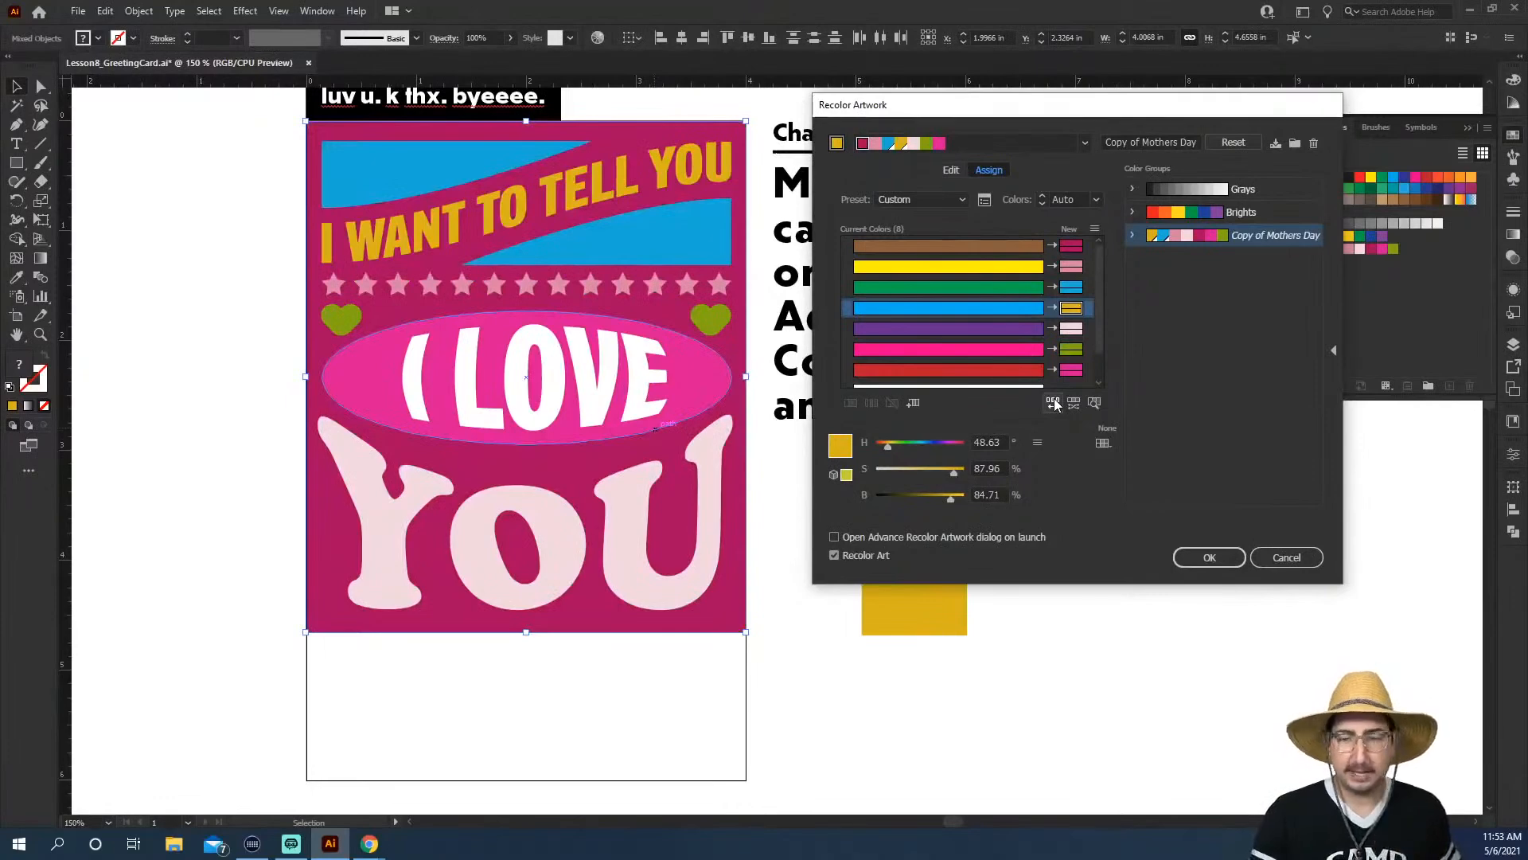
click(1054, 405)
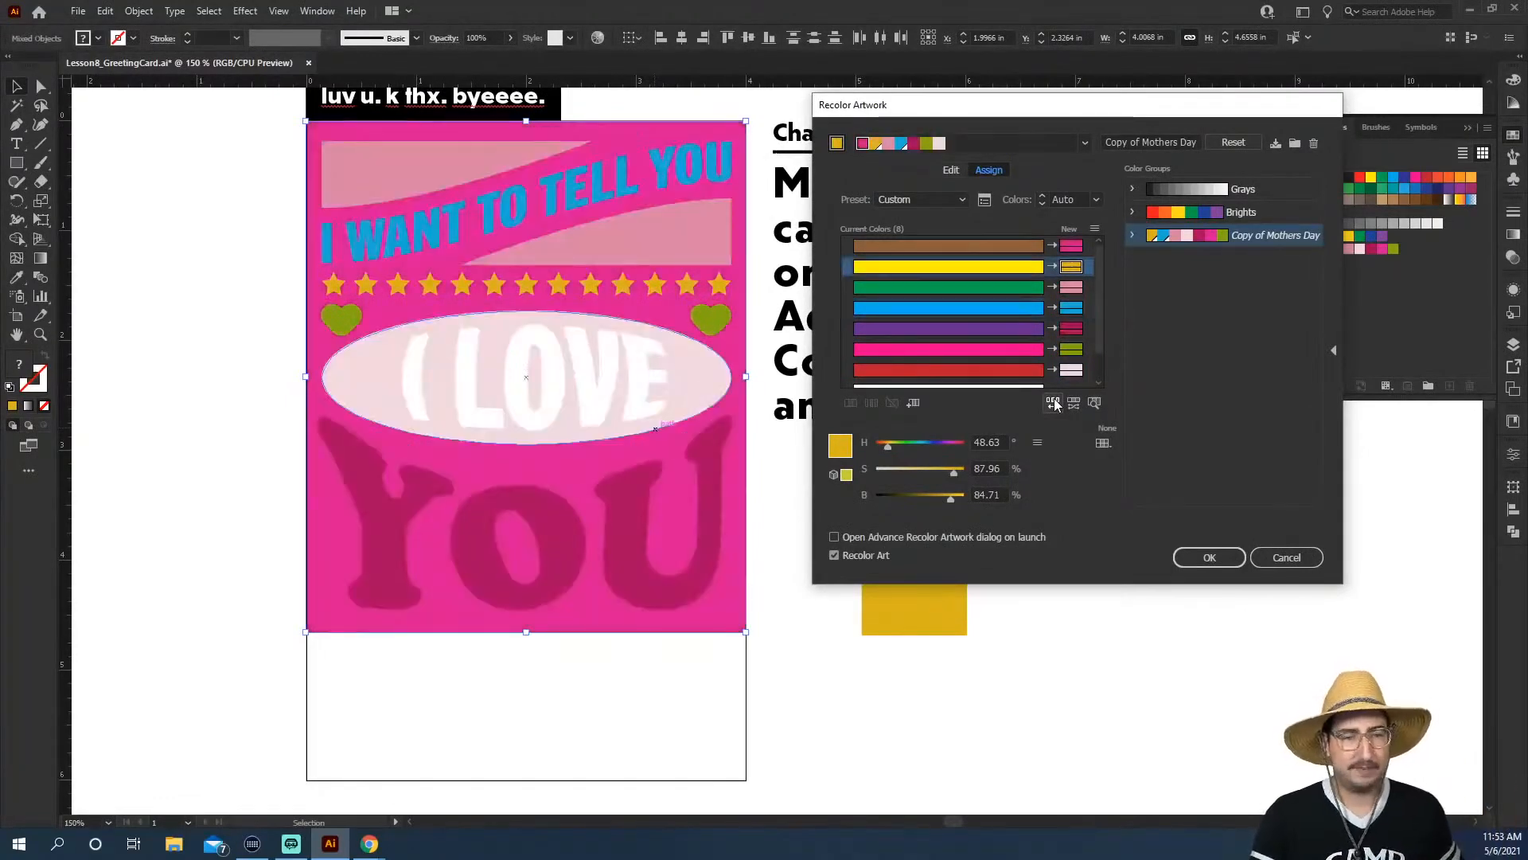
click(1053, 404)
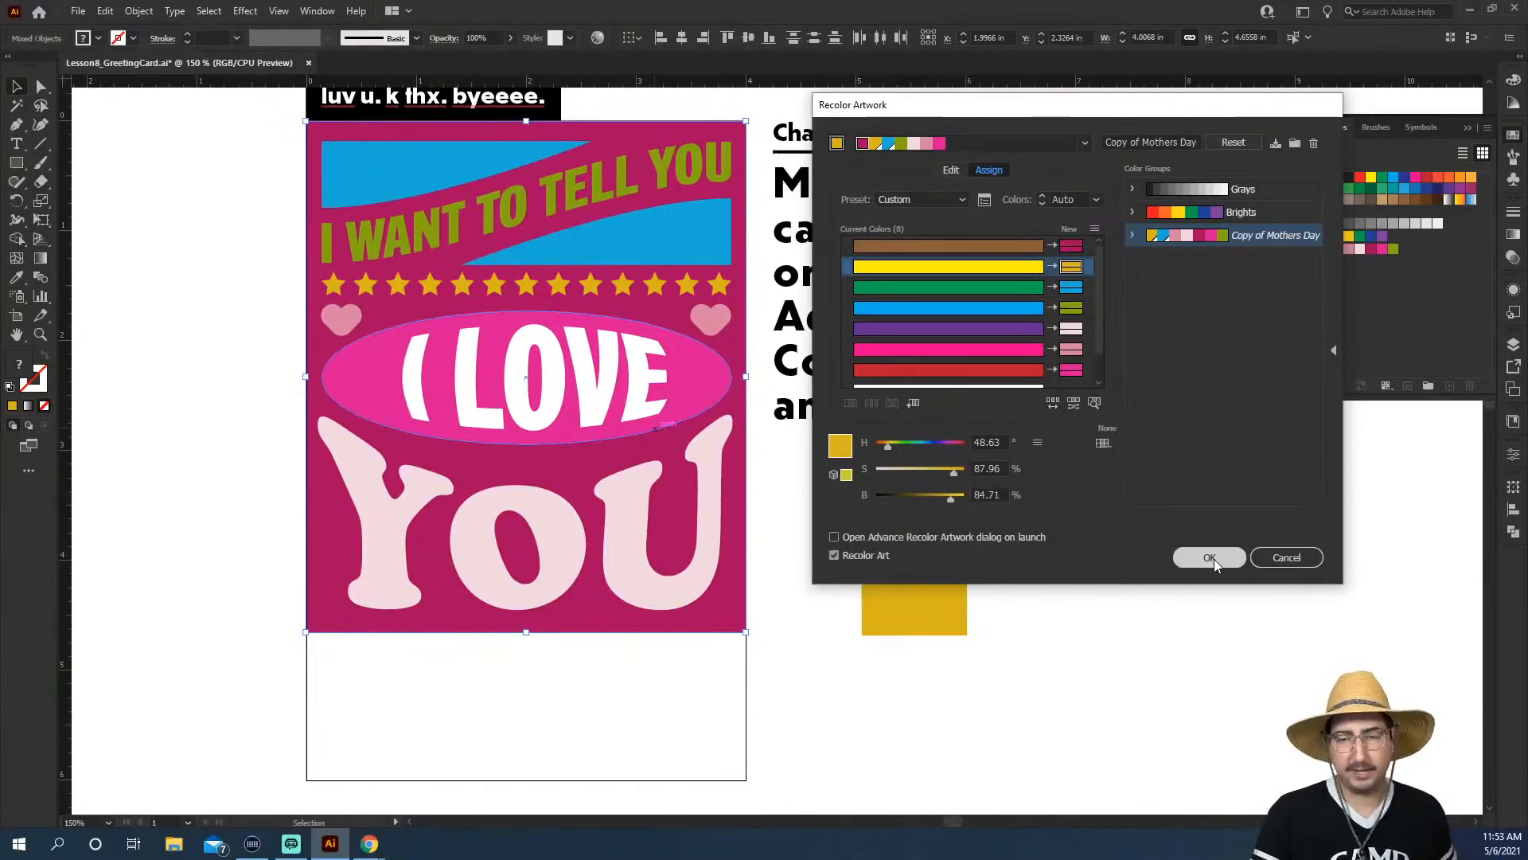
Randomly vary the saturation and brightness of the card's new colors several times
click(1076, 401)
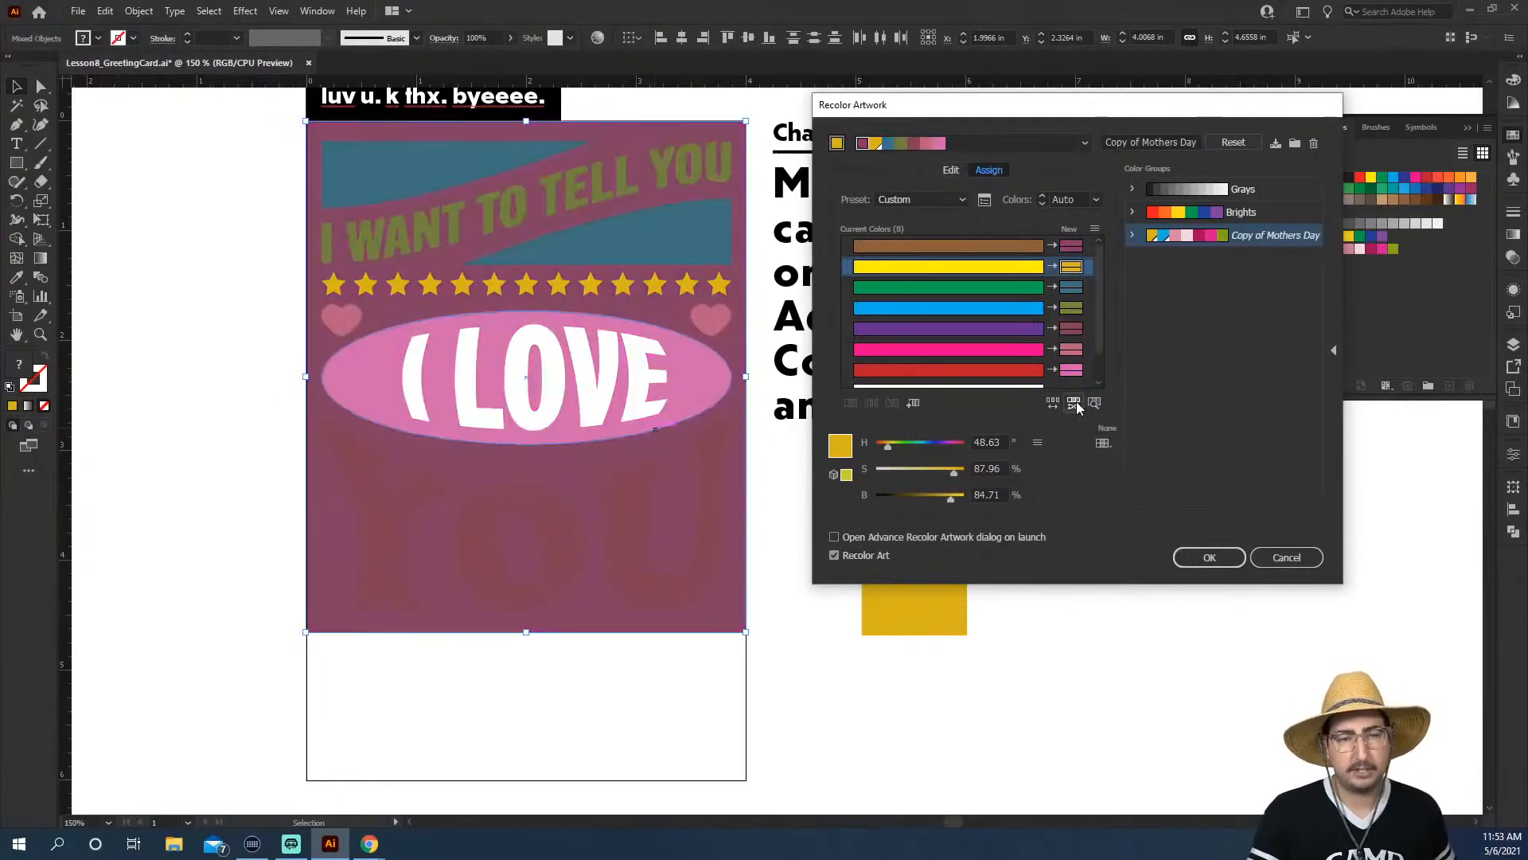
click(1076, 401)
click(1076, 402)
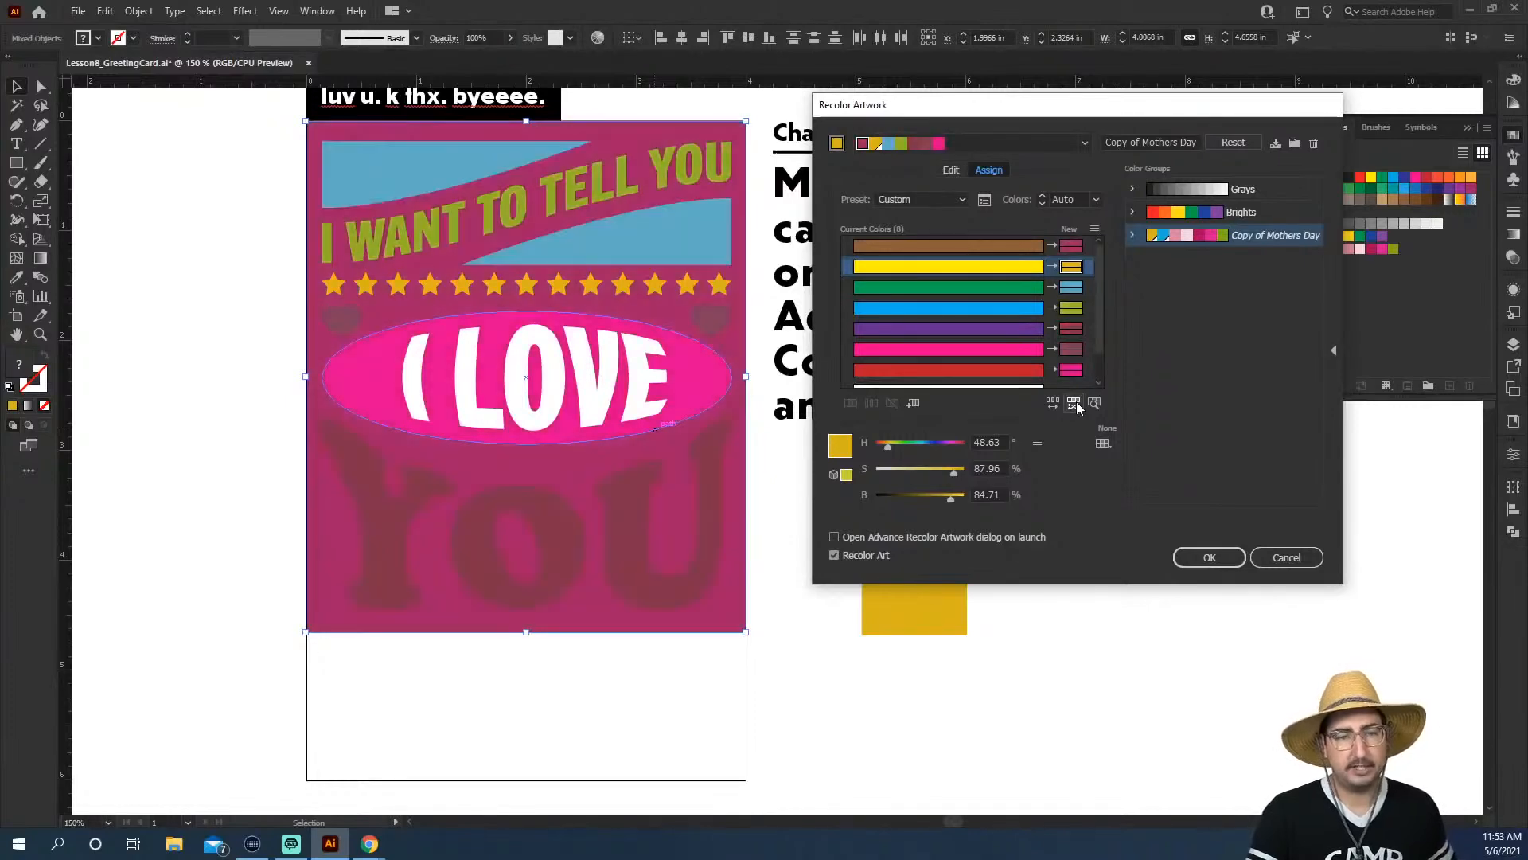
click(1076, 402)
click(1076, 401)
click(1076, 401)
click(1076, 401)
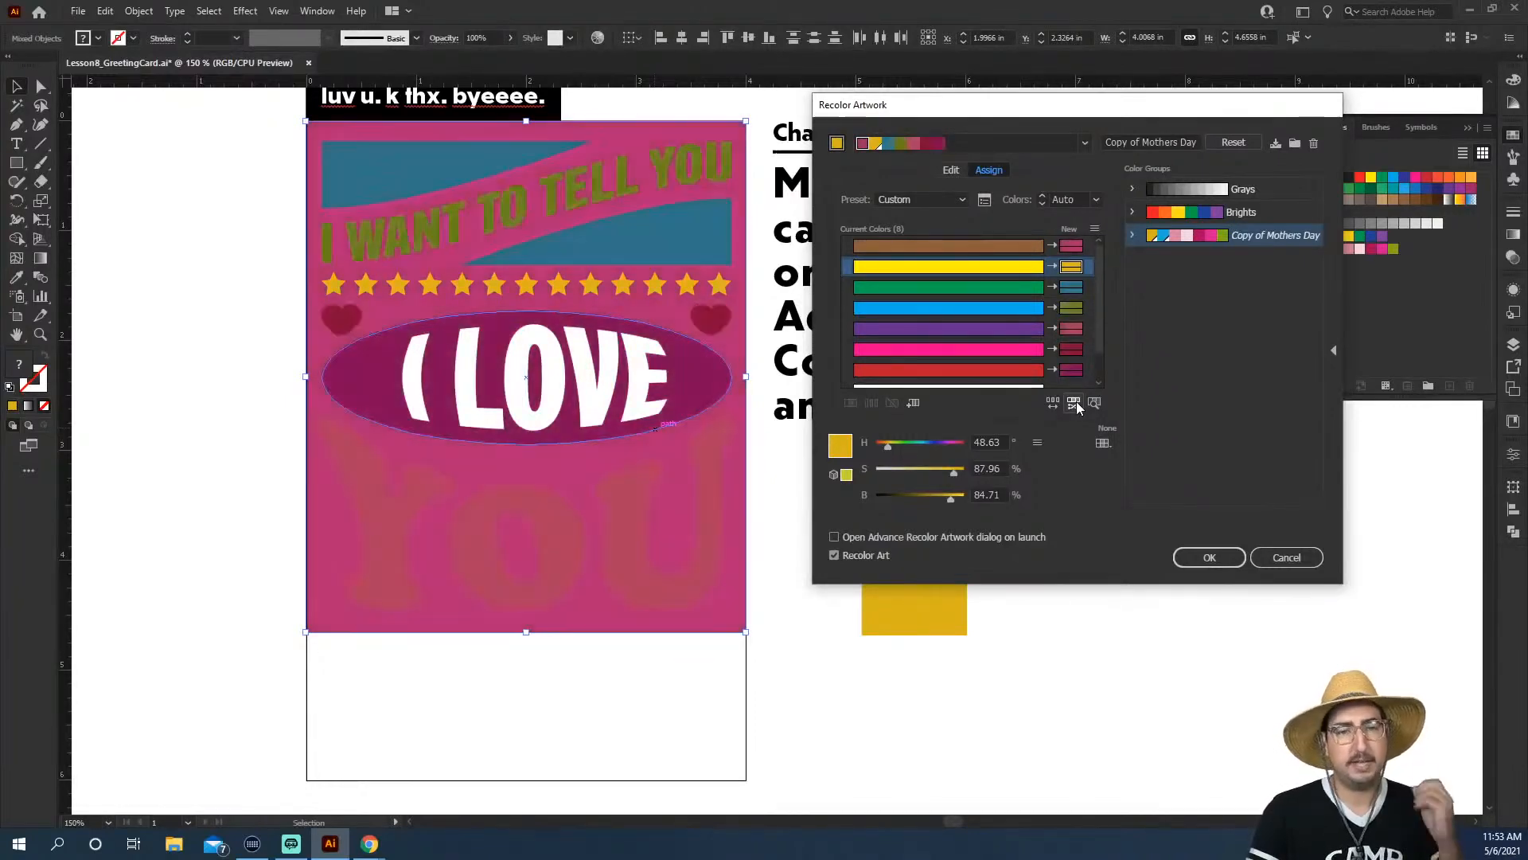
click(1076, 401)
click(1076, 401)
Shuffle the color order to a golden background, randomize saturation and brightness again, and apply the recolor, saving the changes to the Copy of Mothers Day group
click(1053, 403)
click(1053, 403)
click(1054, 403)
click(1054, 403)
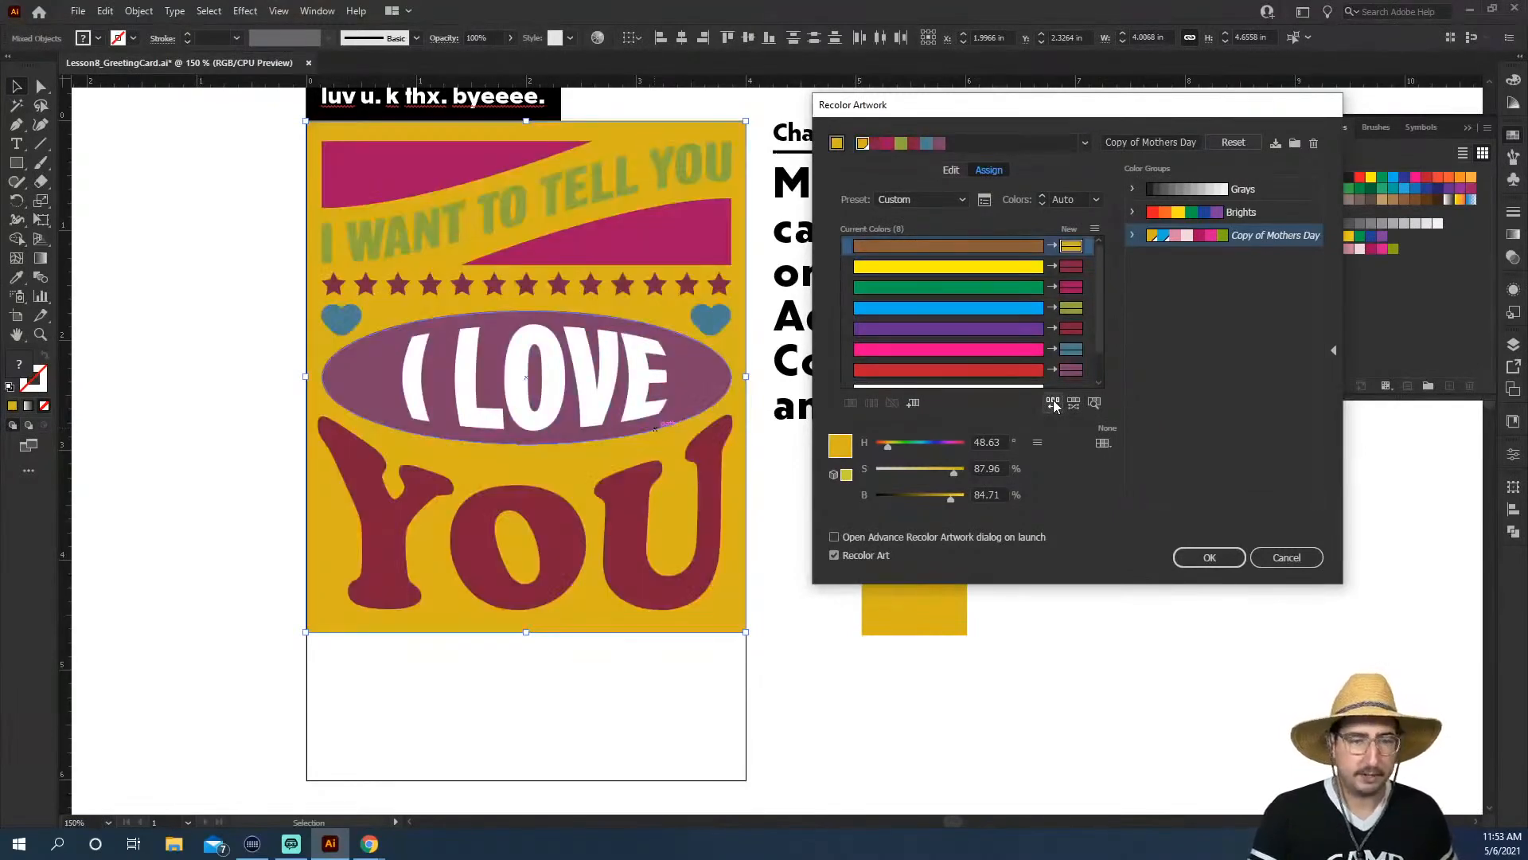
click(1072, 404)
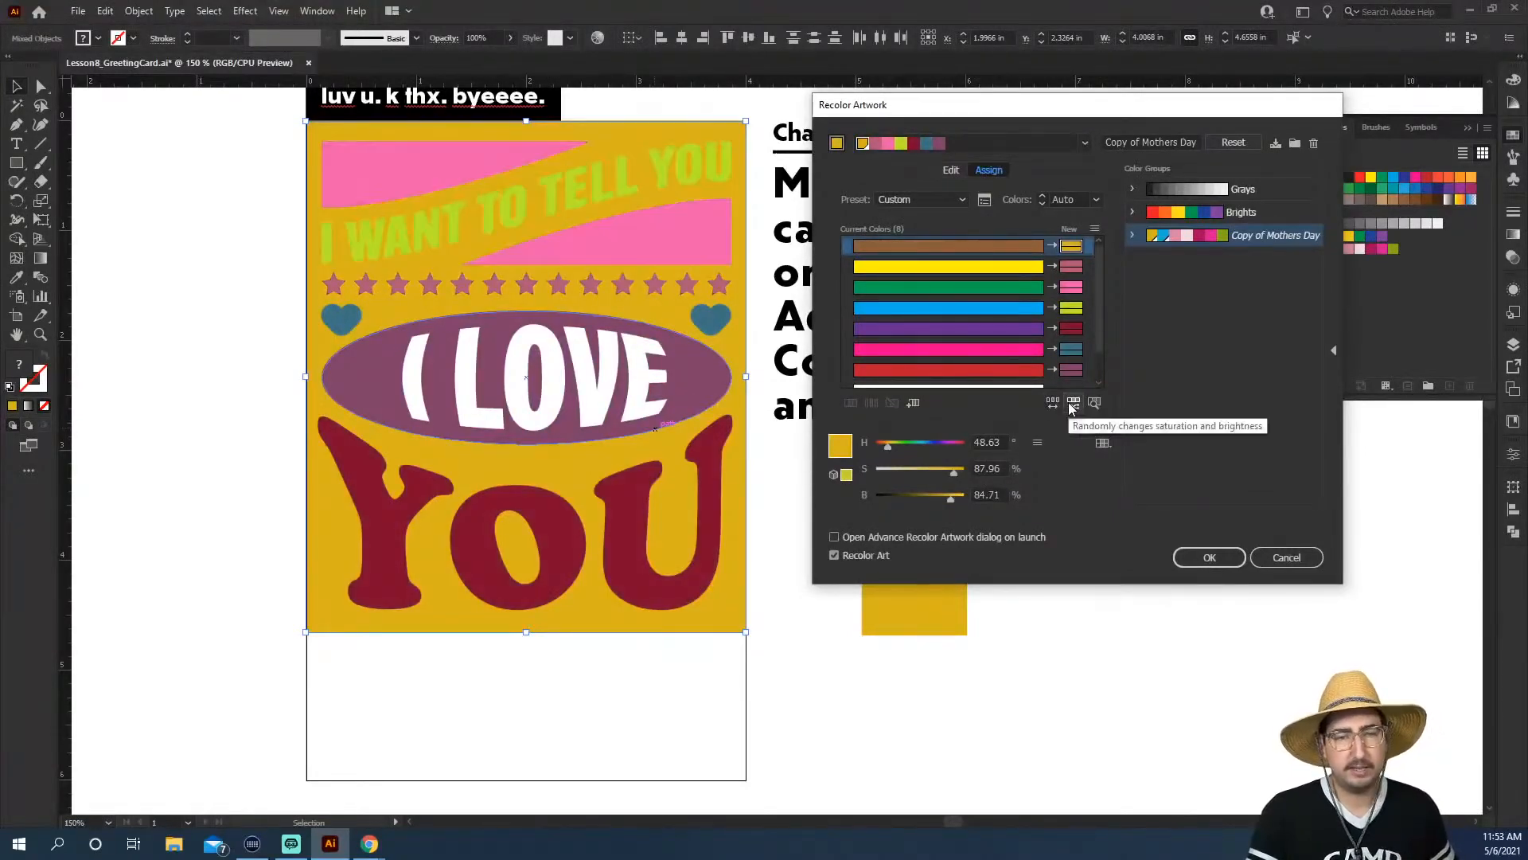
click(1072, 404)
click(1072, 404)
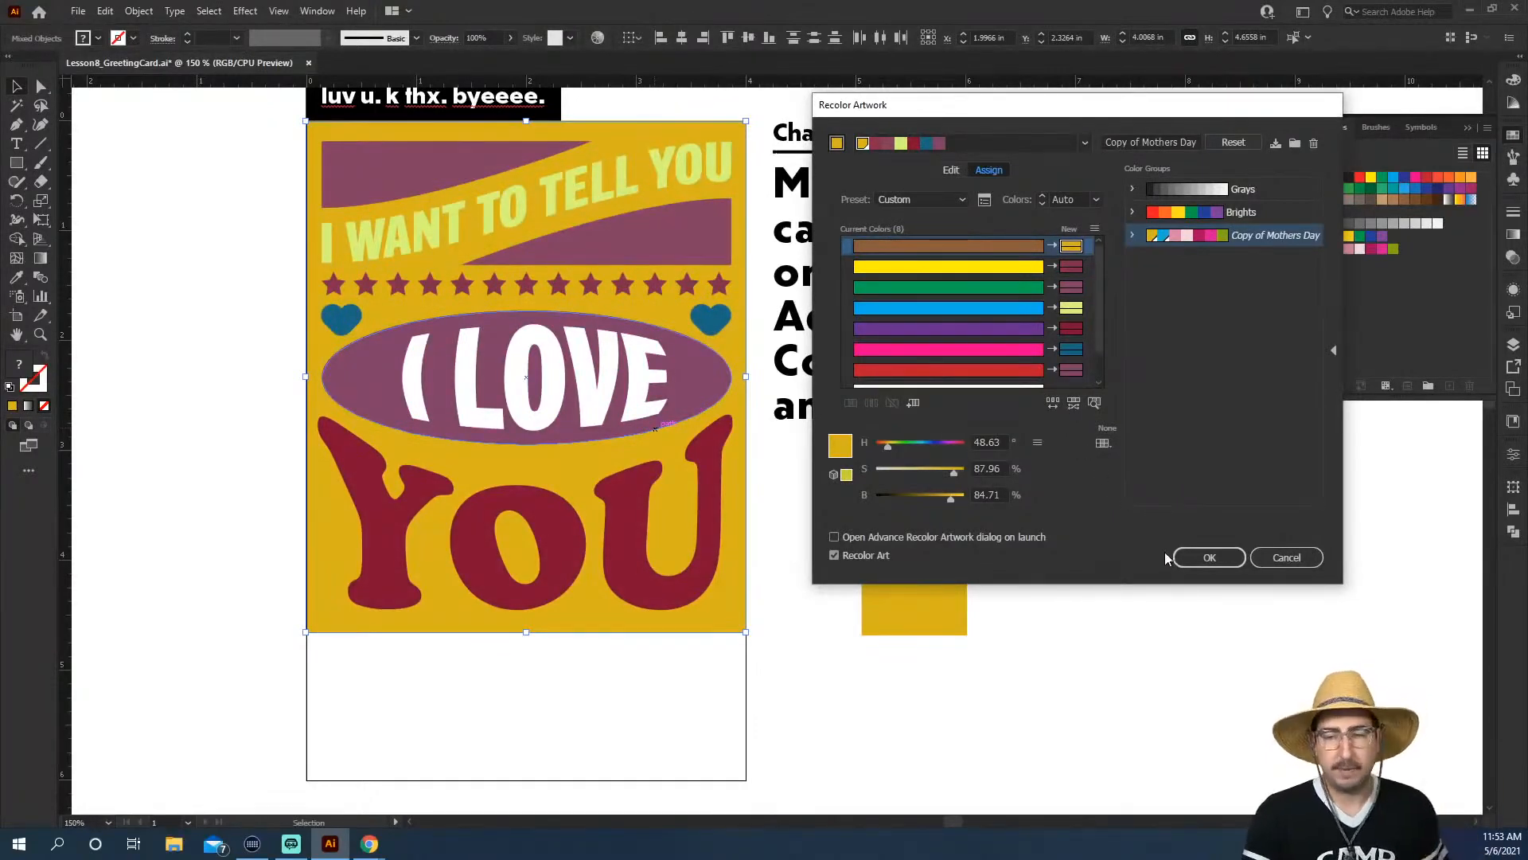
click(1201, 551)
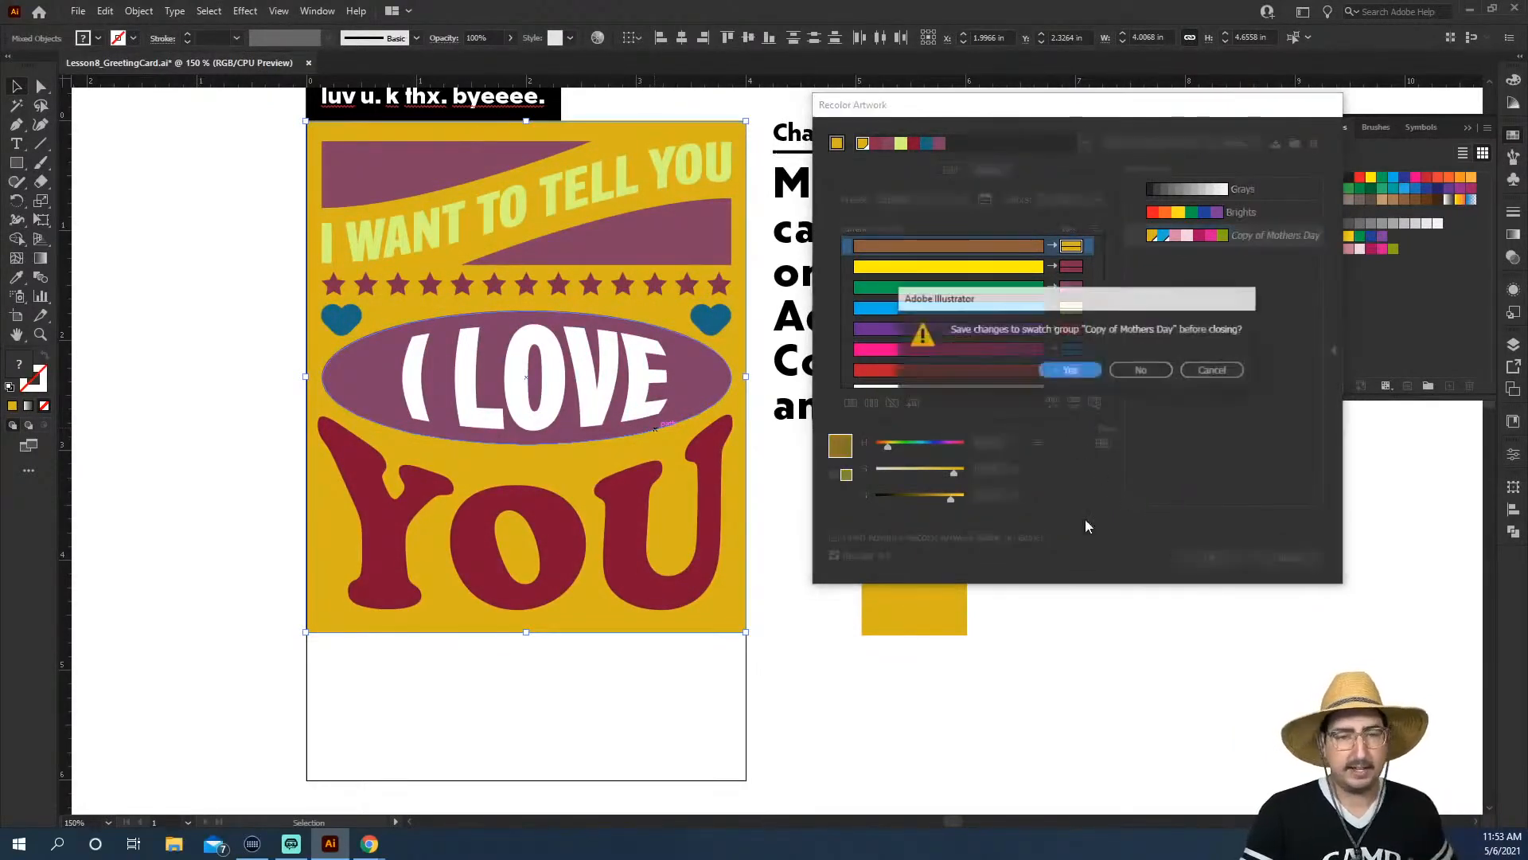
click(1095, 371)
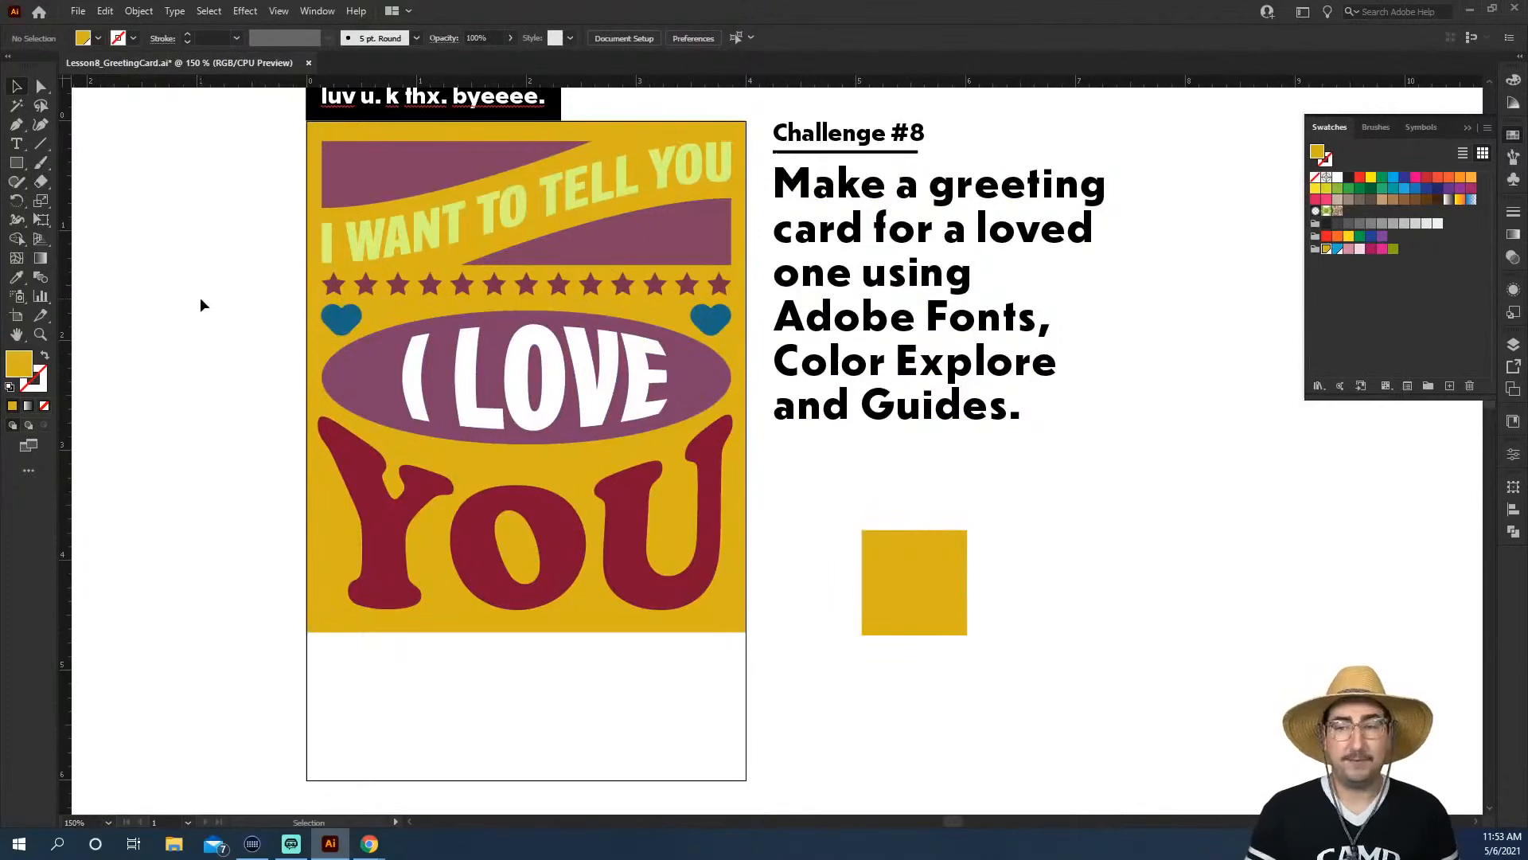
Duplicate the complete card artwork onto the empty canvas to the left of the original card
drag(259, 165, 690, 643)
drag(598, 584, 957, 632)
drag(932, 513, 413, 491)
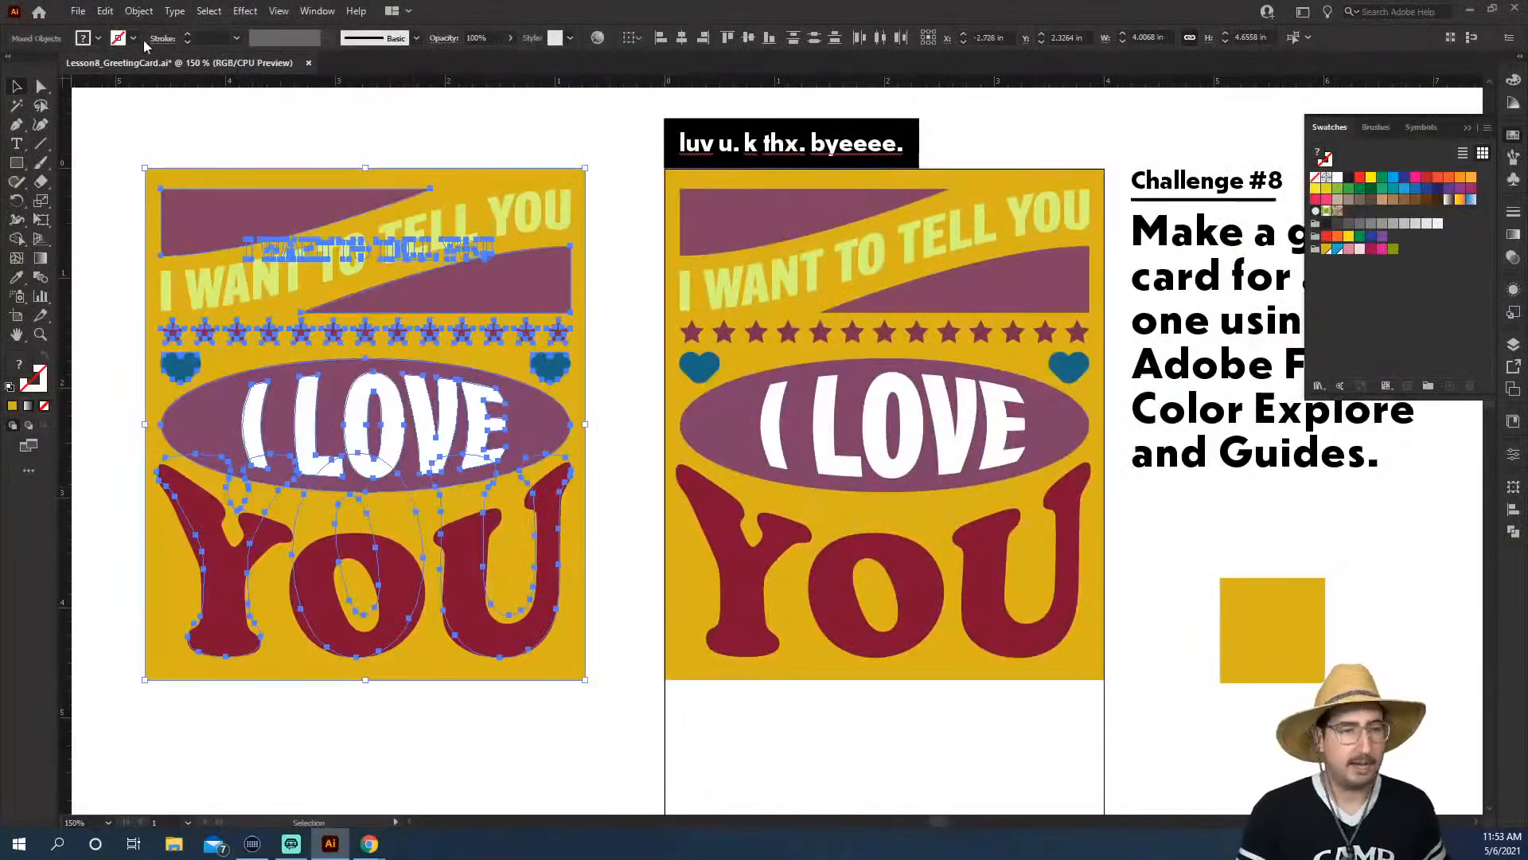
Try recoloring the duplicate card with higher overall saturation and brightness
click(100, 12)
mouse_move(159, 290)
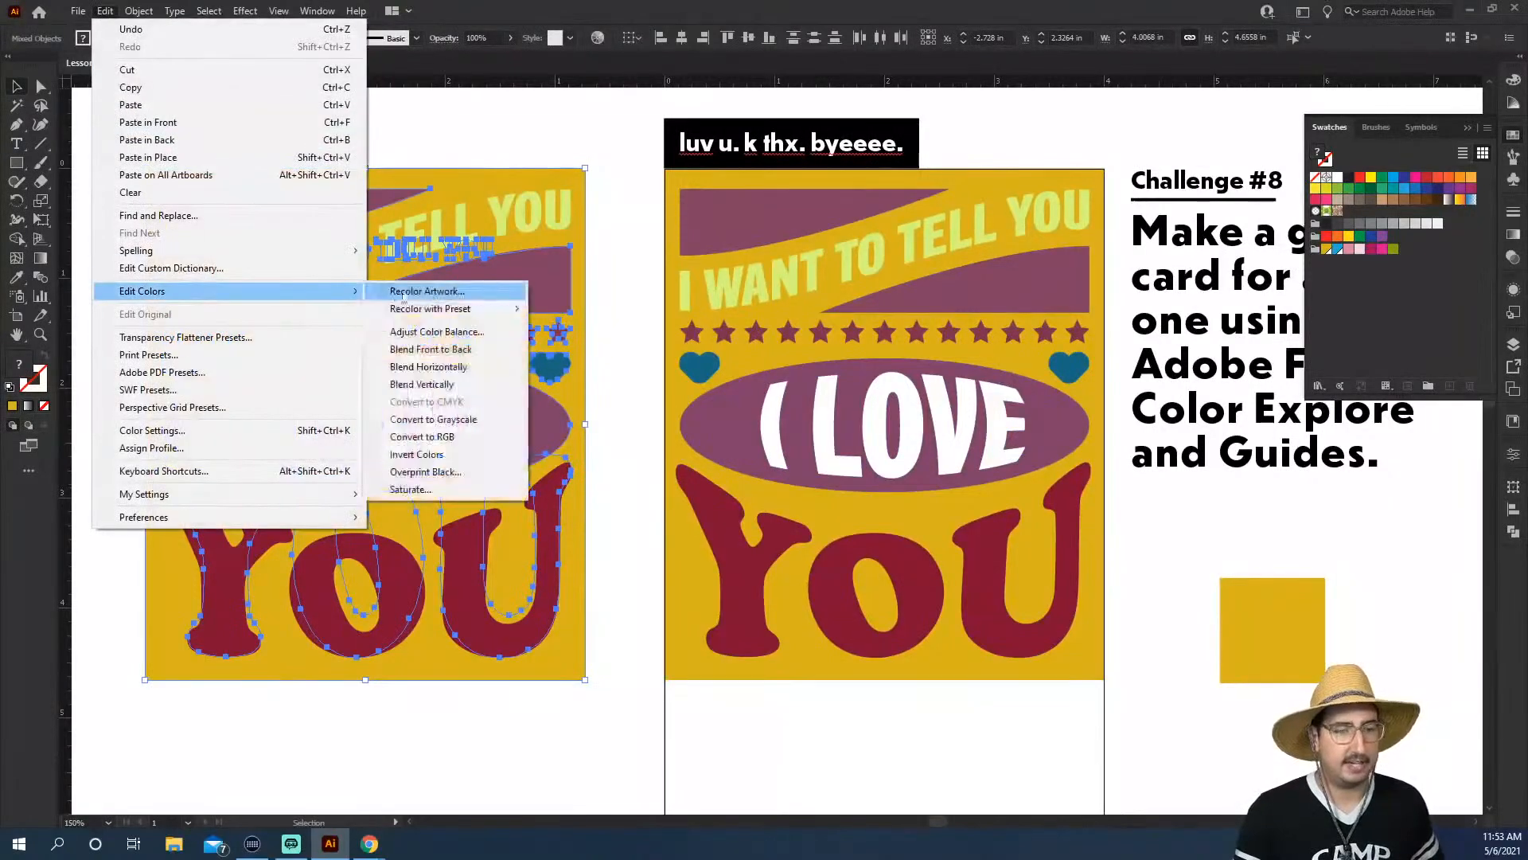
click(447, 293)
drag(741, 230, 657, 94)
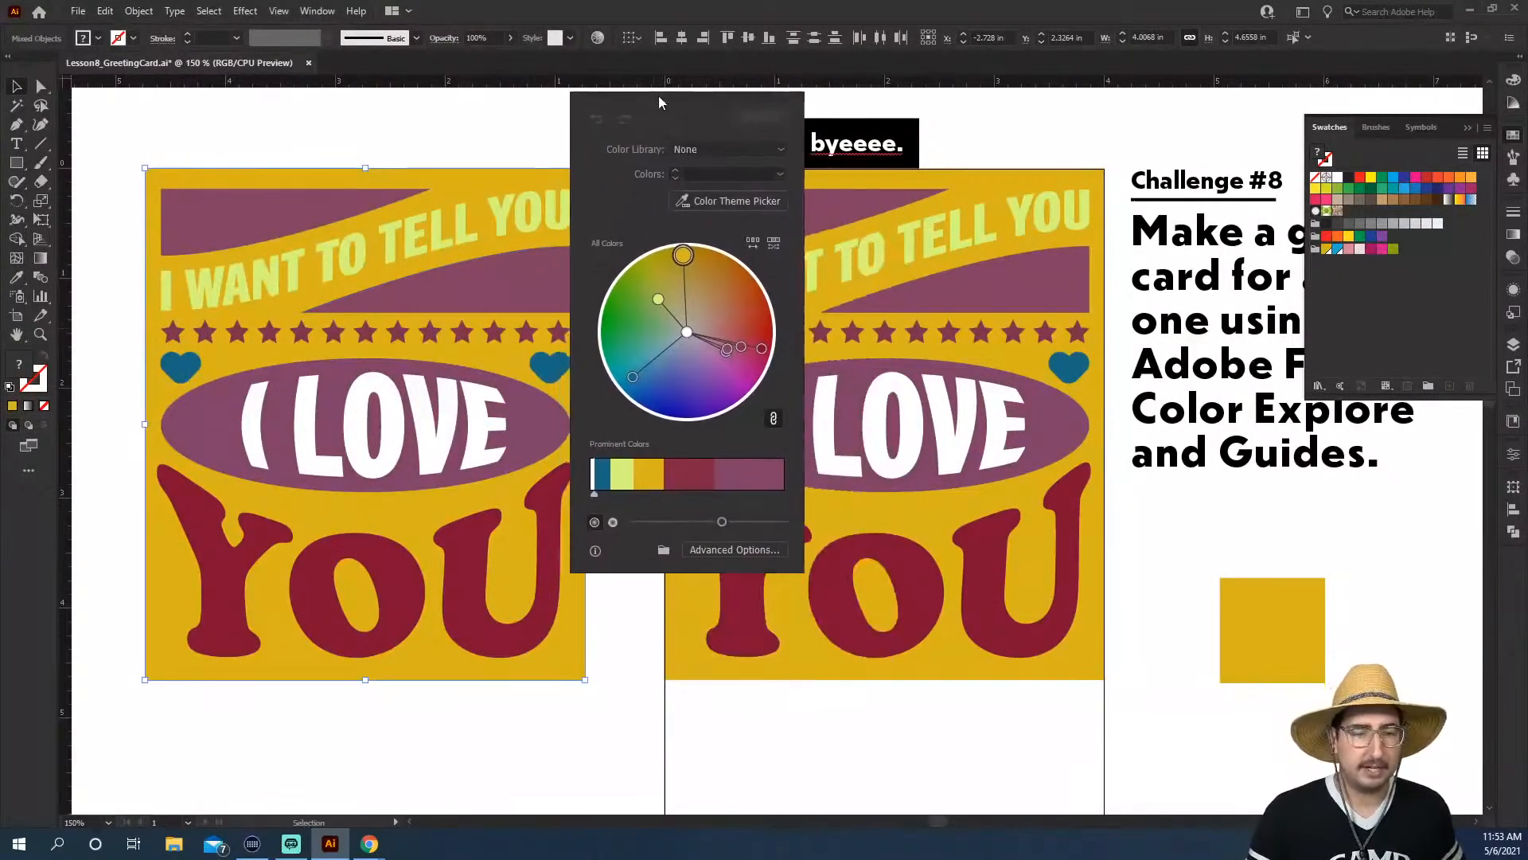
click(613, 522)
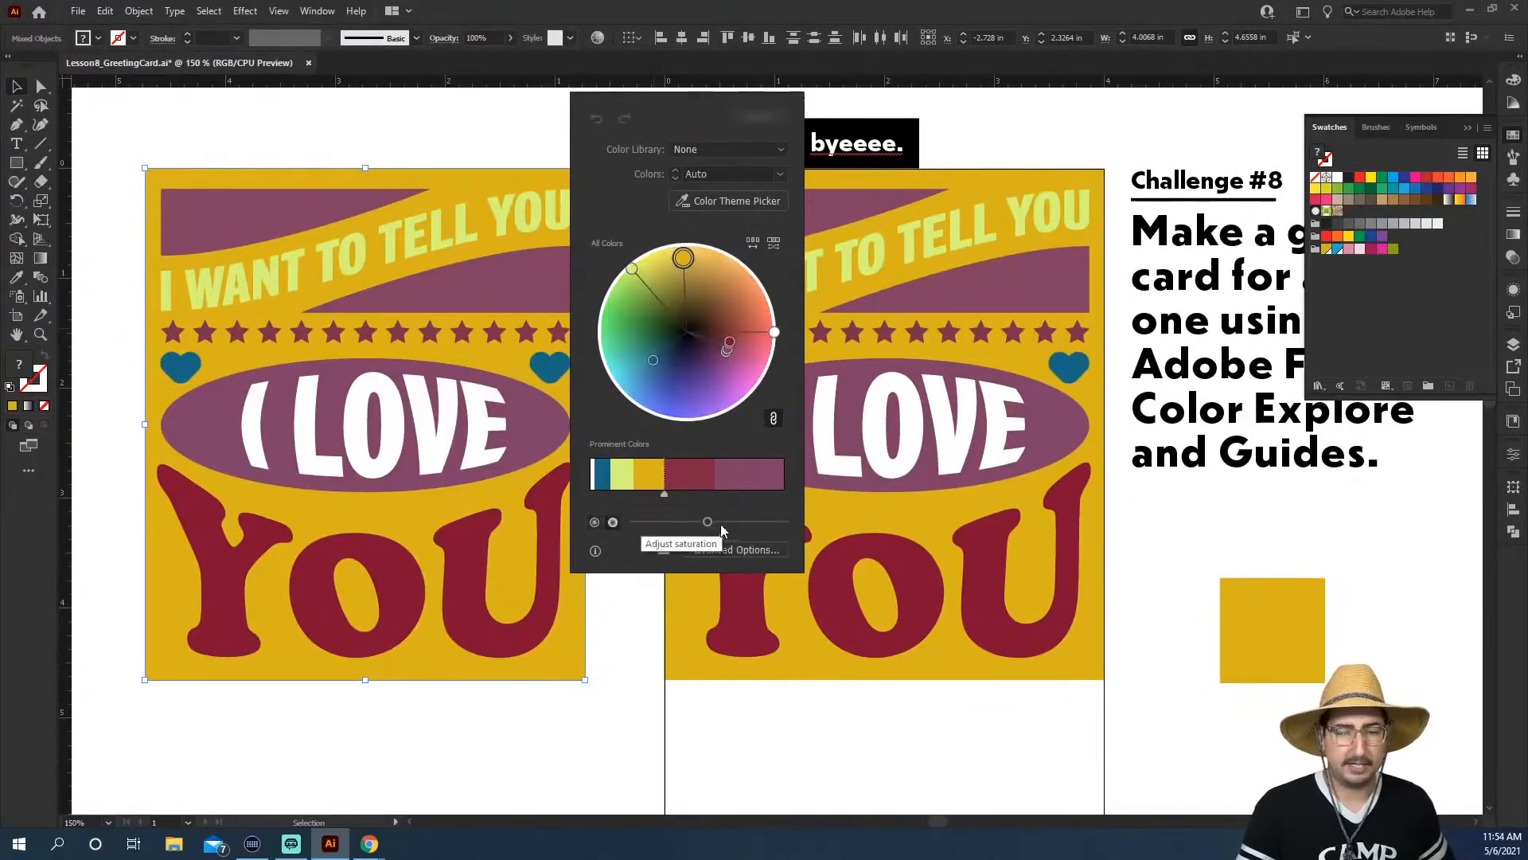
drag(718, 519, 773, 521)
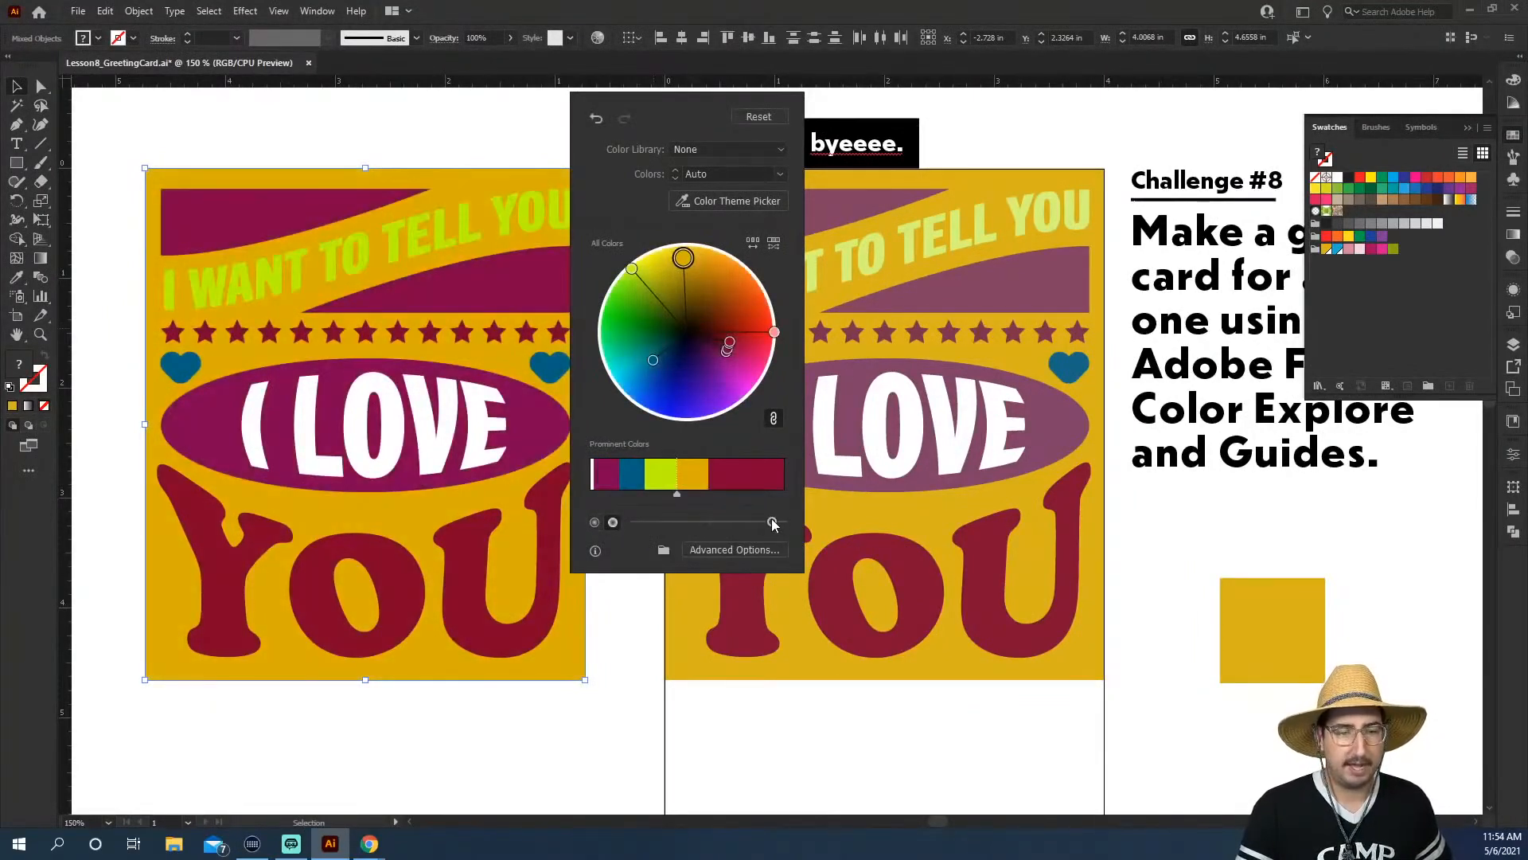
mouse_move(772, 522)
mouse_down()
mouse_move(722, 521)
mouse_move(767, 524)
mouse_move(754, 522)
mouse_up()
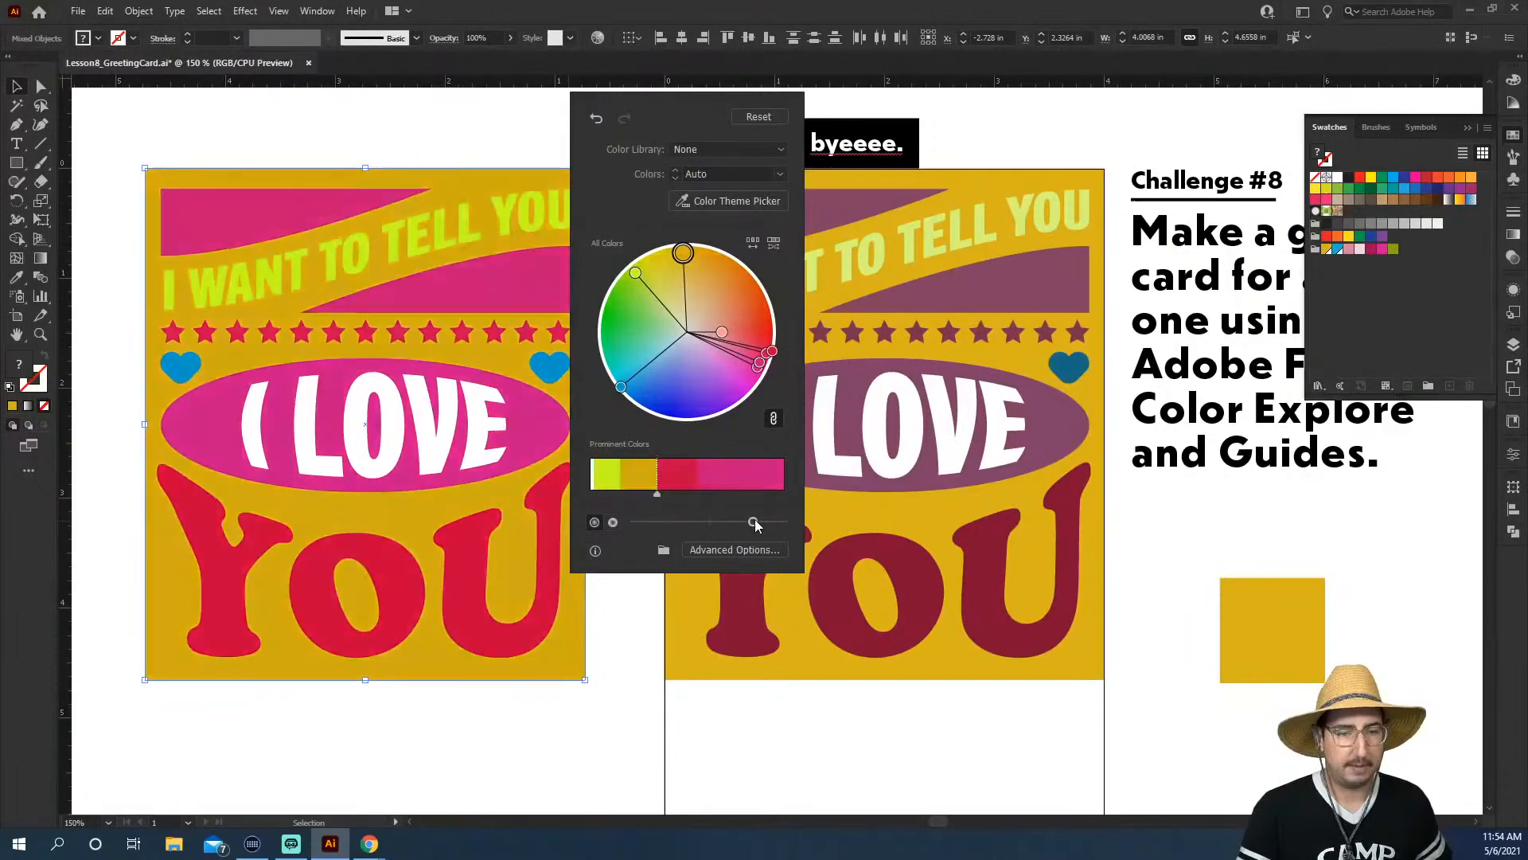
Try widening the white and golden prominent color weights on the duplicate, and reset all of its recolor changes
click(613, 522)
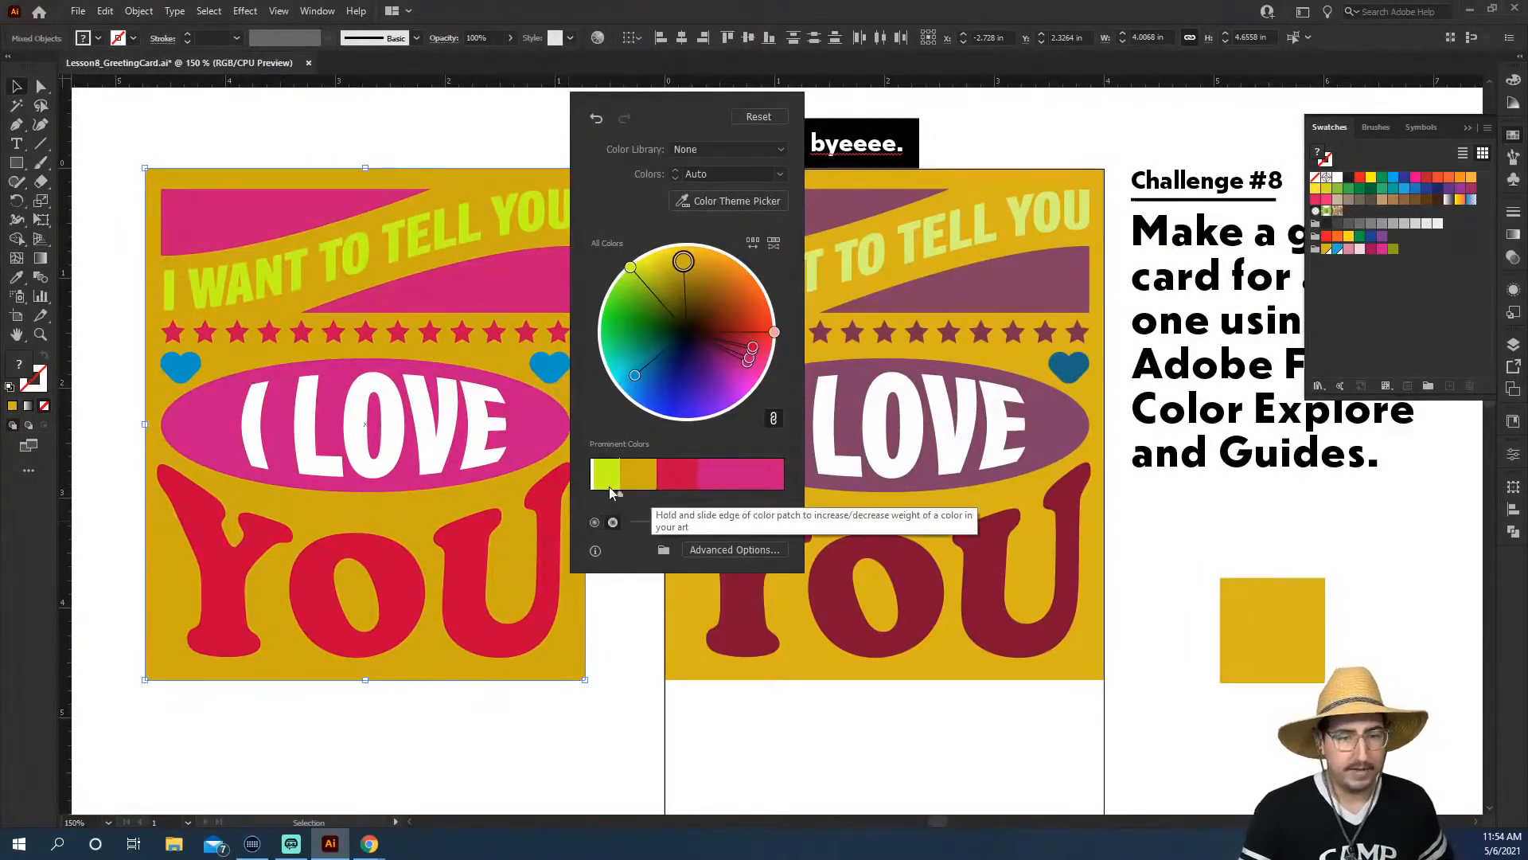
drag(594, 492, 760, 494)
drag(658, 493, 716, 495)
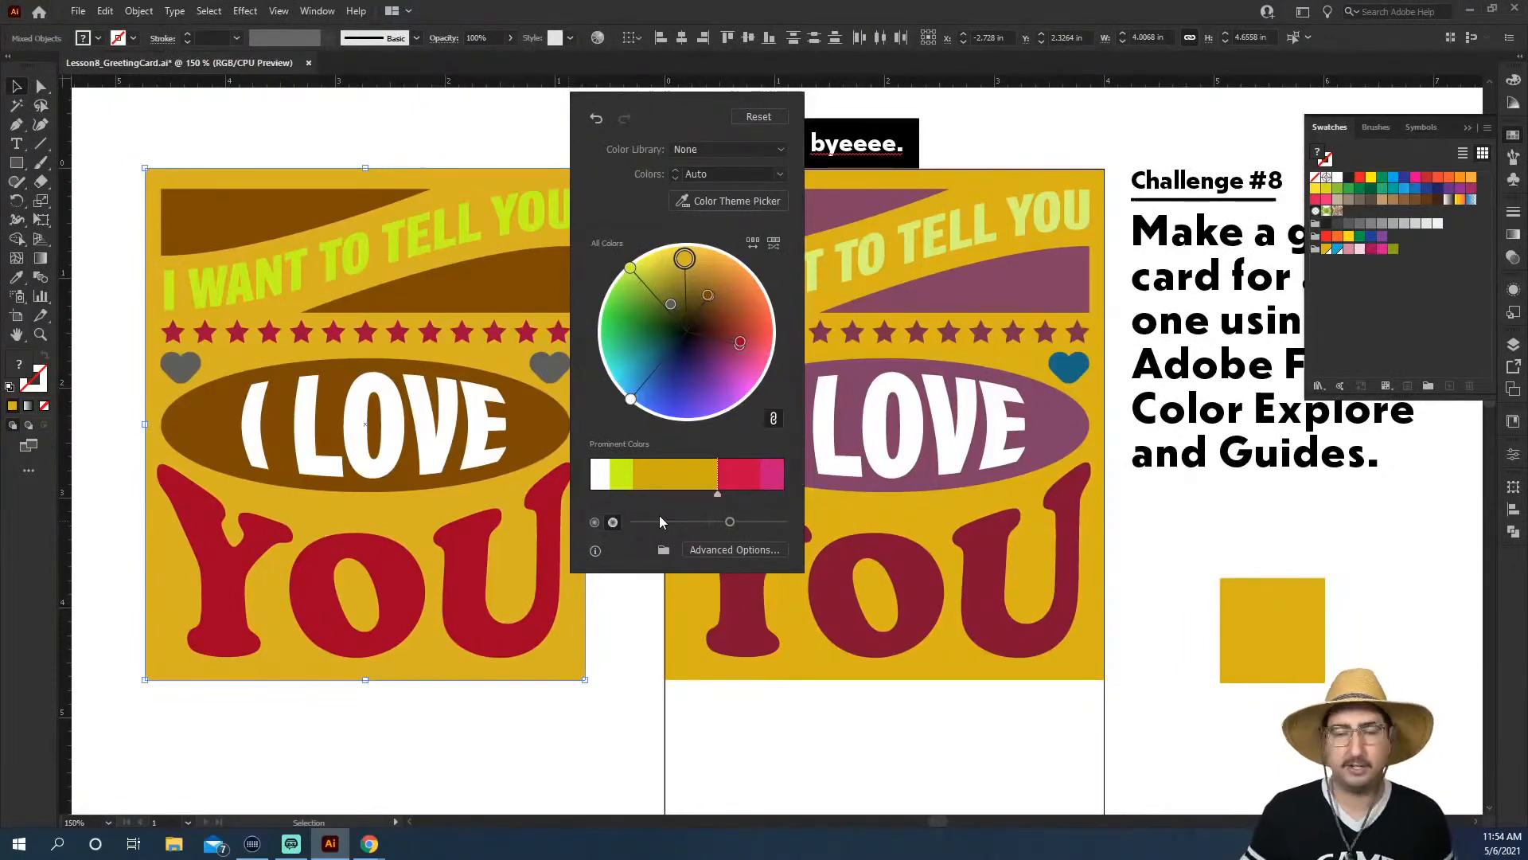
click(760, 118)
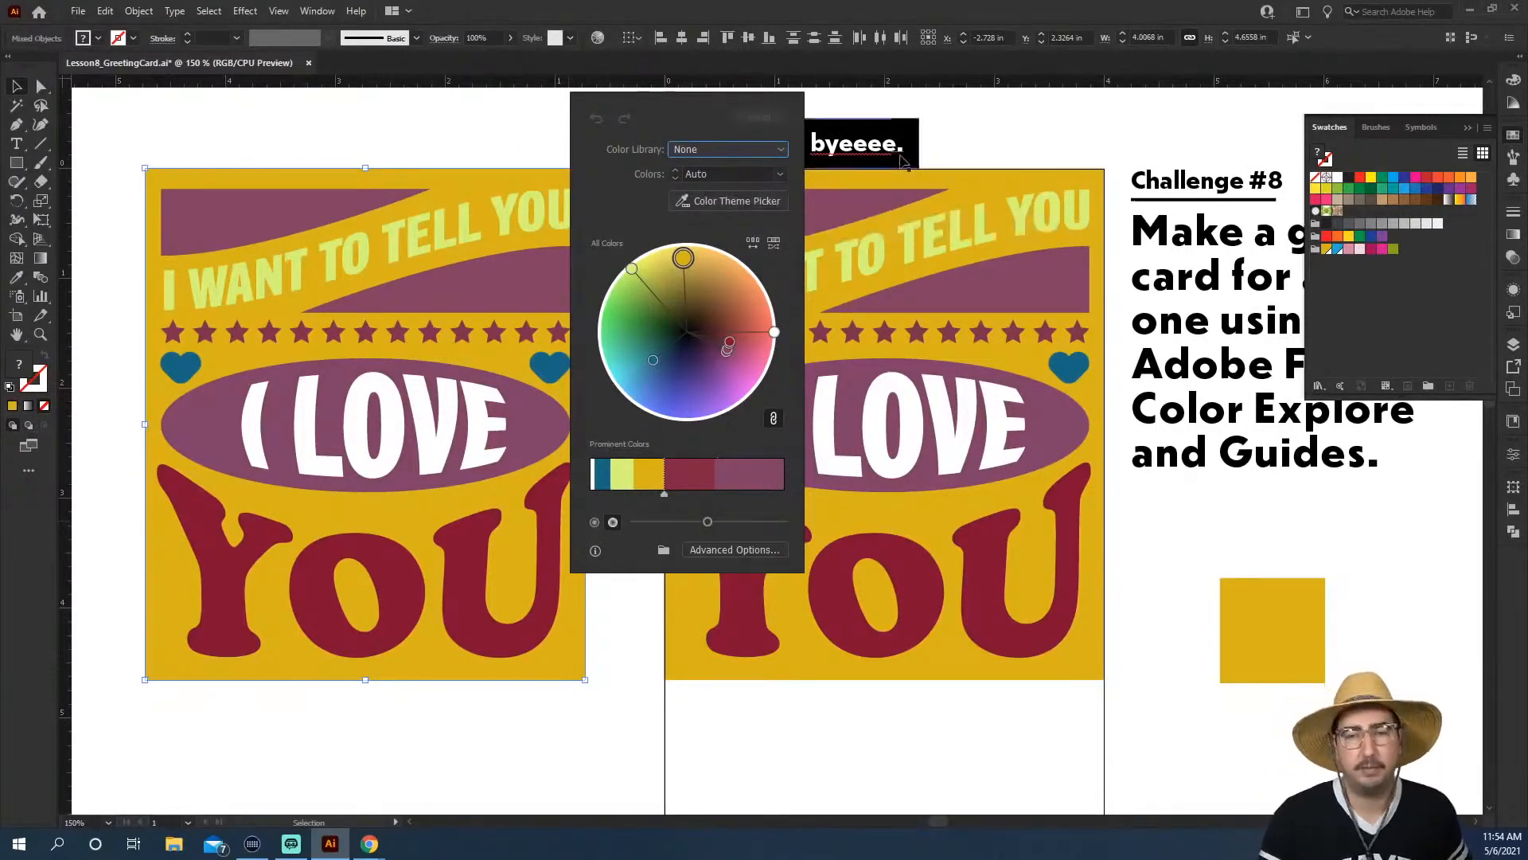
click(974, 134)
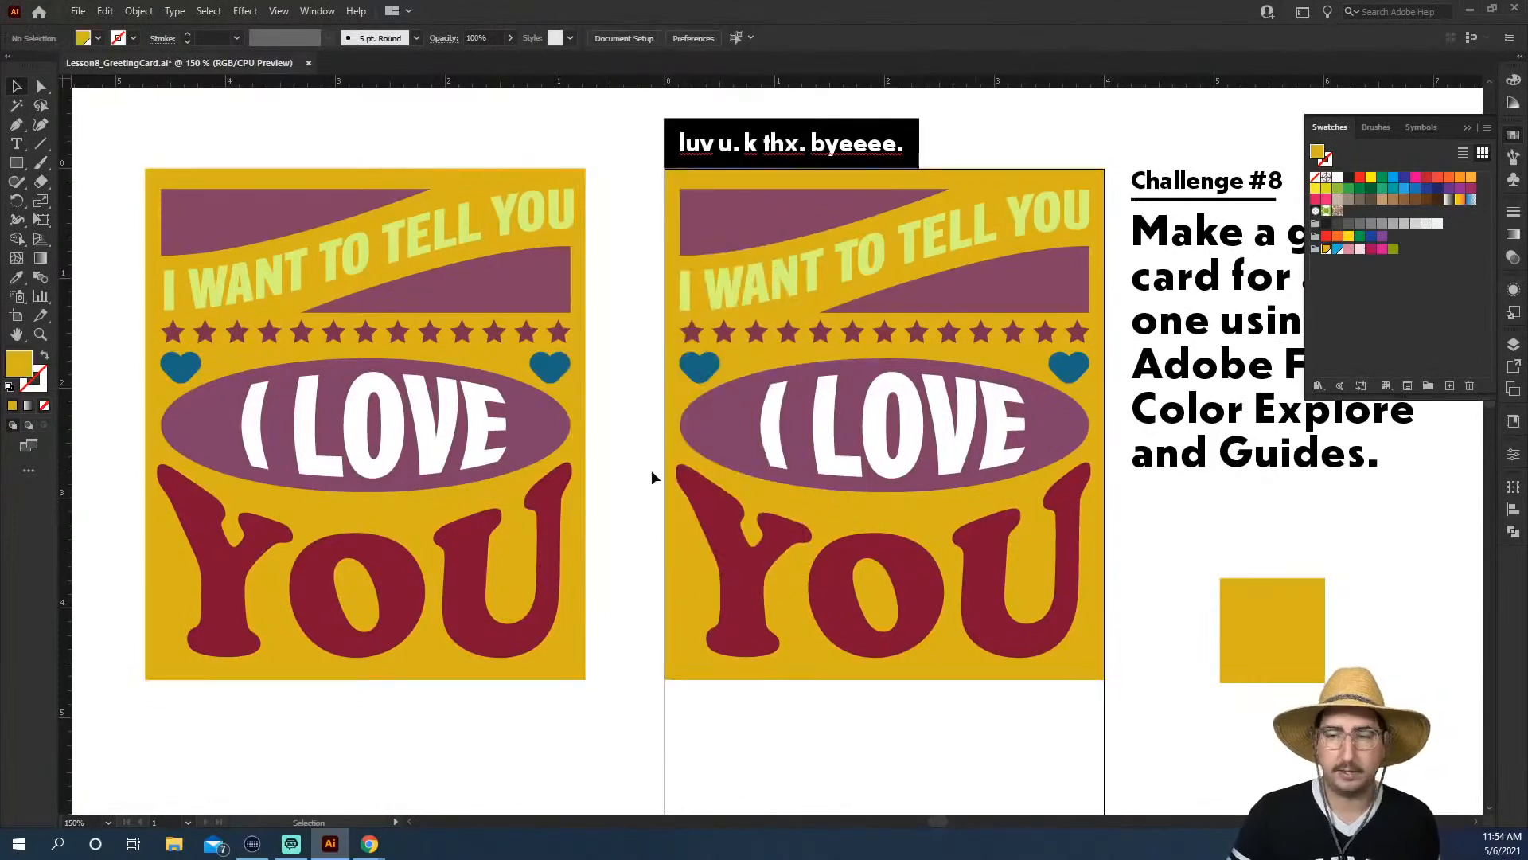